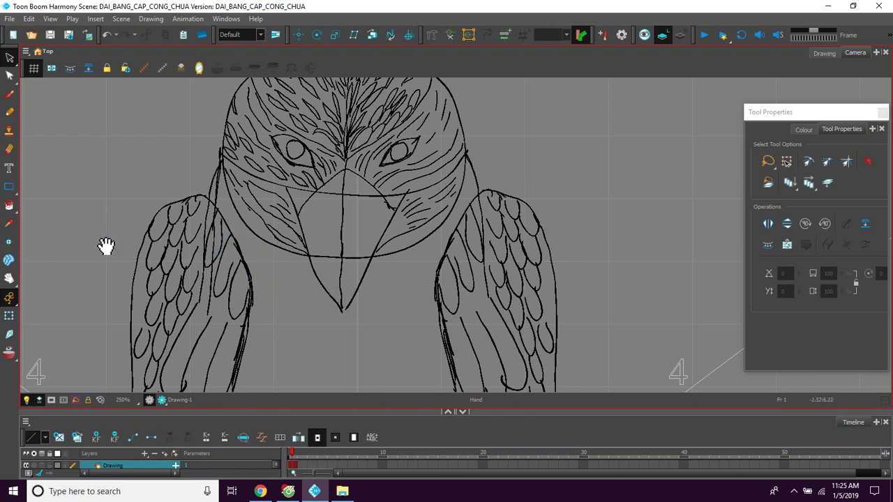
# Activate the Brush tool with the Brush 2 preset, size 5.
pyautogui.click(12, 194)
pyautogui.click(13, 193)
pyautogui.click(12, 193)
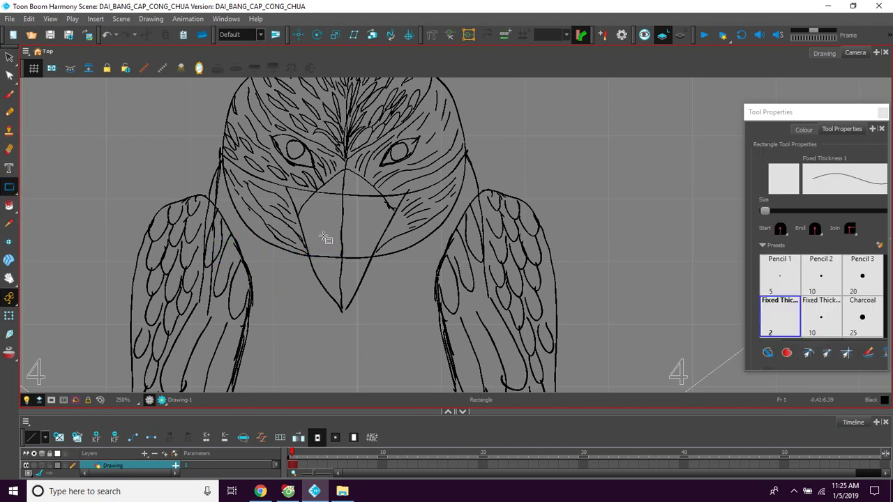
pyautogui.click(9, 94)
# Examine the bird's head, beak and both wings down to the wing tips in the line drawing.
pyautogui.moveTo(339, 245)
pyautogui.mouseDown()
pyautogui.moveTo(331, 264)
pyautogui.moveTo(298, 228)
pyautogui.mouseUp()
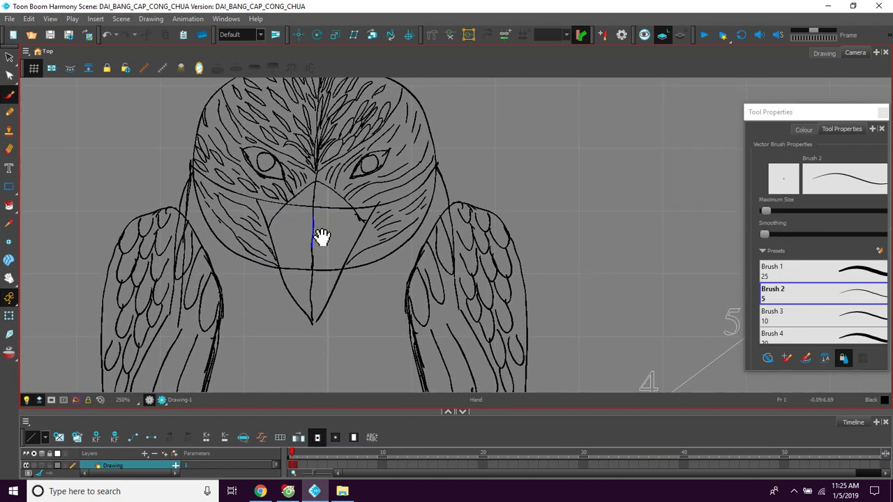
pyautogui.moveTo(349, 204); pyautogui.dragTo(355, 219)
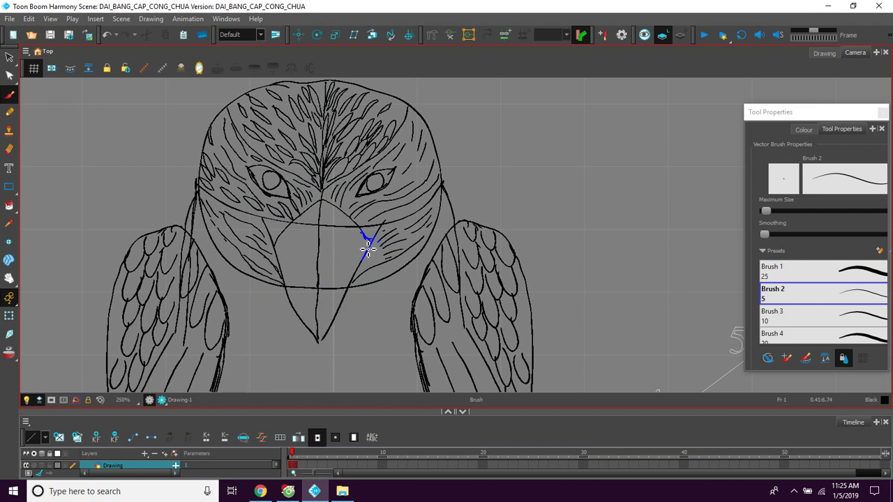
pyautogui.press('space')
pyautogui.moveTo(364, 251); pyautogui.dragTo(368, 249)
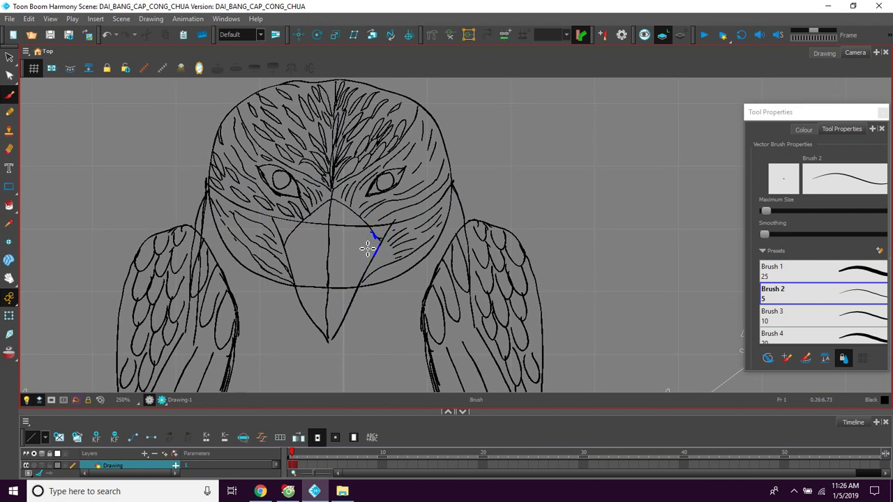
pyautogui.press('2')
pyautogui.press('2')
pyautogui.press('space')
pyautogui.moveTo(327, 223)
pyautogui.mouseDown()
pyautogui.moveTo(386, 236)
pyautogui.moveTo(394, 252)
pyautogui.mouseUp()
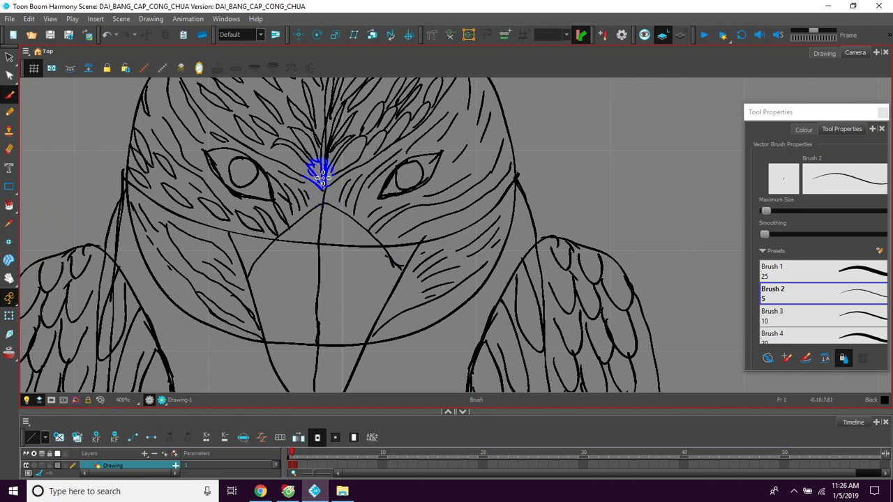
pyautogui.press('space')
pyautogui.moveTo(343, 238)
pyautogui.mouseDown()
pyautogui.moveTo(337, 214)
pyautogui.moveTo(344, 242)
pyautogui.mouseUp()
pyautogui.moveTo(321, 205)
pyautogui.mouseDown()
pyautogui.moveTo(313, 201)
pyautogui.moveTo(335, 205)
pyautogui.moveTo(324, 209)
pyautogui.mouseUp()
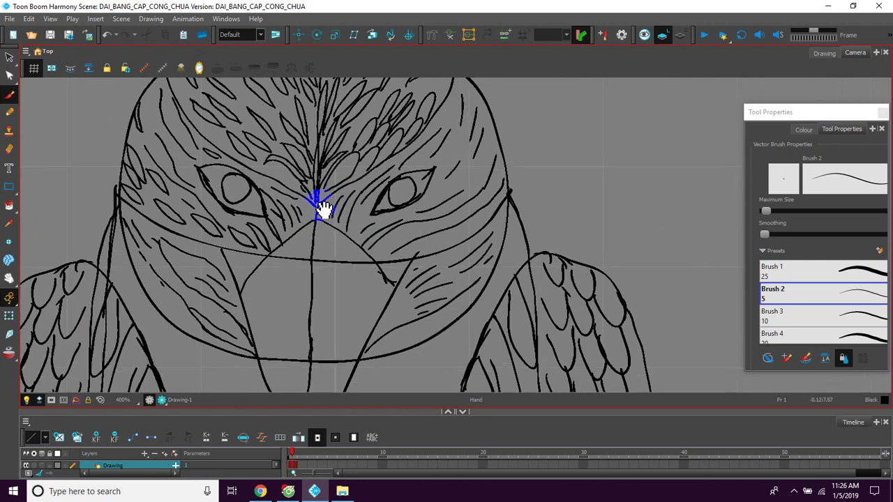
pyautogui.moveTo(323, 291)
pyautogui.mouseDown()
pyautogui.moveTo(321, 261)
pyautogui.moveTo(355, 239)
pyautogui.moveTo(387, 240)
pyautogui.moveTo(338, 244)
pyautogui.moveTo(335, 285)
pyautogui.moveTo(325, 233)
pyautogui.moveTo(320, 312)
pyautogui.mouseUp()
pyautogui.moveTo(311, 257)
pyautogui.mouseDown()
pyautogui.moveTo(303, 289)
pyautogui.moveTo(305, 259)
pyautogui.moveTo(319, 309)
pyautogui.moveTo(313, 216)
pyautogui.mouseUp()
pyautogui.moveTo(309, 307); pyautogui.dragTo(318, 216)
pyautogui.moveTo(313, 302); pyautogui.dragTo(319, 256)
pyautogui.press('2')
pyautogui.press('2')
pyautogui.moveTo(377, 270)
pyautogui.mouseDown()
pyautogui.moveTo(366, 307)
pyautogui.moveTo(357, 275)
pyautogui.mouseUp()
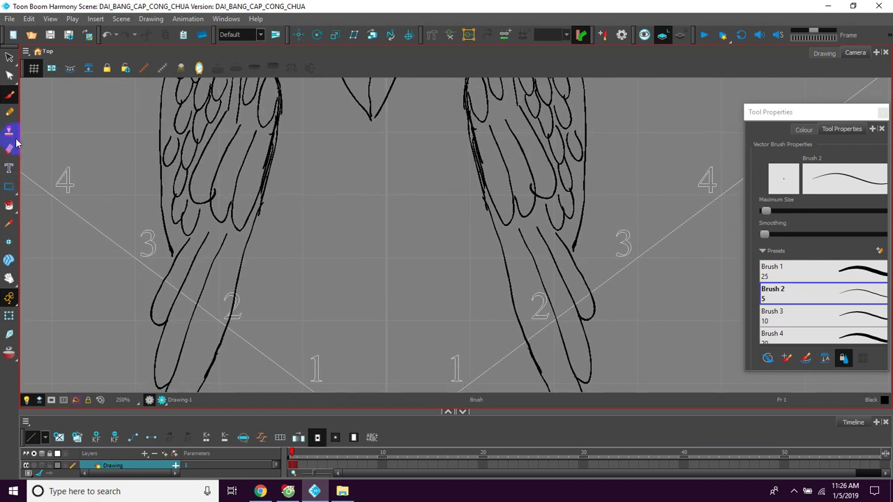
pyautogui.press('space')
pyautogui.moveTo(328, 216)
pyautogui.mouseDown()
pyautogui.moveTo(317, 173)
pyautogui.moveTo(333, 176)
pyautogui.mouseUp()
pyautogui.scroll(-5, 329, 182)
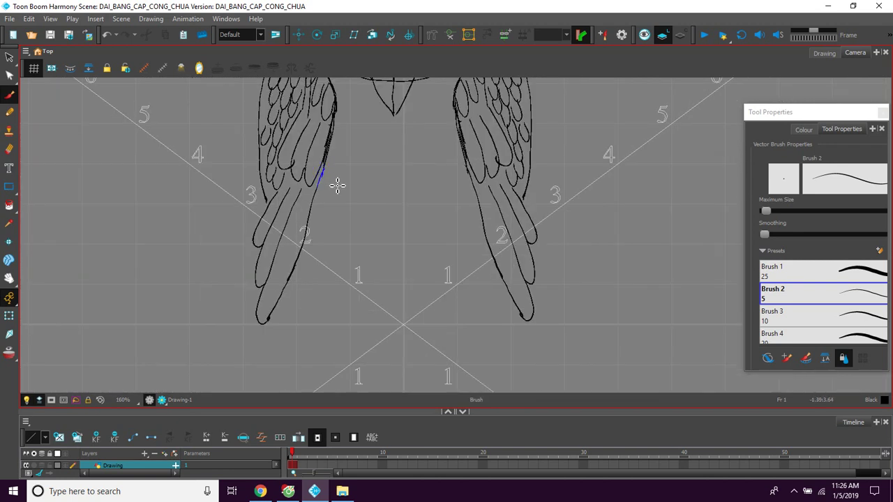
pyautogui.moveTo(430, 248); pyautogui.dragTo(406, 240)
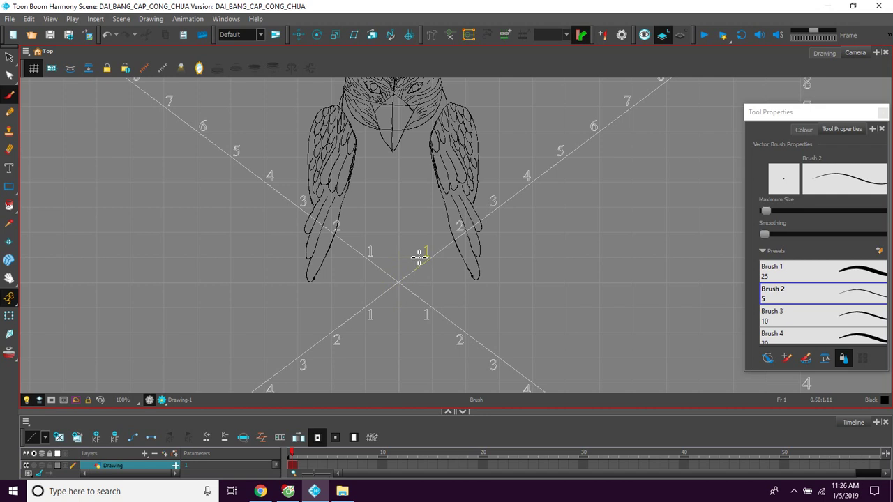
# Brush the two outermost long tail feathers, starting from the inner edge of the left wing and curving down past its tip.
pyautogui.press('2')
pyautogui.press('2')
pyautogui.moveTo(369, 261); pyautogui.dragTo(371, 237)
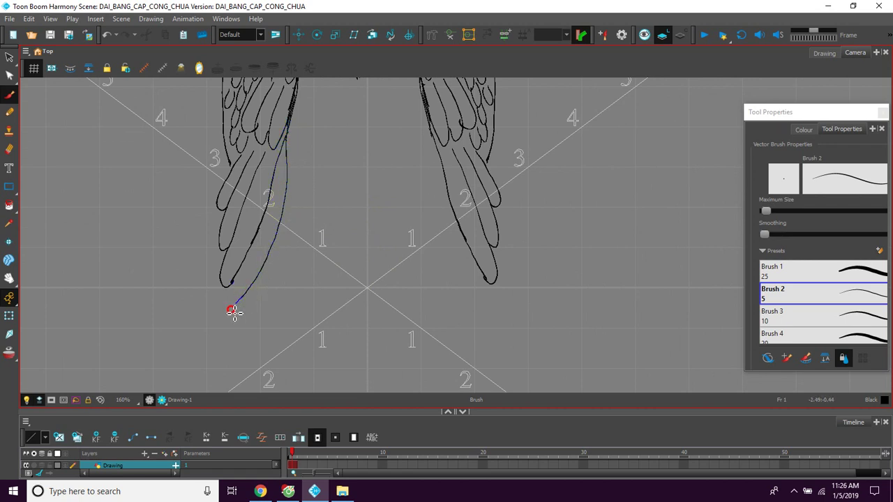
pyautogui.moveTo(249, 314)
pyautogui.mouseDown()
pyautogui.moveTo(281, 258)
pyautogui.moveTo(299, 176)
pyautogui.mouseUp()
pyautogui.press('space')
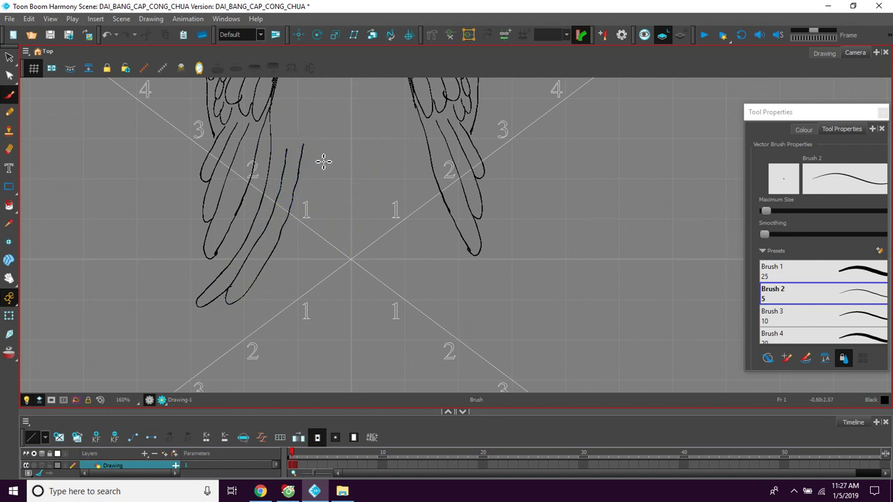
# Brush three more tail feathers inward, ending with a narrow upright feather at the drawing's vertical centre line.
pyautogui.press('space')
pyautogui.moveTo(321, 165); pyautogui.dragTo(307, 160)
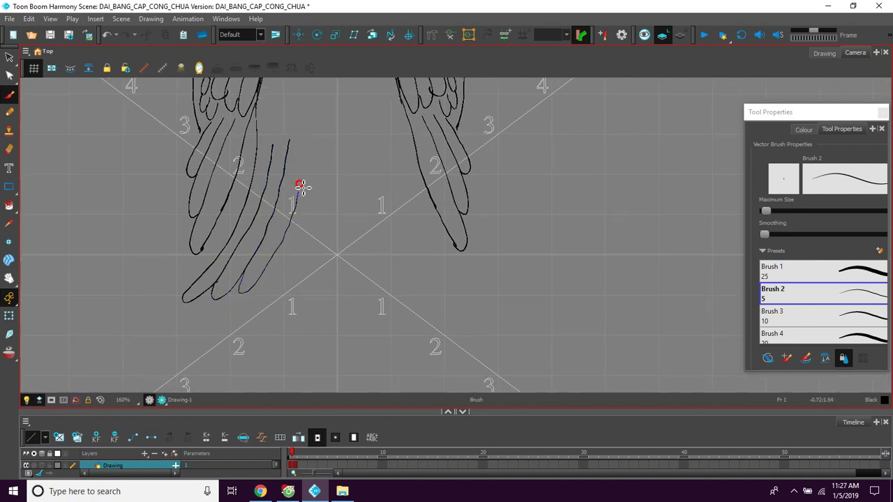
pyautogui.press('space')
pyautogui.moveTo(315, 190)
pyautogui.mouseDown()
pyautogui.moveTo(285, 175)
pyautogui.moveTo(274, 269)
pyautogui.moveTo(296, 224)
pyautogui.mouseUp()
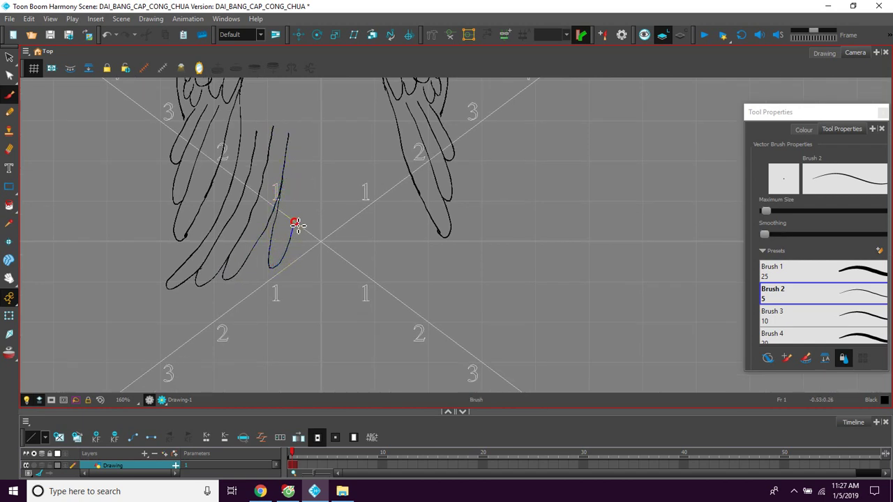
pyautogui.press('space')
pyautogui.moveTo(311, 139)
pyautogui.mouseDown()
pyautogui.moveTo(299, 205)
pyautogui.moveTo(312, 252)
pyautogui.mouseUp()
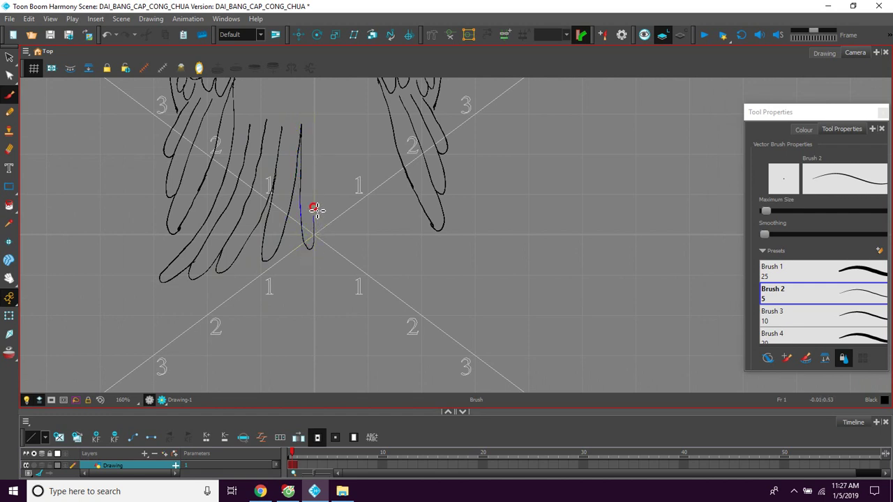
pyautogui.moveTo(317, 165)
pyautogui.mouseDown()
pyautogui.moveTo(318, 125)
pyautogui.moveTo(338, 208)
pyautogui.mouseUp()
pyautogui.press('space')
# Select all the new left-half tail feather strokes with the Select tool in Lasso mode.
pyautogui.click(9, 57)
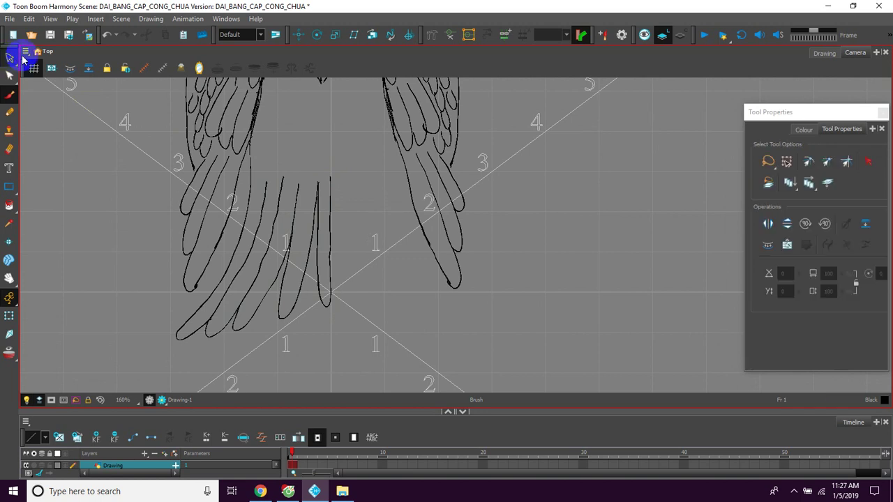
pyautogui.click(12, 62)
pyautogui.click(29, 56)
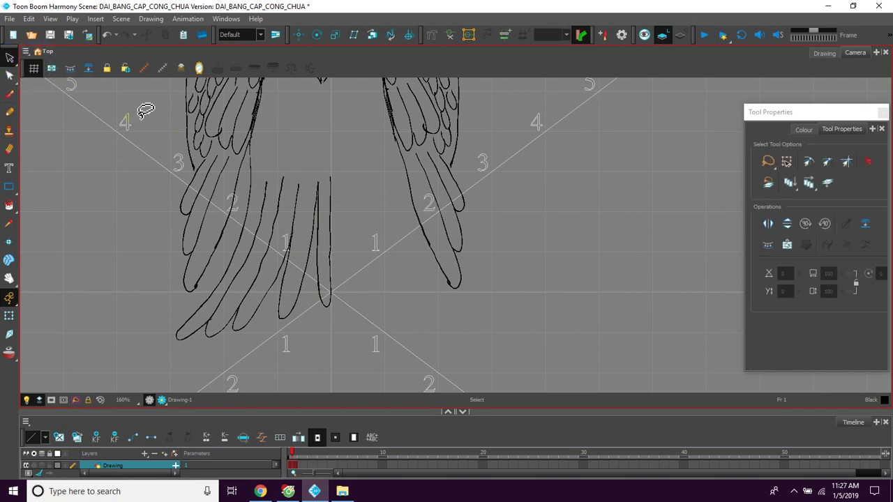
pyautogui.click(768, 161)
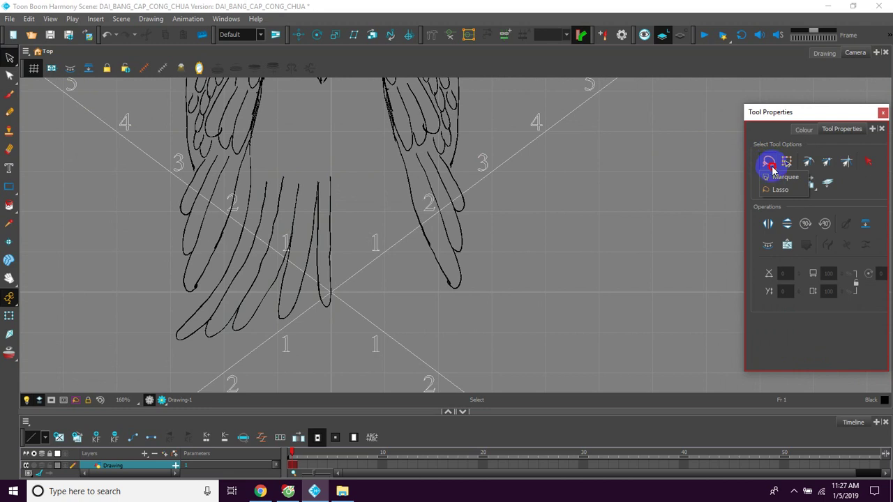
pyautogui.click(780, 189)
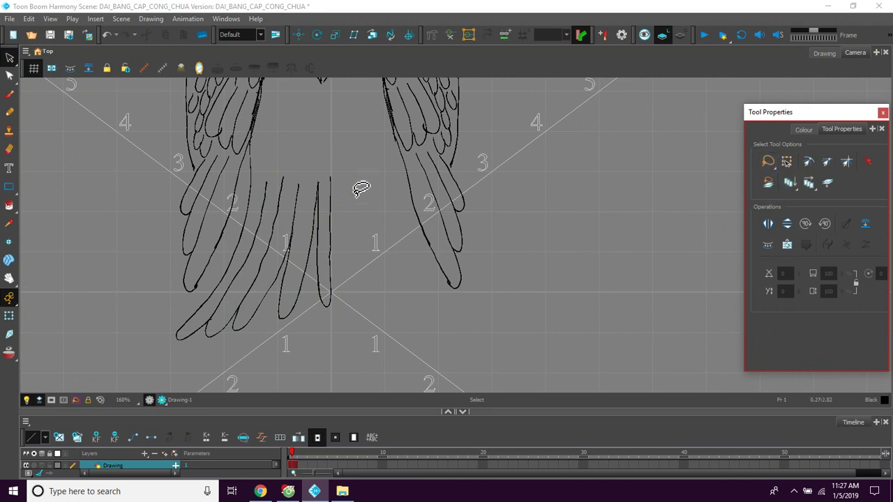
pyautogui.moveTo(343, 178)
pyautogui.mouseDown()
pyautogui.moveTo(338, 316)
pyautogui.moveTo(318, 342)
pyautogui.moveTo(272, 363)
pyautogui.moveTo(167, 359)
pyautogui.moveTo(162, 333)
pyautogui.moveTo(219, 261)
pyautogui.moveTo(257, 138)
pyautogui.moveTo(328, 151)
pyautogui.moveTo(350, 198)
pyautogui.mouseUp()
pyautogui.click(357, 229)
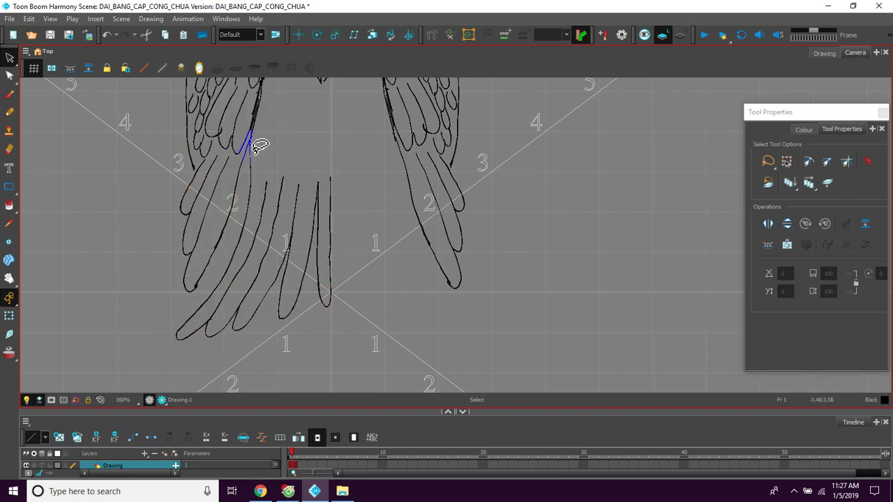
pyautogui.moveTo(253, 143)
pyautogui.mouseDown()
pyautogui.moveTo(217, 271)
pyautogui.moveTo(168, 338)
pyautogui.moveTo(212, 351)
pyautogui.moveTo(282, 334)
pyautogui.moveTo(338, 294)
pyautogui.moveTo(355, 226)
pyautogui.moveTo(338, 170)
pyautogui.moveTo(296, 149)
pyautogui.moveTo(254, 143)
pyautogui.mouseUp()
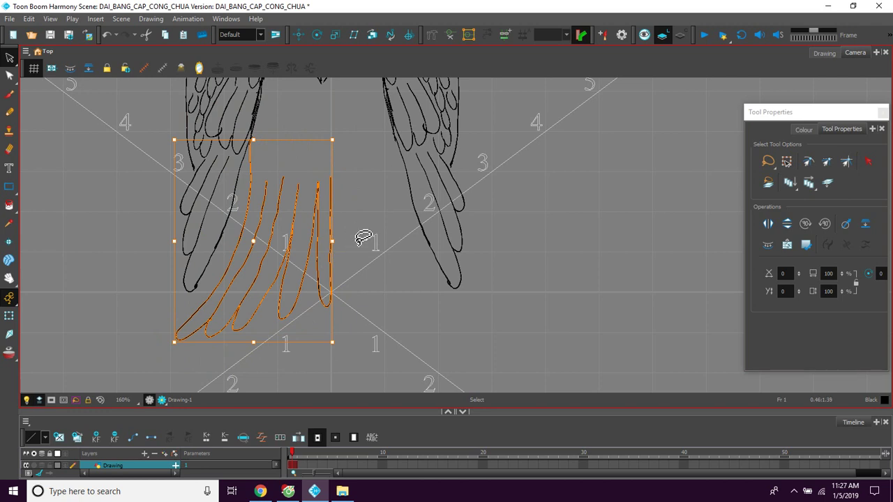
# Paste a copy of the tail feathers, flip it horizontally and place it against the centre line as the right half.
pyautogui.hotkey('ctrl', 'v')
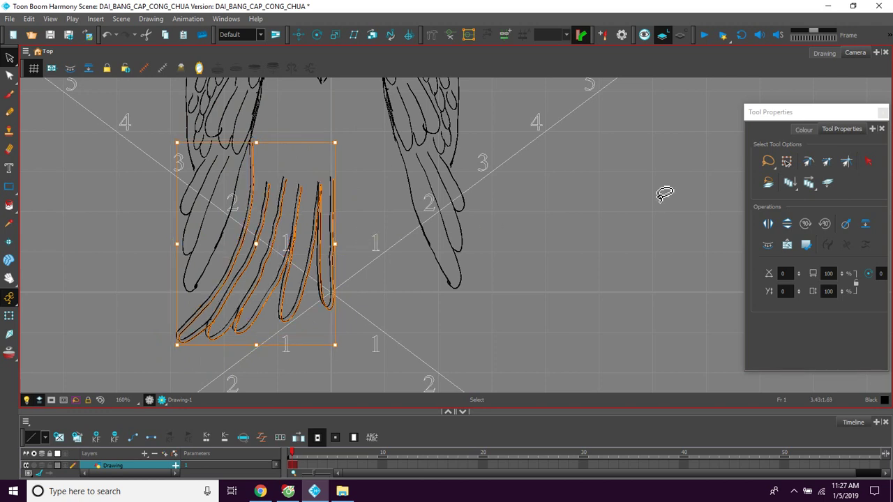
pyautogui.click(768, 224)
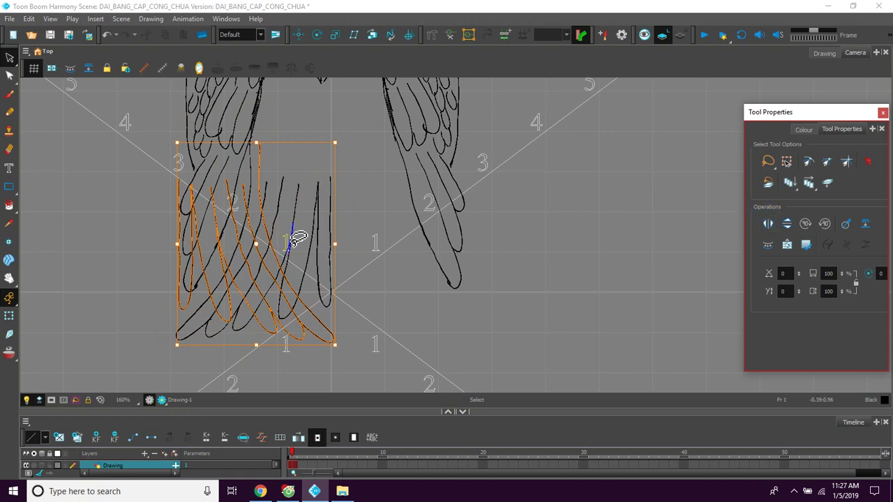
pyautogui.moveTo(253, 223)
pyautogui.mouseDown()
pyautogui.moveTo(367, 205)
pyautogui.moveTo(399, 218)
pyautogui.mouseUp()
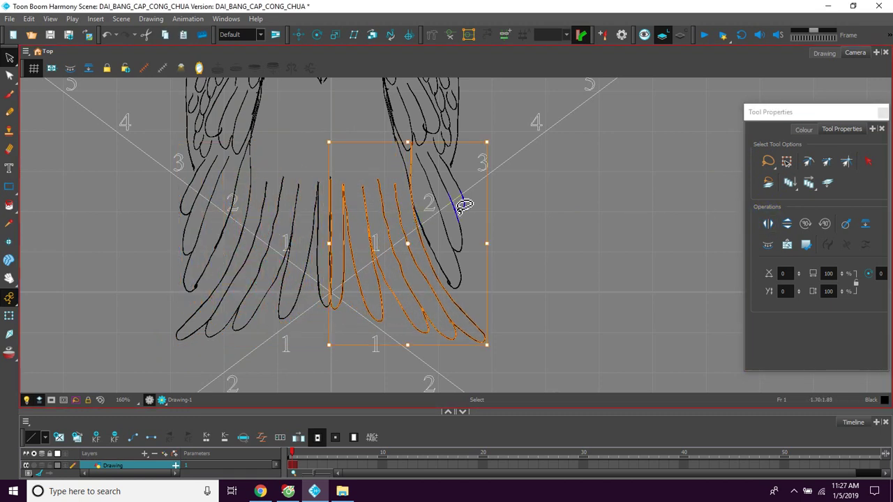
pyautogui.click(542, 210)
# Brush the left thigh outline between the wings, tapering down to a short horizontal edge above the tail feathers.
pyautogui.press('space')
pyautogui.moveTo(372, 144); pyautogui.dragTo(367, 204)
pyautogui.moveTo(325, 180)
pyautogui.mouseDown()
pyautogui.moveTo(333, 186)
pyautogui.moveTo(301, 161)
pyautogui.moveTo(308, 165)
pyautogui.mouseUp()
pyautogui.click(9, 95)
pyautogui.press('space')
pyautogui.press('2')
pyautogui.press('2')
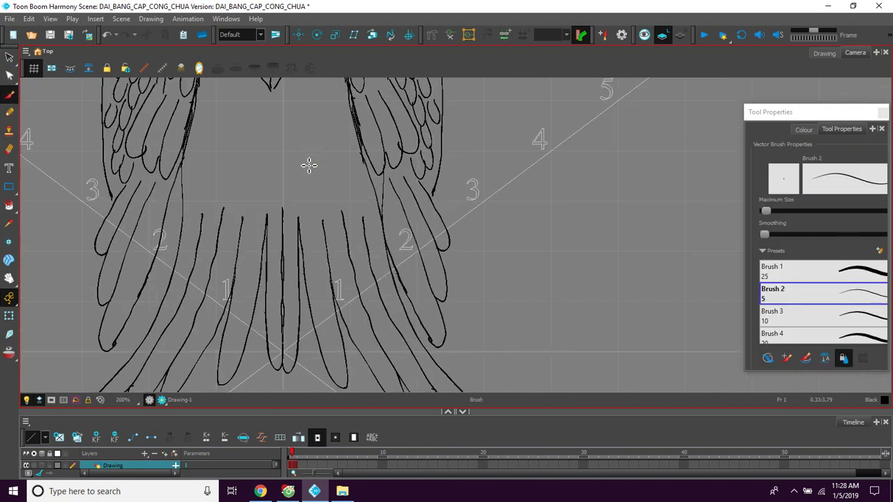
pyautogui.press('space')
pyautogui.moveTo(246, 191); pyautogui.dragTo(303, 191)
pyautogui.moveTo(301, 180); pyautogui.dragTo(304, 163)
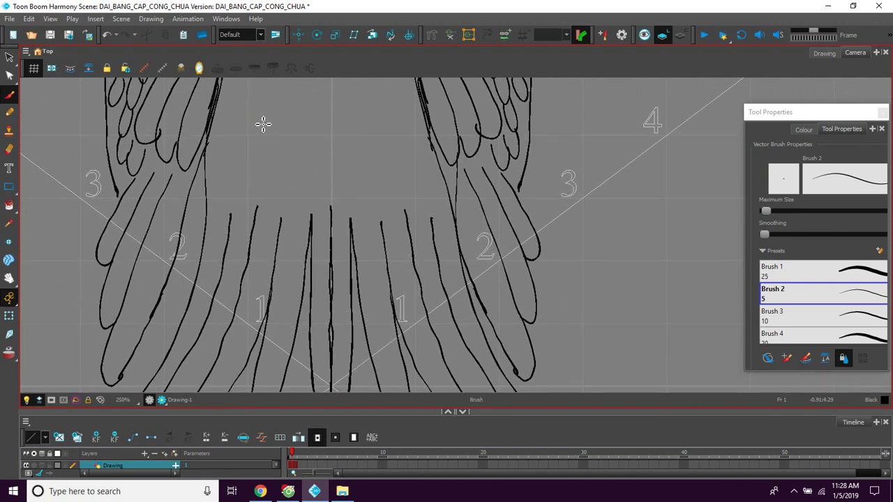
pyautogui.moveTo(263, 124); pyautogui.dragTo(261, 153)
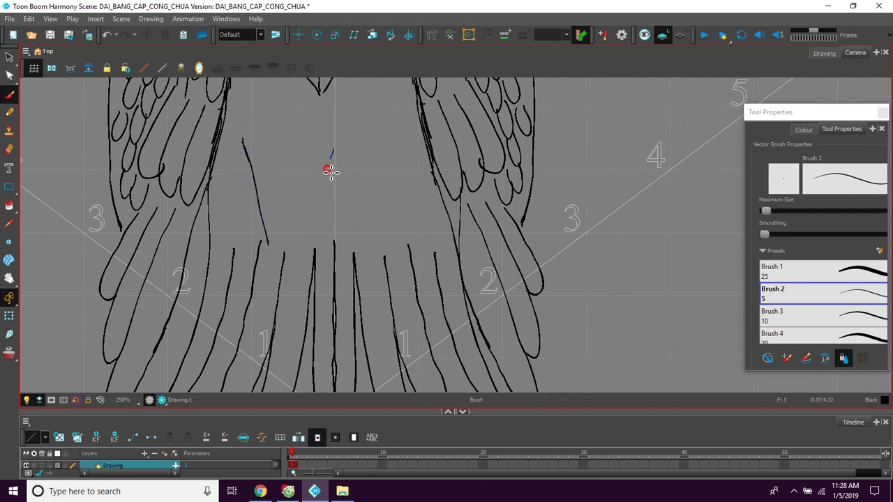
pyautogui.moveTo(334, 162)
pyautogui.mouseDown()
pyautogui.moveTo(308, 246)
pyautogui.moveTo(292, 164)
pyautogui.mouseUp()
pyautogui.moveTo(249, 133)
pyautogui.mouseDown()
pyautogui.moveTo(289, 130)
pyautogui.moveTo(305, 192)
pyautogui.mouseUp()
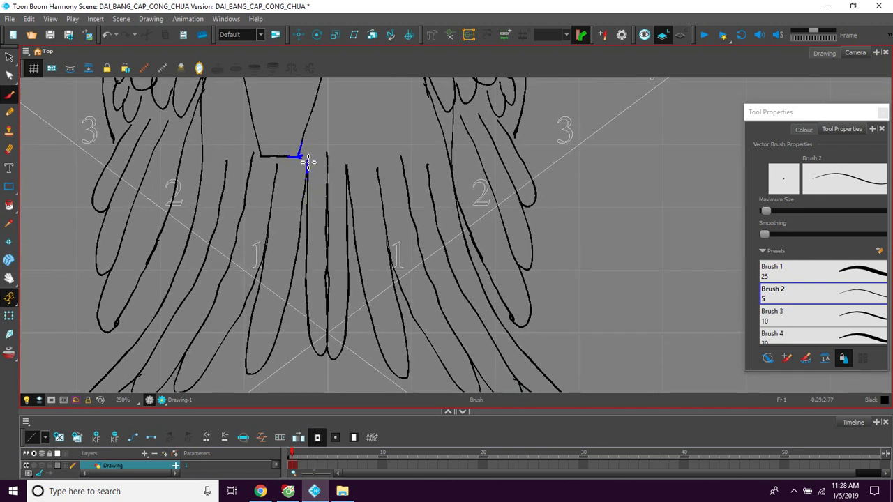
# Brush the two long sides of the left lower leg from the thigh's bottom edge down to near the feather tips.
pyautogui.moveTo(300, 156); pyautogui.dragTo(299, 343)
pyautogui.moveTo(259, 154); pyautogui.dragTo(246, 349)
pyautogui.moveTo(285, 308); pyautogui.dragTo(271, 246)
pyautogui.moveTo(236, 253)
pyautogui.mouseDown()
pyautogui.moveTo(234, 288)
pyautogui.moveTo(291, 268)
pyautogui.mouseUp()
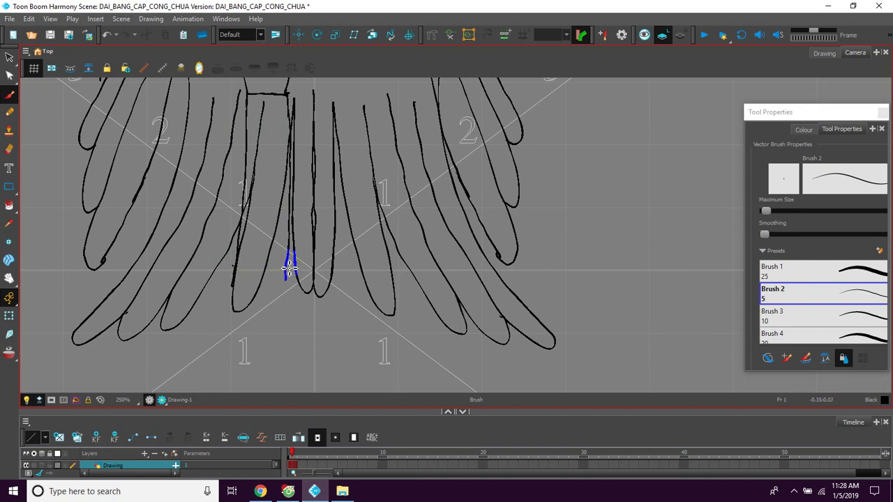
# Brush three spread toes with pointed talons at the lower end of the left leg.
pyautogui.moveTo(284, 305)
pyautogui.mouseDown()
pyautogui.moveTo(297, 279)
pyautogui.moveTo(286, 287)
pyautogui.moveTo(271, 265)
pyautogui.moveTo(280, 245)
pyautogui.mouseUp()
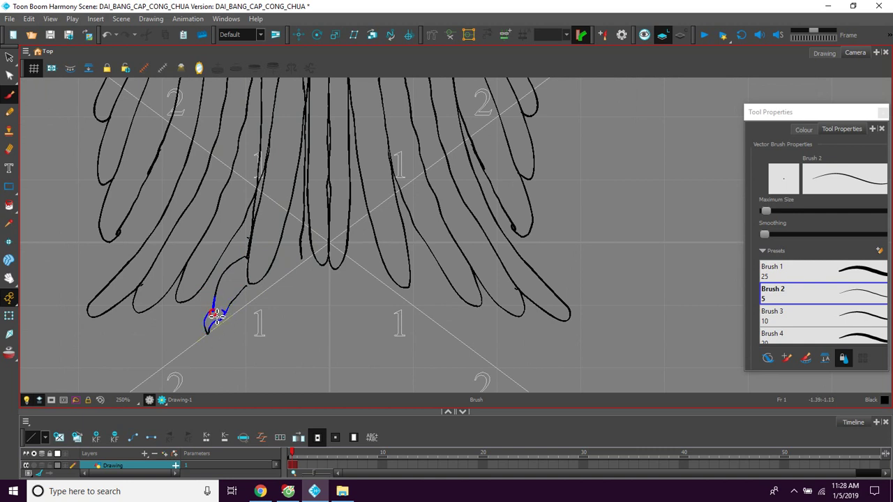
pyautogui.moveTo(253, 296)
pyautogui.mouseDown()
pyautogui.moveTo(245, 303)
pyautogui.moveTo(272, 304)
pyautogui.moveTo(254, 298)
pyautogui.moveTo(254, 312)
pyautogui.mouseUp()
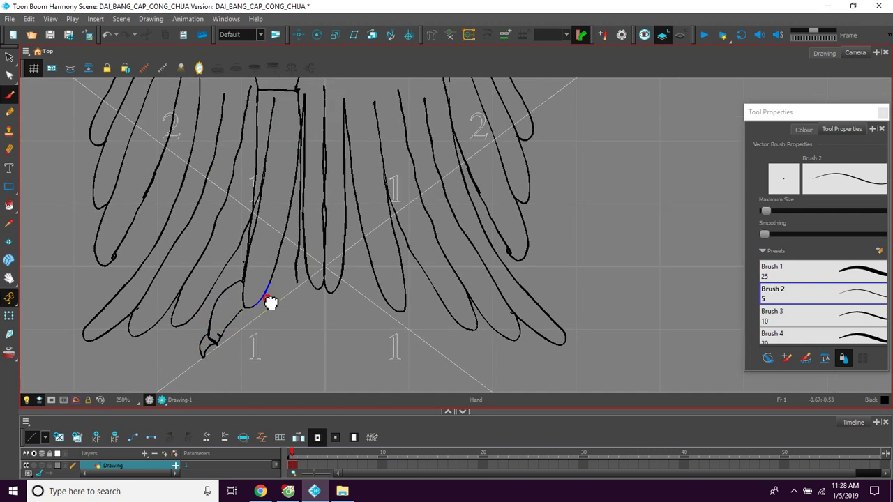
pyautogui.moveTo(292, 270); pyautogui.dragTo(290, 288)
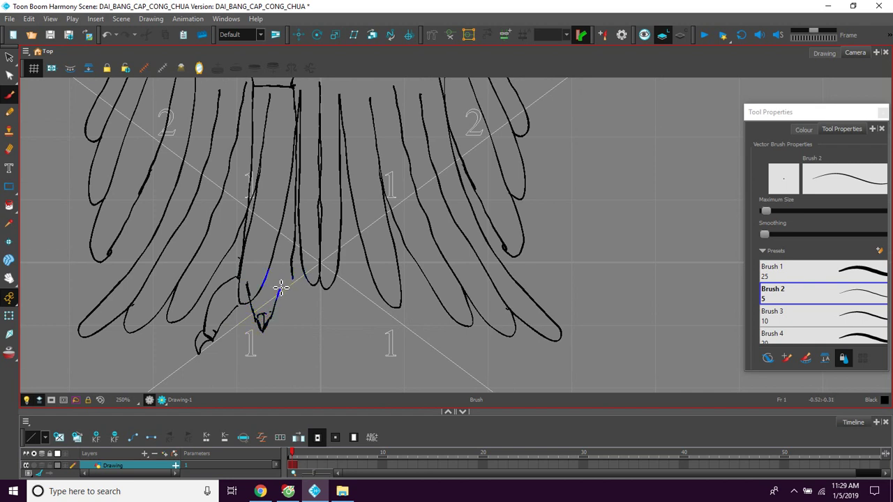
pyautogui.moveTo(291, 261); pyautogui.dragTo(296, 279)
pyautogui.moveTo(308, 330); pyautogui.dragTo(309, 334)
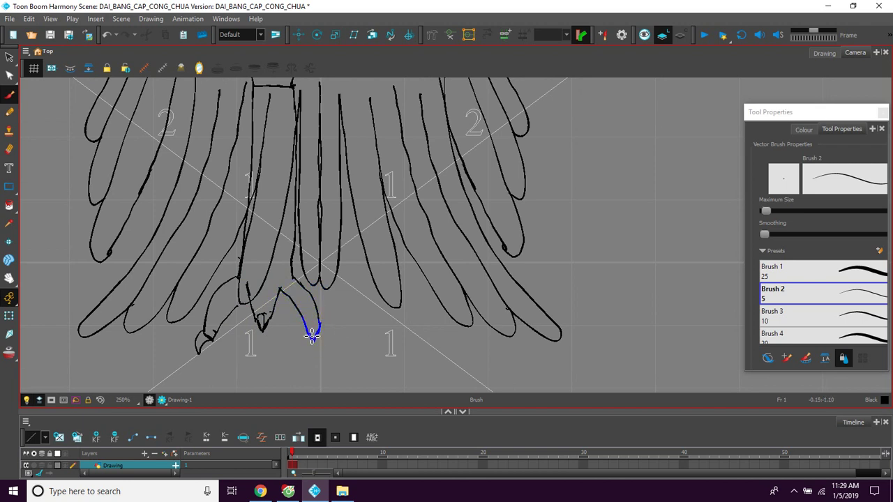
pyautogui.press('space')
pyautogui.moveTo(294, 278); pyautogui.dragTo(317, 328)
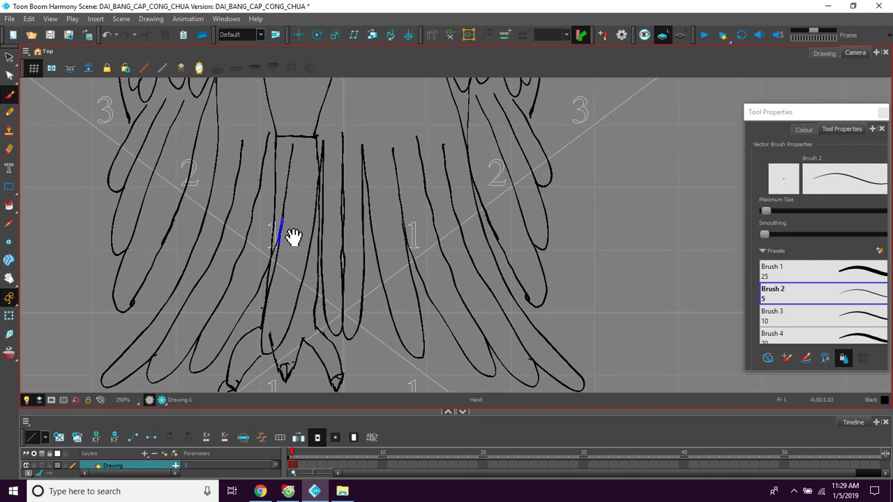
# Reinforce the side outline of the left lower leg over the tail feathers with brush strokes.
pyautogui.moveTo(269, 279); pyautogui.dragTo(265, 329)
pyautogui.moveTo(279, 238)
pyautogui.mouseDown()
pyautogui.moveTo(280, 172)
pyautogui.moveTo(278, 258)
pyautogui.mouseUp()
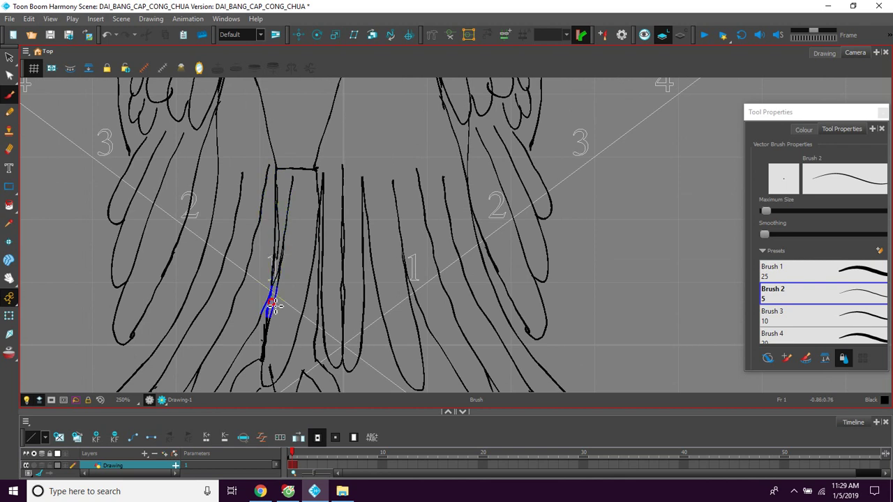
pyautogui.press('space')
pyautogui.moveTo(320, 166)
pyautogui.mouseDown()
pyautogui.moveTo(311, 273)
pyautogui.moveTo(287, 219)
pyautogui.mouseUp()
pyautogui.press('space')
pyautogui.moveTo(289, 283); pyautogui.dragTo(289, 195)
pyautogui.moveTo(280, 234); pyautogui.dragTo(304, 217)
# Use the Cutter to remove the tail feather line running inside the outer side of the left lower leg.
pyautogui.moveTo(104, 96); pyautogui.dragTo(104, 96)
pyautogui.click(10, 58)
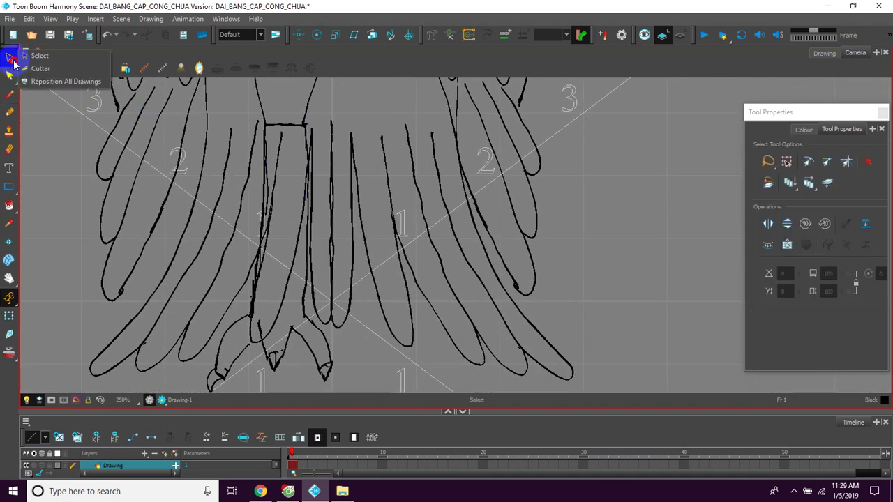
pyautogui.click(40, 69)
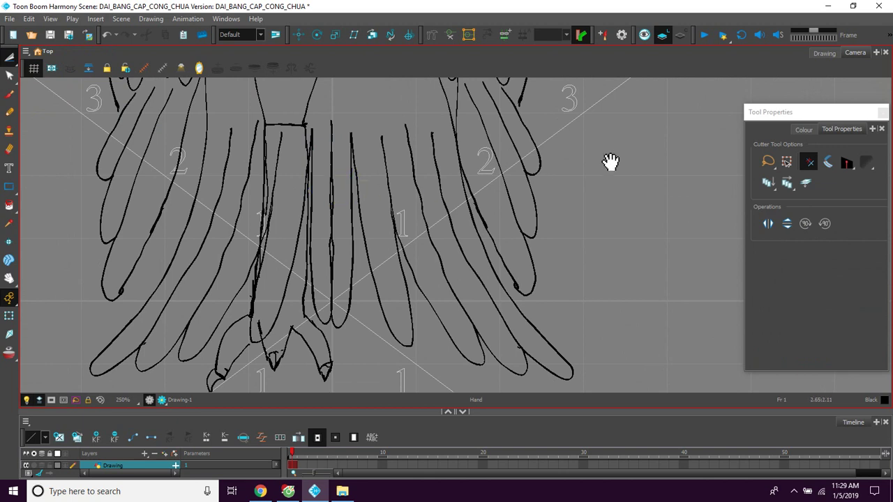
pyautogui.press('space')
pyautogui.moveTo(300, 203); pyautogui.dragTo(325, 215)
pyautogui.press('2')
pyautogui.press('2')
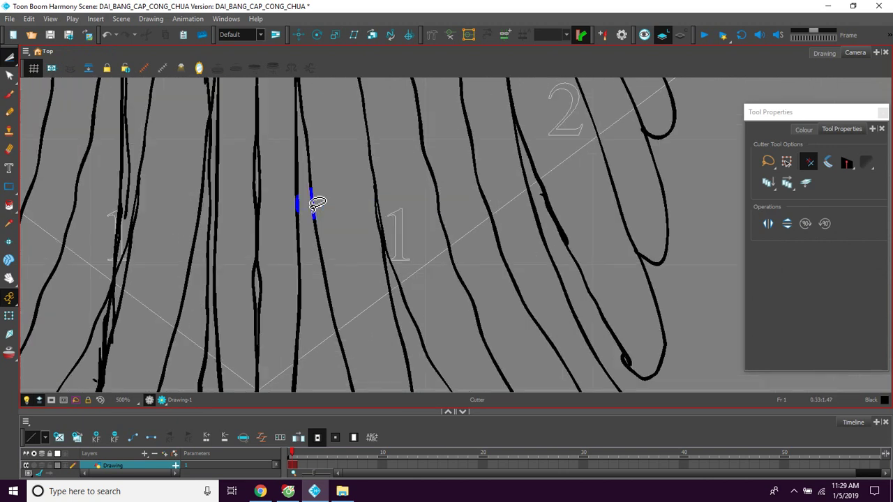
pyautogui.moveTo(209, 175); pyautogui.dragTo(315, 247)
pyautogui.click(282, 200)
pyautogui.scroll(-2, 295, 309)
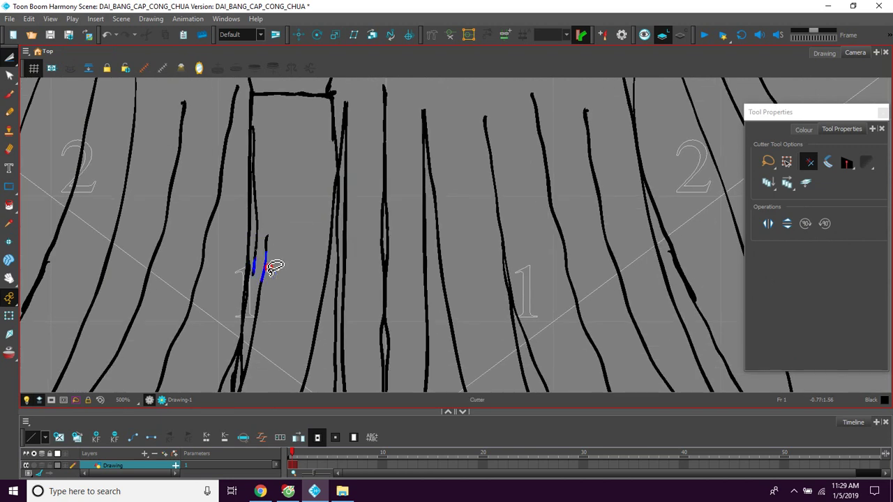
pyautogui.click(272, 291)
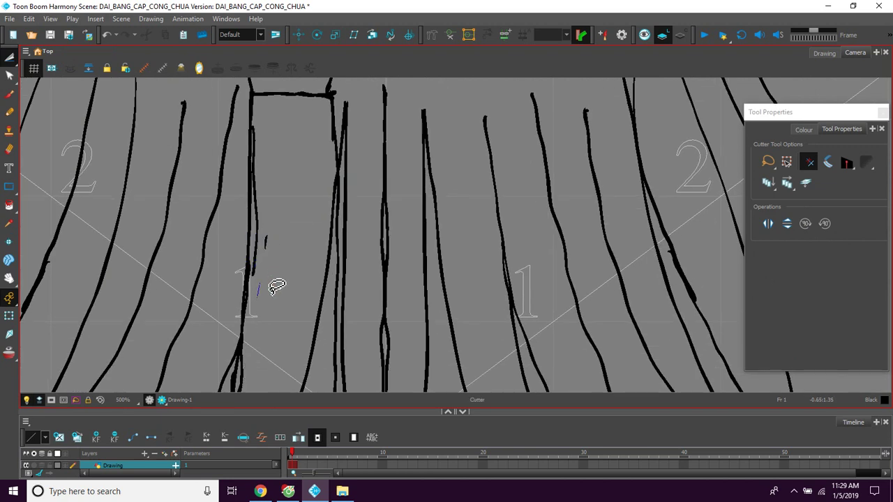
# Cut away and delete the doubled stroke along the inside of the left lower leg's outer edge.
pyautogui.click(261, 227)
pyautogui.moveTo(259, 118); pyautogui.dragTo(267, 285)
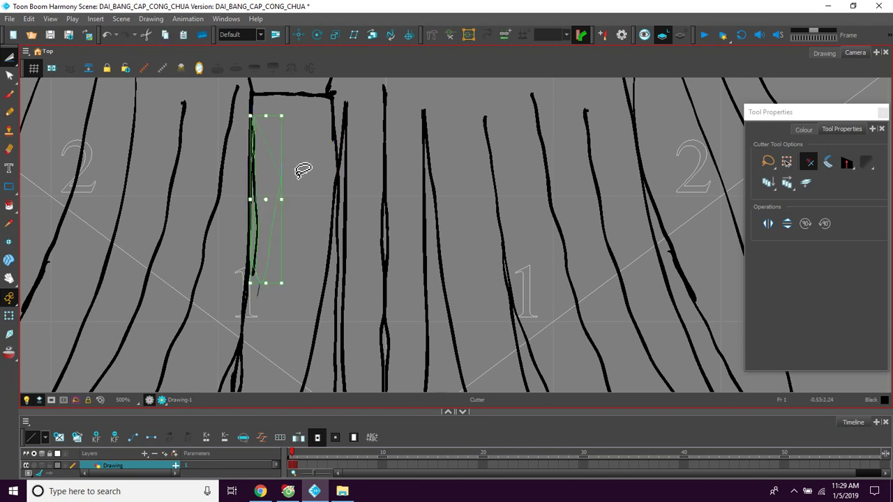
pyautogui.press('Delete')
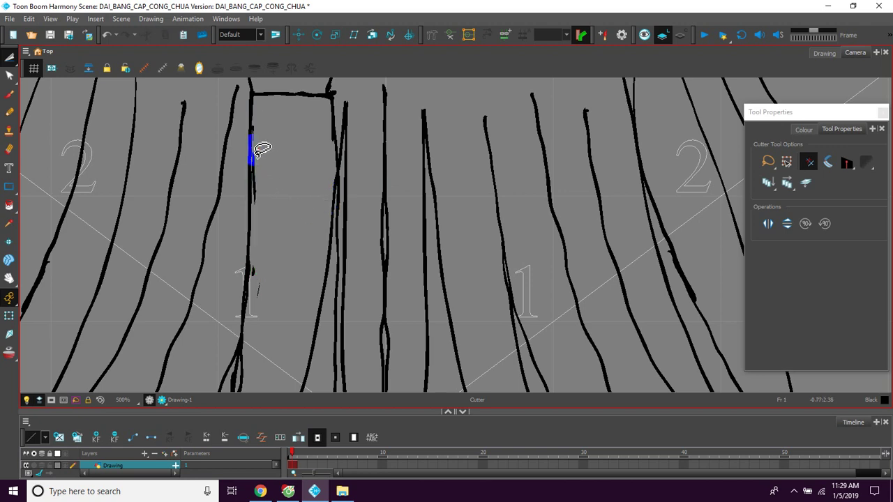
pyautogui.click(261, 189)
pyautogui.press('Delete')
# Cut away the remaining tail feather line that crosses the inner side of the left lower leg.
pyautogui.press('space')
pyautogui.moveTo(291, 303); pyautogui.dragTo(280, 134)
pyautogui.moveTo(293, 181)
pyautogui.mouseDown()
pyautogui.moveTo(295, 237)
pyautogui.moveTo(285, 244)
pyautogui.moveTo(292, 240)
pyautogui.mouseUp()
pyautogui.moveTo(317, 148); pyautogui.dragTo(314, 222)
pyautogui.moveTo(319, 183); pyautogui.dragTo(296, 210)
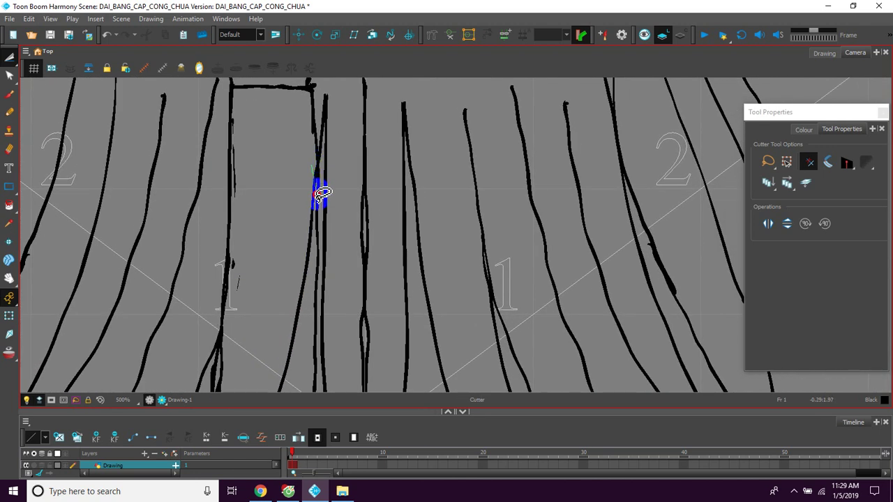
pyautogui.moveTo(297, 367); pyautogui.dragTo(306, 160)
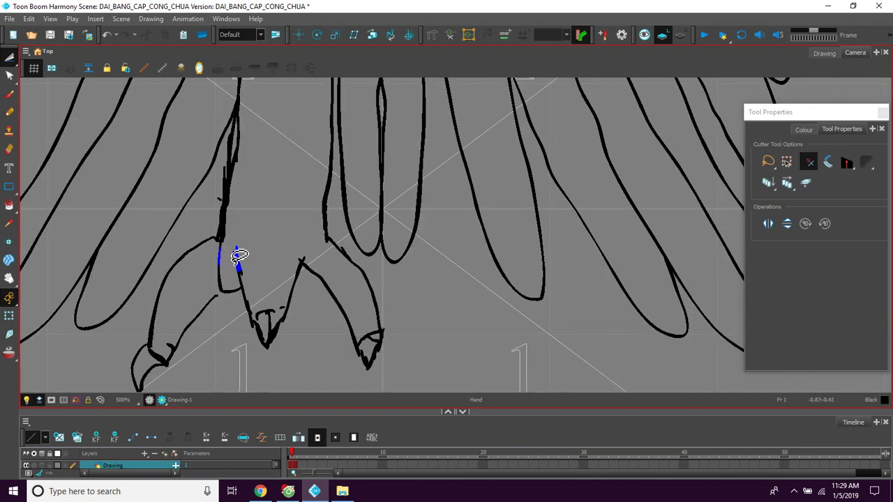
# Cut out the tail feather tip overlapping the left foot and the leftover feather line above the toes.
pyautogui.click(220, 257)
pyautogui.press('space')
pyautogui.moveTo(282, 268); pyautogui.dragTo(286, 244)
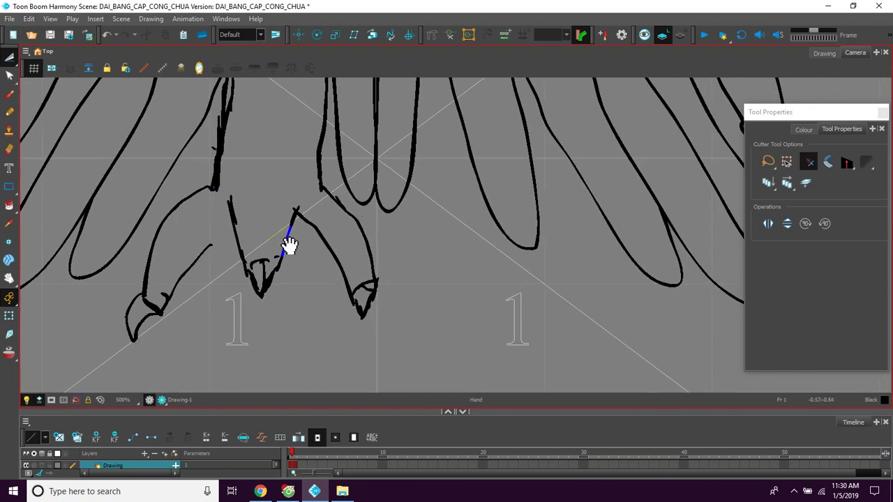
pyautogui.press('space')
pyautogui.moveTo(296, 189); pyautogui.dragTo(277, 222)
pyautogui.press('space')
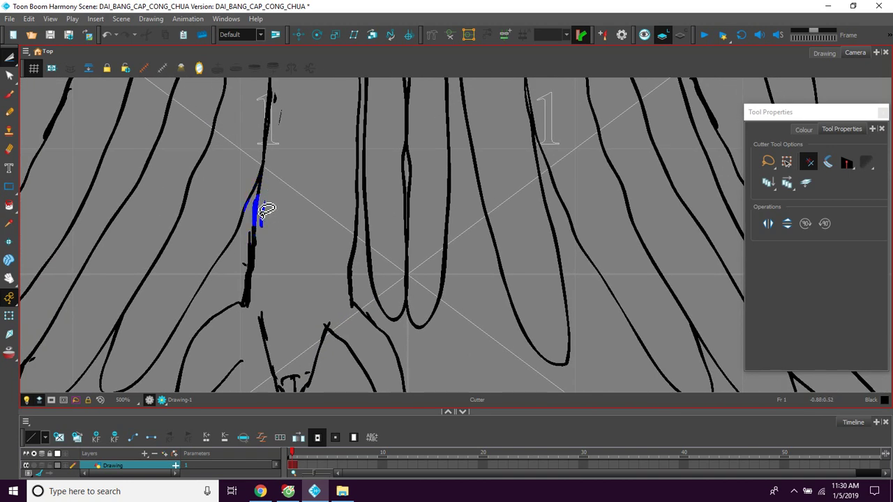
pyautogui.press('space')
pyautogui.moveTo(294, 145); pyautogui.dragTo(300, 212)
pyautogui.moveTo(316, 256); pyautogui.dragTo(308, 228)
pyautogui.scroll(-5, 307, 226)
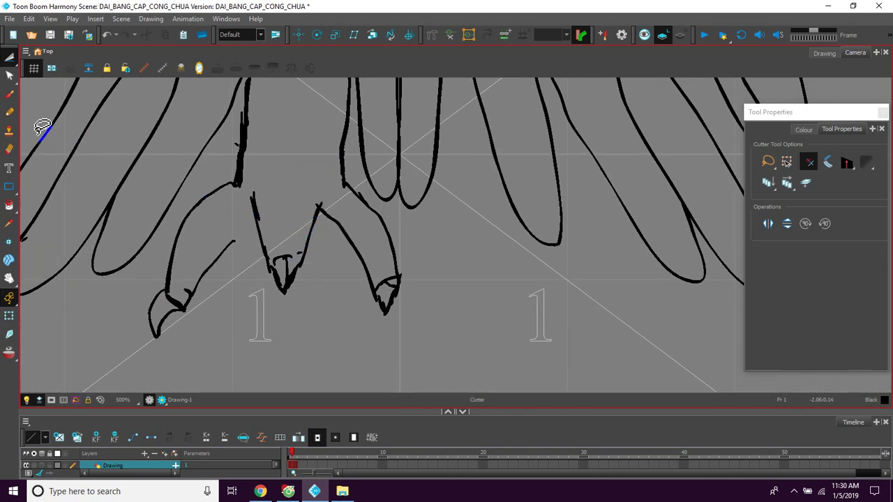
# Brush a longer pointed talon with a centre line at the end of the left foot's middle toe, using Brush 2.
pyautogui.click(10, 95)
pyautogui.press('space')
pyautogui.moveTo(325, 284); pyautogui.dragTo(300, 259)
pyautogui.moveTo(284, 223)
pyautogui.mouseDown()
pyautogui.moveTo(293, 187)
pyautogui.moveTo(281, 216)
pyautogui.moveTo(282, 265)
pyautogui.mouseUp()
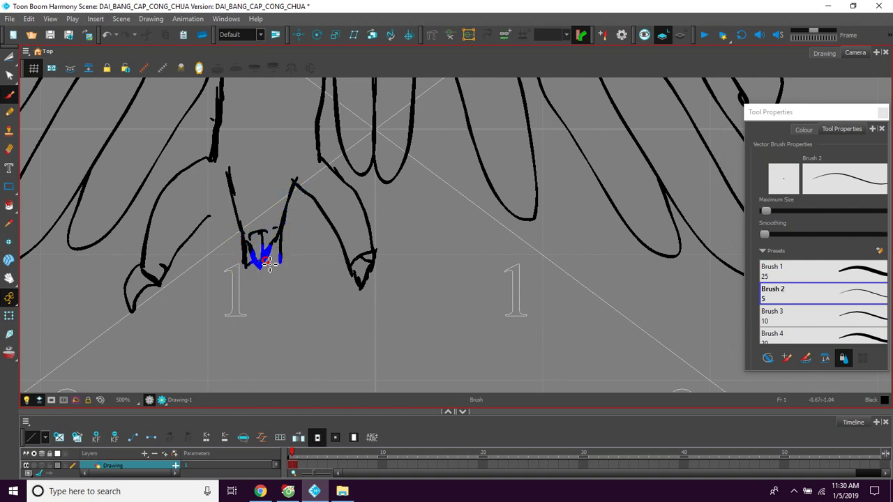
pyautogui.moveTo(281, 272); pyautogui.dragTo(261, 305)
pyautogui.moveTo(247, 265); pyautogui.dragTo(261, 304)
pyautogui.moveTo(263, 260); pyautogui.dragTo(263, 303)
pyautogui.press('space')
pyautogui.moveTo(290, 233); pyautogui.dragTo(300, 285)
pyautogui.moveTo(201, 295); pyautogui.dragTo(213, 290)
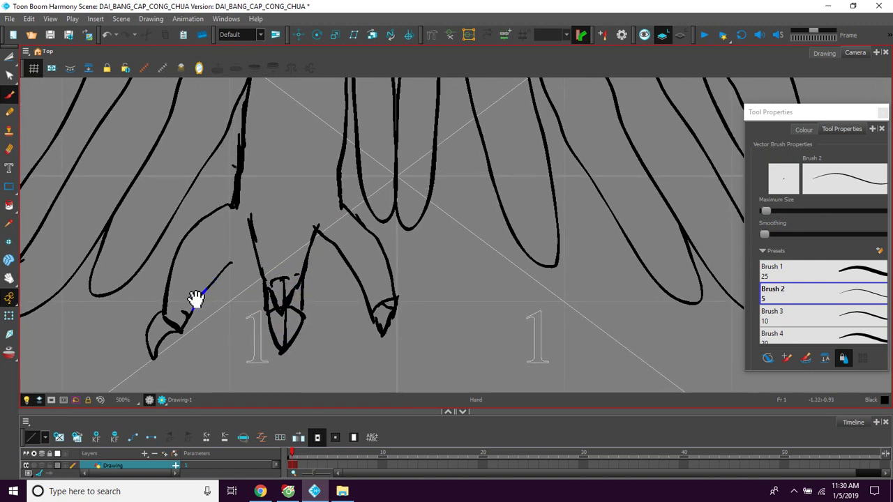
pyautogui.moveTo(229, 237); pyautogui.dragTo(233, 275)
pyautogui.moveTo(237, 307); pyautogui.dragTo(256, 286)
# Thicken the upper inner side of the left thigh outline and extend its outer side up toward the wing.
pyautogui.moveTo(355, 259)
pyautogui.mouseDown()
pyautogui.moveTo(332, 243)
pyautogui.moveTo(320, 324)
pyautogui.moveTo(313, 256)
pyautogui.mouseUp()
pyautogui.moveTo(327, 166); pyautogui.dragTo(326, 187)
pyautogui.moveTo(325, 140)
pyautogui.mouseDown()
pyautogui.moveTo(320, 286)
pyautogui.moveTo(316, 242)
pyautogui.moveTo(316, 252)
pyautogui.mouseUp()
pyautogui.moveTo(374, 240)
pyautogui.mouseDown()
pyautogui.moveTo(377, 224)
pyautogui.moveTo(370, 275)
pyautogui.mouseUp()
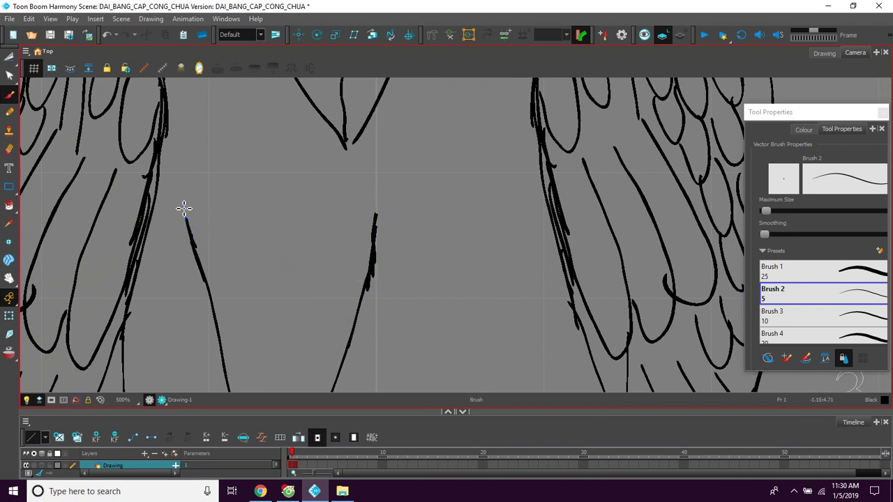
pyautogui.moveTo(174, 200); pyautogui.dragTo(191, 220)
pyautogui.moveTo(305, 252); pyautogui.dragTo(283, 212)
pyautogui.press('1')
pyautogui.press('1')
pyautogui.scroll(-5, 312, 209)
pyautogui.moveTo(455, 231); pyautogui.dragTo(390, 224)
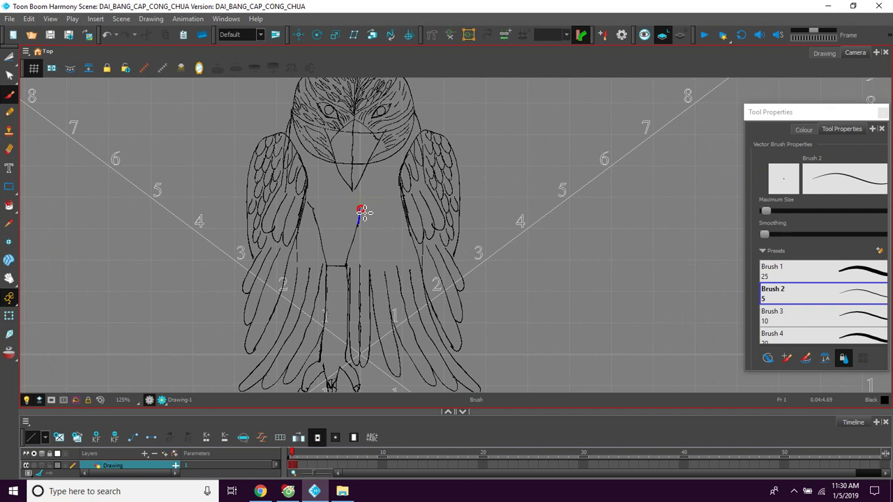
# Brush three overlapping rows of small U-shaped feathers across the upper part of the left thigh.
pyautogui.scroll(5, 360, 213)
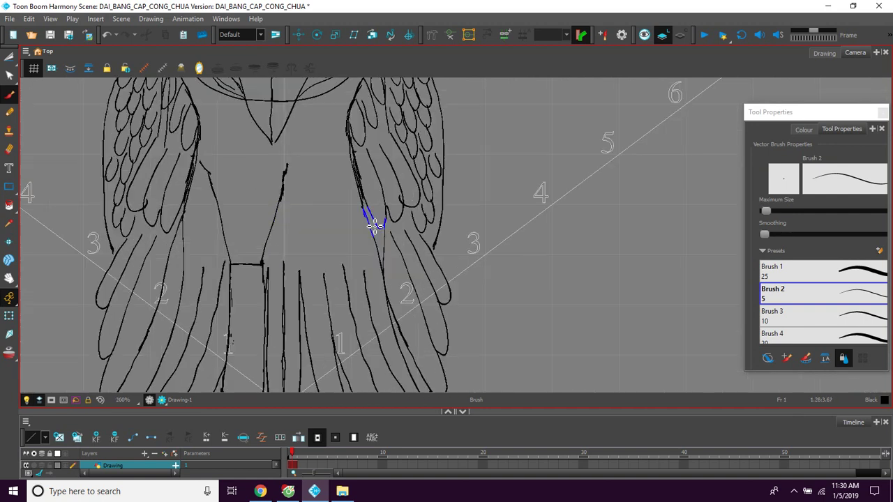
pyautogui.moveTo(254, 278); pyautogui.dragTo(340, 199)
pyautogui.moveTo(293, 220)
pyautogui.mouseDown()
pyautogui.moveTo(295, 193)
pyautogui.moveTo(307, 237)
pyautogui.mouseUp()
pyautogui.moveTo(303, 194); pyautogui.dragTo(305, 242)
pyautogui.scroll(1, 305, 223)
pyautogui.scroll(1, 305, 223)
pyautogui.moveTo(206, 182)
pyautogui.mouseDown()
pyautogui.moveTo(255, 229)
pyautogui.moveTo(227, 207)
pyautogui.moveTo(251, 227)
pyautogui.moveTo(250, 203)
pyautogui.moveTo(268, 199)
pyautogui.moveTo(277, 238)
pyautogui.moveTo(292, 198)
pyautogui.moveTo(317, 235)
pyautogui.mouseUp()
pyautogui.moveTo(336, 203)
pyautogui.mouseDown()
pyautogui.moveTo(333, 231)
pyautogui.moveTo(364, 193)
pyautogui.mouseUp()
pyautogui.moveTo(215, 240)
pyautogui.mouseDown()
pyautogui.moveTo(235, 271)
pyautogui.moveTo(234, 240)
pyautogui.moveTo(255, 249)
pyautogui.moveTo(254, 238)
pyautogui.moveTo(267, 268)
pyautogui.moveTo(272, 241)
pyautogui.moveTo(277, 236)
pyautogui.moveTo(288, 251)
pyautogui.moveTo(299, 239)
pyautogui.moveTo(298, 269)
pyautogui.mouseUp()
pyautogui.moveTo(310, 219)
pyautogui.mouseDown()
pyautogui.moveTo(351, 253)
pyautogui.moveTo(359, 227)
pyautogui.mouseUp()
pyautogui.moveTo(312, 296); pyautogui.dragTo(325, 261)
pyautogui.moveTo(251, 246)
pyautogui.mouseDown()
pyautogui.moveTo(265, 249)
pyautogui.moveTo(285, 233)
pyautogui.moveTo(279, 243)
pyautogui.moveTo(287, 231)
pyautogui.moveTo(301, 244)
pyautogui.moveTo(293, 254)
pyautogui.moveTo(336, 230)
pyautogui.moveTo(326, 260)
pyautogui.moveTo(354, 244)
pyautogui.mouseUp()
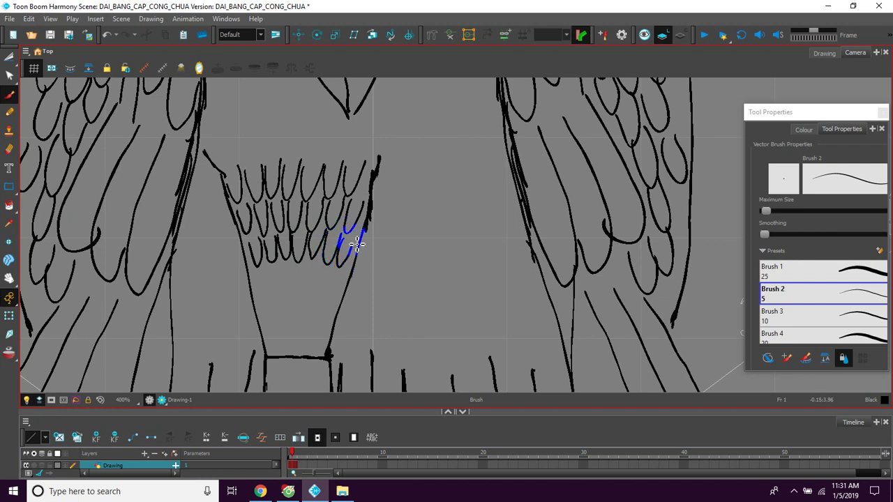
# Brush a fourth and fifth row of small feathers across the middle of the left thigh.
pyautogui.press('space')
pyautogui.moveTo(320, 290); pyautogui.dragTo(327, 261)
pyautogui.moveTo(256, 243); pyautogui.dragTo(263, 261)
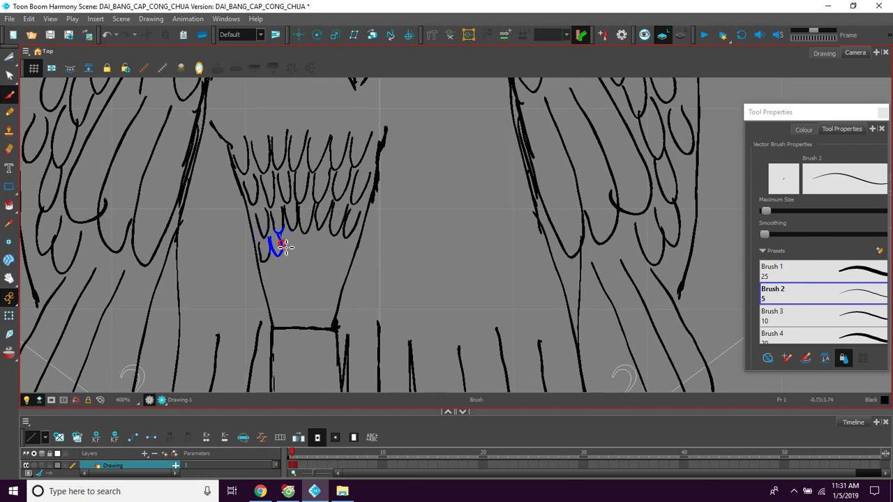
pyautogui.moveTo(309, 257); pyautogui.dragTo(312, 271)
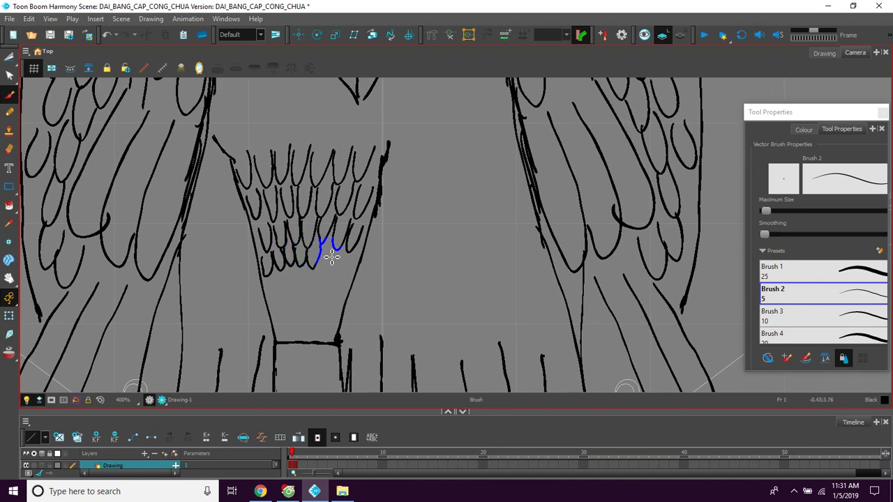
pyautogui.moveTo(341, 258)
pyautogui.mouseDown()
pyautogui.moveTo(332, 268)
pyautogui.moveTo(344, 253)
pyautogui.moveTo(339, 265)
pyautogui.moveTo(348, 276)
pyautogui.mouseUp()
pyautogui.moveTo(287, 295)
pyautogui.mouseDown()
pyautogui.moveTo(291, 247)
pyautogui.moveTo(313, 255)
pyautogui.mouseUp()
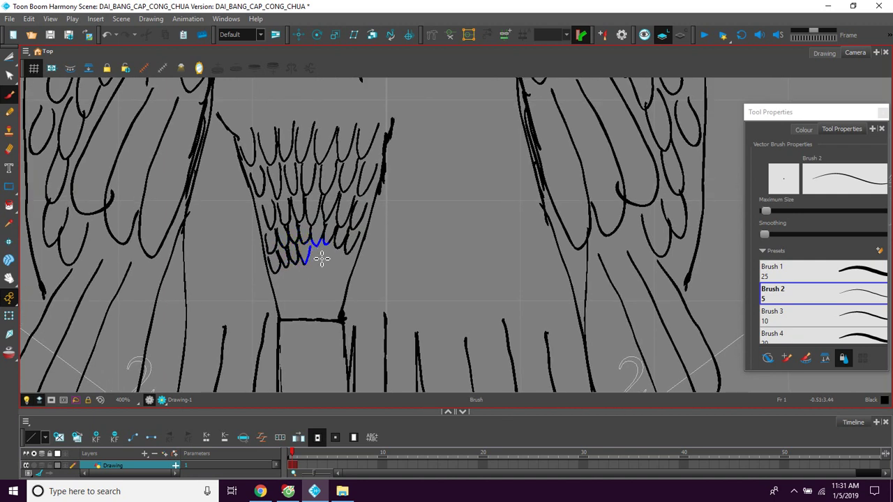
pyautogui.moveTo(323, 257); pyautogui.dragTo(351, 252)
# Fill the narrow lower end of the left thigh with further feather rows down to its horizontal edge.
pyautogui.moveTo(272, 279)
pyautogui.mouseDown()
pyautogui.moveTo(279, 291)
pyautogui.moveTo(283, 272)
pyautogui.moveTo(290, 290)
pyautogui.moveTo(293, 268)
pyautogui.mouseUp()
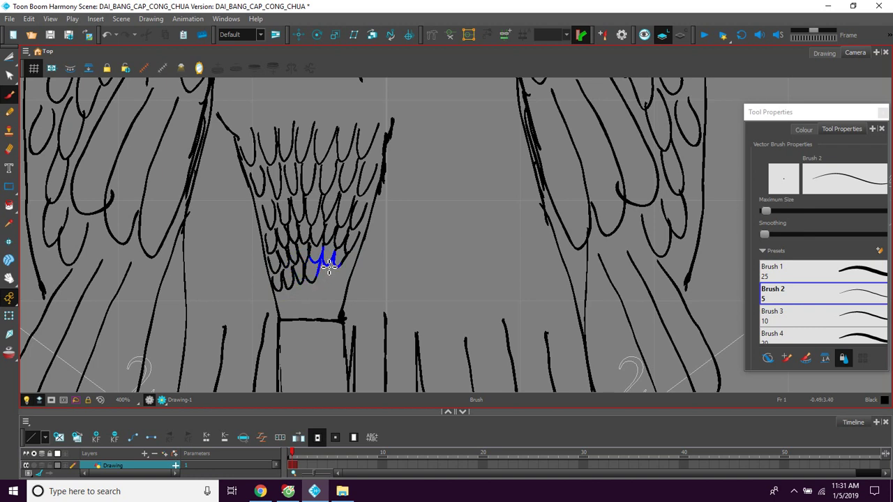
pyautogui.moveTo(336, 287); pyautogui.dragTo(347, 265)
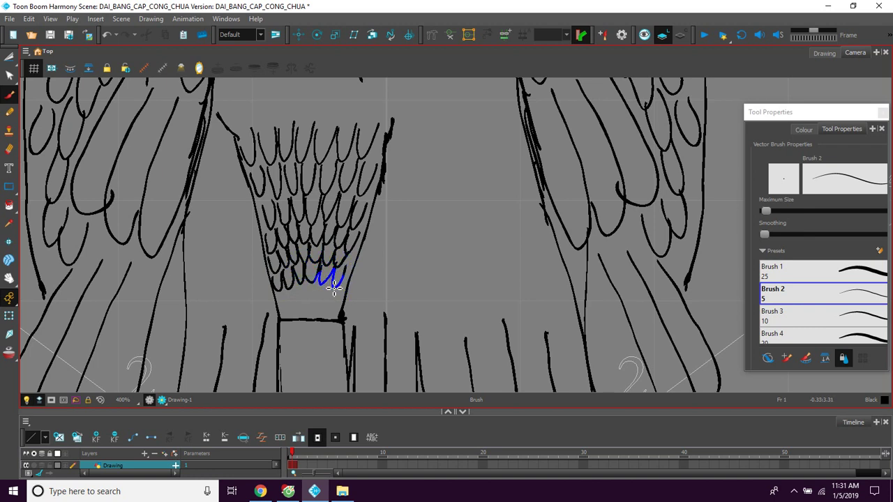
pyautogui.press('space')
pyautogui.moveTo(297, 306); pyautogui.dragTo(306, 282)
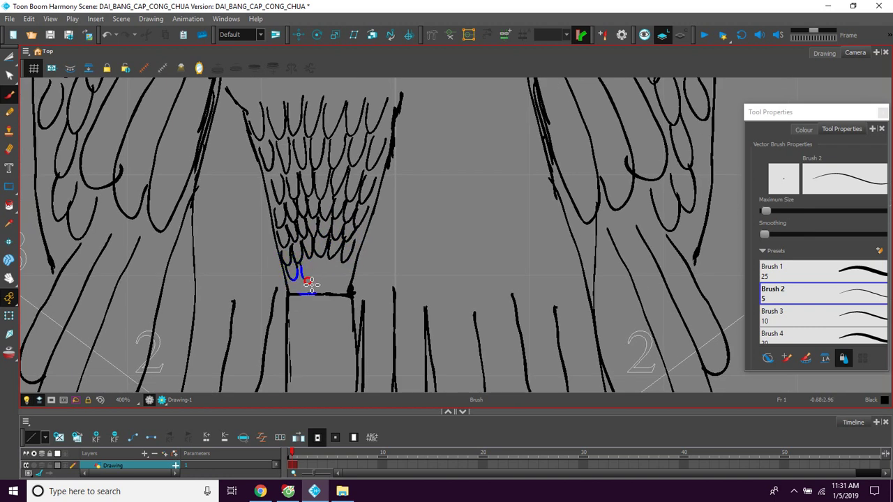
pyautogui.moveTo(309, 276); pyautogui.dragTo(297, 294)
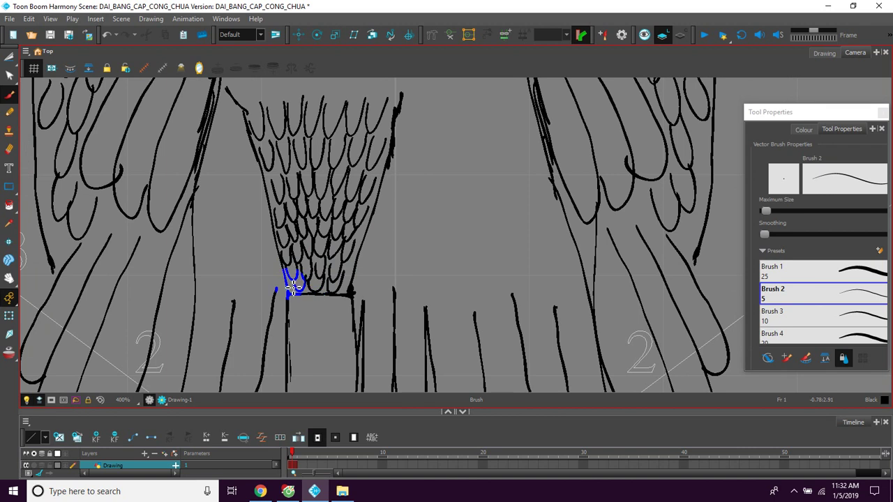
# Examine the feathered left thigh and foot in relation to the whole eagle drawing.
pyautogui.moveTo(334, 190)
pyautogui.mouseDown()
pyautogui.moveTo(339, 258)
pyautogui.moveTo(325, 283)
pyautogui.moveTo(328, 229)
pyautogui.mouseUp()
pyautogui.press('1')
pyautogui.press('1')
pyautogui.press('1')
pyautogui.press('1')
pyautogui.press('1')
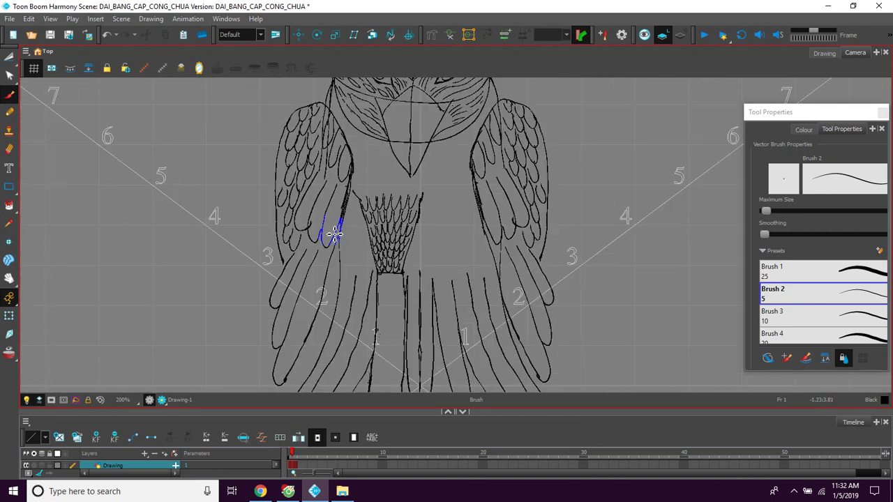
pyautogui.moveTo(397, 253); pyautogui.dragTo(352, 237)
pyautogui.moveTo(372, 275); pyautogui.dragTo(360, 259)
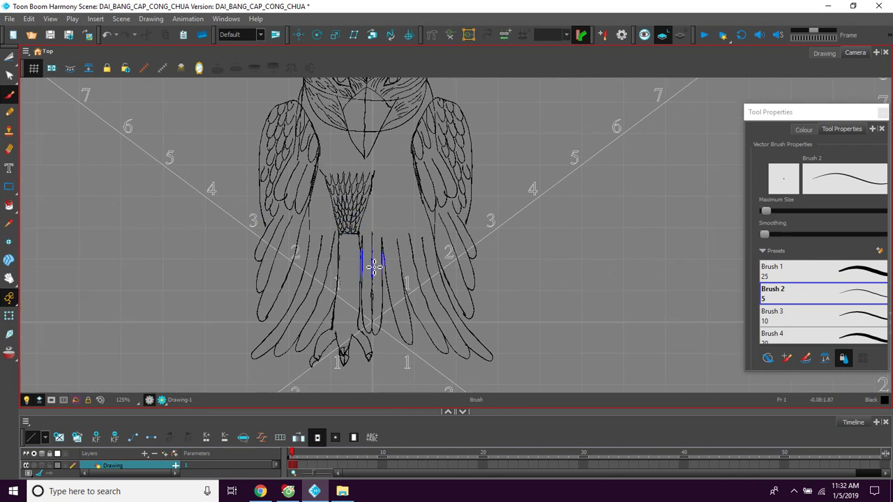
# Brush a first row of small U-shaped scales across the left lower leg directly below the thigh's horizontal edge.
pyautogui.scroll(4, 360, 259)
pyautogui.scroll(3, 289, 265)
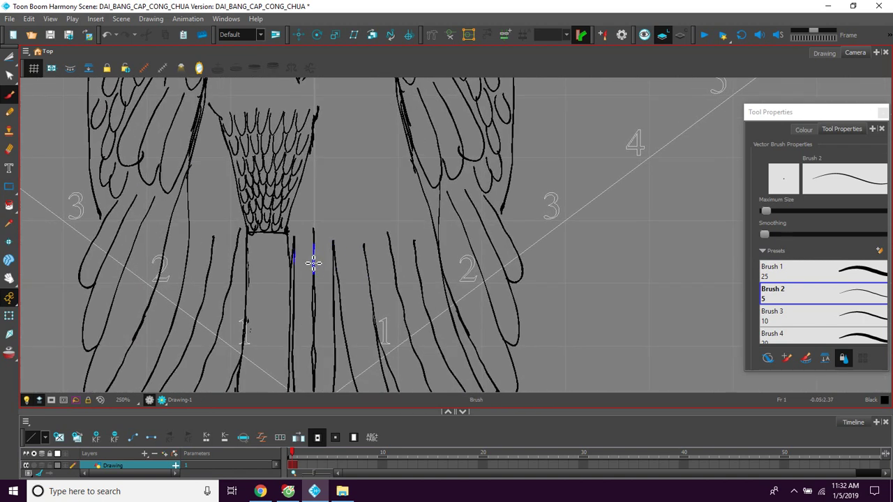
pyautogui.moveTo(296, 264); pyautogui.dragTo(355, 337)
pyautogui.moveTo(335, 186); pyautogui.dragTo(338, 217)
pyautogui.moveTo(337, 384)
pyautogui.mouseDown()
pyautogui.moveTo(331, 256)
pyautogui.moveTo(331, 265)
pyautogui.mouseUp()
pyautogui.press('2')
pyautogui.press('2')
pyautogui.moveTo(271, 257)
pyautogui.mouseDown()
pyautogui.moveTo(334, 279)
pyautogui.moveTo(324, 236)
pyautogui.mouseUp()
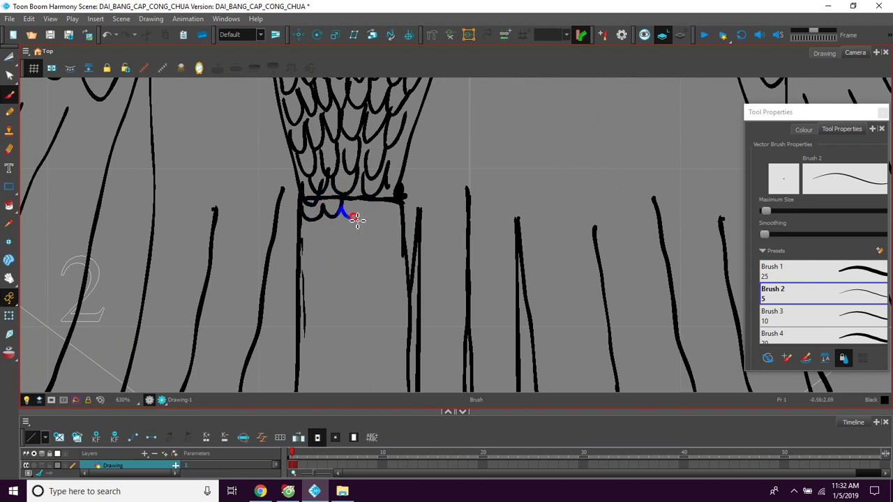
pyautogui.moveTo(370, 222); pyautogui.dragTo(387, 206)
# Brush three more rows of small scales across the left lower leg beneath the first row.
pyautogui.moveTo(334, 248)
pyautogui.mouseDown()
pyautogui.moveTo(342, 226)
pyautogui.moveTo(310, 210)
pyautogui.moveTo(332, 202)
pyautogui.moveTo(344, 215)
pyautogui.mouseUp()
pyautogui.moveTo(354, 196)
pyautogui.mouseDown()
pyautogui.moveTo(359, 219)
pyautogui.moveTo(370, 200)
pyautogui.moveTo(372, 228)
pyautogui.moveTo(365, 208)
pyautogui.moveTo(367, 220)
pyautogui.moveTo(381, 219)
pyautogui.moveTo(384, 207)
pyautogui.moveTo(384, 219)
pyautogui.moveTo(399, 202)
pyautogui.mouseUp()
pyautogui.moveTo(369, 241); pyautogui.dragTo(379, 222)
pyautogui.moveTo(312, 210)
pyautogui.mouseDown()
pyautogui.moveTo(351, 207)
pyautogui.moveTo(362, 227)
pyautogui.moveTo(368, 210)
pyautogui.moveTo(392, 219)
pyautogui.moveTo(372, 211)
pyautogui.moveTo(380, 228)
pyautogui.moveTo(396, 209)
pyautogui.moveTo(390, 221)
pyautogui.moveTo(399, 224)
pyautogui.moveTo(403, 202)
pyautogui.mouseUp()
pyautogui.moveTo(313, 224)
pyautogui.mouseDown()
pyautogui.moveTo(323, 250)
pyautogui.moveTo(330, 230)
pyautogui.moveTo(346, 232)
pyautogui.moveTo(335, 239)
pyautogui.moveTo(351, 228)
pyautogui.moveTo(372, 238)
pyautogui.moveTo(351, 232)
pyautogui.moveTo(356, 250)
pyautogui.moveTo(377, 228)
pyautogui.moveTo(370, 238)
pyautogui.moveTo(378, 249)
pyautogui.moveTo(384, 231)
pyautogui.moveTo(393, 234)
pyautogui.moveTo(387, 228)
pyautogui.moveTo(398, 246)
pyautogui.moveTo(413, 225)
pyautogui.mouseUp()
# Brush the fifth and sixth rows of scales across the left lower leg between its two side lines.
pyautogui.press('space')
pyautogui.moveTo(384, 266); pyautogui.dragTo(395, 245)
pyautogui.moveTo(335, 241)
pyautogui.mouseDown()
pyautogui.moveTo(327, 225)
pyautogui.moveTo(354, 242)
pyautogui.mouseUp()
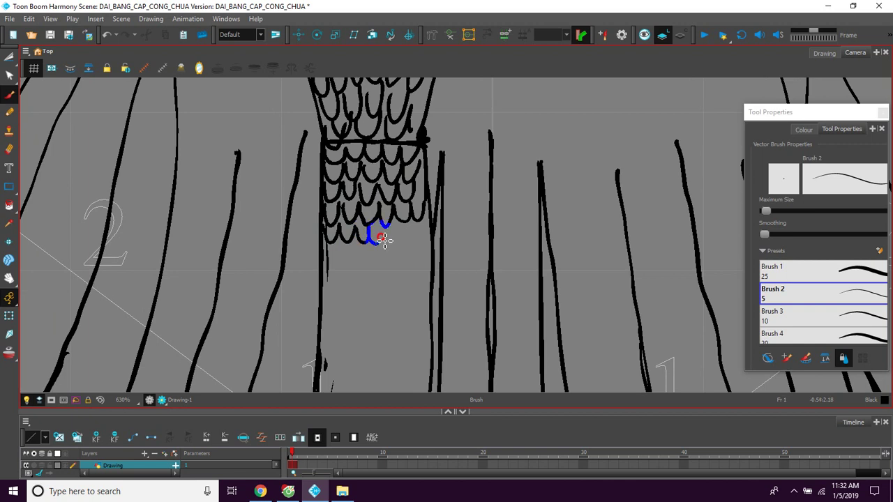
pyautogui.moveTo(400, 244)
pyautogui.mouseDown()
pyautogui.moveTo(398, 231)
pyautogui.moveTo(415, 227)
pyautogui.mouseUp()
pyautogui.moveTo(415, 226); pyautogui.dragTo(427, 224)
pyautogui.press('space')
pyautogui.moveTo(399, 261); pyautogui.dragTo(407, 239)
pyautogui.moveTo(336, 228)
pyautogui.mouseDown()
pyautogui.moveTo(353, 240)
pyautogui.moveTo(380, 237)
pyautogui.moveTo(376, 248)
pyautogui.moveTo(366, 240)
pyautogui.moveTo(370, 251)
pyautogui.moveTo(393, 253)
pyautogui.moveTo(369, 230)
pyautogui.mouseUp()
pyautogui.press('space')
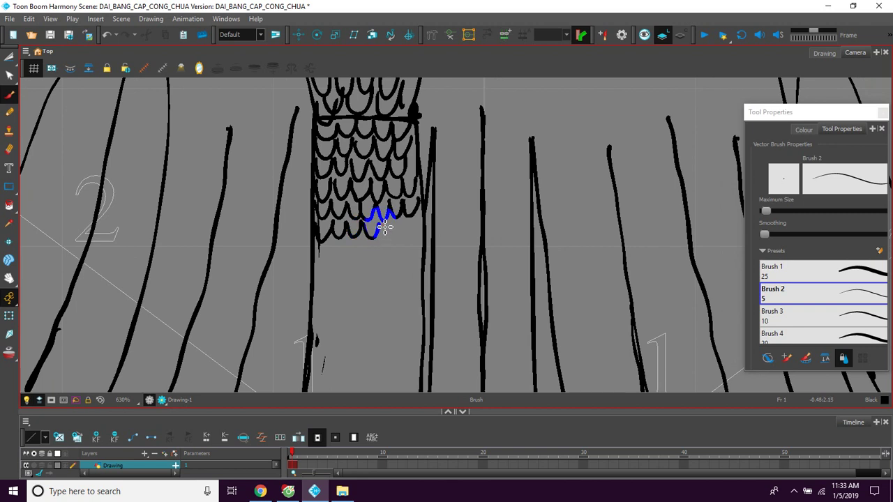
pyautogui.moveTo(399, 222)
pyautogui.mouseDown()
pyautogui.moveTo(409, 237)
pyautogui.moveTo(418, 218)
pyautogui.mouseUp()
# Brush the seventh and eighth rows of scales across the left lower leg.
pyautogui.press('space')
pyautogui.moveTo(389, 252); pyautogui.dragTo(395, 231)
pyautogui.moveTo(327, 230)
pyautogui.mouseDown()
pyautogui.moveTo(348, 226)
pyautogui.moveTo(354, 241)
pyautogui.moveTo(358, 224)
pyautogui.moveTo(369, 226)
pyautogui.moveTo(362, 224)
pyautogui.moveTo(368, 239)
pyautogui.moveTo(384, 225)
pyautogui.moveTo(385, 239)
pyautogui.moveTo(401, 225)
pyautogui.moveTo(410, 238)
pyautogui.moveTo(429, 221)
pyautogui.mouseUp()
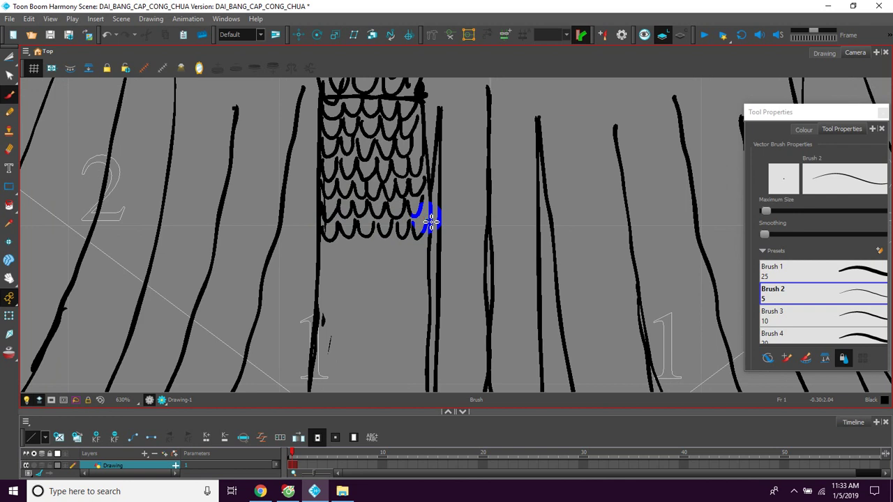
pyautogui.press('space')
pyautogui.moveTo(398, 255); pyautogui.dragTo(405, 229)
pyautogui.moveTo(327, 227)
pyautogui.mouseDown()
pyautogui.moveTo(333, 237)
pyautogui.moveTo(344, 217)
pyautogui.moveTo(349, 225)
pyautogui.moveTo(364, 214)
pyautogui.moveTo(364, 225)
pyautogui.moveTo(392, 221)
pyautogui.moveTo(400, 202)
pyautogui.moveTo(404, 216)
pyautogui.moveTo(434, 218)
pyautogui.moveTo(417, 221)
pyautogui.mouseUp()
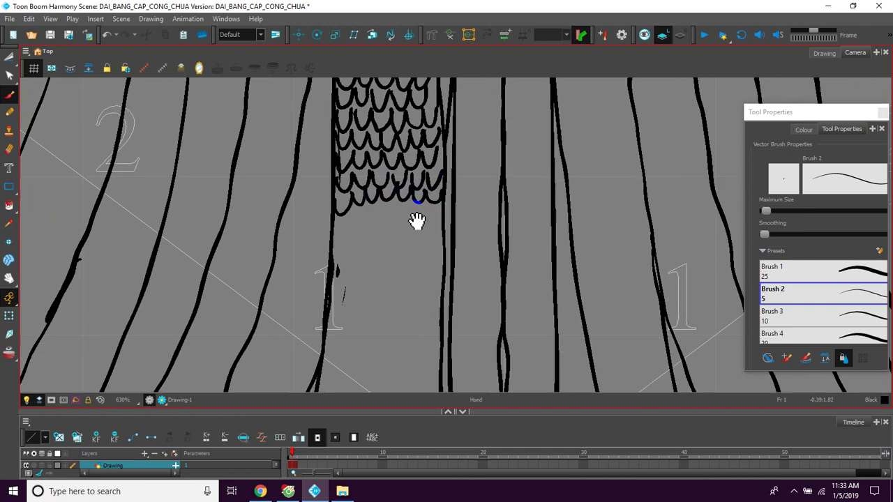
# Brush two further rows of small U-shaped scales across the left lower leg, directly below the existing ones.
pyautogui.moveTo(337, 224); pyautogui.dragTo(355, 219)
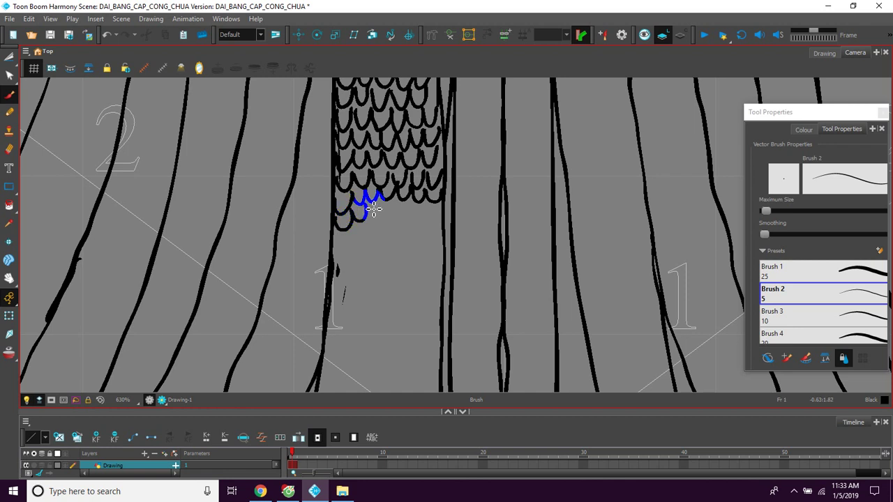
pyautogui.moveTo(388, 215); pyautogui.dragTo(385, 197)
pyautogui.moveTo(407, 226)
pyautogui.mouseDown()
pyautogui.moveTo(408, 242)
pyautogui.moveTo(403, 222)
pyautogui.moveTo(413, 236)
pyautogui.moveTo(420, 220)
pyautogui.moveTo(424, 233)
pyautogui.moveTo(441, 224)
pyautogui.mouseUp()
pyautogui.moveTo(420, 257); pyautogui.dragTo(420, 227)
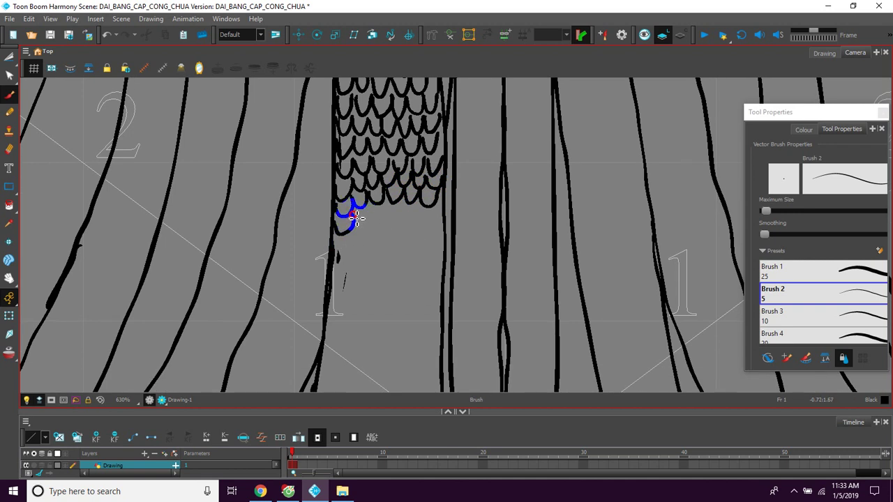
pyautogui.moveTo(372, 223)
pyautogui.mouseDown()
pyautogui.moveTo(368, 213)
pyautogui.moveTo(388, 241)
pyautogui.moveTo(373, 230)
pyautogui.moveTo(384, 238)
pyautogui.moveTo(387, 218)
pyautogui.moveTo(385, 227)
pyautogui.moveTo(397, 211)
pyautogui.moveTo(411, 212)
pyautogui.mouseUp()
pyautogui.moveTo(414, 255)
pyautogui.mouseDown()
pyautogui.moveTo(397, 267)
pyautogui.moveTo(440, 270)
pyautogui.moveTo(400, 258)
pyautogui.moveTo(452, 258)
pyautogui.moveTo(396, 257)
pyautogui.moveTo(442, 243)
pyautogui.moveTo(403, 263)
pyautogui.moveTo(451, 263)
pyautogui.moveTo(473, 249)
pyautogui.moveTo(421, 263)
pyautogui.moveTo(436, 263)
pyautogui.mouseUp()
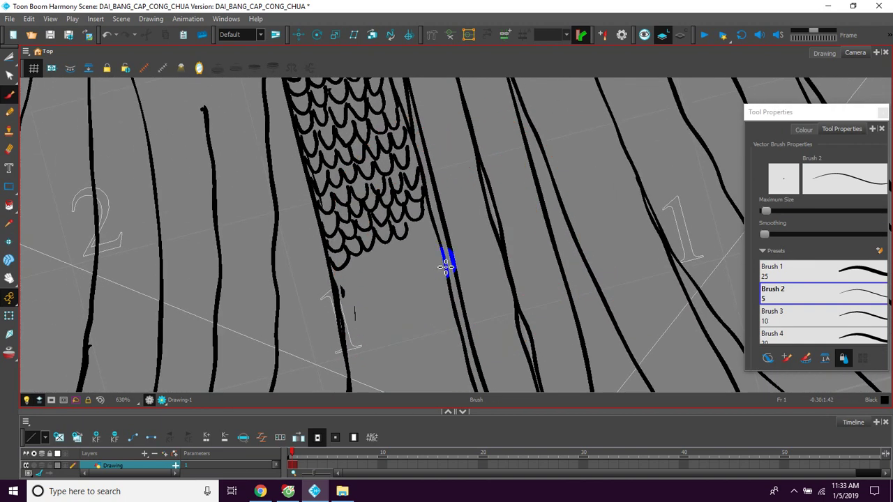
# Complete the partial scale row on the left lower leg and brush about three more rows beneath it.
pyautogui.hotkey('shift', 'x')
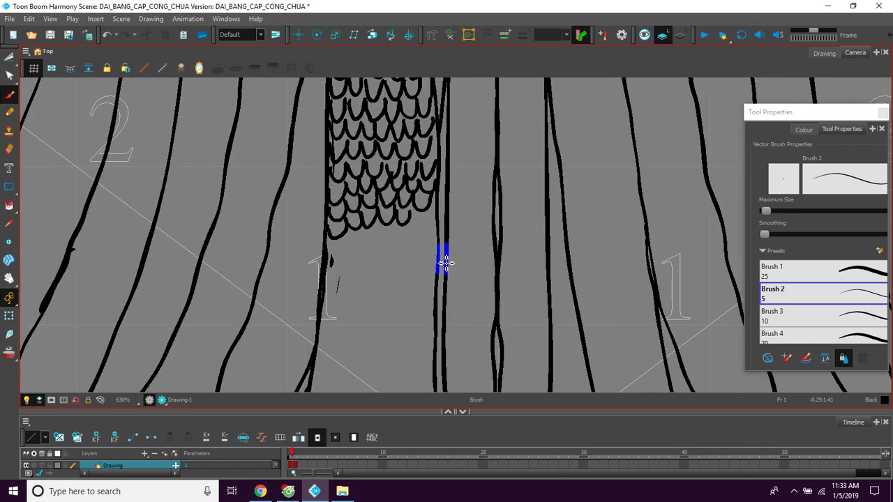
pyautogui.moveTo(385, 281); pyautogui.dragTo(389, 292)
pyautogui.moveTo(416, 223)
pyautogui.mouseDown()
pyautogui.moveTo(425, 238)
pyautogui.moveTo(433, 222)
pyautogui.mouseUp()
pyautogui.moveTo(332, 259)
pyautogui.mouseDown()
pyautogui.moveTo(350, 264)
pyautogui.moveTo(356, 243)
pyautogui.moveTo(359, 259)
pyautogui.moveTo(368, 237)
pyautogui.moveTo(377, 244)
pyautogui.moveTo(388, 235)
pyautogui.moveTo(398, 253)
pyautogui.moveTo(423, 230)
pyautogui.moveTo(424, 247)
pyautogui.moveTo(435, 230)
pyautogui.moveTo(421, 243)
pyautogui.moveTo(423, 223)
pyautogui.moveTo(343, 265)
pyautogui.moveTo(358, 239)
pyautogui.moveTo(370, 251)
pyautogui.moveTo(373, 238)
pyautogui.moveTo(415, 243)
pyautogui.moveTo(420, 230)
pyautogui.moveTo(428, 244)
pyautogui.moveTo(436, 227)
pyautogui.moveTo(443, 241)
pyautogui.moveTo(446, 228)
pyautogui.mouseUp()
pyautogui.press('space')
pyautogui.moveTo(367, 269)
pyautogui.mouseDown()
pyautogui.moveTo(371, 245)
pyautogui.moveTo(352, 241)
pyautogui.moveTo(364, 240)
pyautogui.moveTo(370, 224)
pyautogui.moveTo(375, 243)
pyautogui.moveTo(408, 221)
pyautogui.moveTo(437, 216)
pyautogui.moveTo(441, 231)
pyautogui.moveTo(450, 218)
pyautogui.mouseUp()
pyautogui.press('space')
pyautogui.moveTo(391, 255)
pyautogui.mouseDown()
pyautogui.moveTo(390, 226)
pyautogui.moveTo(402, 217)
pyautogui.moveTo(410, 228)
pyautogui.moveTo(444, 211)
pyautogui.mouseUp()
pyautogui.moveTo(443, 208); pyautogui.dragTo(451, 204)
pyautogui.press('space')
pyautogui.moveTo(421, 229); pyautogui.dragTo(427, 211)
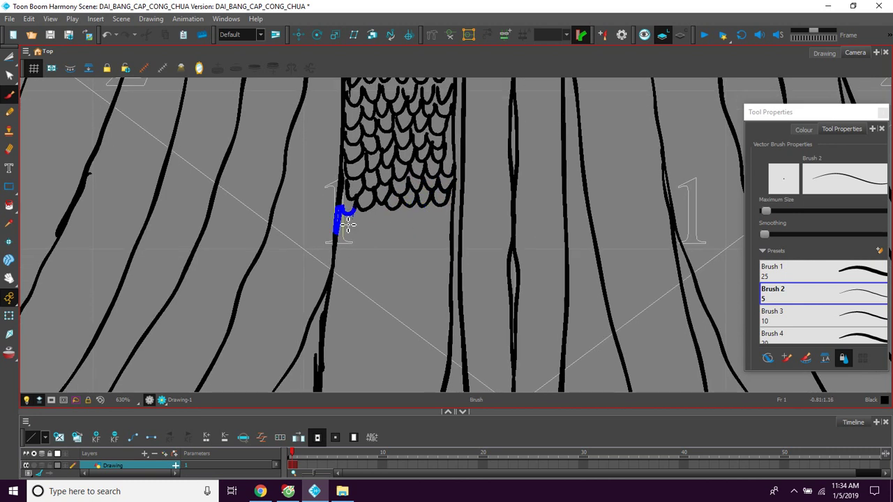
# Brush three rows of small scales across the left leg where its outer side line starts to flare outward.
pyautogui.moveTo(341, 221)
pyautogui.mouseDown()
pyautogui.moveTo(346, 231)
pyautogui.moveTo(359, 215)
pyautogui.moveTo(376, 215)
pyautogui.moveTo(376, 204)
pyautogui.moveTo(389, 222)
pyautogui.moveTo(432, 204)
pyautogui.moveTo(442, 218)
pyautogui.moveTo(450, 206)
pyautogui.mouseUp()
pyautogui.press('space')
pyautogui.moveTo(366, 249)
pyautogui.mouseDown()
pyautogui.moveTo(343, 219)
pyautogui.moveTo(342, 229)
pyautogui.moveTo(359, 214)
pyautogui.moveTo(403, 213)
pyautogui.moveTo(428, 195)
pyautogui.moveTo(430, 207)
pyautogui.moveTo(440, 196)
pyautogui.moveTo(440, 213)
pyautogui.moveTo(454, 205)
pyautogui.mouseUp()
pyautogui.moveTo(342, 224)
pyautogui.mouseDown()
pyautogui.moveTo(362, 212)
pyautogui.moveTo(368, 227)
pyautogui.moveTo(379, 207)
pyautogui.moveTo(388, 220)
pyautogui.moveTo(392, 201)
pyautogui.moveTo(397, 216)
pyautogui.moveTo(407, 198)
pyautogui.moveTo(414, 214)
pyautogui.moveTo(426, 195)
pyautogui.moveTo(434, 209)
pyautogui.moveTo(442, 196)
pyautogui.moveTo(445, 215)
pyautogui.moveTo(460, 202)
pyautogui.moveTo(437, 227)
pyautogui.moveTo(442, 205)
pyautogui.mouseUp()
pyautogui.press('space')
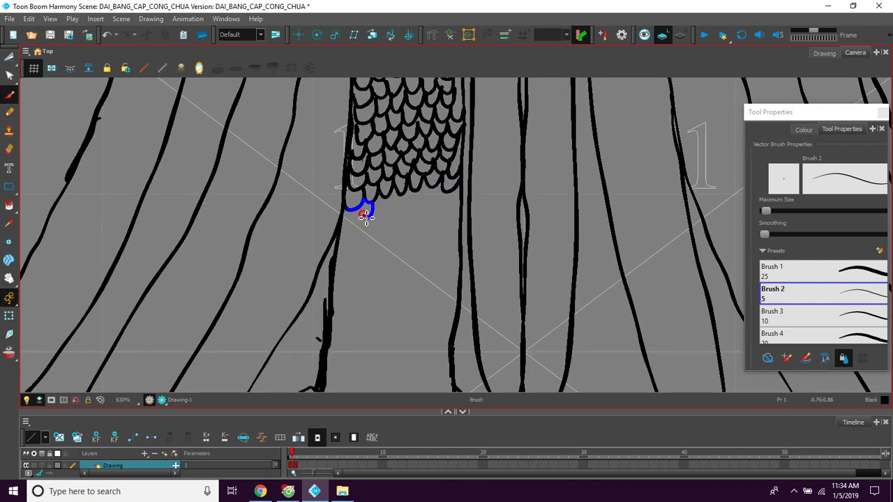
# Brush two more rows of small scales from the flaring outer side line to the inner line of the left leg.
pyautogui.moveTo(339, 232); pyautogui.dragTo(351, 225)
pyautogui.moveTo(392, 186)
pyautogui.mouseDown()
pyautogui.moveTo(396, 208)
pyautogui.moveTo(411, 197)
pyautogui.moveTo(419, 210)
pyautogui.moveTo(421, 194)
pyautogui.moveTo(424, 205)
pyautogui.moveTo(439, 189)
pyautogui.moveTo(442, 208)
pyautogui.moveTo(458, 192)
pyautogui.moveTo(454, 209)
pyautogui.moveTo(462, 207)
pyautogui.moveTo(464, 201)
pyautogui.moveTo(443, 209)
pyautogui.mouseUp()
pyautogui.moveTo(347, 220)
pyautogui.mouseDown()
pyautogui.moveTo(365, 219)
pyautogui.moveTo(384, 198)
pyautogui.moveTo(385, 215)
pyautogui.mouseUp()
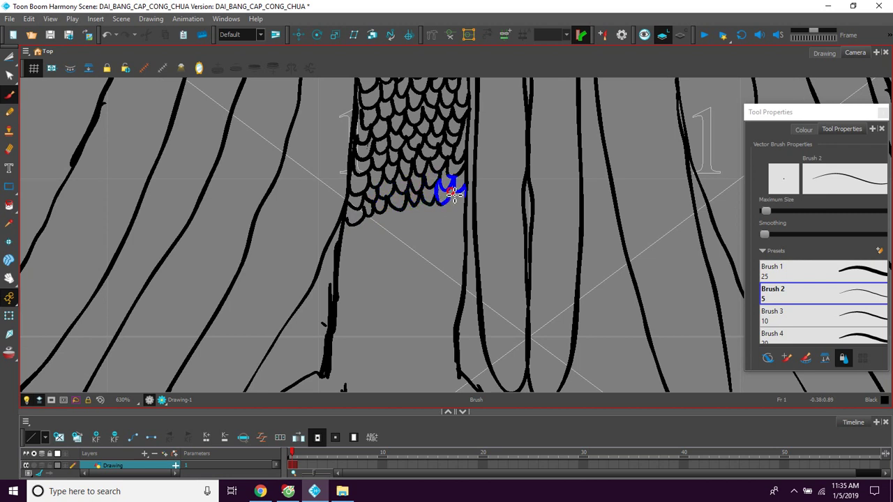
pyautogui.moveTo(454, 196)
pyautogui.mouseDown()
pyautogui.moveTo(465, 196)
pyautogui.moveTo(435, 233)
pyautogui.moveTo(419, 279)
pyautogui.moveTo(415, 225)
pyautogui.mouseUp()
pyautogui.press('space')
# Examine the whole eagle and the part of the left leg above the toes that still lacks scales.
pyautogui.scroll(-4, 426, 222)
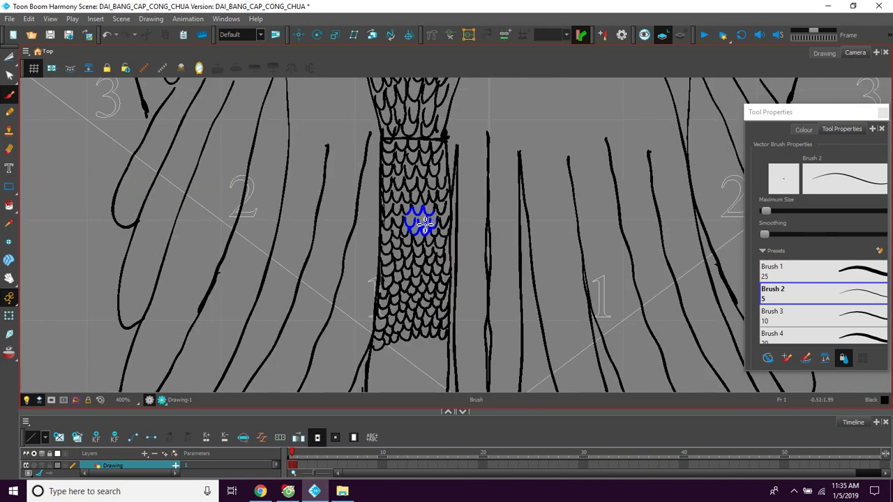
pyautogui.scroll(-4, 427, 216)
pyautogui.press('space')
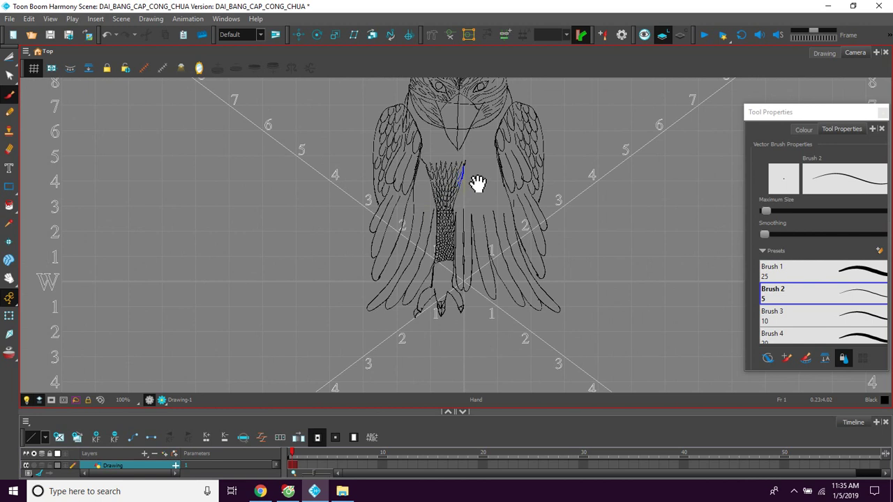
pyautogui.moveTo(479, 184); pyautogui.dragTo(459, 205)
pyautogui.scroll(4, 459, 204)
pyautogui.press('space')
pyautogui.moveTo(393, 283)
pyautogui.mouseDown()
pyautogui.moveTo(379, 246)
pyautogui.moveTo(387, 166)
pyautogui.mouseUp()
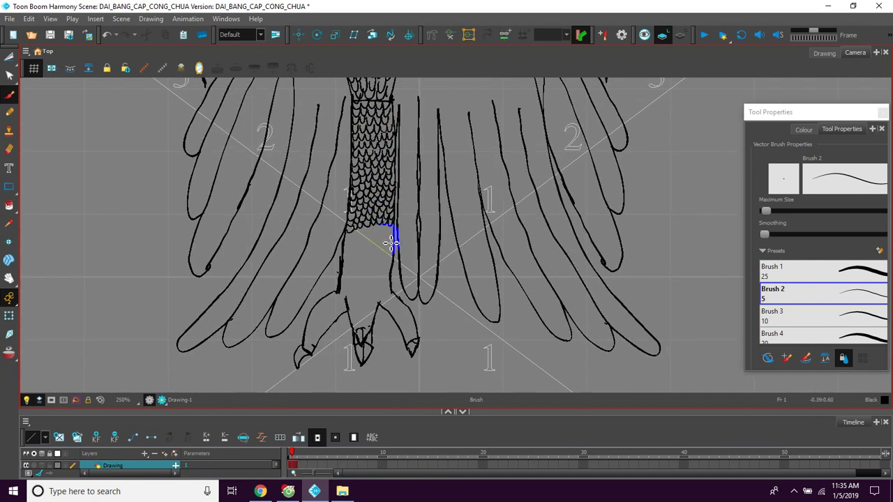
pyautogui.scroll(2, 390, 243)
# Brush two rows of larger scales beneath the small ones on the lower part of the left leg.
pyautogui.press('space')
pyautogui.moveTo(333, 279)
pyautogui.mouseDown()
pyautogui.moveTo(322, 293)
pyautogui.moveTo(338, 279)
pyautogui.mouseUp()
pyautogui.moveTo(304, 237); pyautogui.dragTo(302, 239)
pyautogui.moveTo(302, 238)
pyautogui.mouseDown()
pyautogui.moveTo(321, 224)
pyautogui.moveTo(333, 231)
pyautogui.moveTo(338, 217)
pyautogui.moveTo(349, 225)
pyautogui.moveTo(382, 208)
pyautogui.mouseUp()
pyautogui.moveTo(302, 244)
pyautogui.mouseDown()
pyautogui.moveTo(302, 255)
pyautogui.moveTo(316, 237)
pyautogui.moveTo(323, 249)
pyautogui.moveTo(329, 226)
pyautogui.moveTo(339, 244)
pyautogui.moveTo(360, 216)
pyautogui.moveTo(358, 238)
pyautogui.moveTo(363, 219)
pyautogui.moveTo(372, 237)
pyautogui.moveTo(379, 215)
pyautogui.moveTo(371, 247)
pyautogui.mouseUp()
pyautogui.press('space')
pyautogui.moveTo(360, 145); pyautogui.dragTo(356, 195)
pyautogui.moveTo(348, 298); pyautogui.dragTo(348, 221)
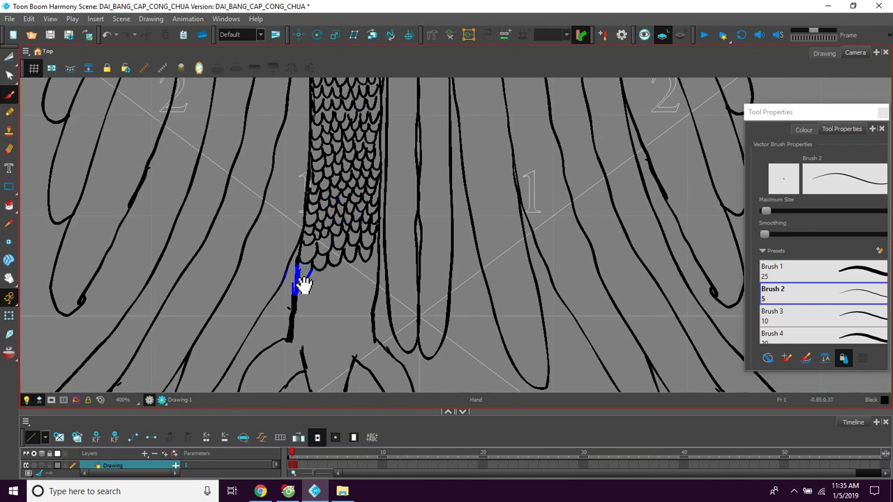
# Brush further rows of larger scales down the left leg toward the ankle, reaching both side lines.
pyautogui.moveTo(298, 282)
pyautogui.mouseDown()
pyautogui.moveTo(332, 272)
pyautogui.moveTo(341, 279)
pyautogui.moveTo(346, 266)
pyautogui.moveTo(348, 280)
pyautogui.moveTo(358, 263)
pyautogui.moveTo(363, 277)
pyautogui.moveTo(372, 266)
pyautogui.moveTo(367, 289)
pyautogui.mouseUp()
pyautogui.scroll(-1, 366, 289)
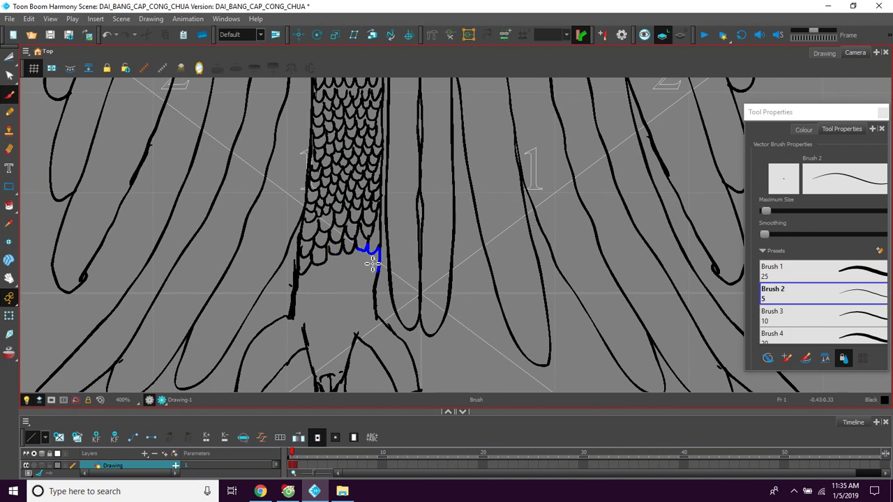
pyautogui.moveTo(364, 252); pyautogui.dragTo(362, 258)
pyautogui.moveTo(308, 269)
pyautogui.mouseDown()
pyautogui.moveTo(313, 276)
pyautogui.moveTo(328, 268)
pyautogui.moveTo(319, 278)
pyautogui.moveTo(373, 265)
pyautogui.moveTo(357, 260)
pyautogui.mouseUp()
pyautogui.moveTo(294, 263); pyautogui.dragTo(300, 276)
pyautogui.moveTo(351, 246)
pyautogui.mouseDown()
pyautogui.moveTo(374, 260)
pyautogui.moveTo(346, 255)
pyautogui.moveTo(353, 265)
pyautogui.moveTo(362, 257)
pyautogui.moveTo(338, 265)
pyautogui.mouseUp()
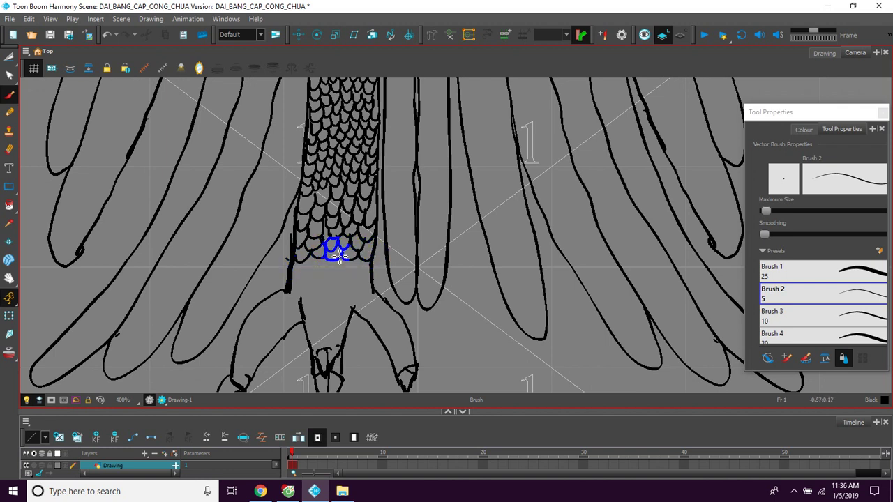
# Brush the last rows of scales across the left ankle, just above where the three toes branch off.
pyautogui.moveTo(291, 260); pyautogui.dragTo(308, 263)
pyautogui.moveTo(346, 276); pyautogui.dragTo(373, 263)
pyautogui.press('space')
pyautogui.moveTo(305, 284); pyautogui.dragTo(309, 259)
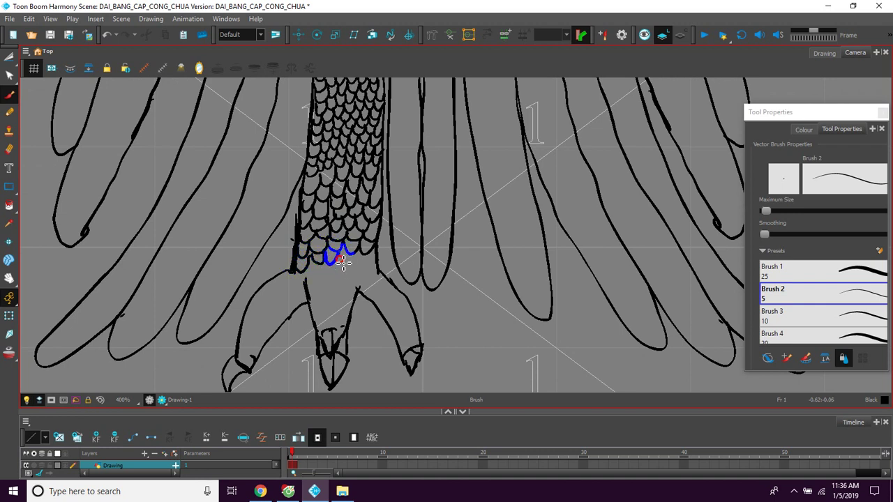
pyautogui.moveTo(360, 264)
pyautogui.mouseDown()
pyautogui.moveTo(366, 254)
pyautogui.moveTo(374, 268)
pyautogui.moveTo(379, 256)
pyautogui.mouseUp()
pyautogui.press('space')
pyautogui.moveTo(334, 285); pyautogui.dragTo(339, 261)
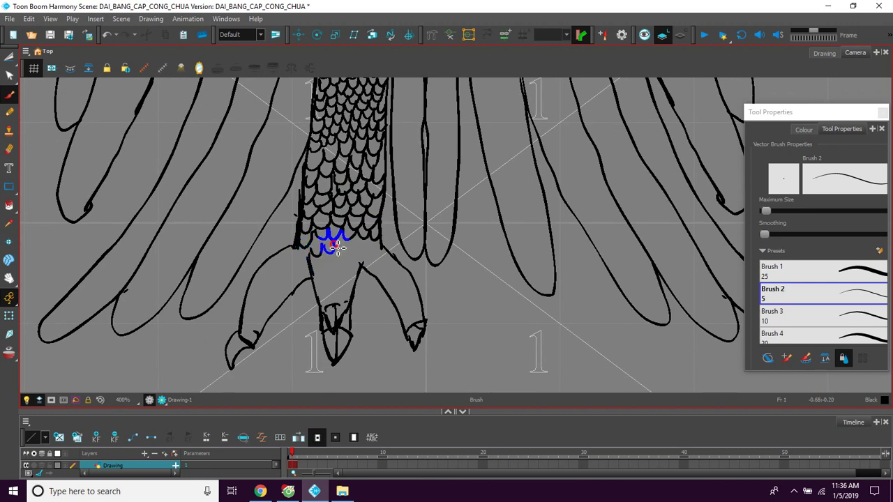
# Brush scales over the upper middle toe of the left foot and curved bands across it above the claw.
pyautogui.moveTo(316, 251); pyautogui.dragTo(310, 281)
pyautogui.moveTo(309, 259)
pyautogui.mouseDown()
pyautogui.moveTo(318, 284)
pyautogui.moveTo(327, 267)
pyautogui.moveTo(332, 279)
pyautogui.moveTo(333, 270)
pyautogui.moveTo(357, 279)
pyautogui.mouseUp()
pyautogui.moveTo(321, 287)
pyautogui.mouseDown()
pyautogui.moveTo(356, 291)
pyautogui.moveTo(323, 299)
pyautogui.moveTo(357, 300)
pyautogui.moveTo(326, 305)
pyautogui.moveTo(353, 294)
pyautogui.moveTo(348, 284)
pyautogui.moveTo(312, 296)
pyautogui.mouseUp()
pyautogui.press('space')
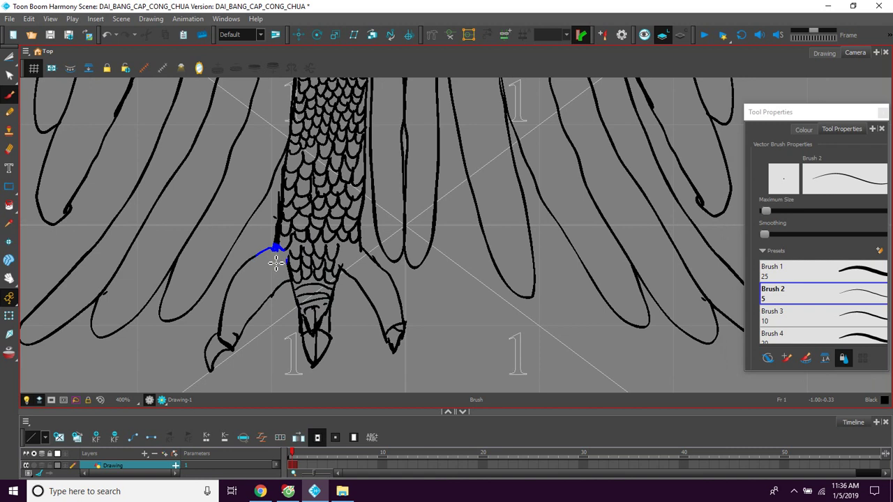
# Brush curved bands across the two side toes of the left foot, from the ankle down to the claws.
pyautogui.moveTo(273, 253)
pyautogui.mouseDown()
pyautogui.moveTo(272, 279)
pyautogui.moveTo(274, 254)
pyautogui.moveTo(275, 284)
pyautogui.moveTo(262, 259)
pyautogui.moveTo(273, 286)
pyautogui.moveTo(254, 266)
pyautogui.moveTo(255, 276)
pyautogui.moveTo(276, 295)
pyautogui.moveTo(255, 264)
pyautogui.moveTo(252, 295)
pyautogui.moveTo(271, 297)
pyautogui.moveTo(241, 281)
pyautogui.moveTo(248, 302)
pyautogui.moveTo(267, 306)
pyautogui.moveTo(241, 282)
pyautogui.moveTo(246, 273)
pyautogui.moveTo(233, 291)
pyautogui.moveTo(251, 314)
pyautogui.moveTo(258, 309)
pyautogui.moveTo(231, 298)
pyautogui.moveTo(250, 317)
pyautogui.moveTo(227, 312)
pyautogui.moveTo(244, 329)
pyautogui.moveTo(249, 323)
pyautogui.moveTo(235, 343)
pyautogui.mouseUp()
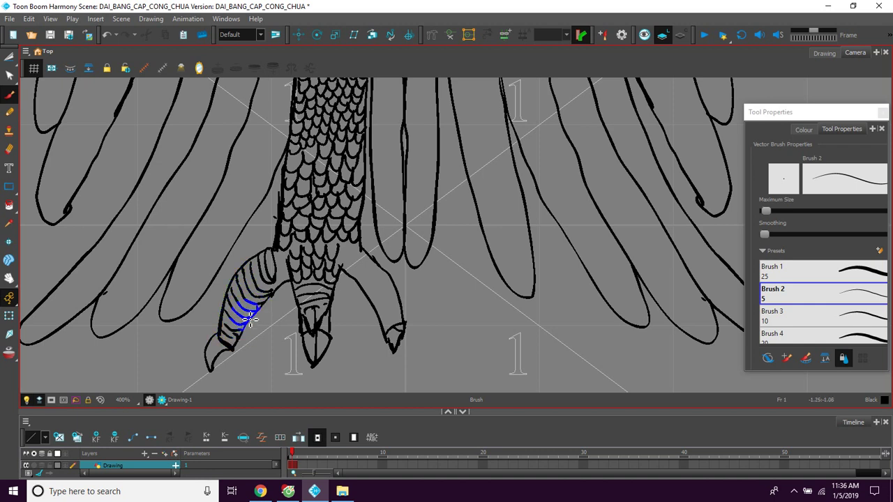
pyautogui.moveTo(298, 270); pyautogui.dragTo(285, 293)
pyautogui.moveTo(346, 272)
pyautogui.mouseDown()
pyautogui.moveTo(342, 279)
pyautogui.moveTo(354, 279)
pyautogui.moveTo(342, 291)
pyautogui.moveTo(363, 286)
pyautogui.moveTo(338, 296)
pyautogui.moveTo(355, 296)
pyautogui.moveTo(343, 301)
pyautogui.moveTo(363, 281)
pyautogui.moveTo(378, 317)
pyautogui.moveTo(366, 329)
pyautogui.mouseUp()
pyautogui.press('space')
pyautogui.scroll(-6, 362, 306)
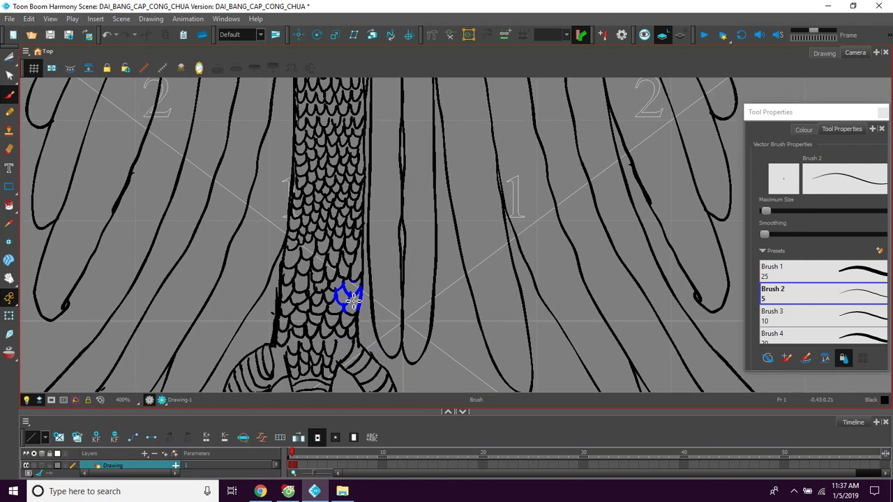
pyautogui.moveTo(408, 223); pyautogui.dragTo(393, 232)
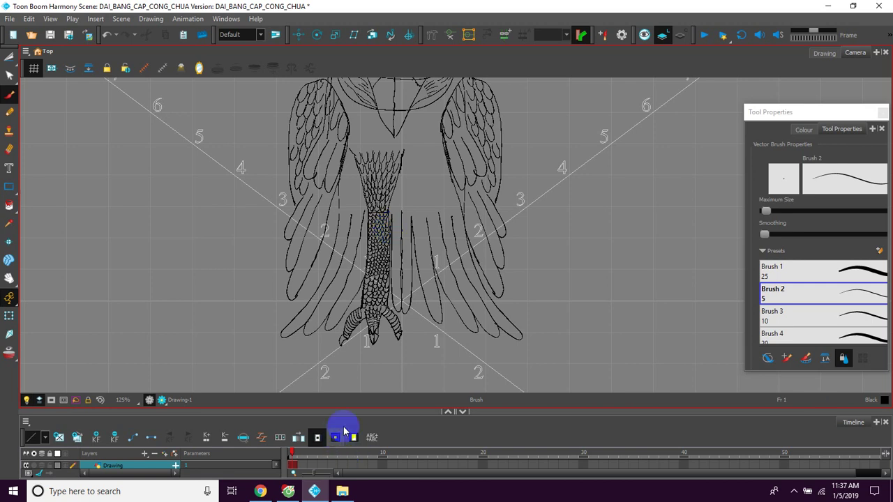
# Lasso the complete left leg with the Select tool, including thigh feathers, scales, toes and claws.
pyautogui.moveTo(388, 325)
pyautogui.mouseDown()
pyautogui.moveTo(377, 351)
pyautogui.moveTo(374, 335)
pyautogui.mouseUp()
pyautogui.scroll(-1, 380, 326)
pyautogui.scroll(3, 383, 322)
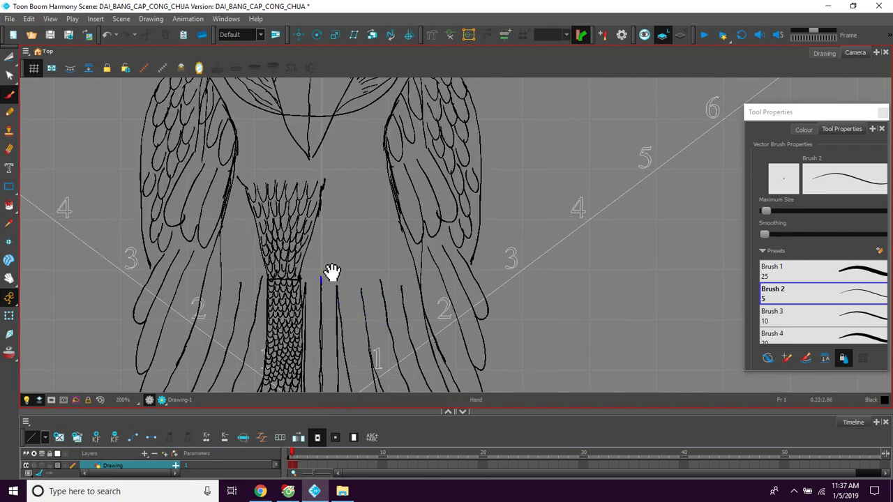
pyautogui.moveTo(326, 264); pyautogui.dragTo(342, 242)
pyautogui.click(9, 59)
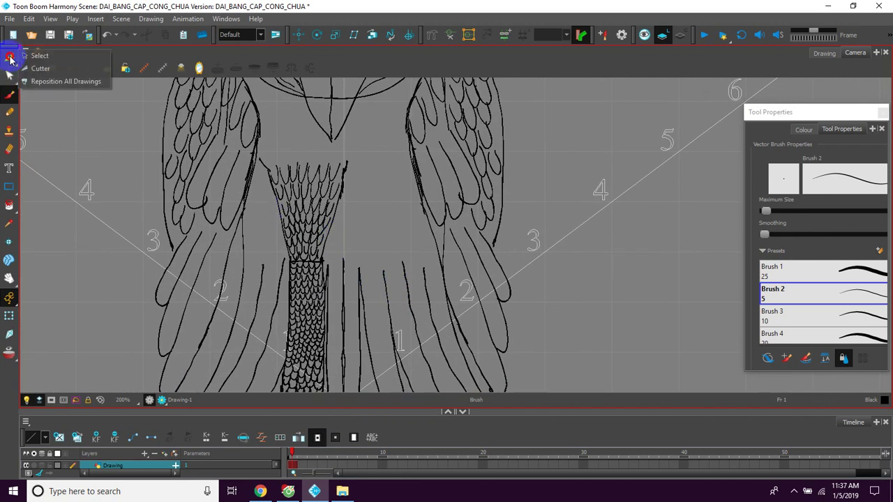
pyautogui.click(31, 55)
pyautogui.moveTo(339, 159); pyautogui.dragTo(347, 150)
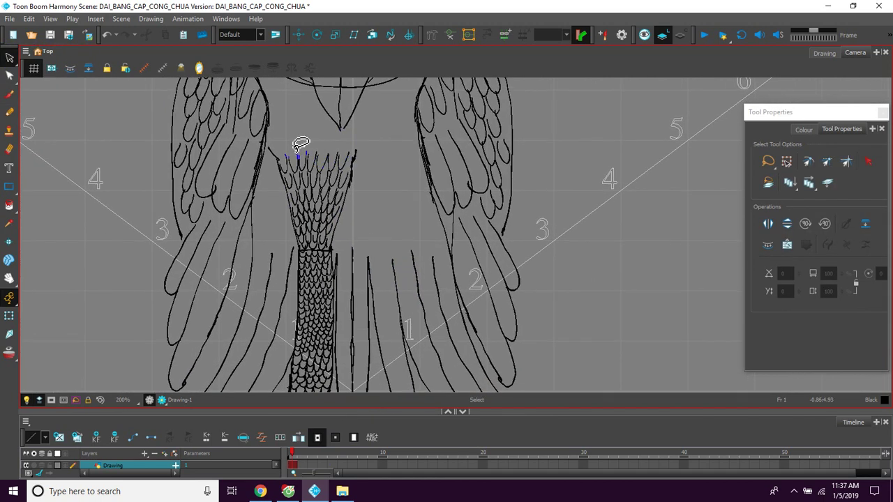
pyautogui.moveTo(286, 155)
pyautogui.mouseDown()
pyautogui.moveTo(354, 158)
pyautogui.moveTo(359, 143)
pyautogui.moveTo(279, 139)
pyautogui.moveTo(299, 288)
pyautogui.moveTo(304, 282)
pyautogui.mouseUp()
pyautogui.moveTo(355, 263); pyautogui.dragTo(328, 225)
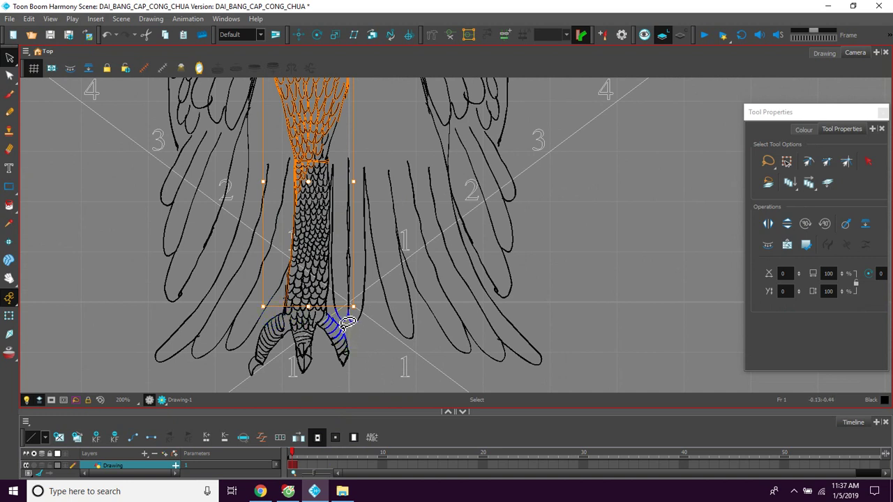
pyautogui.moveTo(349, 325)
pyautogui.mouseDown()
pyautogui.moveTo(353, 353)
pyautogui.moveTo(337, 380)
pyautogui.moveTo(287, 394)
pyautogui.moveTo(251, 370)
pyautogui.moveTo(290, 292)
pyautogui.moveTo(298, 170)
pyautogui.moveTo(323, 153)
pyautogui.moveTo(336, 232)
pyautogui.moveTo(331, 300)
pyautogui.moveTo(352, 328)
pyautogui.mouseUp()
pyautogui.moveTo(379, 272)
pyautogui.mouseDown()
pyautogui.moveTo(385, 296)
pyautogui.moveTo(393, 222)
pyautogui.mouseUp()
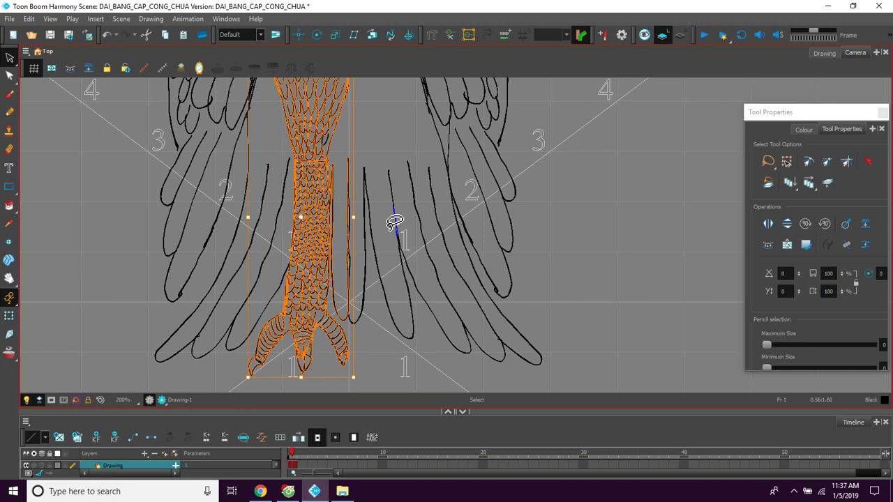
# Copy and paste the selected leg, place the duplicate beside the original and flip it horizontally as the right leg.
pyautogui.moveTo(395, 222); pyautogui.dragTo(368, 214)
pyautogui.hotkey('ctrl', 'v')
pyautogui.moveTo(316, 151); pyautogui.dragTo(405, 145)
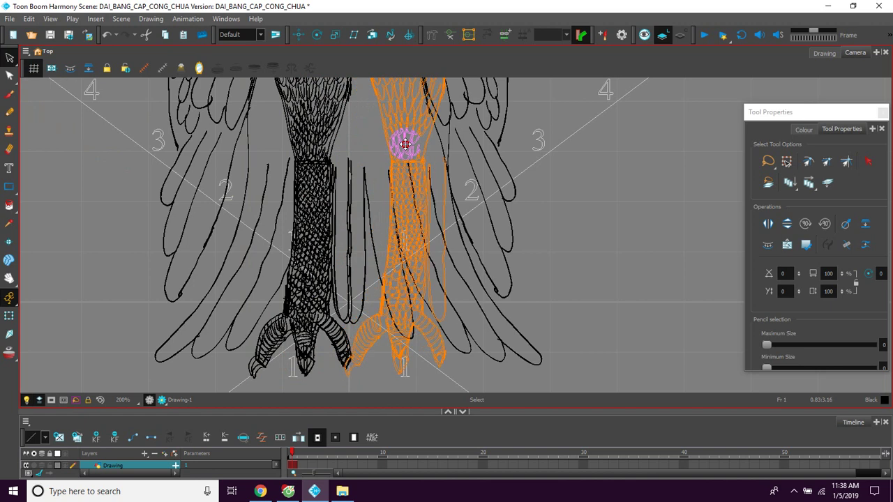
pyautogui.click(768, 225)
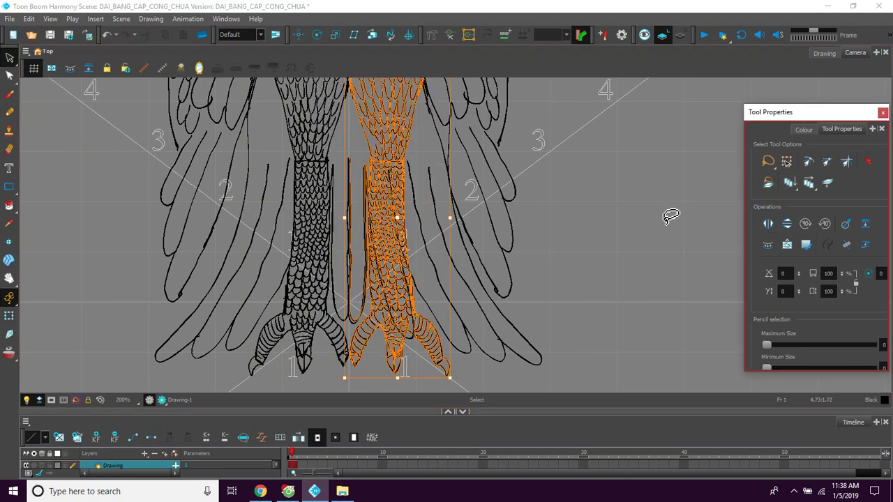
# Shift the mirrored leg slightly outward, away from the body's centre line, and deselect it.
pyautogui.moveTo(581, 170); pyautogui.dragTo(584, 265)
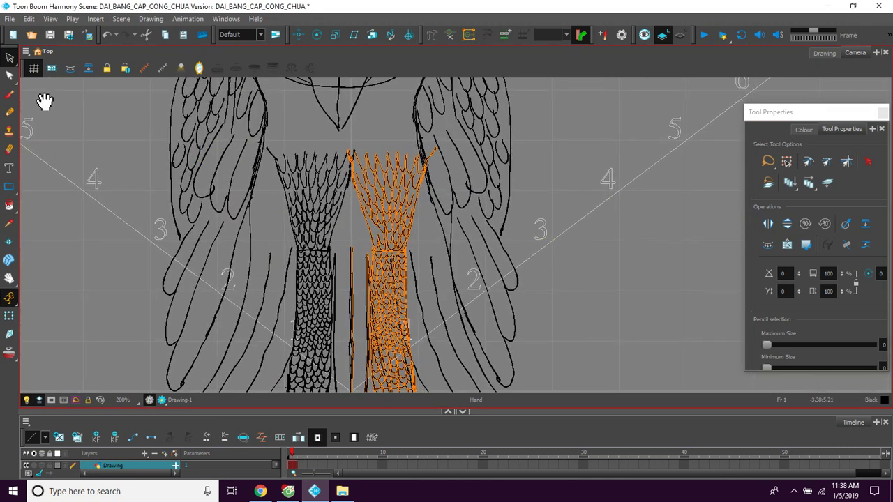
pyautogui.click(12, 62)
pyautogui.click(48, 60)
pyautogui.moveTo(398, 200); pyautogui.dragTo(402, 198)
pyautogui.click(627, 224)
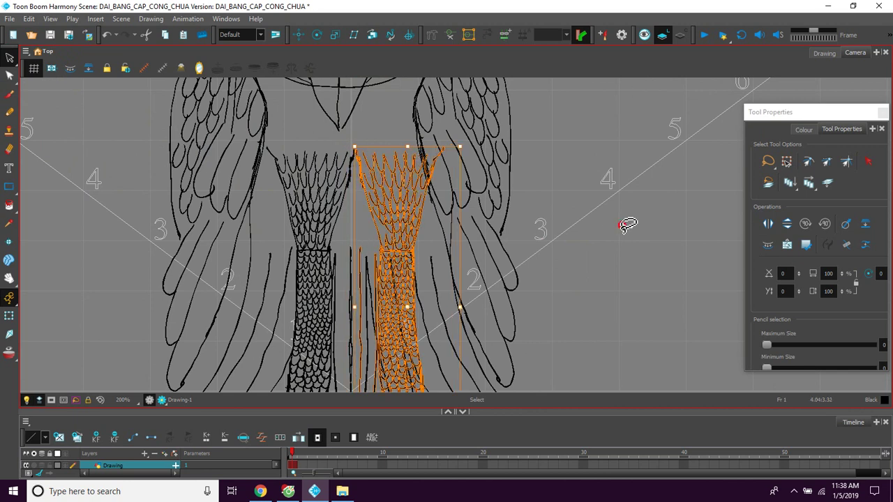
pyautogui.scroll(-2, 628, 224)
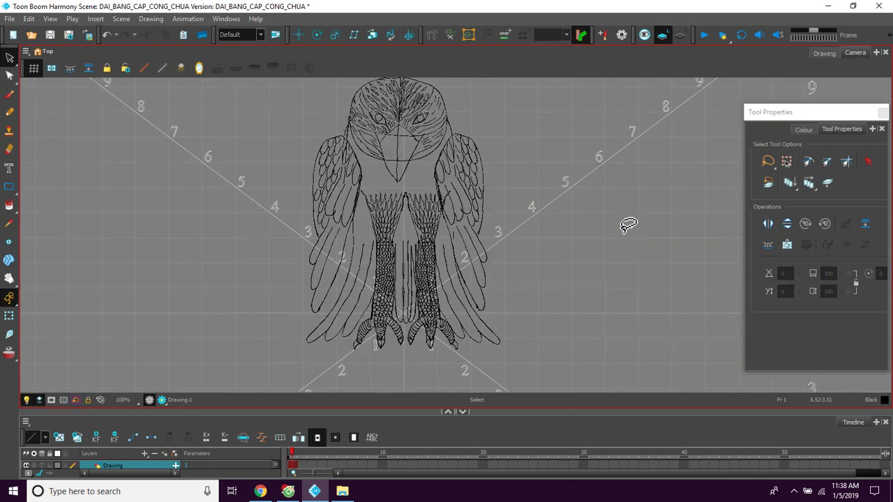
pyautogui.scroll(1, 628, 225)
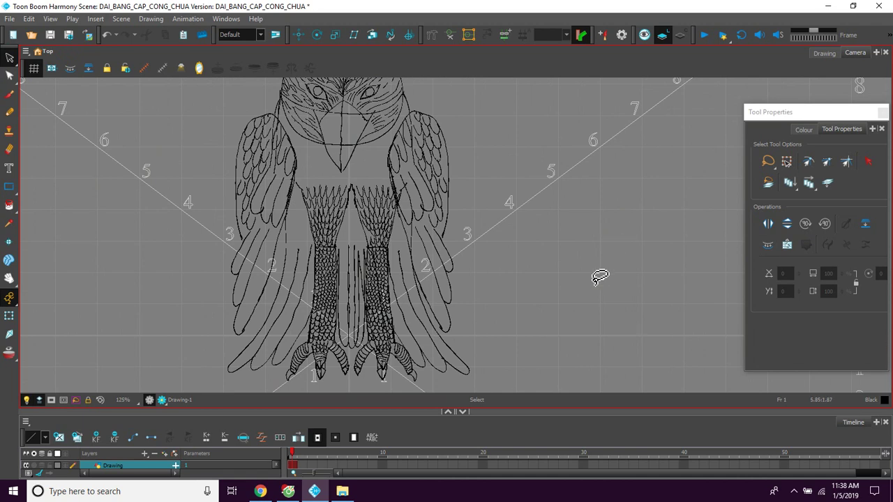
# Select both legs together and move them downward so the feet extend below the tail feathers.
pyautogui.moveTo(595, 272); pyautogui.dragTo(596, 237)
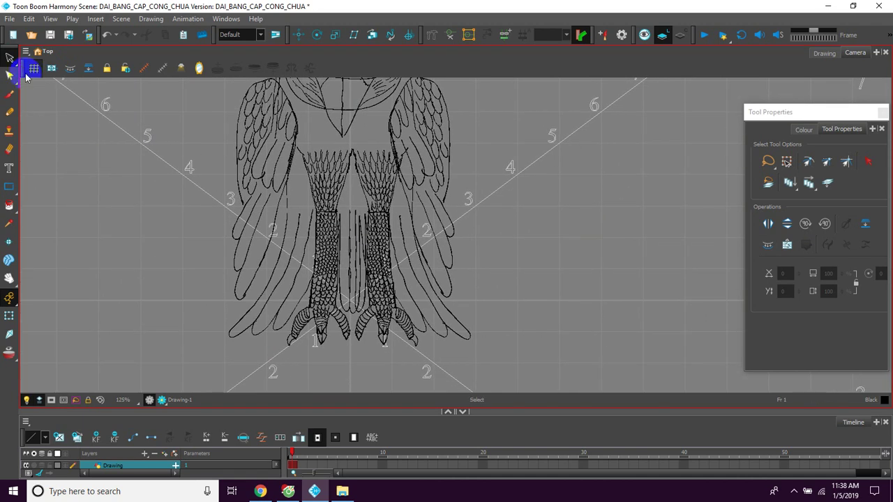
pyautogui.click(383, 188)
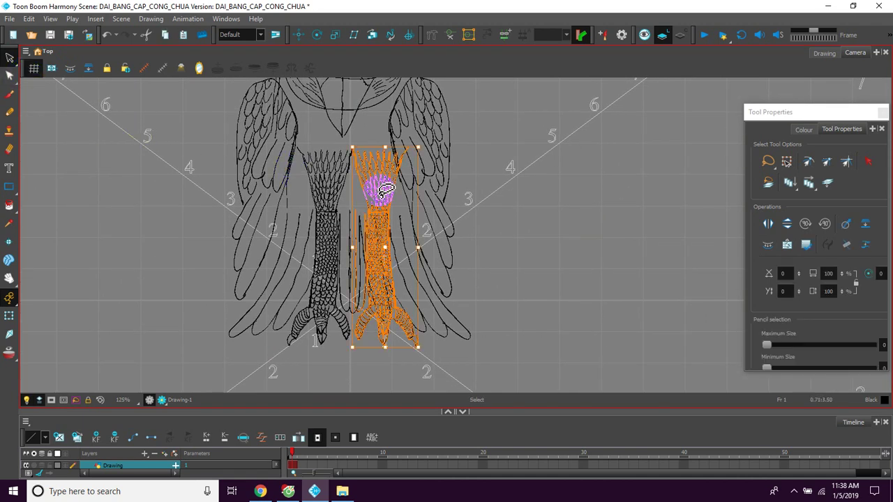
pyautogui.keyDown('shift'); pyautogui.click(337, 185); pyautogui.keyUp('shift')
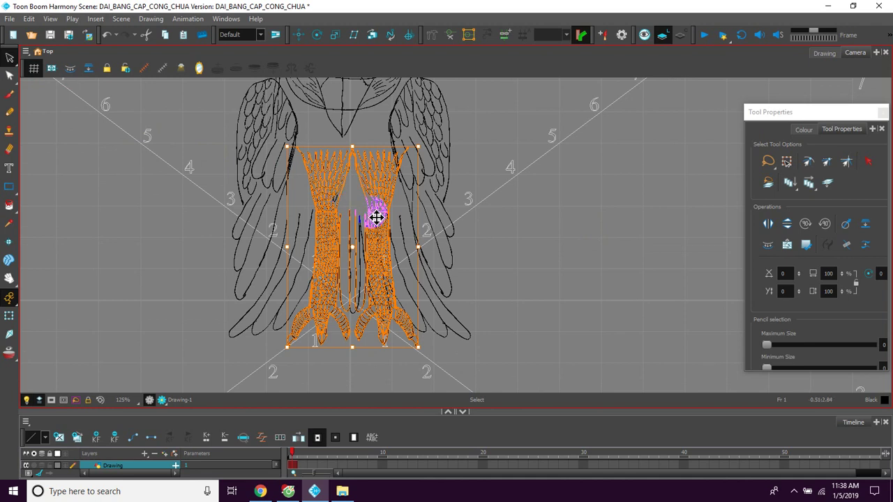
pyautogui.moveTo(376, 222); pyautogui.dragTo(372, 231)
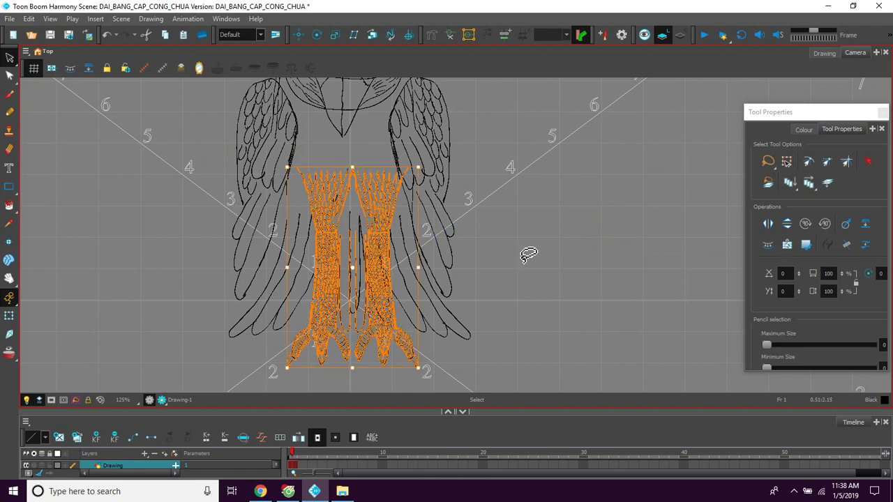
pyautogui.moveTo(386, 214); pyautogui.dragTo(383, 228)
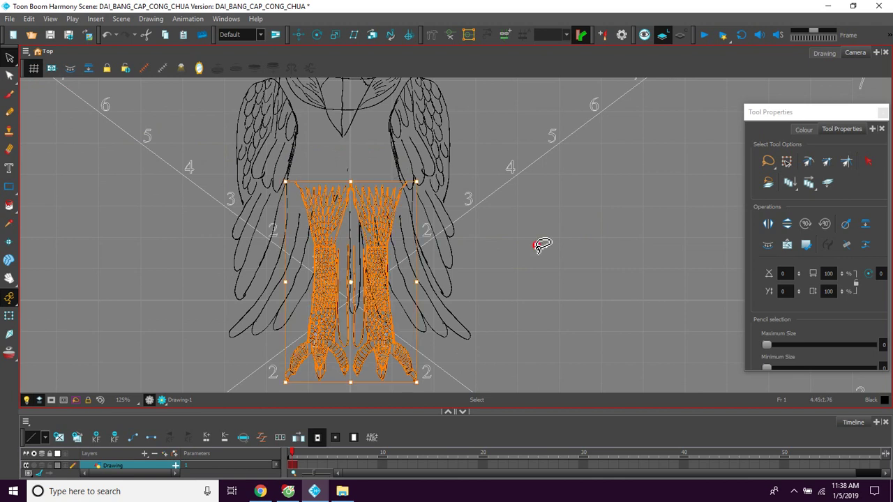
# Deselect the legs and draw a first row of short feathers with Brush 2 under the head's right curve, from wing to beak.
pyautogui.click(543, 246)
pyautogui.moveTo(516, 193); pyautogui.dragTo(527, 220)
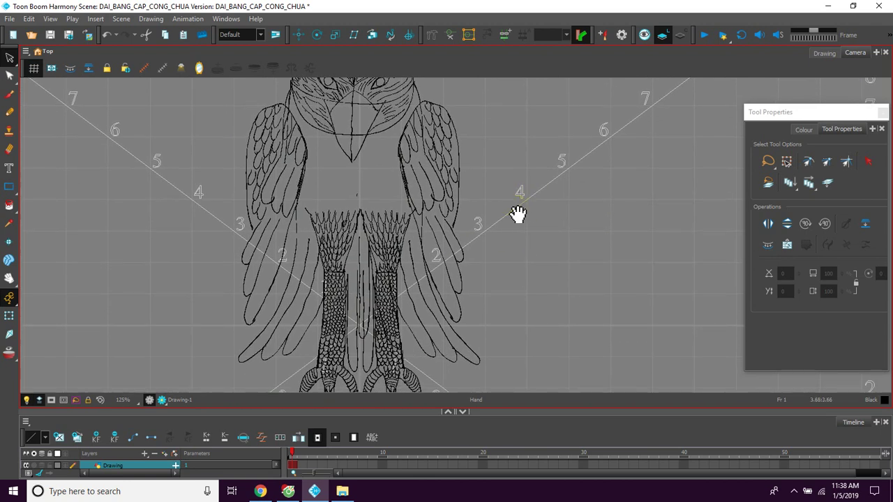
pyautogui.press('2')
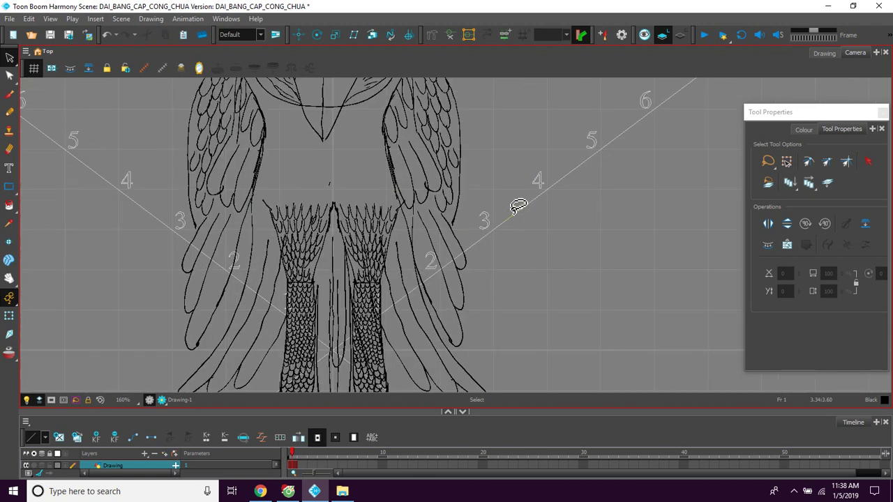
pyautogui.press('2')
pyautogui.press('2')
pyautogui.moveTo(263, 141); pyautogui.dragTo(300, 192)
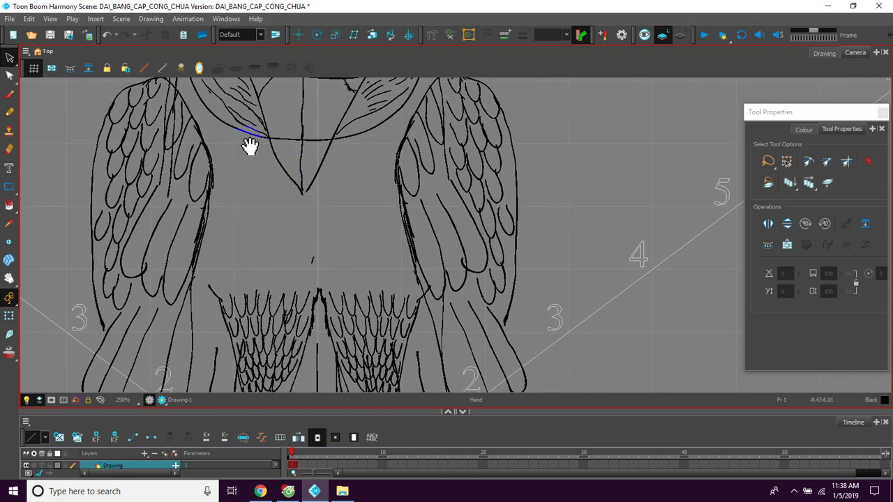
pyautogui.click(6, 97)
pyautogui.moveTo(350, 189)
pyautogui.mouseDown()
pyautogui.moveTo(354, 211)
pyautogui.moveTo(391, 185)
pyautogui.mouseUp()
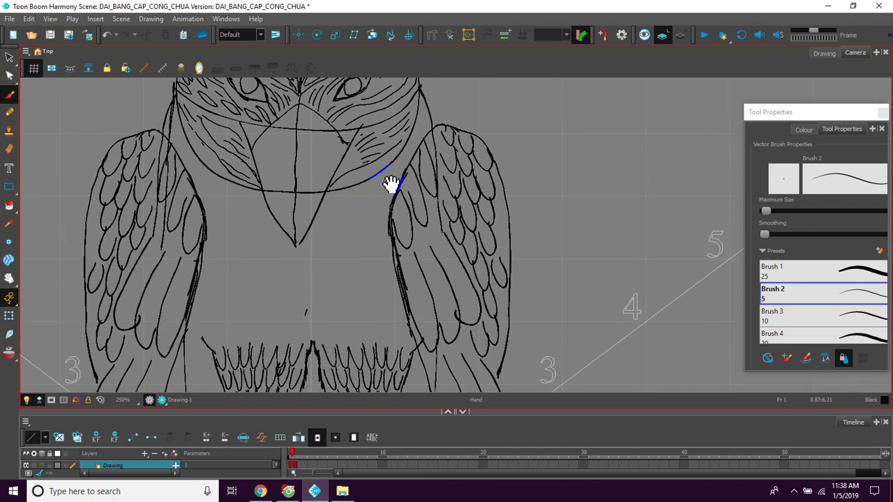
pyautogui.scroll(1, 387, 190)
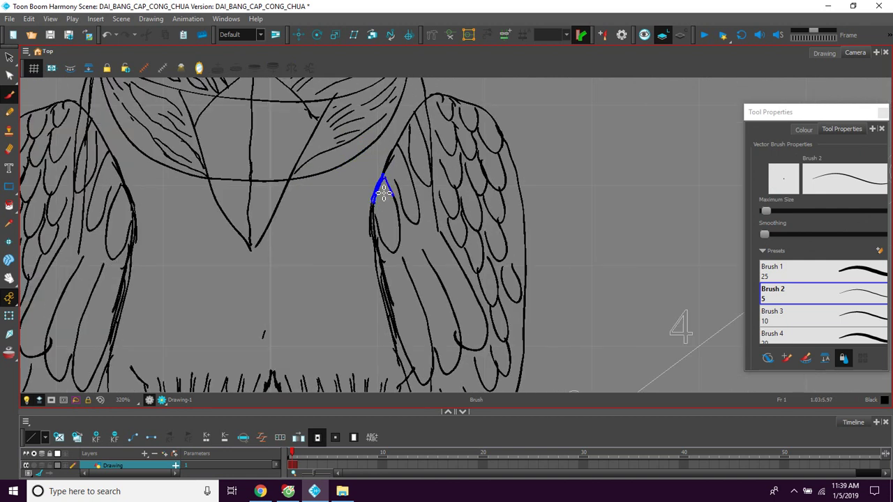
pyautogui.moveTo(341, 206); pyautogui.dragTo(355, 221)
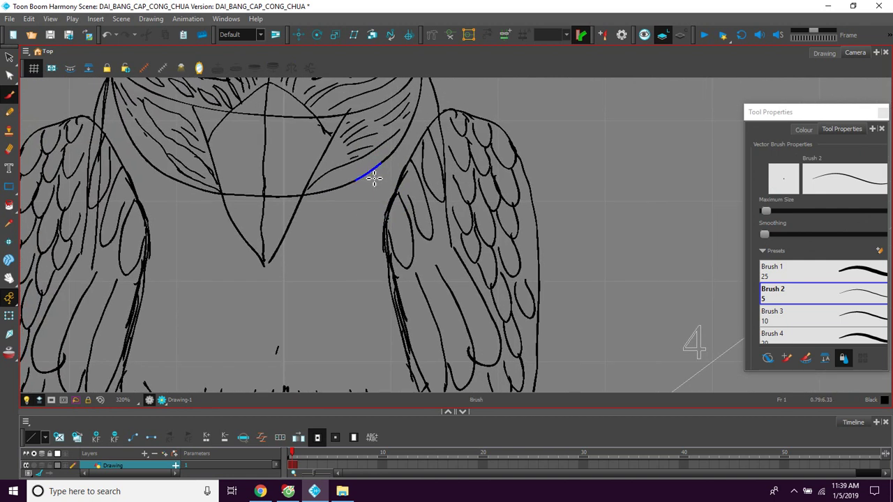
pyautogui.moveTo(384, 175); pyautogui.dragTo(381, 193)
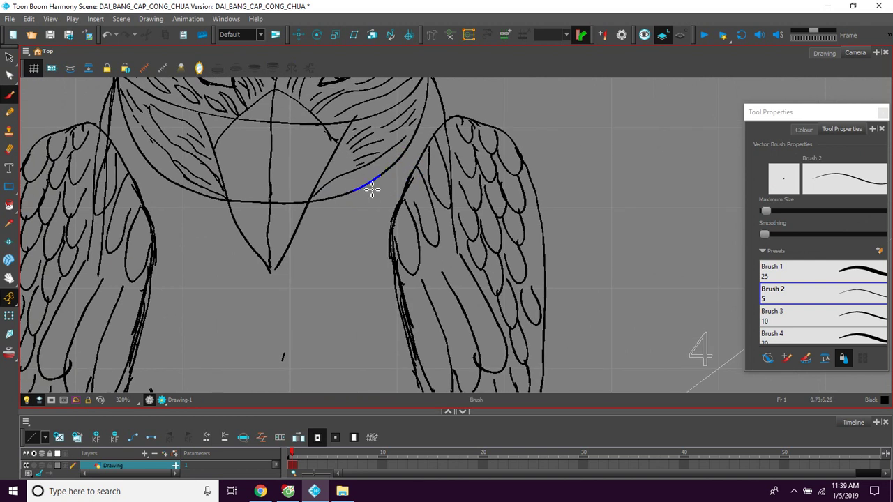
pyautogui.moveTo(393, 193)
pyautogui.mouseDown()
pyautogui.moveTo(391, 180)
pyautogui.moveTo(398, 185)
pyautogui.moveTo(372, 201)
pyautogui.mouseUp()
pyautogui.moveTo(319, 200); pyautogui.dragTo(329, 201)
pyautogui.moveTo(346, 232)
pyautogui.mouseDown()
pyautogui.moveTo(308, 194)
pyautogui.moveTo(309, 225)
pyautogui.moveTo(316, 201)
pyautogui.moveTo(327, 232)
pyautogui.mouseUp()
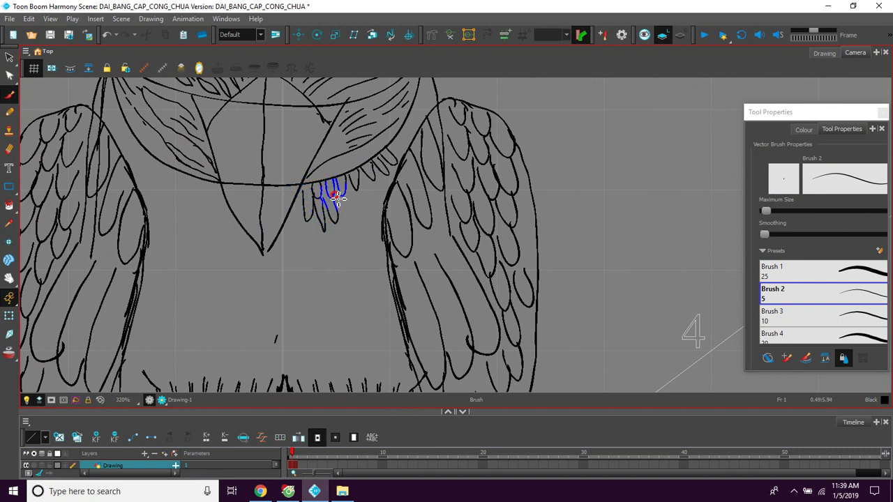
# Add a second row of overlapping feathers beneath the first, between the beak and the right wing.
pyautogui.moveTo(352, 217)
pyautogui.mouseDown()
pyautogui.moveTo(363, 215)
pyautogui.moveTo(360, 192)
pyautogui.moveTo(372, 208)
pyautogui.moveTo(376, 202)
pyautogui.moveTo(366, 186)
pyautogui.moveTo(380, 200)
pyautogui.moveTo(378, 178)
pyautogui.mouseUp()
pyautogui.moveTo(367, 219); pyautogui.dragTo(375, 181)
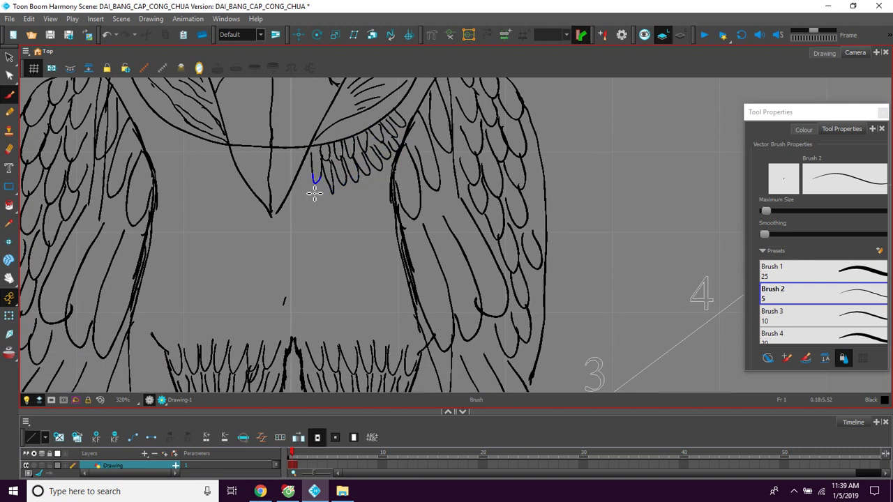
pyautogui.moveTo(311, 174); pyautogui.dragTo(301, 210)
pyautogui.moveTo(322, 186)
pyautogui.mouseDown()
pyautogui.moveTo(329, 223)
pyautogui.moveTo(330, 200)
pyautogui.moveTo(353, 212)
pyautogui.moveTo(340, 235)
pyautogui.mouseUp()
# Draw a third row of longer chest feathers from beside the beak across to the right wing's inner edge.
pyautogui.press('2')
pyautogui.press('2')
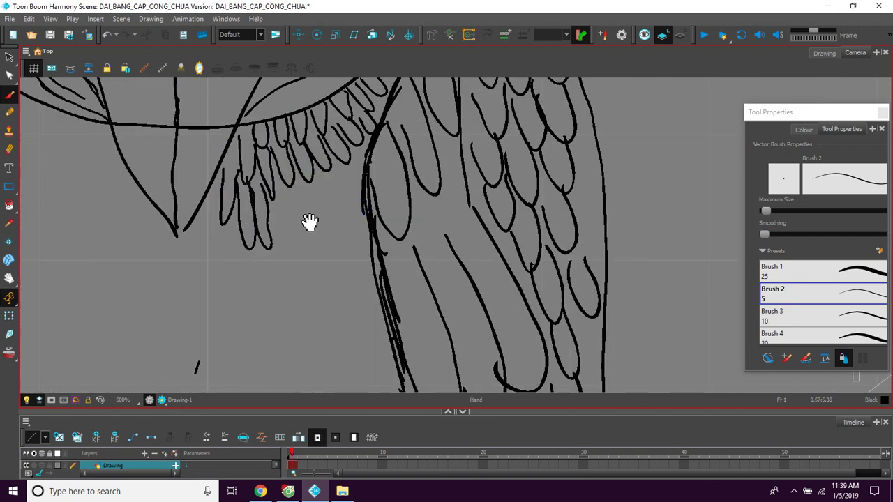
pyautogui.moveTo(299, 223)
pyautogui.mouseDown()
pyautogui.moveTo(325, 219)
pyautogui.moveTo(312, 238)
pyautogui.moveTo(321, 262)
pyautogui.moveTo(317, 202)
pyautogui.moveTo(336, 250)
pyautogui.moveTo(346, 251)
pyautogui.moveTo(337, 197)
pyautogui.moveTo(364, 241)
pyautogui.moveTo(349, 190)
pyautogui.moveTo(371, 230)
pyautogui.moveTo(379, 231)
pyautogui.moveTo(367, 182)
pyautogui.moveTo(393, 216)
pyautogui.moveTo(376, 177)
pyautogui.mouseUp()
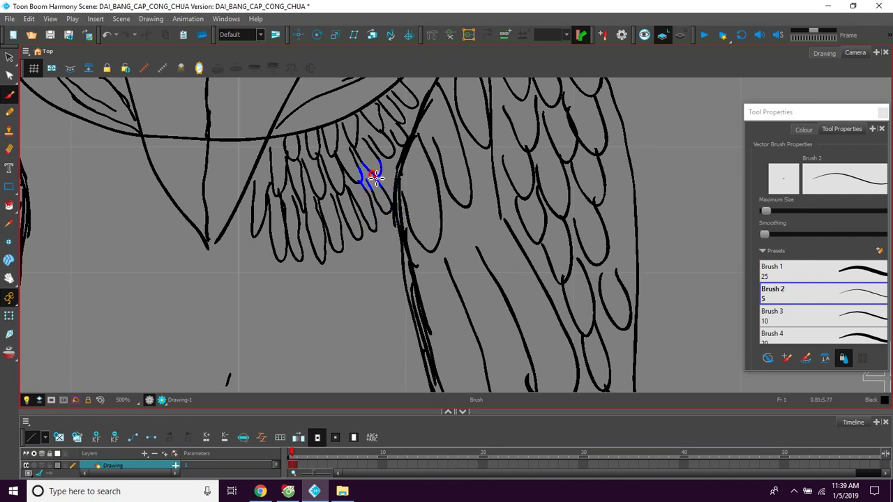
pyautogui.moveTo(374, 223); pyautogui.dragTo(377, 174)
pyautogui.moveTo(261, 219); pyautogui.dragTo(275, 216)
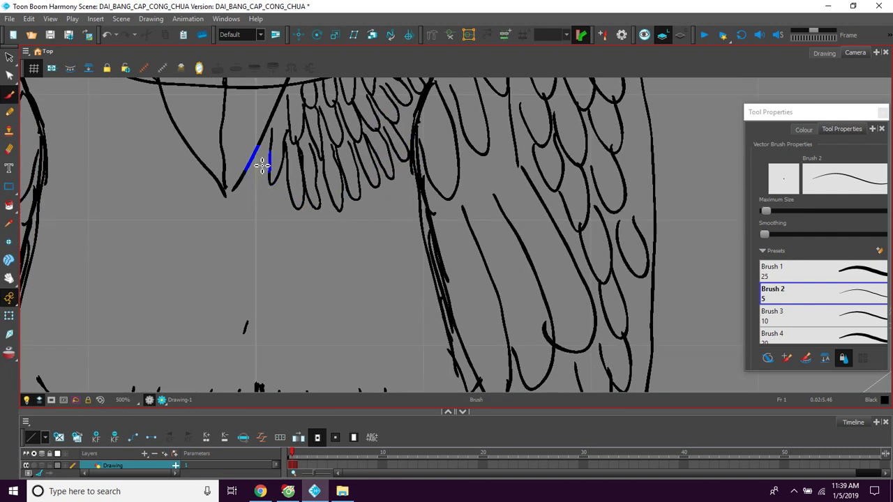
# Draw another feather row below the third, starting near the beak tip and rising towards the right wing.
pyautogui.moveTo(259, 159)
pyautogui.mouseDown()
pyautogui.moveTo(256, 204)
pyautogui.moveTo(269, 181)
pyautogui.moveTo(273, 230)
pyautogui.moveTo(279, 180)
pyautogui.mouseUp()
pyautogui.moveTo(267, 225)
pyautogui.mouseDown()
pyautogui.moveTo(277, 200)
pyautogui.moveTo(263, 223)
pyautogui.moveTo(278, 202)
pyautogui.moveTo(283, 223)
pyautogui.moveTo(288, 180)
pyautogui.moveTo(300, 217)
pyautogui.moveTo(302, 174)
pyautogui.mouseUp()
pyautogui.moveTo(315, 203)
pyautogui.mouseDown()
pyautogui.moveTo(300, 189)
pyautogui.moveTo(289, 193)
pyautogui.moveTo(295, 167)
pyautogui.moveTo(319, 181)
pyautogui.moveTo(321, 172)
pyautogui.moveTo(331, 196)
pyautogui.moveTo(334, 166)
pyautogui.moveTo(369, 196)
pyautogui.moveTo(351, 219)
pyautogui.moveTo(353, 200)
pyautogui.moveTo(365, 216)
pyautogui.moveTo(364, 192)
pyautogui.moveTo(360, 209)
pyautogui.moveTo(376, 183)
pyautogui.moveTo(393, 203)
pyautogui.moveTo(397, 176)
pyautogui.moveTo(410, 180)
pyautogui.moveTo(400, 176)
pyautogui.moveTo(405, 141)
pyautogui.mouseUp()
pyautogui.press('space')
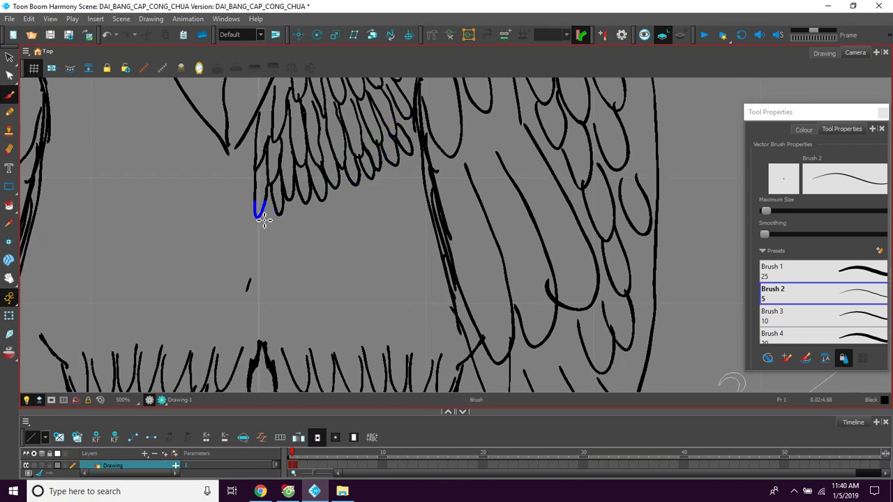
# Extend narrow feathers down the chest's centre line from below the beak tip to the top of the legs.
pyautogui.moveTo(273, 212)
pyautogui.mouseDown()
pyautogui.moveTo(266, 263)
pyautogui.moveTo(267, 221)
pyautogui.mouseUp()
pyautogui.press('space')
pyautogui.moveTo(261, 260)
pyautogui.mouseDown()
pyautogui.moveTo(265, 298)
pyautogui.moveTo(270, 256)
pyautogui.mouseUp()
pyautogui.press('space')
pyautogui.moveTo(290, 228)
pyautogui.mouseDown()
pyautogui.moveTo(284, 296)
pyautogui.moveTo(292, 242)
pyautogui.moveTo(276, 277)
pyautogui.moveTo(282, 305)
pyautogui.moveTo(283, 268)
pyautogui.moveTo(295, 279)
pyautogui.moveTo(277, 220)
pyautogui.moveTo(290, 260)
pyautogui.moveTo(283, 214)
pyautogui.moveTo(302, 254)
pyautogui.moveTo(305, 237)
pyautogui.moveTo(288, 202)
pyautogui.mouseUp()
pyautogui.press('space')
pyautogui.press('space')
pyautogui.press('space')
pyautogui.moveTo(324, 228); pyautogui.dragTo(338, 259)
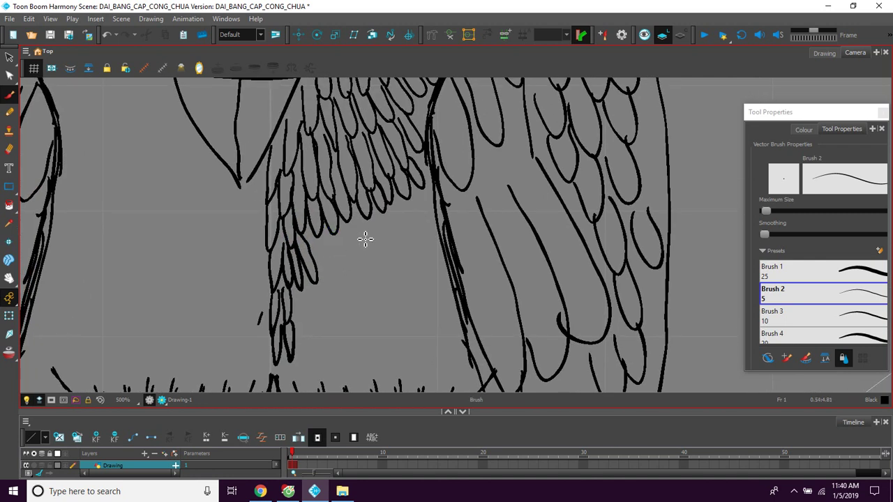
# Fill the middle of the right chest half with further overlapping feather rows from the centre line to the wing.
pyautogui.scroll(-4, 365, 240)
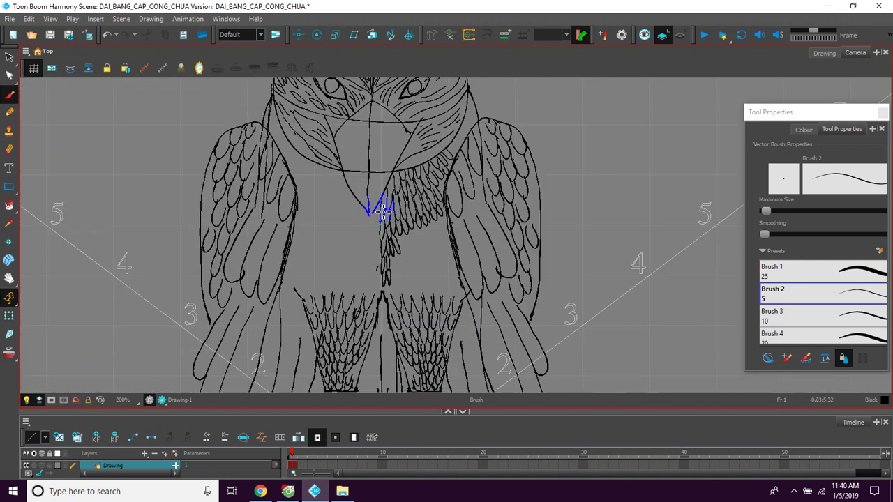
pyautogui.moveTo(424, 268); pyautogui.dragTo(427, 277)
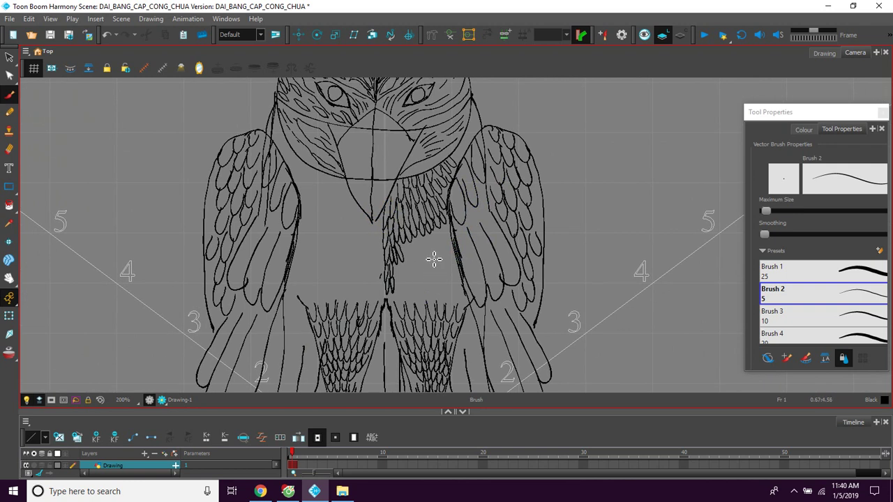
pyautogui.scroll(5, 434, 260)
pyautogui.moveTo(402, 239); pyautogui.dragTo(386, 217)
pyautogui.moveTo(346, 188)
pyautogui.mouseDown()
pyautogui.moveTo(358, 230)
pyautogui.moveTo(357, 193)
pyautogui.moveTo(375, 230)
pyautogui.moveTo(369, 185)
pyautogui.moveTo(390, 218)
pyautogui.moveTo(382, 176)
pyautogui.moveTo(401, 214)
pyautogui.moveTo(397, 180)
pyautogui.moveTo(407, 180)
pyautogui.moveTo(399, 171)
pyautogui.moveTo(412, 204)
pyautogui.moveTo(419, 200)
pyautogui.moveTo(404, 165)
pyautogui.moveTo(423, 200)
pyautogui.moveTo(434, 202)
pyautogui.moveTo(418, 163)
pyautogui.moveTo(441, 181)
pyautogui.mouseUp()
pyautogui.moveTo(421, 134)
pyautogui.mouseDown()
pyautogui.moveTo(456, 183)
pyautogui.moveTo(441, 157)
pyautogui.moveTo(464, 171)
pyautogui.moveTo(455, 143)
pyautogui.moveTo(446, 174)
pyautogui.moveTo(450, 146)
pyautogui.mouseUp()
pyautogui.moveTo(330, 204)
pyautogui.mouseDown()
pyautogui.moveTo(335, 241)
pyautogui.moveTo(343, 219)
pyautogui.moveTo(353, 241)
pyautogui.moveTo(353, 199)
pyautogui.moveTo(370, 238)
pyautogui.moveTo(366, 197)
pyautogui.moveTo(369, 225)
pyautogui.moveTo(380, 200)
pyautogui.moveTo(397, 215)
pyautogui.moveTo(398, 180)
pyautogui.moveTo(404, 223)
pyautogui.moveTo(413, 194)
pyautogui.moveTo(422, 222)
pyautogui.moveTo(427, 198)
pyautogui.moveTo(447, 219)
pyautogui.moveTo(439, 185)
pyautogui.moveTo(450, 201)
pyautogui.moveTo(460, 194)
pyautogui.moveTo(452, 175)
pyautogui.moveTo(463, 199)
pyautogui.moveTo(454, 170)
pyautogui.moveTo(480, 190)
pyautogui.moveTo(457, 178)
pyautogui.moveTo(457, 159)
pyautogui.mouseUp()
# Continue the overlapping feather rows down the lower right chest, towards the top of the right thigh.
pyautogui.scroll(1, 397, 201)
pyautogui.moveTo(337, 237)
pyautogui.mouseDown()
pyautogui.moveTo(332, 209)
pyautogui.moveTo(339, 251)
pyautogui.moveTo(349, 223)
pyautogui.moveTo(344, 255)
pyautogui.moveTo(349, 209)
pyautogui.moveTo(345, 226)
pyautogui.moveTo(362, 225)
pyautogui.moveTo(363, 200)
pyautogui.moveTo(373, 247)
pyautogui.moveTo(367, 193)
pyautogui.moveTo(376, 203)
pyautogui.moveTo(379, 189)
pyautogui.moveTo(401, 225)
pyautogui.moveTo(403, 187)
pyautogui.moveTo(409, 196)
pyautogui.moveTo(430, 175)
pyautogui.moveTo(439, 202)
pyautogui.moveTo(444, 167)
pyautogui.moveTo(457, 181)
pyautogui.moveTo(453, 160)
pyautogui.moveTo(477, 194)
pyautogui.moveTo(458, 155)
pyautogui.moveTo(484, 175)
pyautogui.moveTo(473, 159)
pyautogui.moveTo(456, 237)
pyautogui.moveTo(441, 124)
pyautogui.mouseUp()
pyautogui.moveTo(337, 250)
pyautogui.mouseDown()
pyautogui.moveTo(348, 272)
pyautogui.moveTo(349, 246)
pyautogui.moveTo(373, 263)
pyautogui.moveTo(376, 236)
pyautogui.moveTo(386, 264)
pyautogui.moveTo(388, 231)
pyautogui.moveTo(405, 264)
pyautogui.mouseUp()
pyautogui.moveTo(412, 217); pyautogui.dragTo(418, 239)
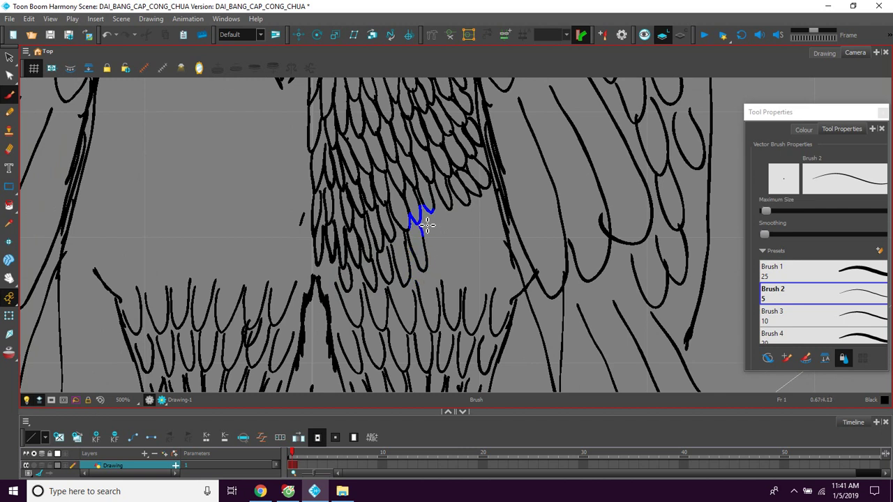
pyautogui.moveTo(443, 213)
pyautogui.mouseDown()
pyautogui.moveTo(420, 207)
pyautogui.moveTo(439, 202)
pyautogui.mouseUp()
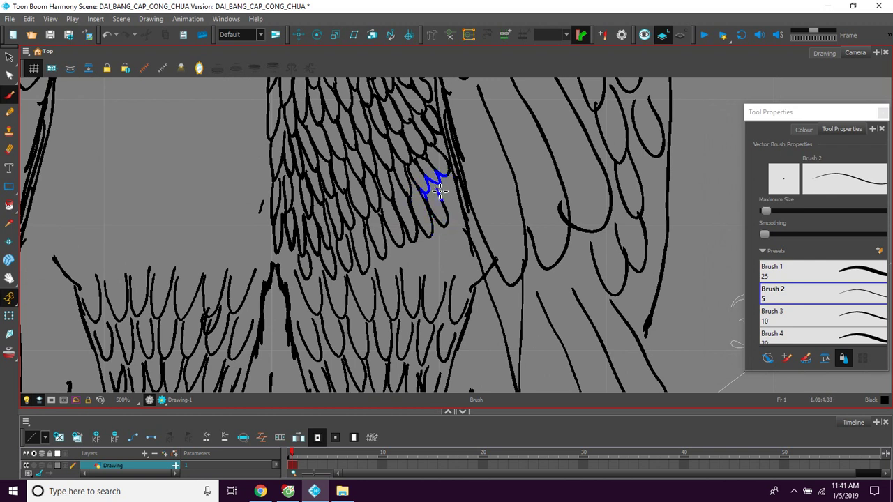
# Fill the remaining gap above the right thigh and beside the wing with feathers, completing the right chest half.
pyautogui.moveTo(433, 255)
pyautogui.mouseDown()
pyautogui.moveTo(429, 220)
pyautogui.moveTo(416, 211)
pyautogui.mouseUp()
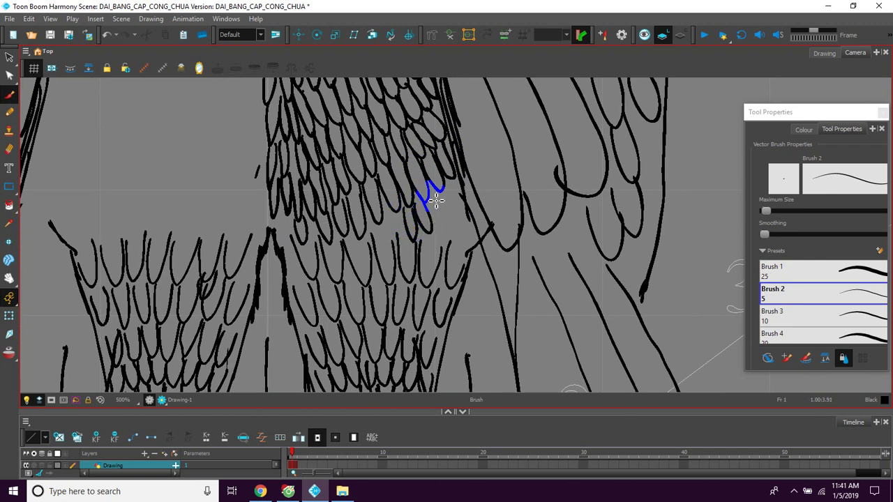
pyautogui.moveTo(451, 172)
pyautogui.mouseDown()
pyautogui.moveTo(459, 224)
pyautogui.moveTo(444, 201)
pyautogui.moveTo(441, 190)
pyautogui.moveTo(455, 220)
pyautogui.moveTo(457, 184)
pyautogui.mouseUp()
pyautogui.moveTo(377, 184)
pyautogui.mouseDown()
pyautogui.moveTo(382, 203)
pyautogui.moveTo(388, 183)
pyautogui.moveTo(427, 195)
pyautogui.mouseUp()
pyautogui.press('space')
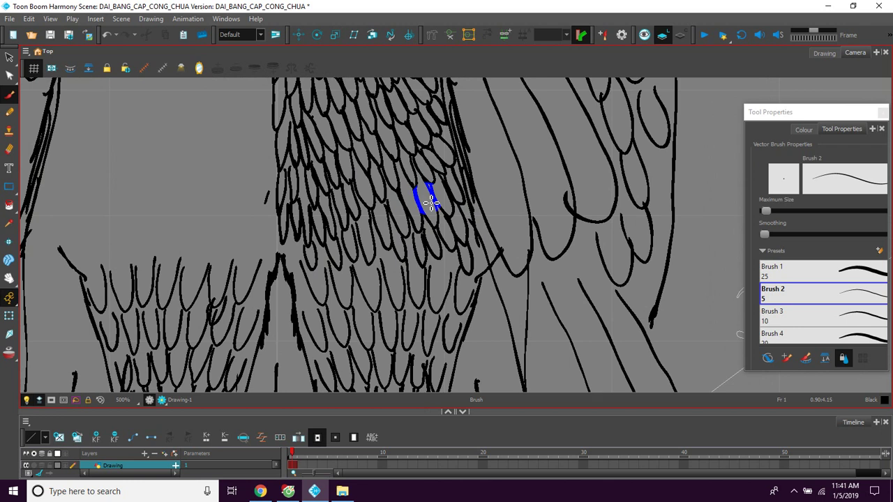
pyautogui.scroll(-3, 430, 203)
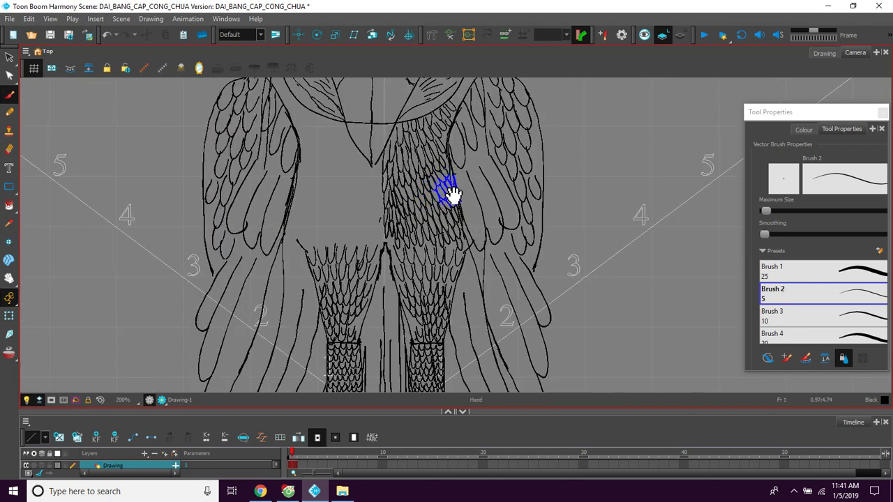
pyautogui.scroll(2, 450, 197)
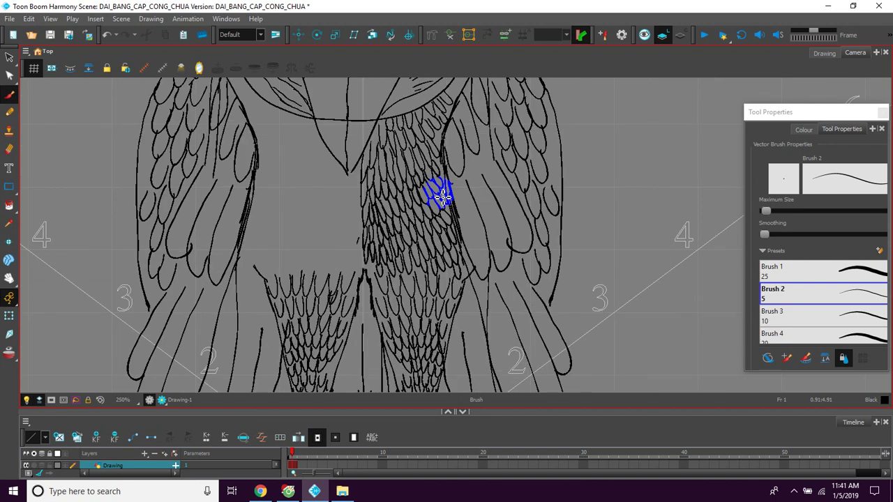
pyautogui.moveTo(419, 185); pyautogui.dragTo(395, 237)
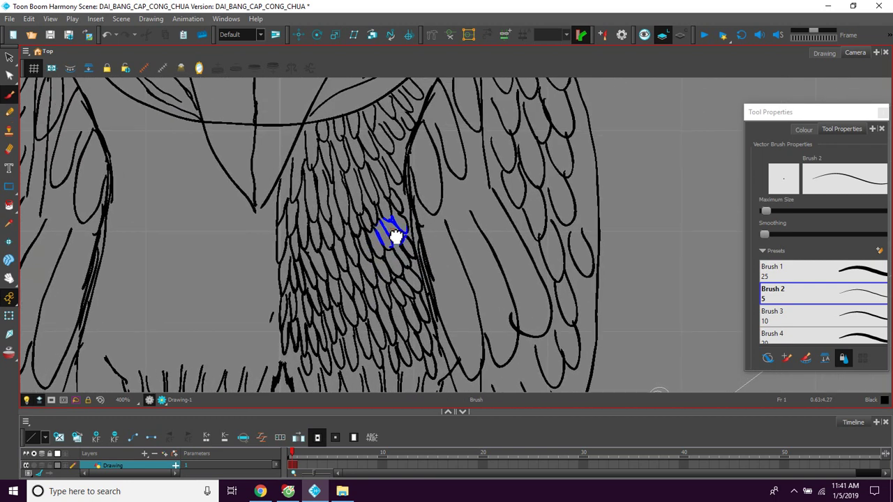
pyautogui.scroll(-1, 394, 237)
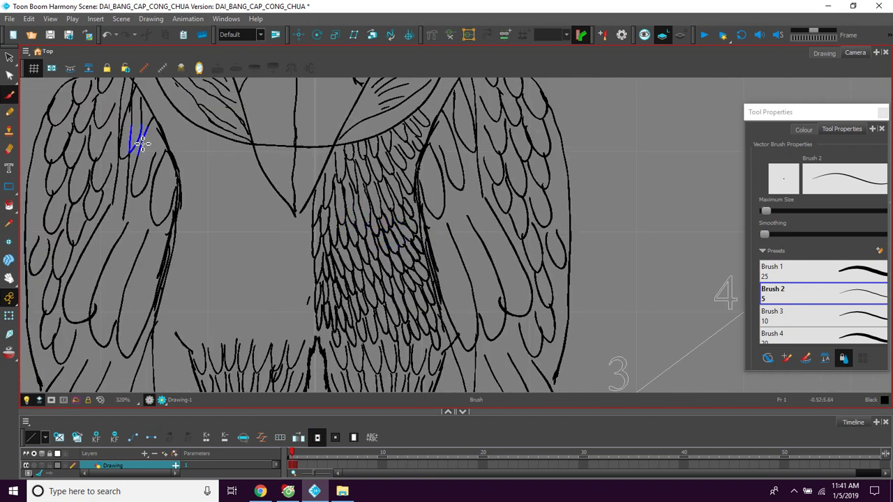
# Try to lasso only the right chest half's feathers with the Select tool, leaving out the wing, head and leg lines.
pyautogui.click(9, 58)
pyautogui.moveTo(9, 64); pyautogui.dragTo(40, 61)
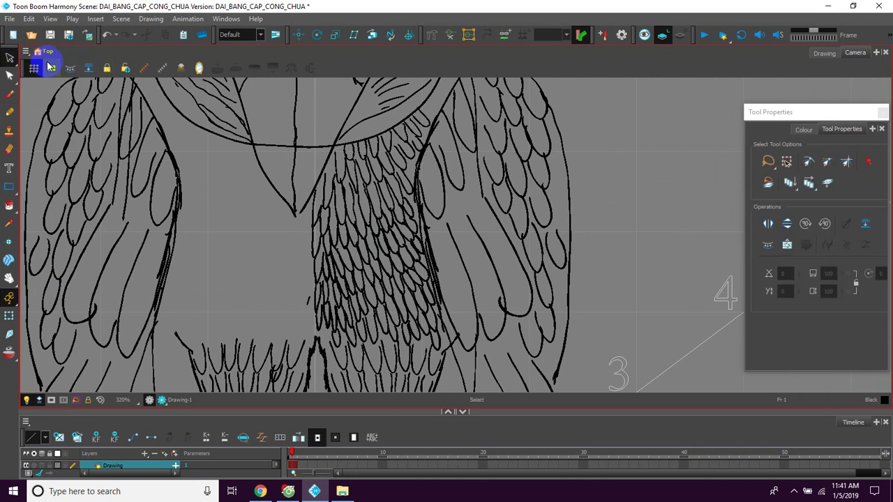
pyautogui.click(768, 161)
pyautogui.press('space')
pyautogui.moveTo(603, 192)
pyautogui.mouseDown()
pyautogui.moveTo(609, 209)
pyautogui.moveTo(609, 200)
pyautogui.mouseUp()
pyautogui.moveTo(480, 141)
pyautogui.mouseDown()
pyautogui.moveTo(450, 111)
pyautogui.moveTo(444, 147)
pyautogui.mouseUp()
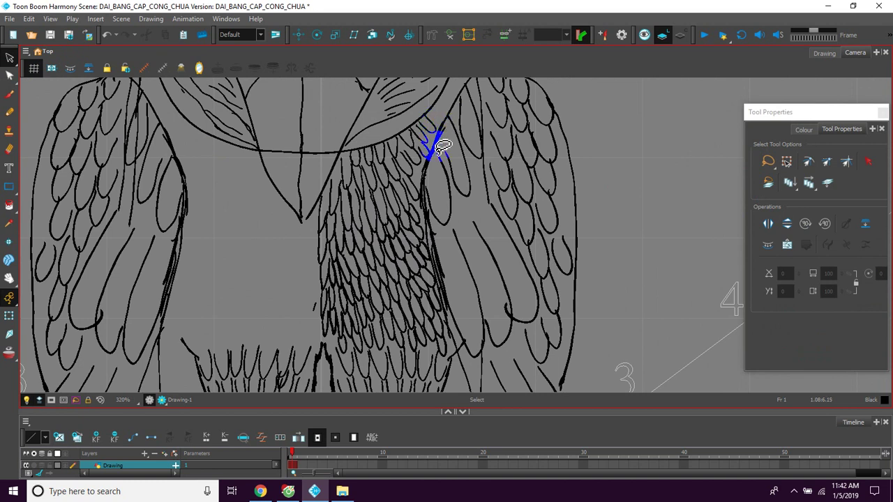
pyautogui.moveTo(442, 147)
pyautogui.mouseDown()
pyautogui.moveTo(435, 110)
pyautogui.moveTo(416, 106)
pyautogui.moveTo(398, 127)
pyautogui.moveTo(365, 130)
pyautogui.moveTo(329, 171)
pyautogui.moveTo(311, 211)
pyautogui.moveTo(306, 268)
pyautogui.moveTo(313, 336)
pyautogui.moveTo(343, 349)
pyautogui.moveTo(455, 354)
pyautogui.moveTo(424, 220)
pyautogui.moveTo(442, 116)
pyautogui.mouseUp()
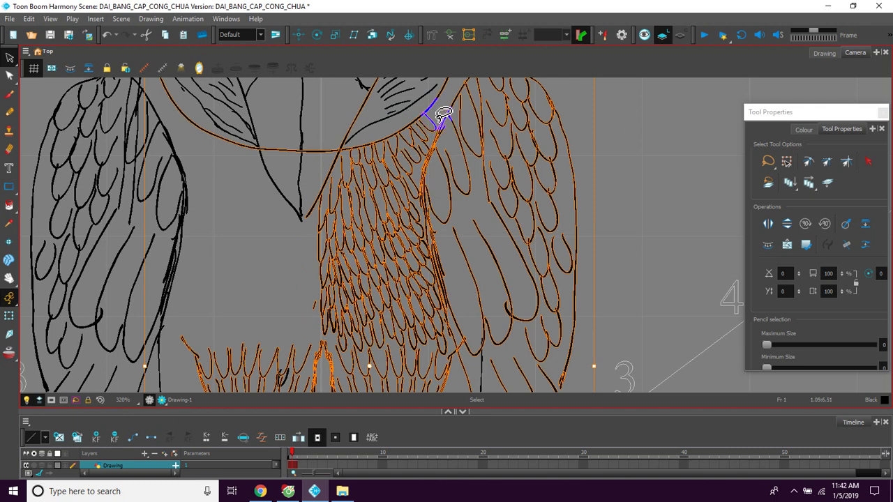
pyautogui.click(646, 214)
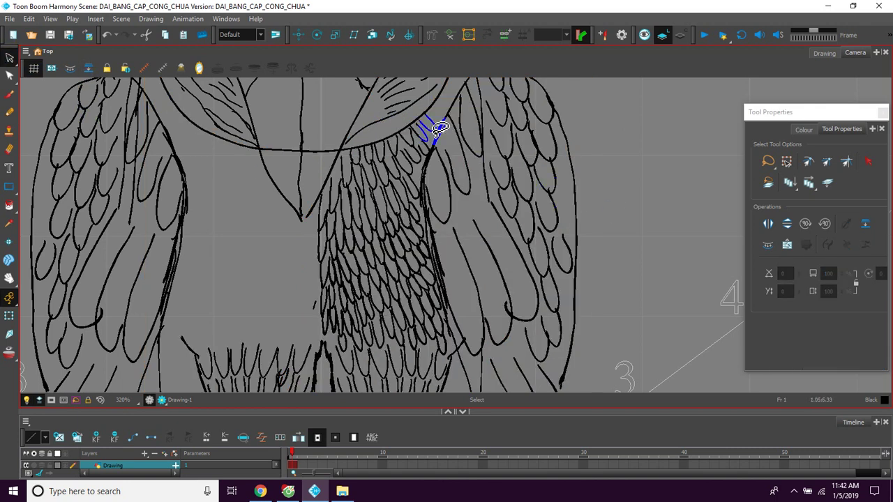
pyautogui.moveTo(430, 115)
pyautogui.mouseDown()
pyautogui.moveTo(408, 140)
pyautogui.moveTo(356, 152)
pyautogui.moveTo(323, 205)
pyautogui.moveTo(314, 309)
pyautogui.moveTo(359, 339)
pyautogui.moveTo(439, 347)
pyautogui.moveTo(419, 196)
pyautogui.moveTo(418, 157)
pyautogui.moveTo(438, 120)
pyautogui.moveTo(428, 119)
pyautogui.mouseUp()
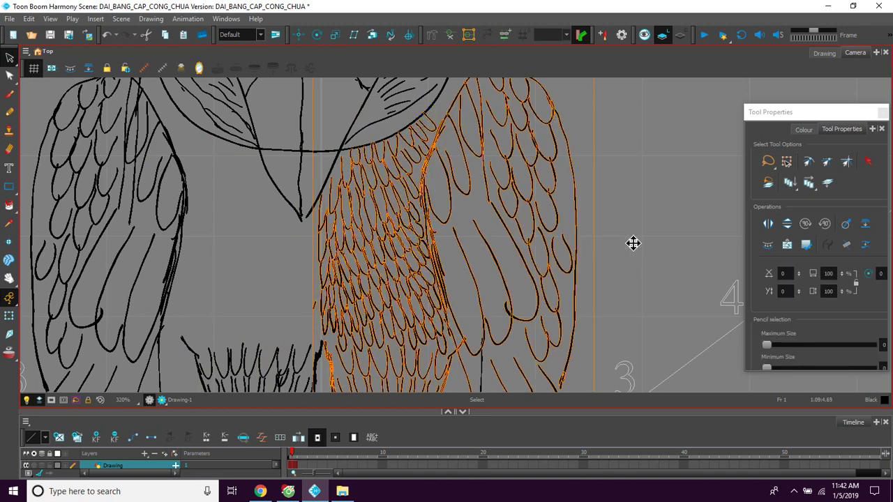
pyautogui.click(704, 229)
pyautogui.moveTo(422, 161)
pyautogui.mouseDown()
pyautogui.moveTo(437, 115)
pyautogui.moveTo(352, 170)
pyautogui.moveTo(320, 234)
pyautogui.moveTo(314, 293)
pyautogui.moveTo(330, 331)
pyautogui.moveTo(442, 348)
pyautogui.moveTo(446, 324)
pyautogui.moveTo(415, 222)
pyautogui.moveTo(419, 160)
pyautogui.moveTo(427, 120)
pyautogui.mouseUp()
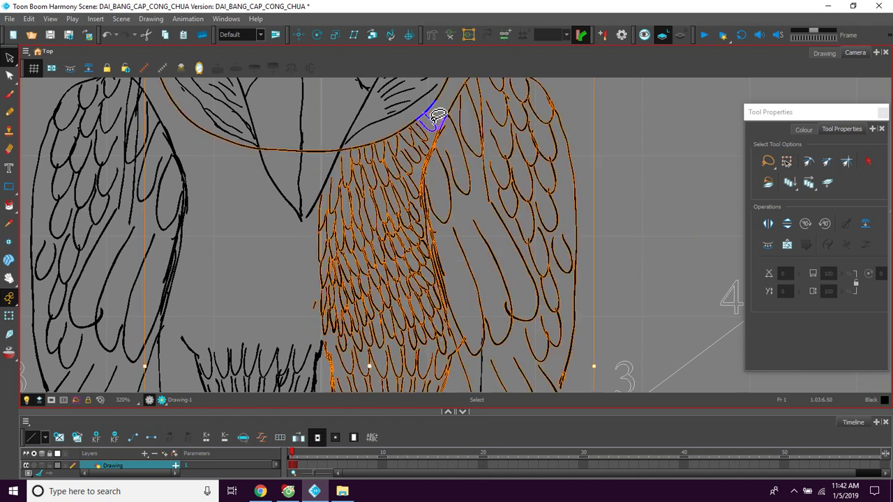
pyautogui.click(647, 227)
pyautogui.moveTo(647, 242); pyautogui.dragTo(648, 223)
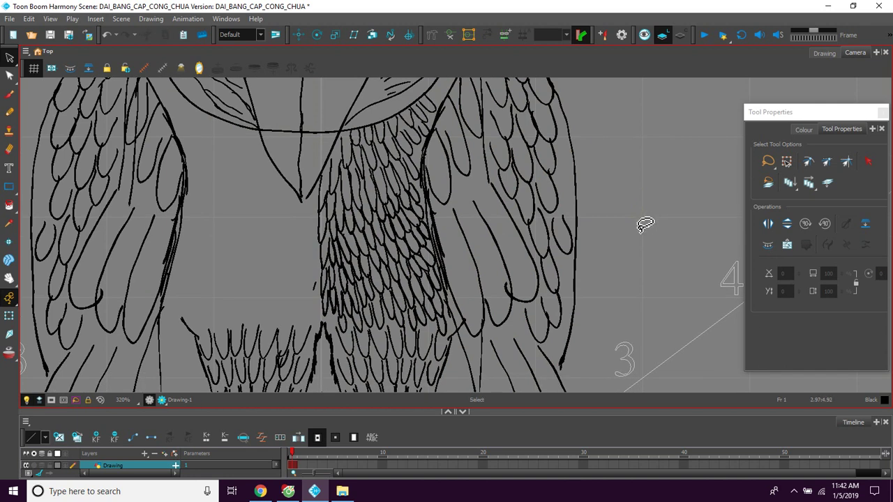
# Draw a first row of short feathers with Brush 2 along the head's left edge, from the left wing's top to the beak.
pyautogui.moveTo(311, 217); pyautogui.dragTo(344, 232)
pyautogui.moveTo(224, 184)
pyautogui.mouseDown()
pyautogui.moveTo(238, 214)
pyautogui.moveTo(245, 187)
pyautogui.mouseUp()
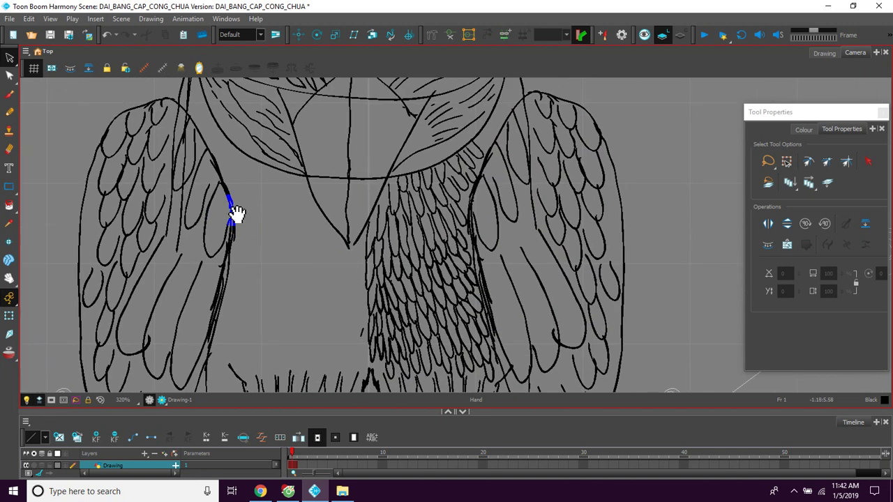
pyautogui.click(9, 93)
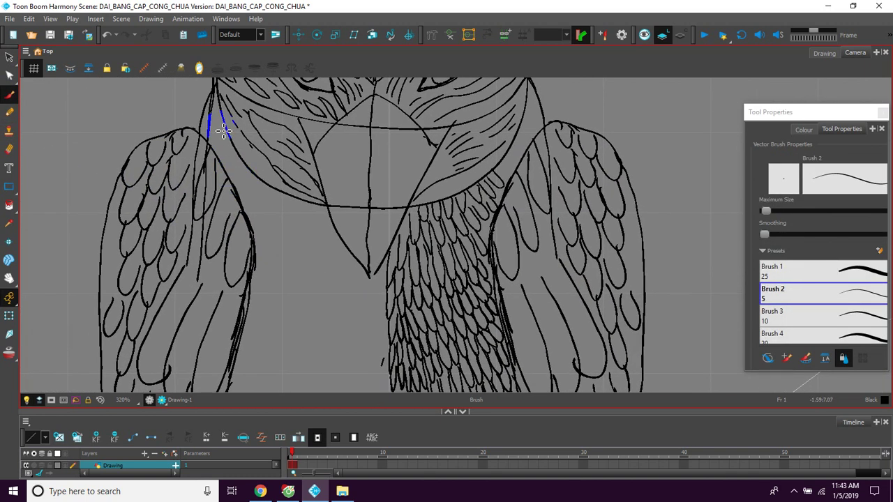
pyautogui.moveTo(227, 128)
pyautogui.mouseDown()
pyautogui.moveTo(231, 166)
pyautogui.moveTo(240, 152)
pyautogui.moveTo(245, 166)
pyautogui.moveTo(231, 171)
pyautogui.moveTo(245, 160)
pyautogui.moveTo(248, 173)
pyautogui.moveTo(241, 187)
pyautogui.moveTo(254, 198)
pyautogui.mouseUp()
pyautogui.hotkey('ctrl', 'z')
pyautogui.moveTo(293, 219); pyautogui.dragTo(285, 212)
pyautogui.moveTo(248, 170)
pyautogui.mouseDown()
pyautogui.moveTo(239, 205)
pyautogui.moveTo(264, 189)
pyautogui.moveTo(250, 218)
pyautogui.moveTo(268, 186)
pyautogui.mouseUp()
pyautogui.moveTo(381, 188); pyautogui.dragTo(397, 197)
pyautogui.moveTo(337, 163); pyautogui.dragTo(441, 198)
pyautogui.moveTo(364, 182); pyautogui.dragTo(330, 219)
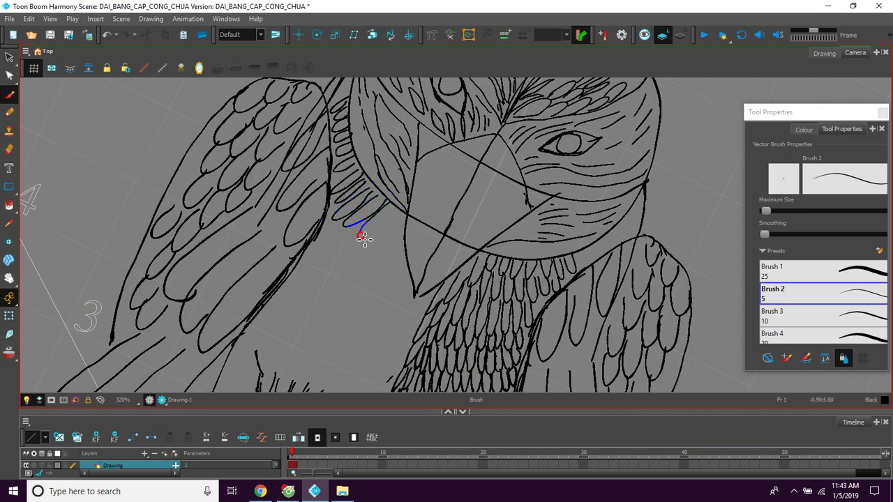
pyautogui.moveTo(385, 237)
pyautogui.mouseDown()
pyautogui.moveTo(373, 233)
pyautogui.moveTo(404, 223)
pyautogui.mouseUp()
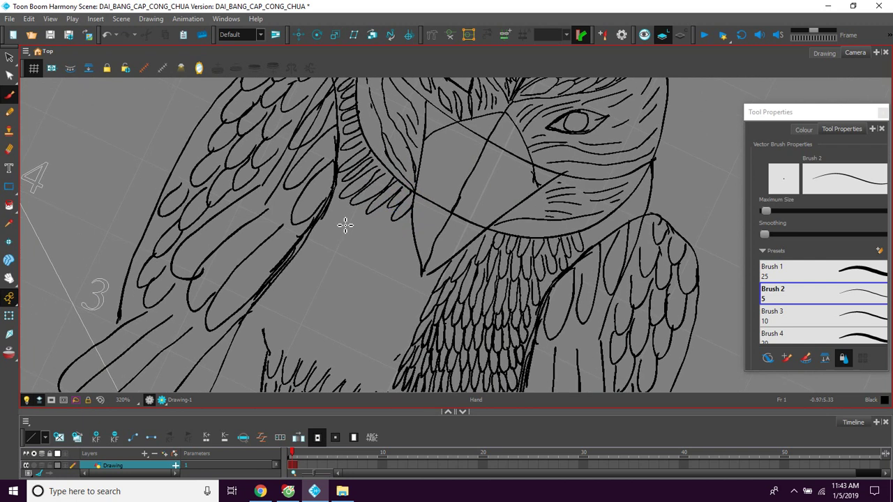
# Draw short feathers along the left wing's inner edge, below the first feather row on the left chest half.
pyautogui.moveTo(351, 202); pyautogui.dragTo(329, 219)
pyautogui.moveTo(325, 244)
pyautogui.mouseDown()
pyautogui.moveTo(345, 221)
pyautogui.moveTo(346, 184)
pyautogui.mouseUp()
pyautogui.moveTo(404, 203); pyautogui.dragTo(418, 182)
pyautogui.moveTo(405, 220)
pyautogui.mouseDown()
pyautogui.moveTo(395, 217)
pyautogui.moveTo(474, 170)
pyautogui.moveTo(493, 169)
pyautogui.moveTo(423, 200)
pyautogui.moveTo(443, 175)
pyautogui.moveTo(475, 164)
pyautogui.moveTo(489, 175)
pyautogui.moveTo(390, 190)
pyautogui.moveTo(426, 202)
pyautogui.moveTo(445, 187)
pyautogui.moveTo(425, 209)
pyautogui.moveTo(454, 196)
pyautogui.moveTo(426, 218)
pyautogui.moveTo(449, 211)
pyautogui.mouseUp()
pyautogui.moveTo(392, 154)
pyautogui.mouseDown()
pyautogui.moveTo(374, 160)
pyautogui.moveTo(401, 160)
pyautogui.moveTo(311, 178)
pyautogui.mouseUp()
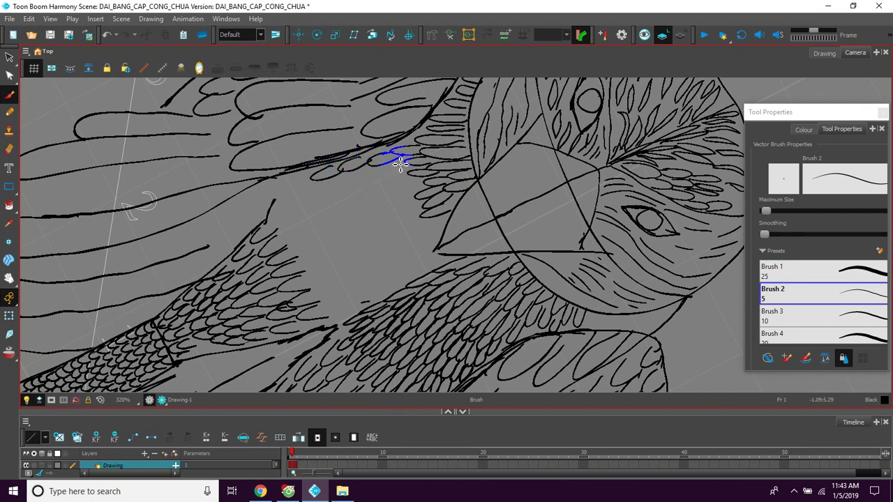
# Add overlapping feather rows across the upper left chest, from the wing's inner edge towards the beak.
pyautogui.moveTo(417, 155)
pyautogui.mouseDown()
pyautogui.moveTo(385, 183)
pyautogui.moveTo(412, 173)
pyautogui.moveTo(410, 183)
pyautogui.moveTo(388, 187)
pyautogui.moveTo(424, 180)
pyautogui.moveTo(395, 197)
pyautogui.moveTo(427, 192)
pyautogui.moveTo(403, 205)
pyautogui.moveTo(428, 205)
pyautogui.moveTo(416, 221)
pyautogui.moveTo(416, 211)
pyautogui.moveTo(402, 220)
pyautogui.moveTo(450, 223)
pyautogui.moveTo(420, 237)
pyautogui.moveTo(446, 233)
pyautogui.moveTo(419, 249)
pyautogui.mouseUp()
pyautogui.moveTo(395, 206); pyautogui.dragTo(415, 214)
pyautogui.moveTo(363, 170)
pyautogui.mouseDown()
pyautogui.moveTo(345, 173)
pyautogui.moveTo(362, 177)
pyautogui.mouseUp()
pyautogui.moveTo(378, 166)
pyautogui.mouseDown()
pyautogui.moveTo(373, 182)
pyautogui.moveTo(381, 184)
pyautogui.mouseUp()
pyautogui.moveTo(395, 178)
pyautogui.mouseDown()
pyautogui.moveTo(384, 187)
pyautogui.moveTo(398, 183)
pyautogui.mouseUp()
pyautogui.moveTo(376, 187)
pyautogui.mouseDown()
pyautogui.moveTo(366, 196)
pyautogui.moveTo(379, 191)
pyautogui.mouseUp()
pyautogui.moveTo(392, 186)
pyautogui.mouseDown()
pyautogui.moveTo(387, 194)
pyautogui.moveTo(401, 198)
pyautogui.mouseUp()
pyautogui.moveTo(405, 208)
pyautogui.mouseDown()
pyautogui.moveTo(370, 212)
pyautogui.moveTo(395, 199)
pyautogui.moveTo(369, 222)
pyautogui.mouseUp()
# Continue the overlapping feathers down the left chest to the thigh and fill the remaining gap beside the left wing.
pyautogui.moveTo(369, 222)
pyautogui.mouseDown()
pyautogui.moveTo(416, 214)
pyautogui.moveTo(388, 222)
pyautogui.moveTo(411, 218)
pyautogui.moveTo(393, 232)
pyautogui.moveTo(417, 225)
pyautogui.moveTo(413, 242)
pyautogui.moveTo(421, 231)
pyautogui.moveTo(396, 242)
pyautogui.moveTo(417, 237)
pyautogui.moveTo(396, 254)
pyautogui.moveTo(424, 253)
pyautogui.moveTo(428, 243)
pyautogui.moveTo(419, 255)
pyautogui.moveTo(450, 260)
pyautogui.mouseUp()
pyautogui.moveTo(374, 250); pyautogui.dragTo(397, 259)
pyautogui.moveTo(345, 189)
pyautogui.mouseDown()
pyautogui.moveTo(371, 195)
pyautogui.moveTo(361, 209)
pyautogui.moveTo(392, 214)
pyautogui.moveTo(378, 231)
pyautogui.moveTo(403, 231)
pyautogui.moveTo(392, 237)
pyautogui.moveTo(406, 241)
pyautogui.moveTo(398, 256)
pyautogui.moveTo(415, 247)
pyautogui.moveTo(395, 258)
pyautogui.moveTo(420, 268)
pyautogui.moveTo(423, 258)
pyautogui.moveTo(413, 284)
pyautogui.moveTo(424, 279)
pyautogui.moveTo(412, 291)
pyautogui.moveTo(442, 283)
pyautogui.moveTo(415, 293)
pyautogui.mouseUp()
pyautogui.moveTo(347, 195)
pyautogui.mouseDown()
pyautogui.moveTo(329, 214)
pyautogui.moveTo(353, 199)
pyautogui.moveTo(363, 202)
pyautogui.moveTo(356, 223)
pyautogui.mouseUp()
pyautogui.moveTo(368, 224)
pyautogui.mouseDown()
pyautogui.moveTo(348, 233)
pyautogui.moveTo(376, 226)
pyautogui.moveTo(384, 253)
pyautogui.moveTo(377, 231)
pyautogui.moveTo(362, 248)
pyautogui.moveTo(388, 241)
pyautogui.moveTo(372, 258)
pyautogui.moveTo(390, 254)
pyautogui.moveTo(372, 266)
pyautogui.moveTo(397, 260)
pyautogui.moveTo(406, 275)
pyautogui.moveTo(391, 264)
pyautogui.moveTo(380, 269)
pyautogui.moveTo(385, 279)
pyautogui.moveTo(407, 269)
pyautogui.moveTo(389, 278)
pyautogui.moveTo(410, 277)
pyautogui.moveTo(409, 285)
pyautogui.moveTo(392, 293)
pyautogui.moveTo(412, 288)
pyautogui.moveTo(393, 299)
pyautogui.moveTo(413, 294)
pyautogui.moveTo(401, 311)
pyautogui.moveTo(423, 305)
pyautogui.moveTo(407, 320)
pyautogui.moveTo(441, 307)
pyautogui.mouseUp()
pyautogui.moveTo(357, 237); pyautogui.dragTo(357, 254)
pyautogui.moveTo(333, 216)
pyautogui.mouseDown()
pyautogui.moveTo(326, 238)
pyautogui.moveTo(331, 244)
pyautogui.moveTo(349, 232)
pyautogui.moveTo(356, 242)
pyautogui.moveTo(329, 256)
pyautogui.moveTo(359, 241)
pyautogui.moveTo(360, 251)
pyautogui.moveTo(340, 260)
pyautogui.moveTo(369, 251)
pyautogui.moveTo(348, 268)
pyautogui.moveTo(376, 264)
pyautogui.moveTo(353, 281)
pyautogui.moveTo(379, 272)
pyautogui.moveTo(357, 296)
pyautogui.moveTo(390, 286)
pyautogui.moveTo(362, 307)
pyautogui.moveTo(397, 295)
pyautogui.moveTo(369, 319)
pyautogui.moveTo(403, 310)
pyautogui.moveTo(376, 330)
pyautogui.moveTo(407, 315)
pyautogui.moveTo(389, 339)
pyautogui.moveTo(413, 326)
pyautogui.moveTo(339, 288)
pyautogui.moveTo(337, 260)
pyautogui.moveTo(317, 274)
pyautogui.moveTo(352, 270)
pyautogui.moveTo(335, 295)
pyautogui.moveTo(355, 291)
pyautogui.moveTo(363, 302)
pyautogui.moveTo(349, 308)
pyautogui.moveTo(380, 334)
pyautogui.moveTo(395, 298)
pyautogui.mouseUp()
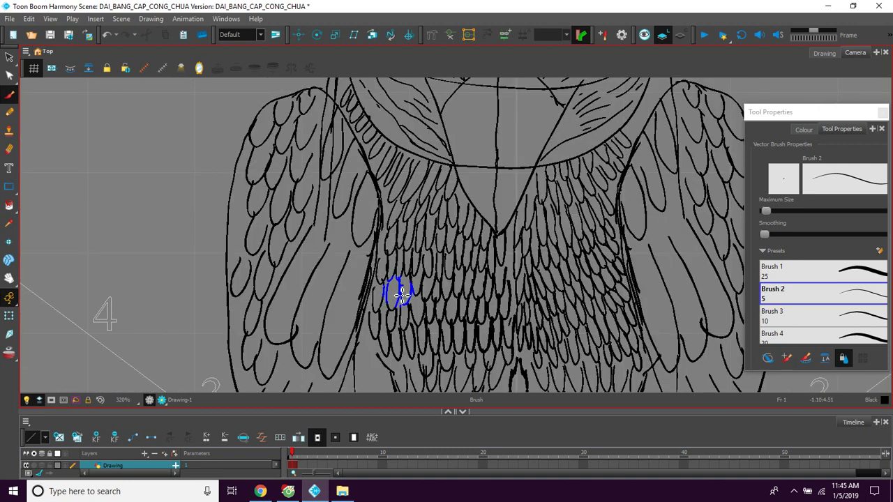
pyautogui.moveTo(398, 291); pyautogui.dragTo(419, 274)
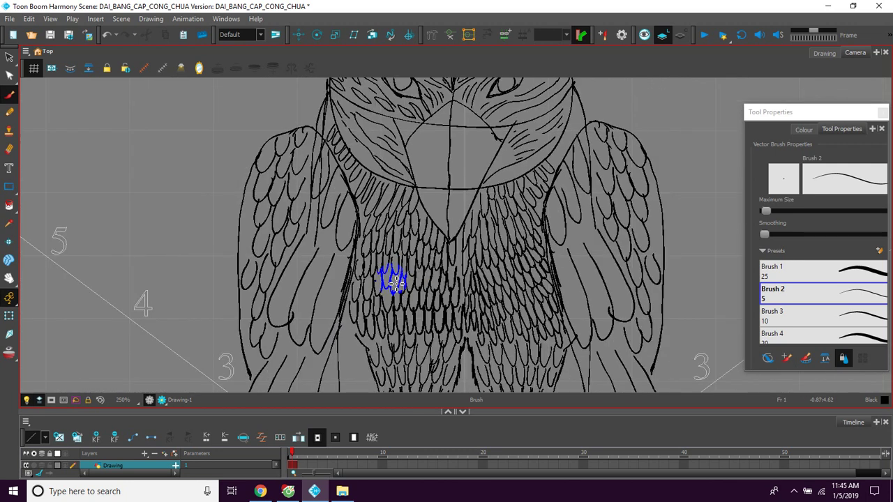
# Delete the guide line crossing the upper beak and the oval head outline with the Select tool.
pyautogui.press('1')
pyautogui.press('1')
pyautogui.press('1')
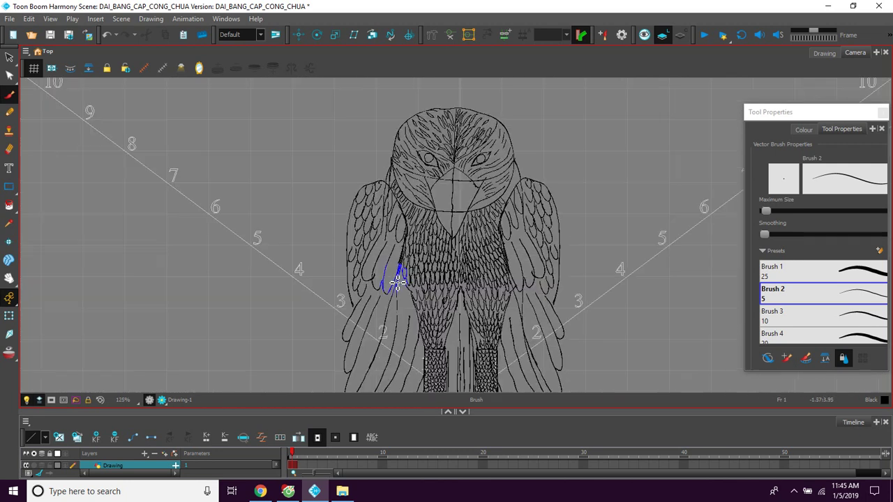
pyautogui.press('space')
pyautogui.moveTo(469, 269); pyautogui.dragTo(435, 262)
pyautogui.scroll(4, 426, 261)
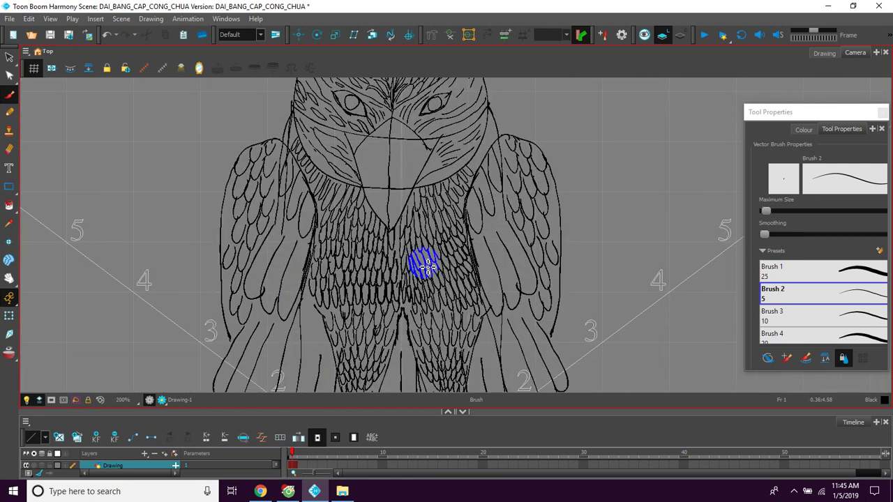
pyautogui.moveTo(385, 176); pyautogui.dragTo(403, 228)
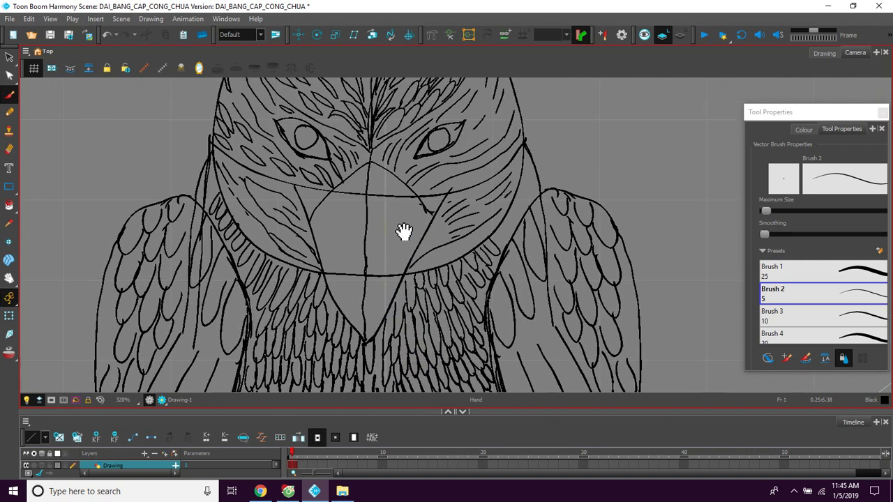
pyautogui.click(12, 65)
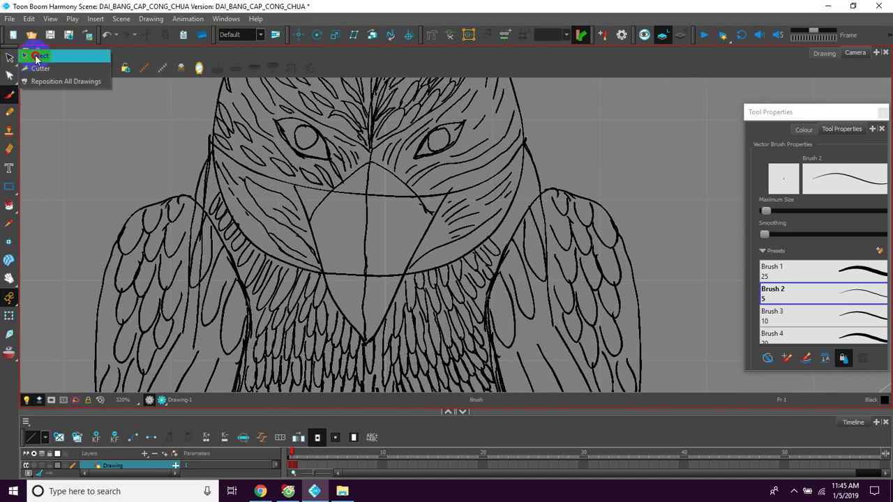
pyautogui.click(39, 55)
pyautogui.click(389, 198)
pyautogui.press('Delete')
pyautogui.click(387, 273)
pyautogui.press('Delete')
# Bring back the oval head outline, reselect the whole shape and delete it again.
pyautogui.press('space')
pyautogui.moveTo(406, 248); pyautogui.dragTo(395, 331)
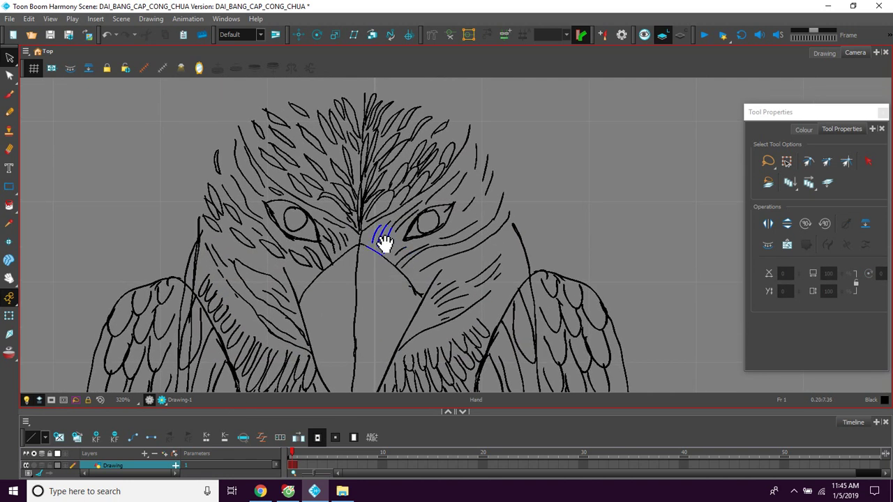
pyautogui.click(272, 208)
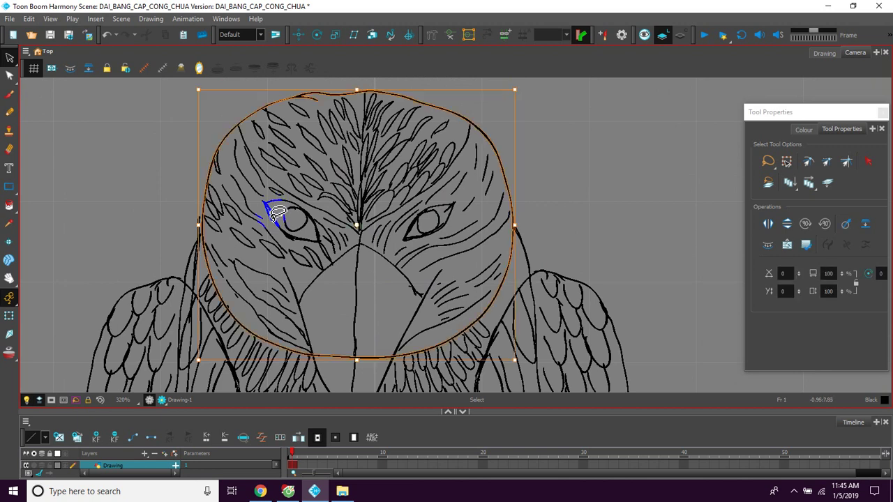
pyautogui.click(550, 210)
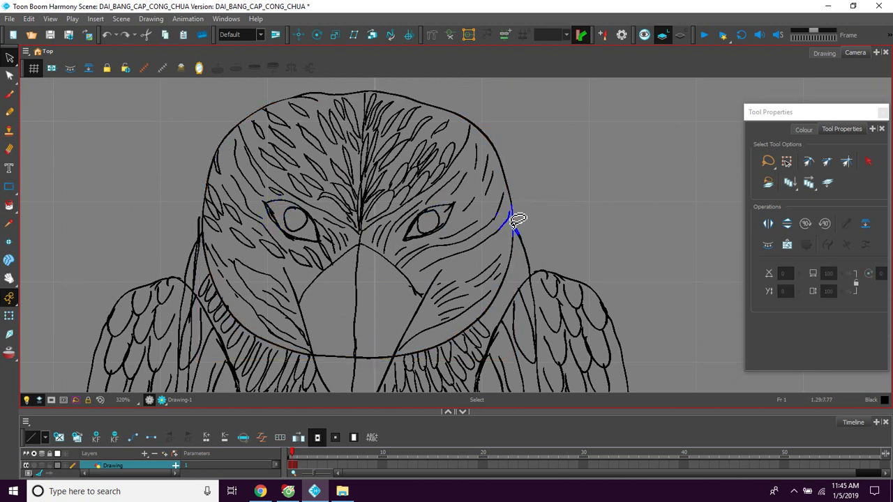
pyautogui.click(517, 218)
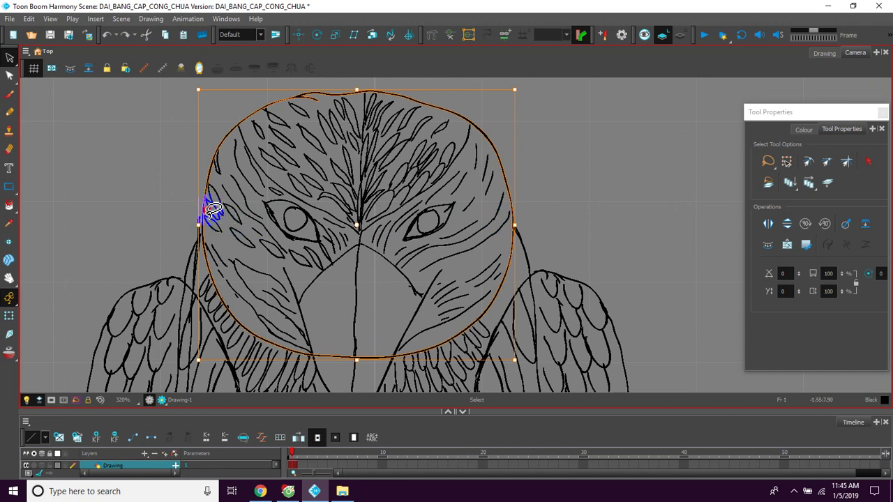
pyautogui.click(14, 63)
pyautogui.click(150, 201)
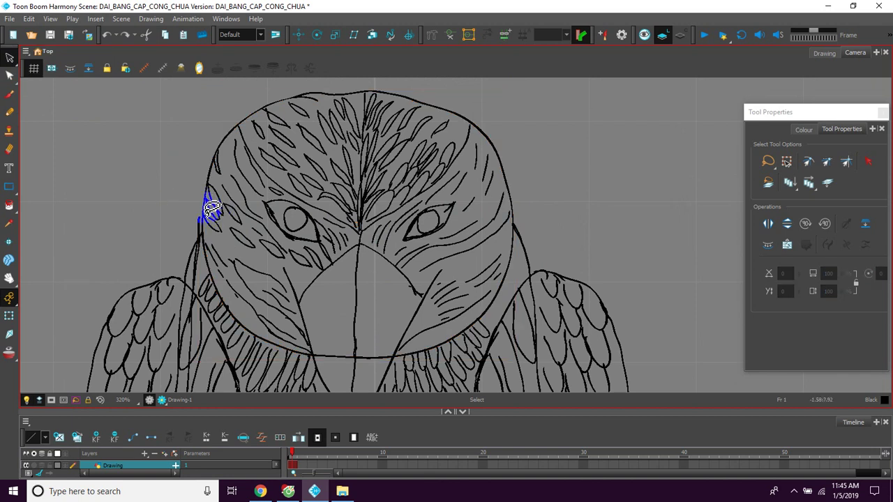
pyautogui.click(197, 208)
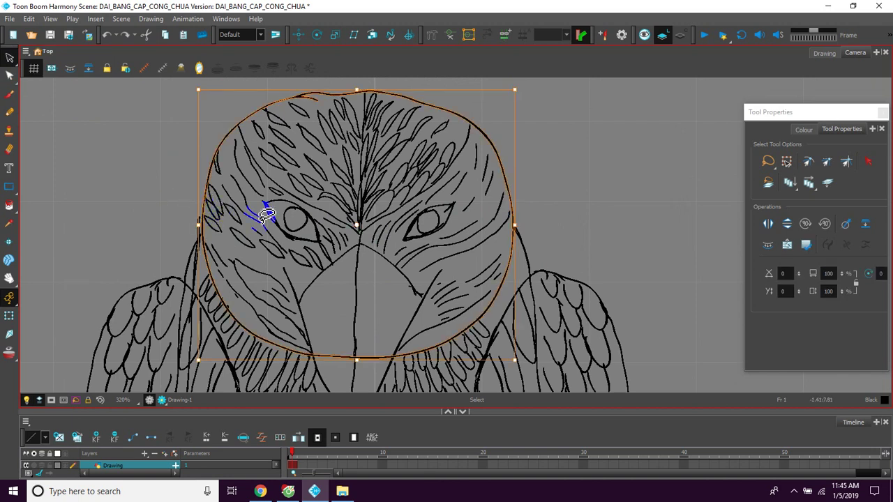
pyautogui.click(10, 75)
pyautogui.click(135, 147)
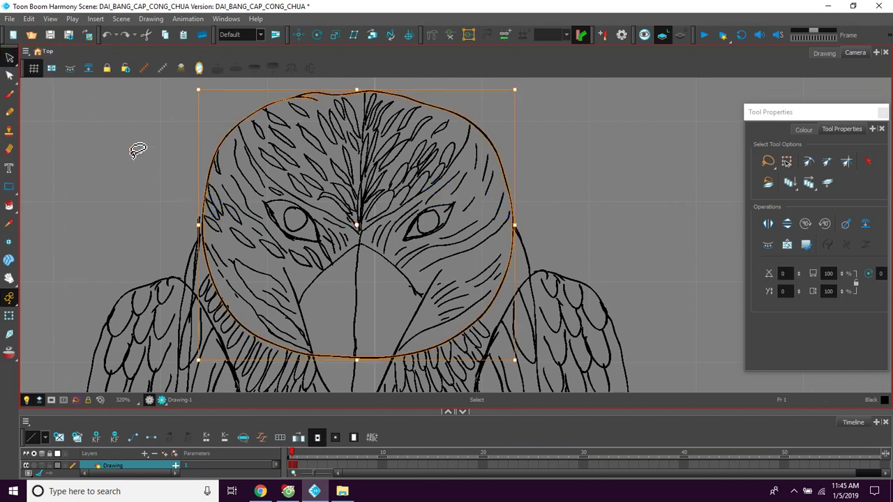
pyautogui.click(213, 170)
pyautogui.press('Delete')
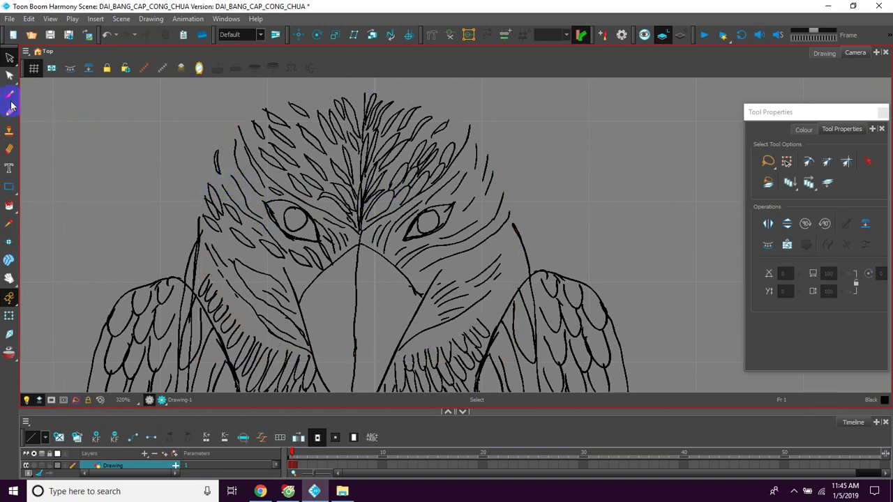
# Redraw the head outline with Brush 2, from the left neck line over the crown down to the right neck line.
pyautogui.click(9, 95)
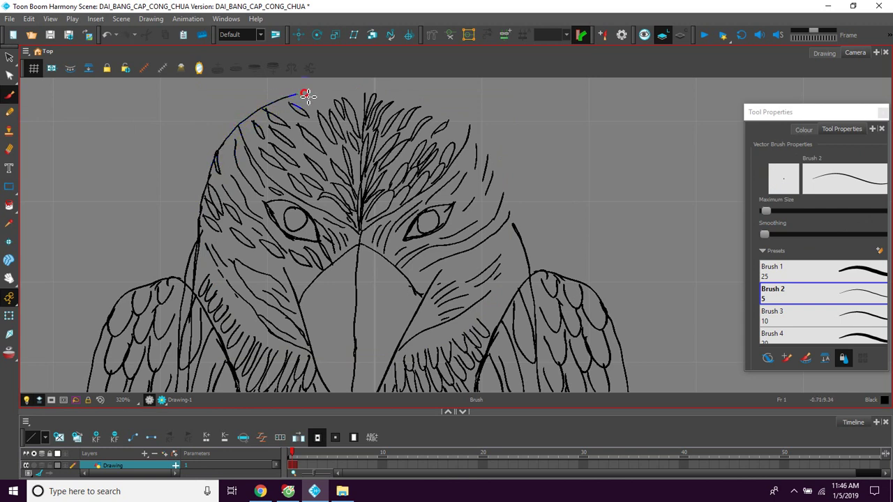
pyautogui.moveTo(359, 92)
pyautogui.mouseDown()
pyautogui.moveTo(377, 93)
pyautogui.moveTo(375, 108)
pyautogui.mouseUp()
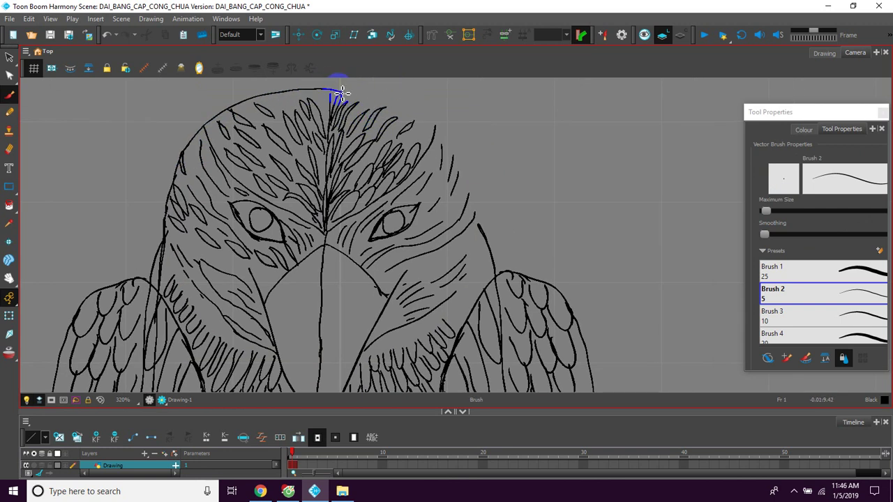
pyautogui.moveTo(315, 88); pyautogui.dragTo(360, 91)
pyautogui.moveTo(473, 188)
pyautogui.mouseDown()
pyautogui.moveTo(484, 224)
pyautogui.moveTo(483, 216)
pyautogui.mouseUp()
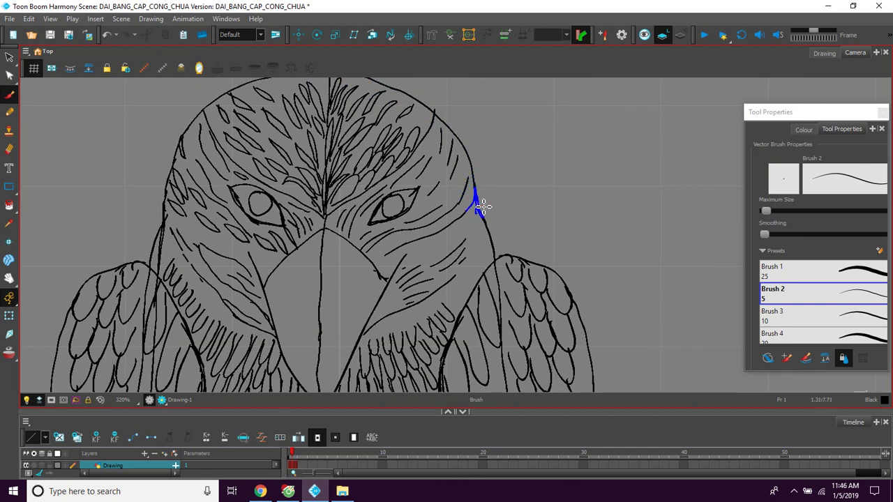
pyautogui.moveTo(451, 155)
pyautogui.mouseDown()
pyautogui.moveTo(473, 195)
pyautogui.moveTo(505, 197)
pyautogui.mouseUp()
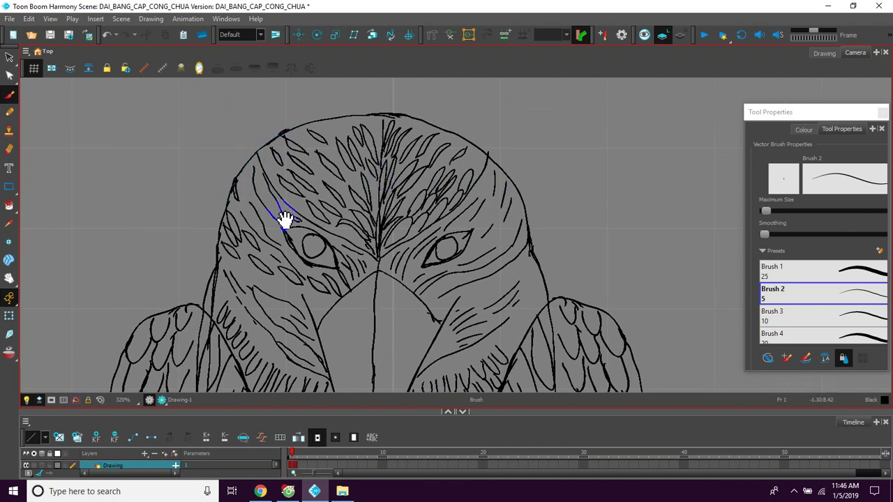
# Fill both pupils with Black using the Paint tool.
pyautogui.moveTo(313, 245); pyautogui.dragTo(288, 225)
pyautogui.moveTo(355, 241); pyautogui.dragTo(337, 201)
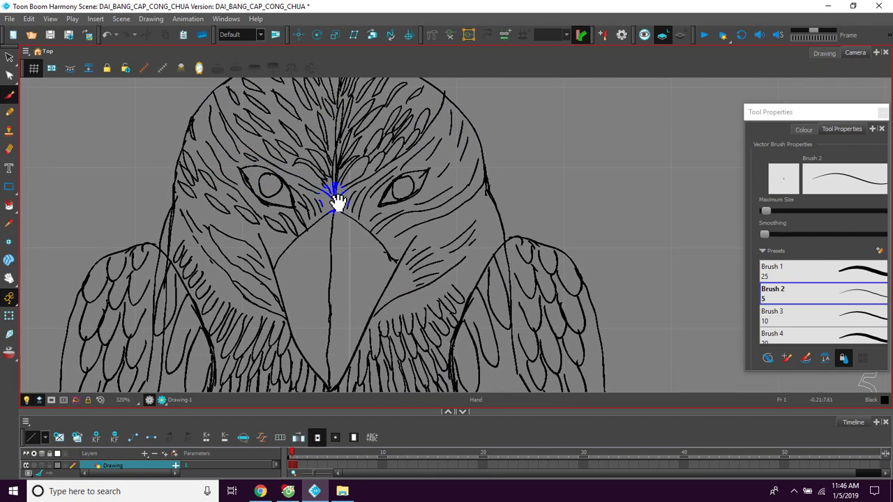
pyautogui.click(803, 130)
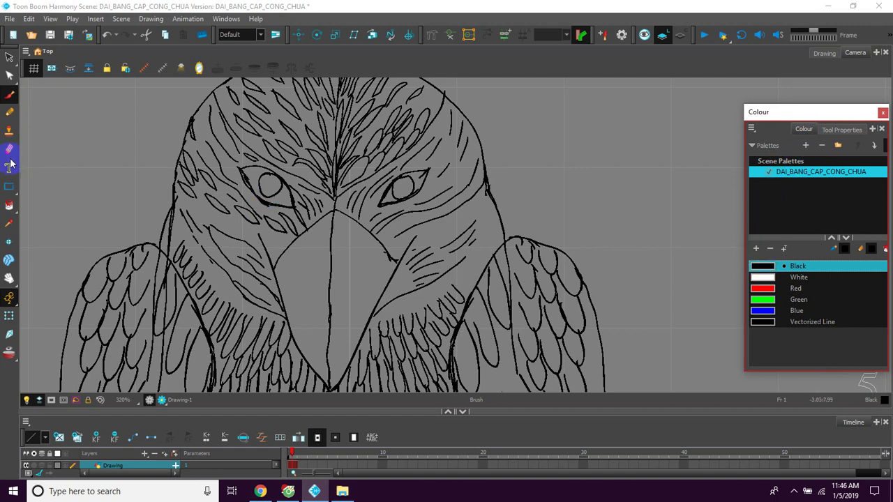
pyautogui.click(9, 206)
pyautogui.click(270, 187)
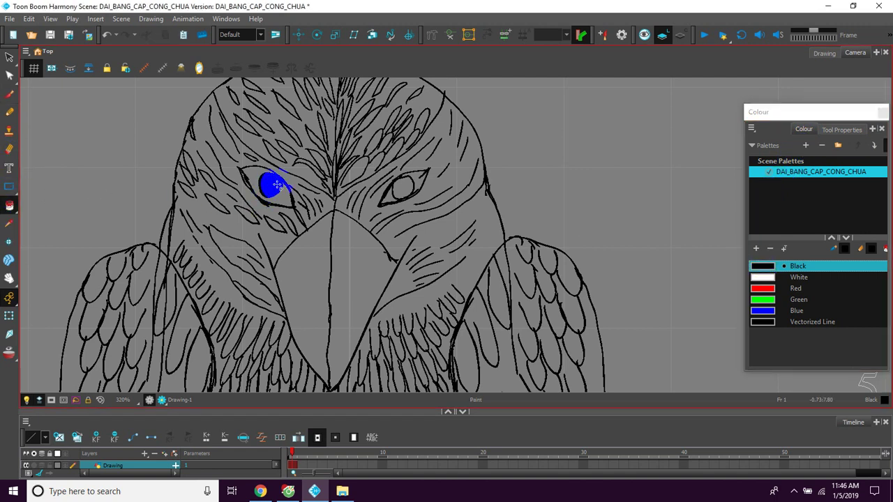
pyautogui.click(400, 187)
# Fill the areas around both pupils with White, undoing any stray fill.
pyautogui.moveTo(382, 206)
pyautogui.mouseDown()
pyautogui.moveTo(387, 190)
pyautogui.moveTo(379, 202)
pyautogui.mouseUp()
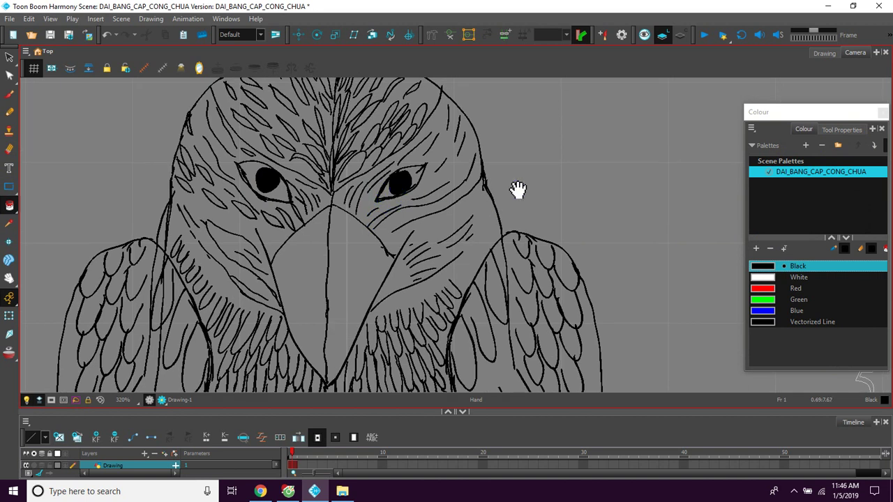
pyautogui.click(764, 278)
pyautogui.click(417, 176)
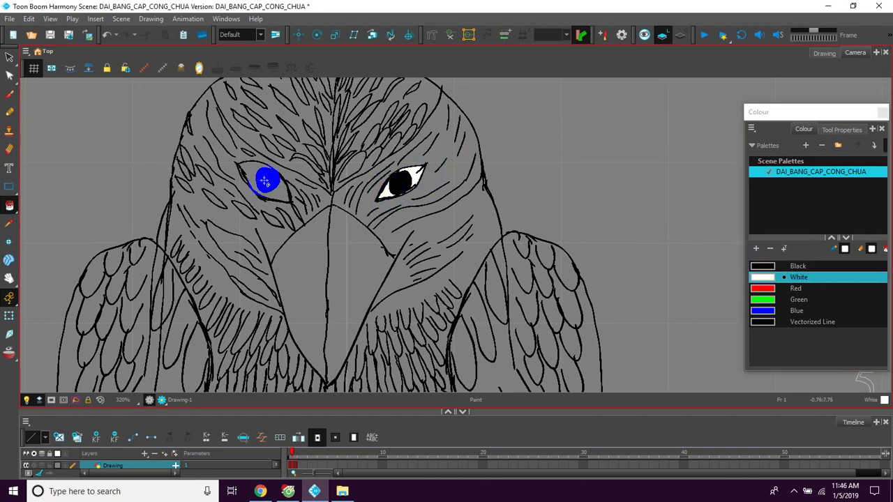
pyautogui.click(277, 183)
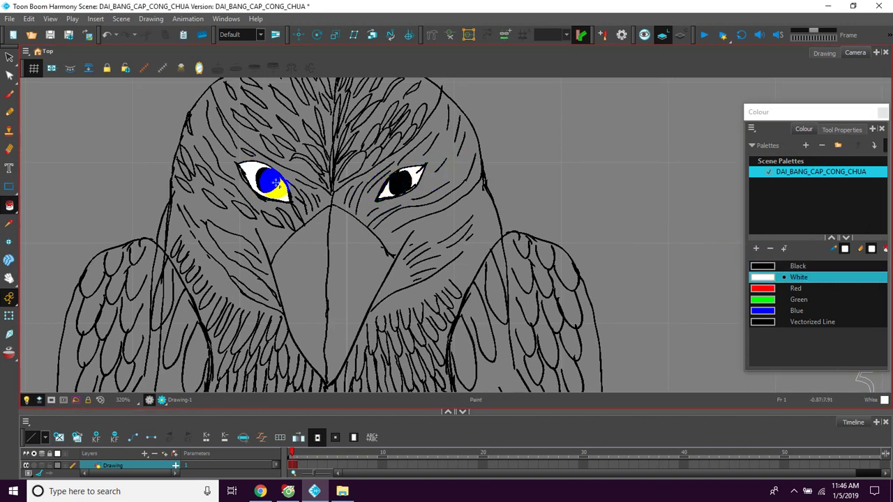
pyautogui.hotkey('ctrl', 'z')
# Fill the beak's left half with Red, try the same on the right half and undo that second fill.
pyautogui.moveTo(464, 285); pyautogui.dragTo(462, 232)
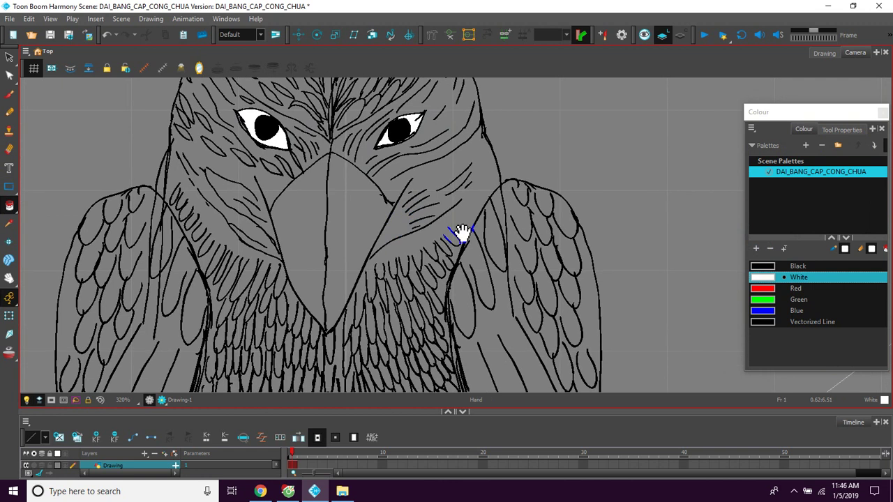
pyautogui.click(766, 290)
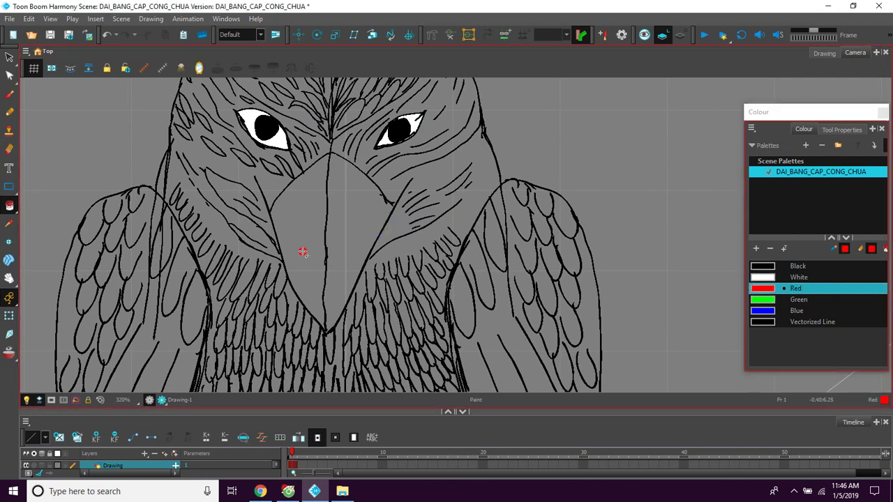
pyautogui.click(300, 252)
pyautogui.click(339, 249)
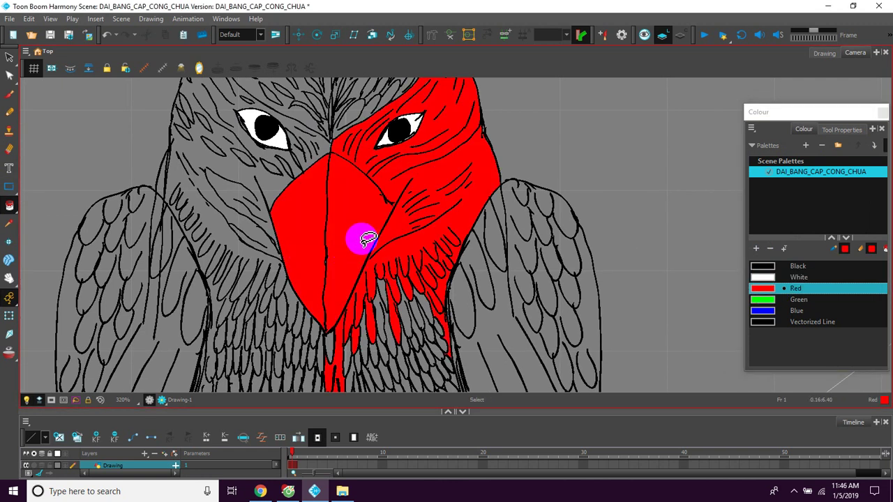
pyautogui.hotkey('ctrl', 'z')
# Close the gaps in the beak's outline at its upper right corner and tip with Black brush strokes.
pyautogui.click(9, 94)
pyautogui.press('space')
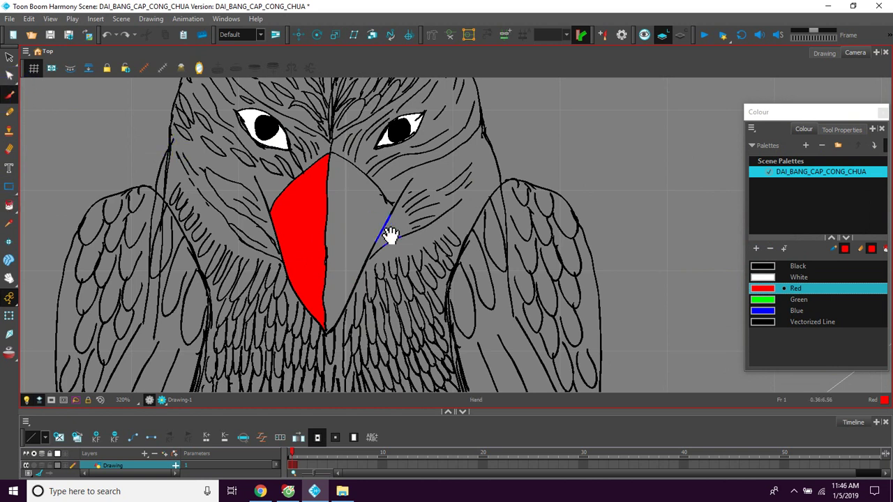
pyautogui.moveTo(391, 233); pyautogui.dragTo(390, 219)
pyautogui.scroll(5, 391, 221)
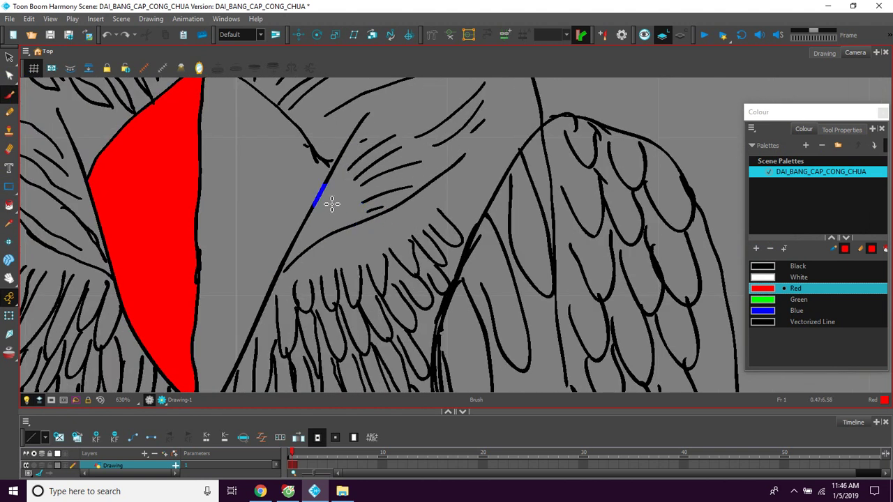
pyautogui.click(14, 65)
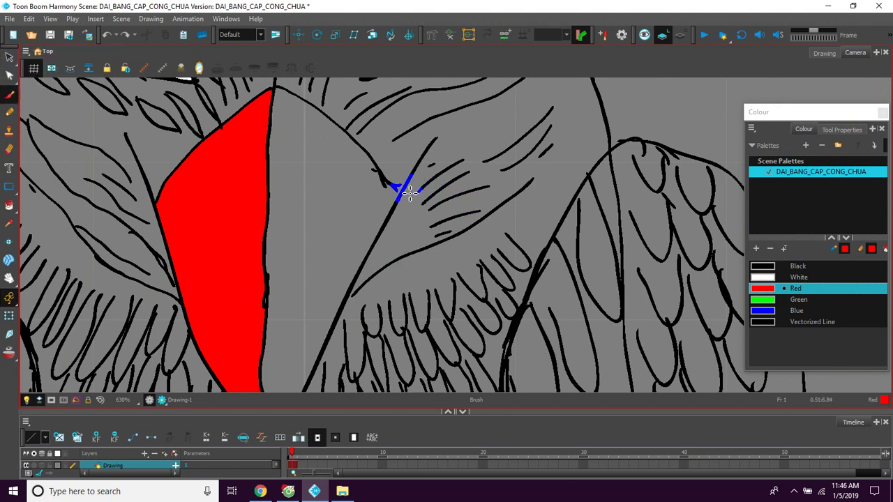
pyautogui.click(763, 266)
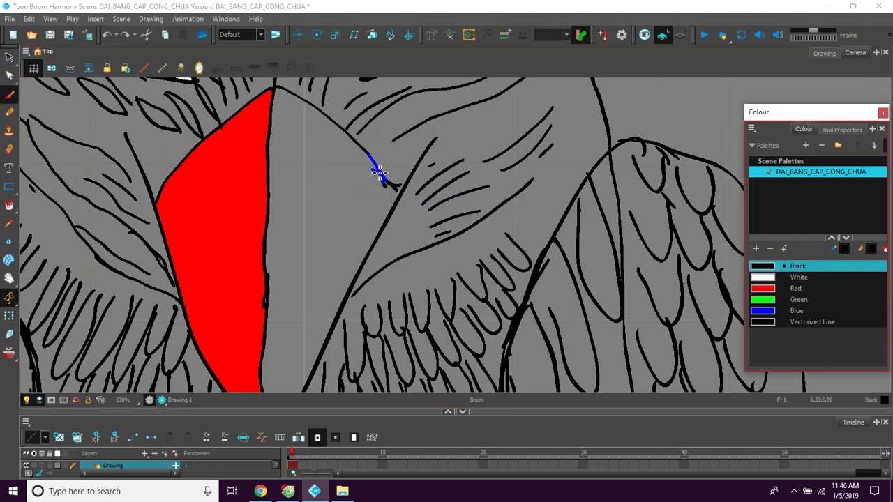
pyautogui.moveTo(388, 182); pyautogui.dragTo(401, 195)
pyautogui.press('space')
pyautogui.moveTo(384, 224)
pyautogui.mouseDown()
pyautogui.moveTo(375, 242)
pyautogui.moveTo(388, 168)
pyautogui.moveTo(375, 205)
pyautogui.mouseUp()
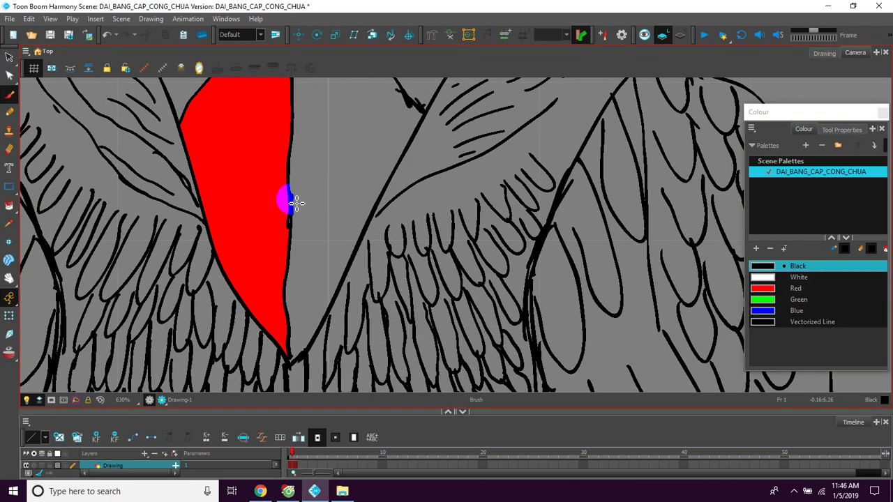
pyautogui.moveTo(293, 355); pyautogui.dragTo(294, 359)
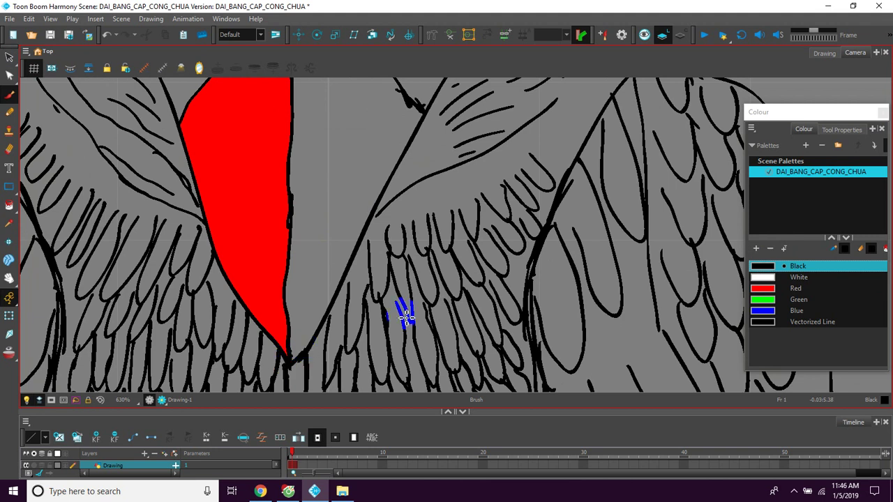
# Fill the right half of the beak with Red using the Paint tool.
pyautogui.click(763, 288)
pyautogui.moveTo(57, 168); pyautogui.dragTo(46, 181)
pyautogui.click(9, 205)
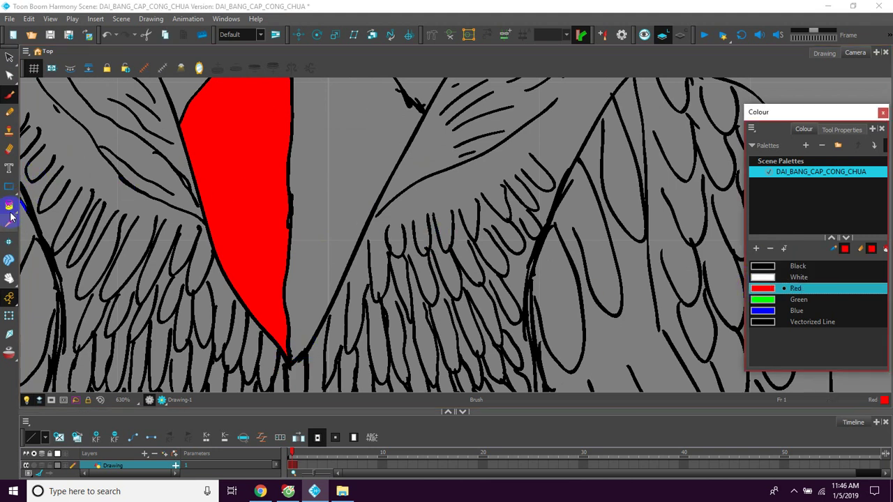
pyautogui.click(247, 175)
pyautogui.click(325, 177)
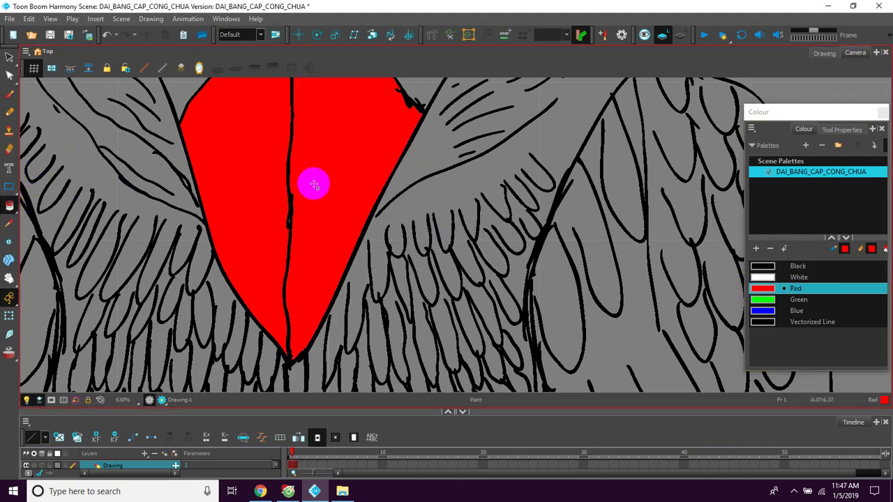
# Add a new colour swatch to the scene palette and name it feade.
pyautogui.scroll(-6, 412, 188)
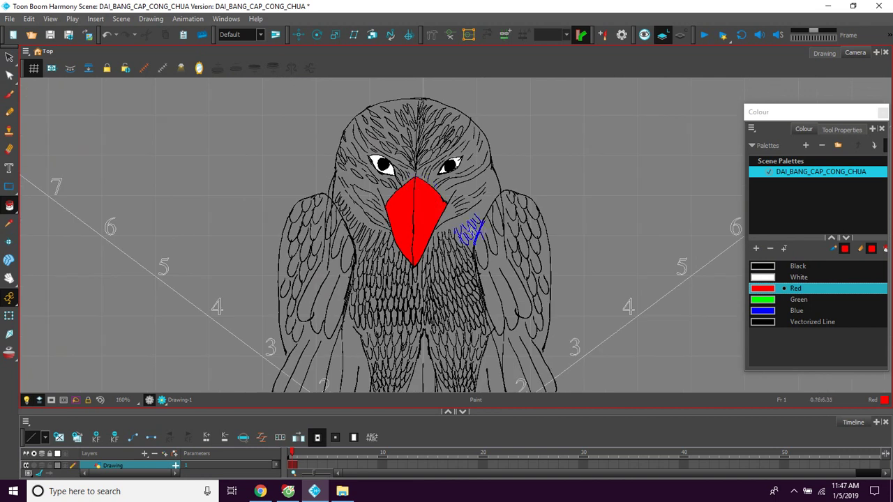
pyautogui.press('space')
pyautogui.moveTo(454, 240); pyautogui.dragTo(421, 217)
pyautogui.moveTo(414, 264)
pyautogui.mouseDown()
pyautogui.moveTo(385, 215)
pyautogui.moveTo(430, 207)
pyautogui.moveTo(442, 263)
pyautogui.moveTo(454, 269)
pyautogui.mouseUp()
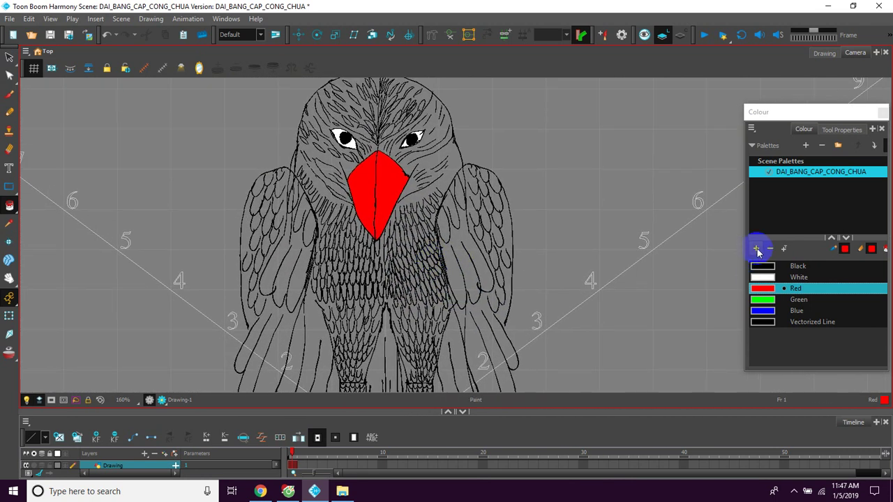
pyautogui.click(757, 250)
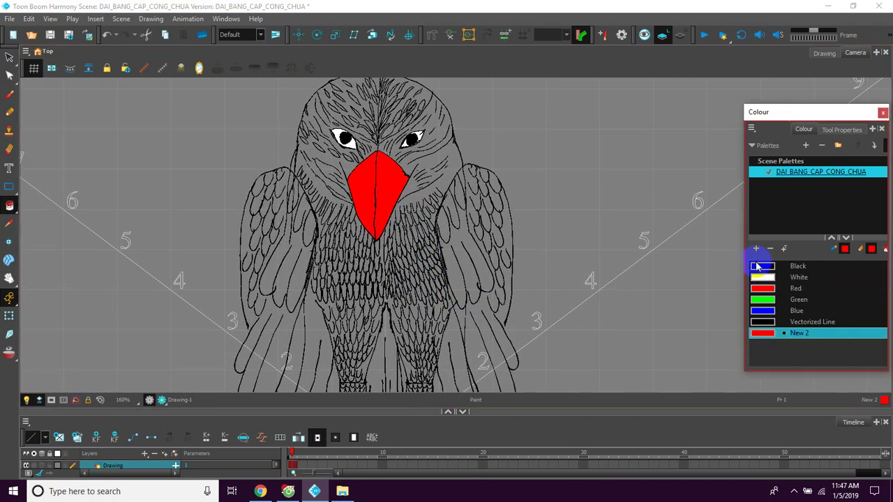
pyautogui.doubleClick(760, 333)
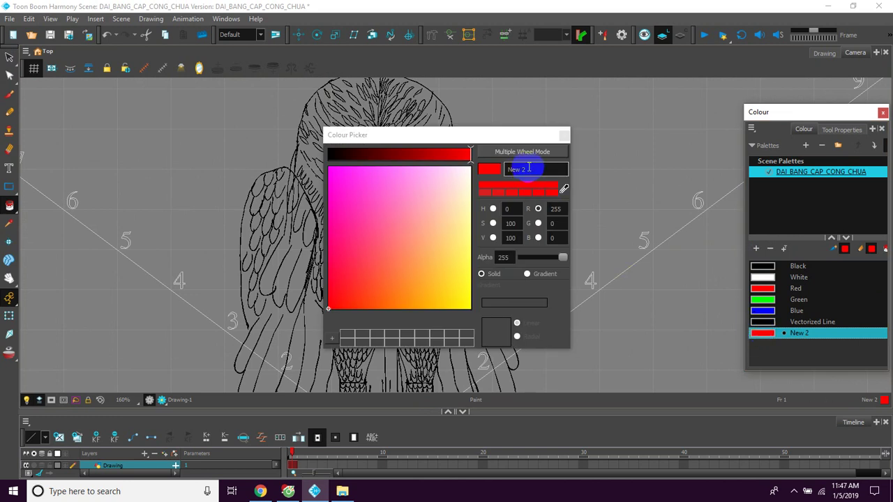
pyautogui.click(491, 166)
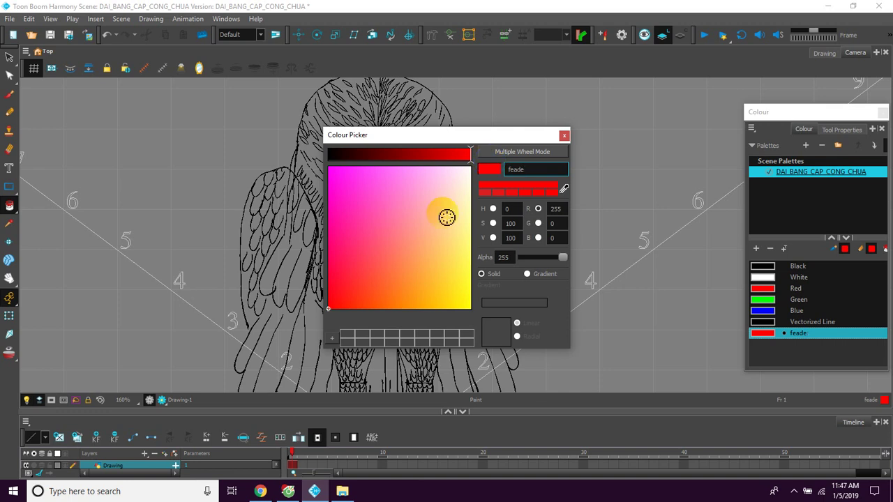
# Change the feade swatch to an orange-brown, R 167, G 92, B 38.
pyautogui.click(391, 154)
pyautogui.click(407, 154)
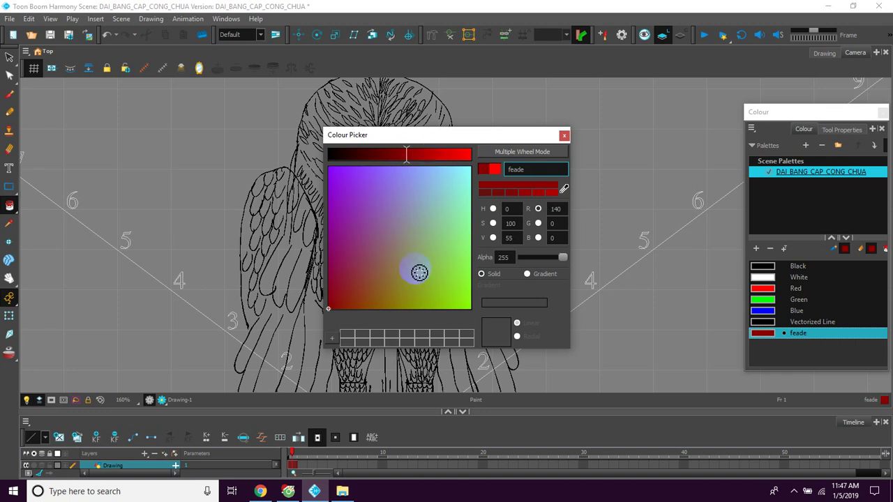
pyautogui.moveTo(394, 292)
pyautogui.mouseDown()
pyautogui.moveTo(362, 268)
pyautogui.moveTo(377, 212)
pyautogui.mouseUp()
pyautogui.click(343, 207)
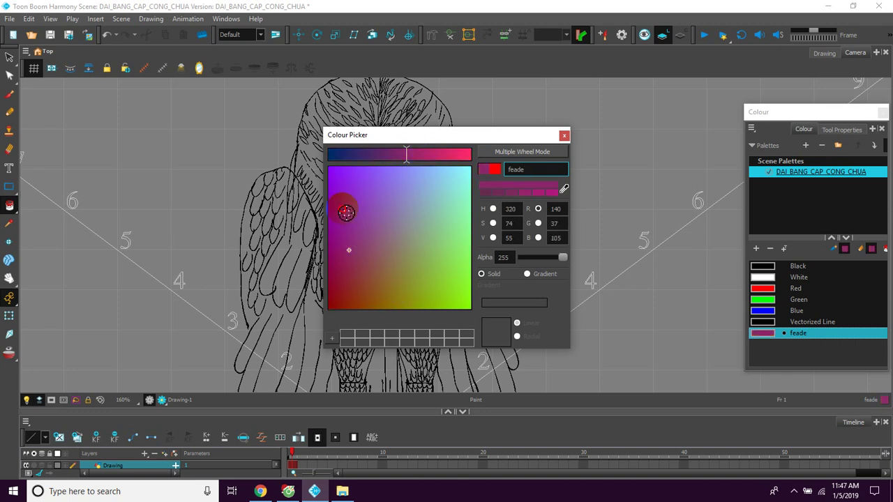
pyautogui.click(509, 151)
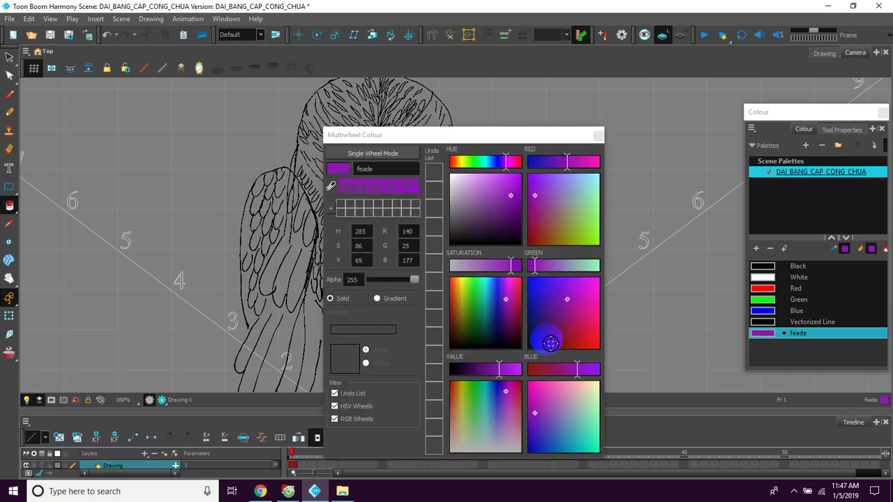
pyautogui.click(584, 339)
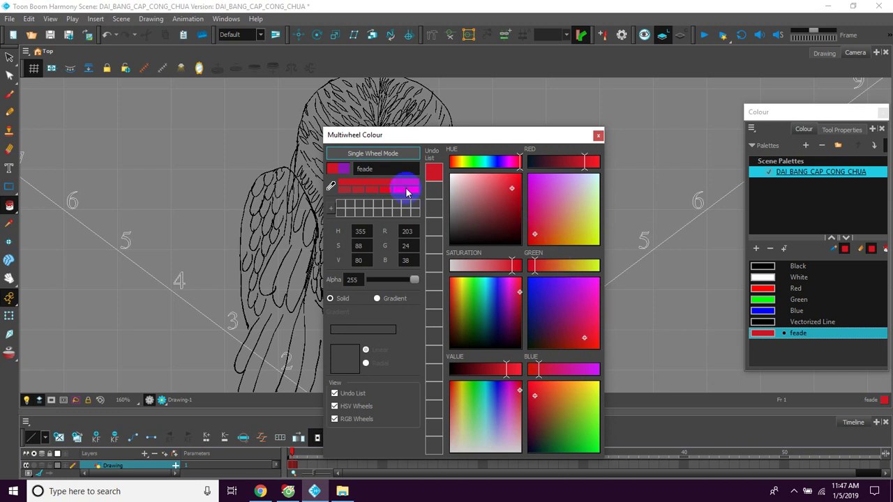
pyautogui.click(552, 403)
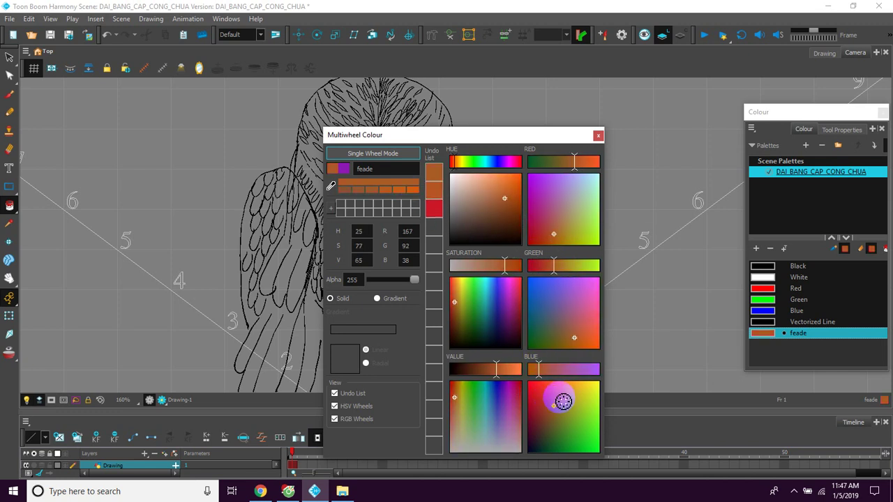
pyautogui.click(561, 403)
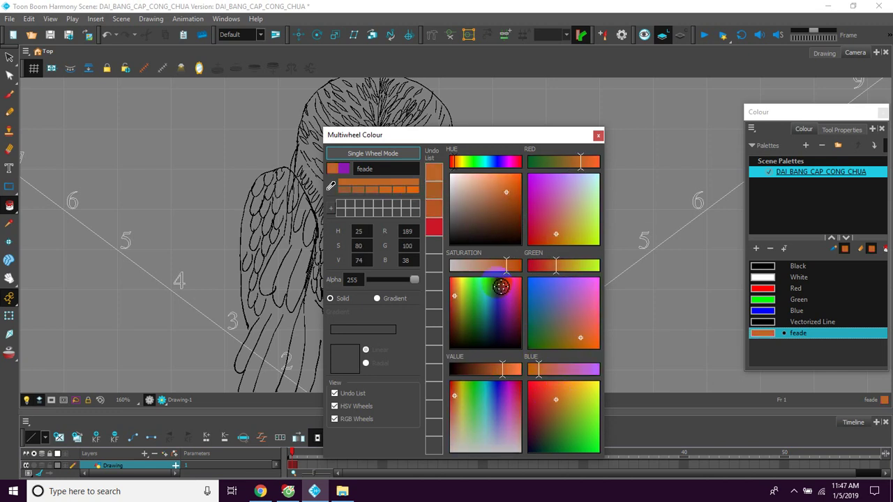
pyautogui.click(428, 174)
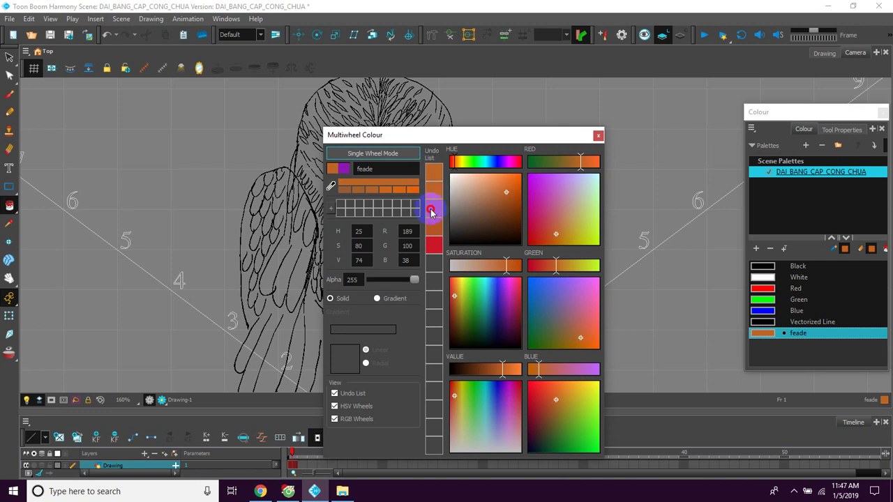
pyautogui.click(430, 208)
pyautogui.click(598, 134)
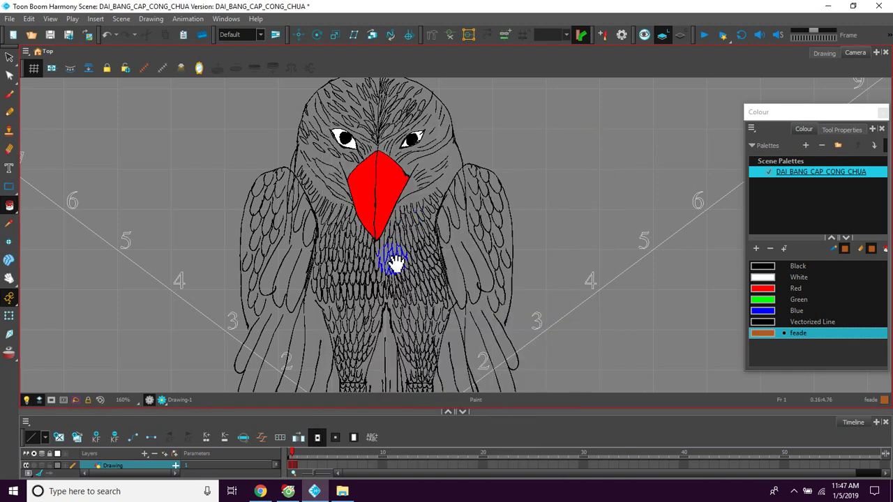
# Fill both halves of the eagle's head and the connected neck feathers with the feade colour.
pyautogui.moveTo(394, 273); pyautogui.dragTo(400, 237)
pyautogui.scroll(-2, 405, 238)
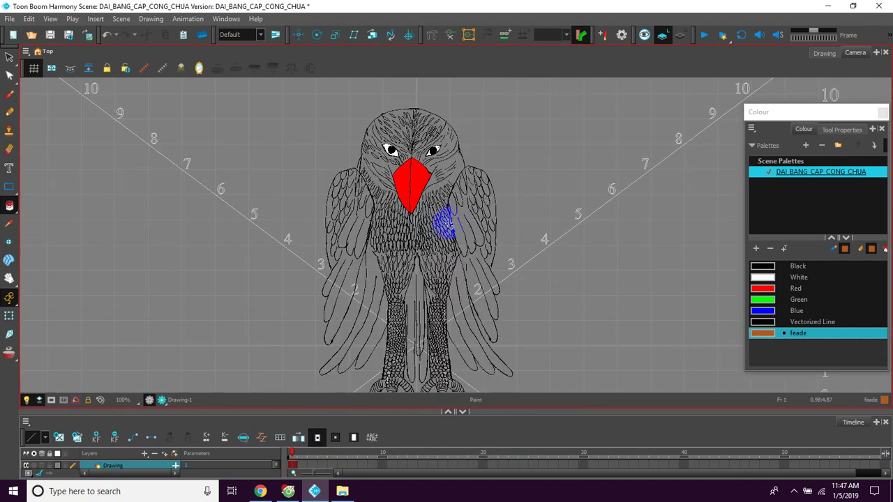
pyautogui.scroll(3, 445, 226)
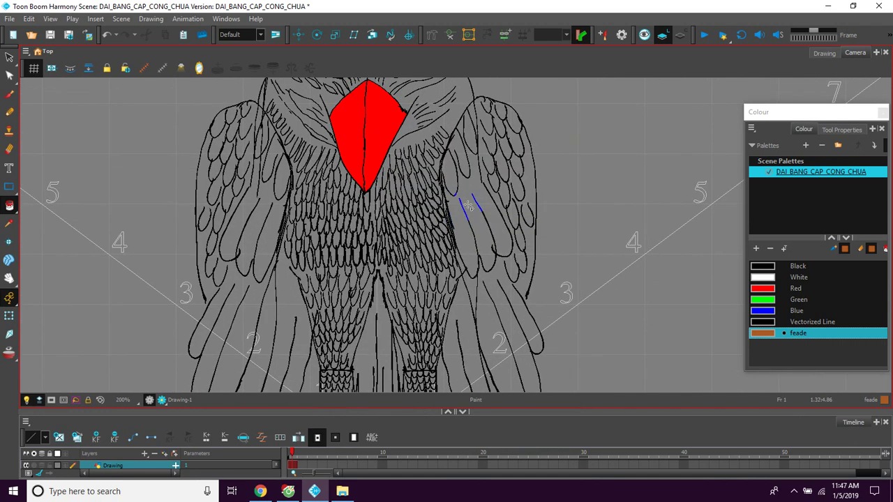
pyautogui.scroll(1, 469, 206)
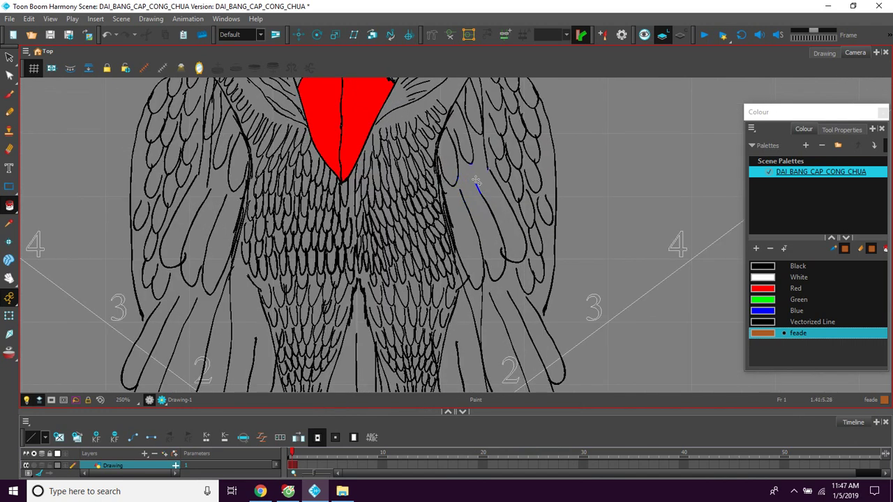
pyautogui.click(13, 206)
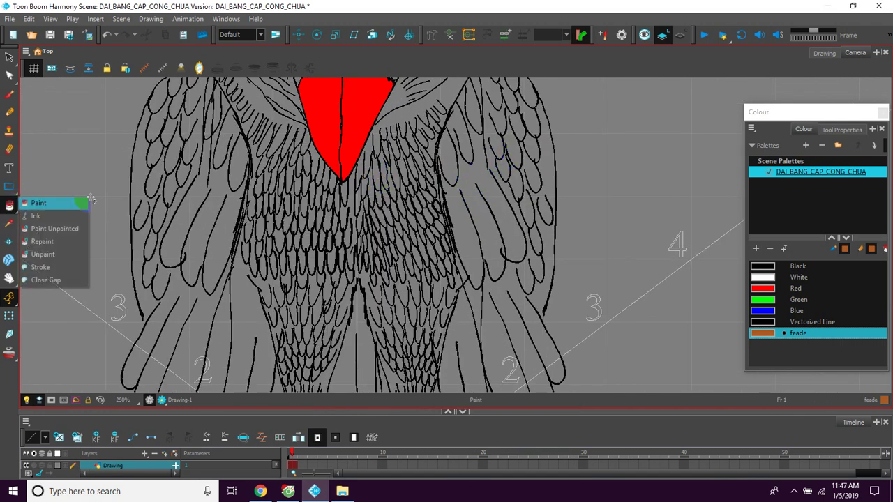
pyautogui.click(517, 126)
pyautogui.moveTo(396, 160); pyautogui.dragTo(418, 216)
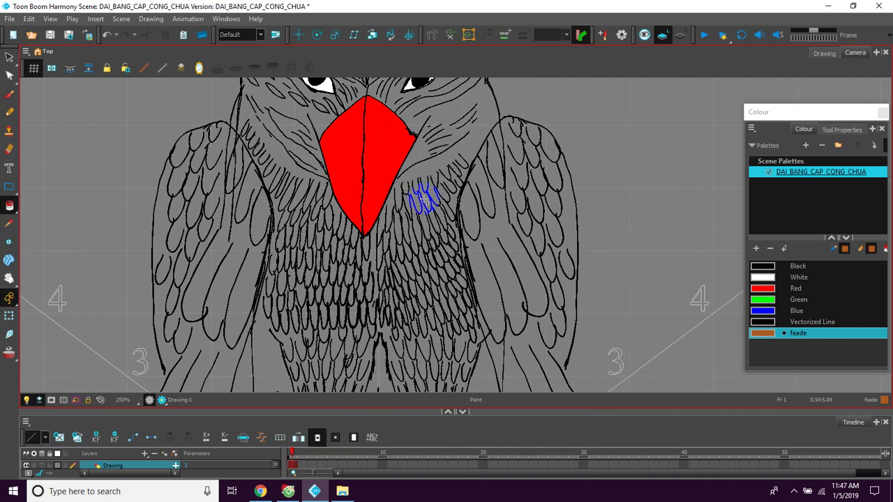
pyautogui.click(422, 218)
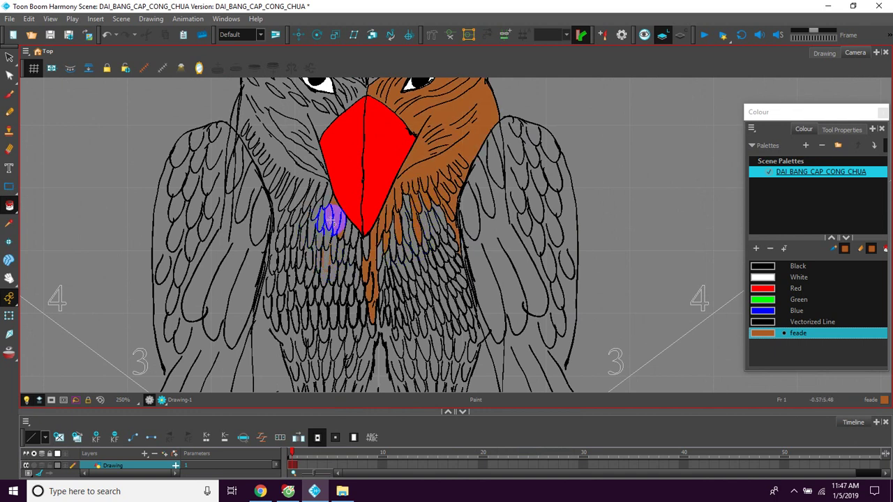
pyautogui.click(296, 162)
# Fill the long inner feathers beside both legs and the connected thigh feathers with the feade colour.
pyautogui.press('space')
pyautogui.moveTo(290, 134)
pyautogui.mouseDown()
pyautogui.moveTo(301, 193)
pyautogui.moveTo(333, 221)
pyautogui.moveTo(345, 207)
pyautogui.mouseUp()
pyautogui.moveTo(282, 252); pyautogui.dragTo(307, 132)
pyautogui.moveTo(300, 234); pyautogui.dragTo(263, 139)
pyautogui.moveTo(365, 225); pyautogui.dragTo(329, 175)
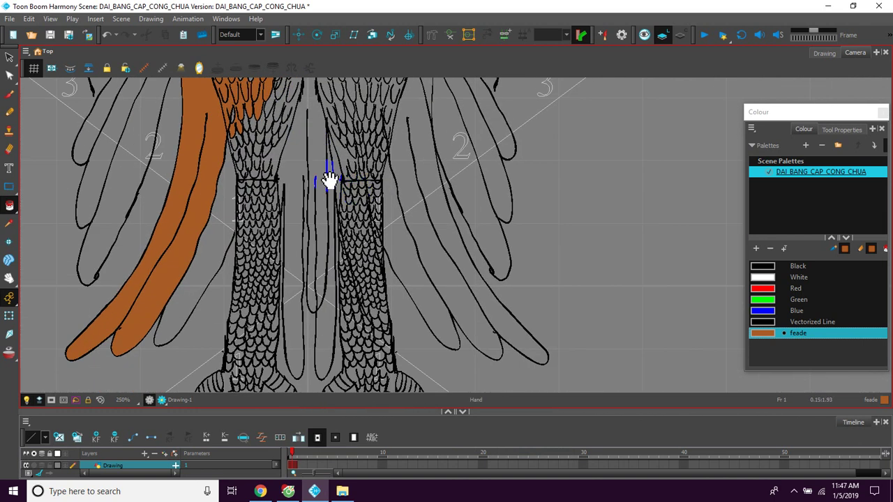
pyautogui.moveTo(404, 250); pyautogui.dragTo(420, 229)
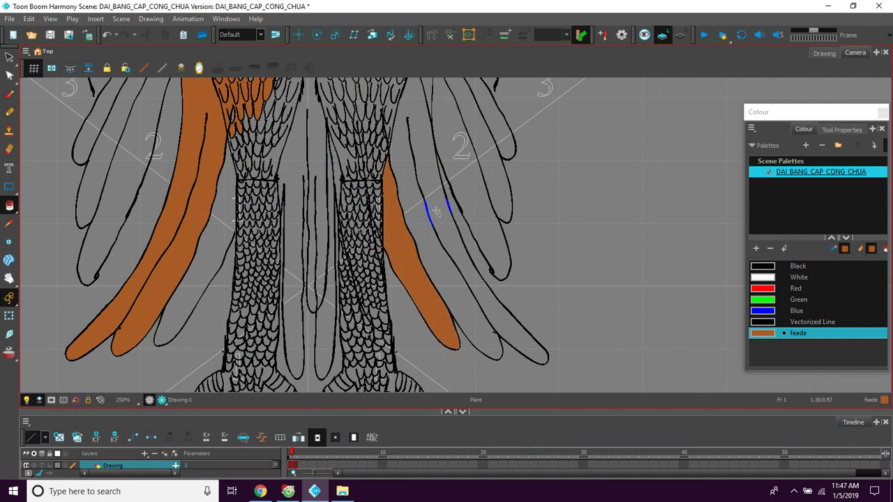
pyautogui.click(437, 211)
pyautogui.moveTo(433, 170); pyautogui.dragTo(424, 227)
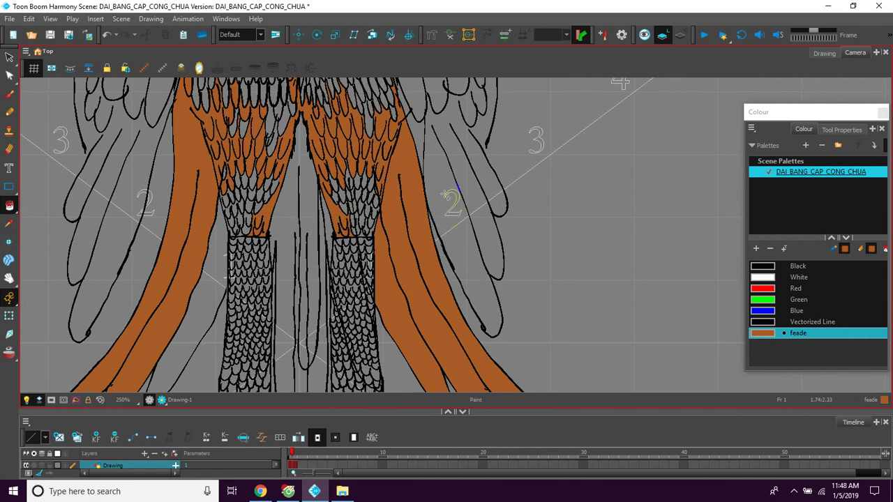
# Close the gap at the lower end of the right wing's outer outline with a Black brush stroke.
pyautogui.moveTo(462, 217); pyautogui.dragTo(447, 234)
pyautogui.moveTo(471, 200); pyautogui.dragTo(459, 213)
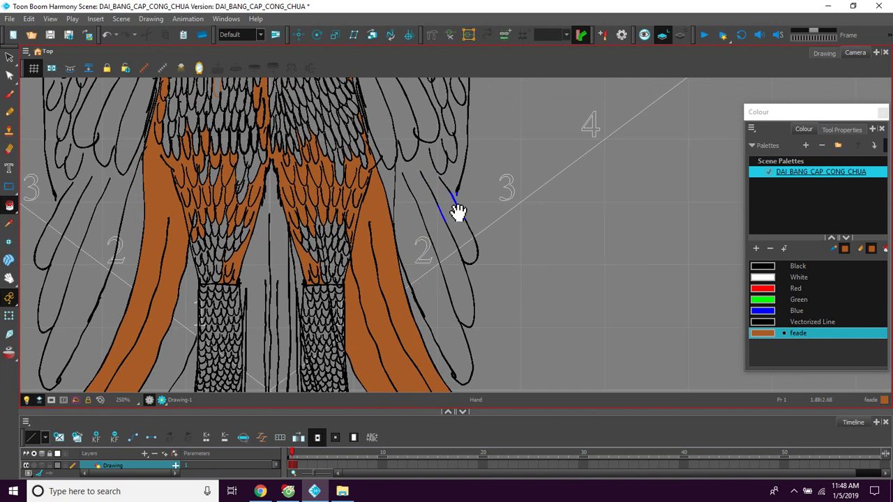
pyautogui.scroll(1, 460, 209)
pyautogui.scroll(1, 461, 188)
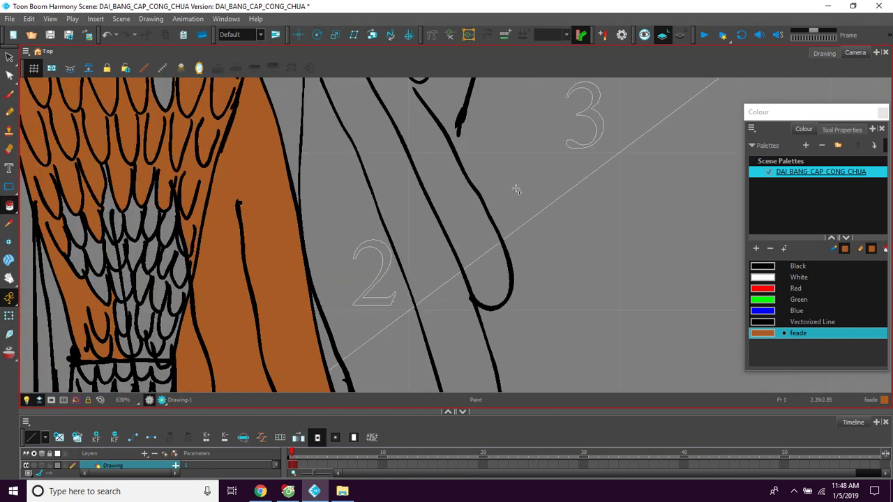
pyautogui.click(781, 266)
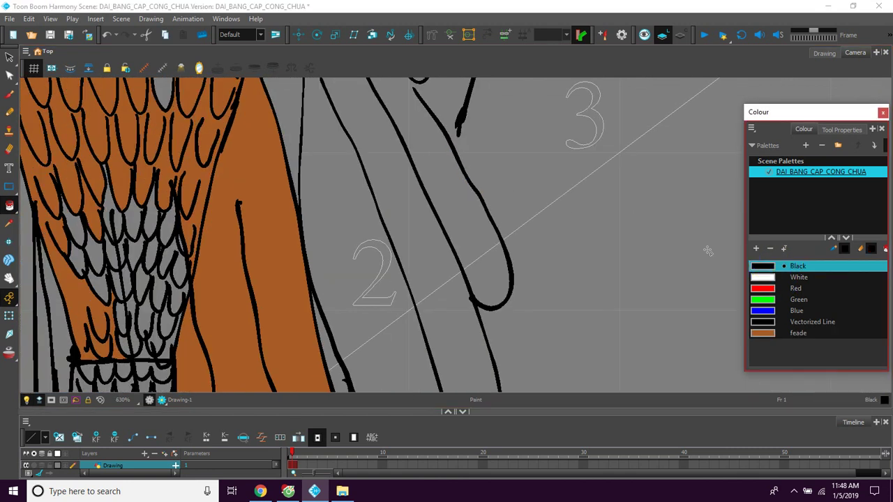
pyautogui.click(460, 132)
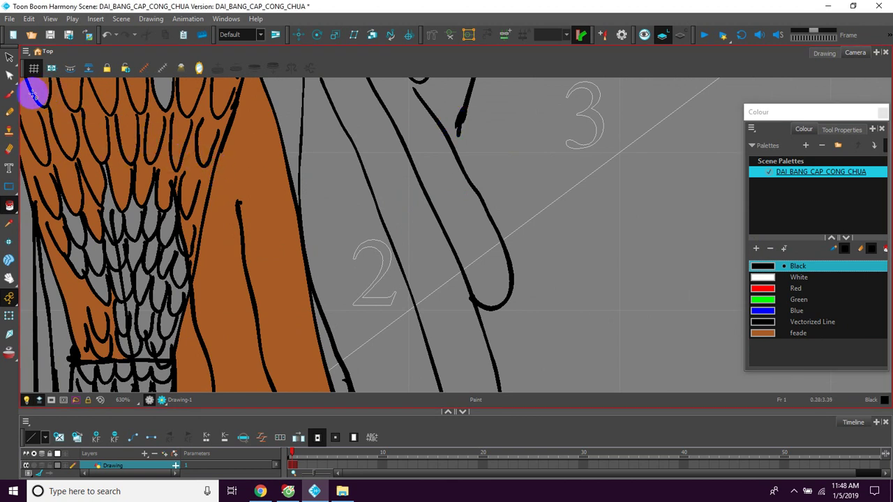
pyautogui.click(9, 94)
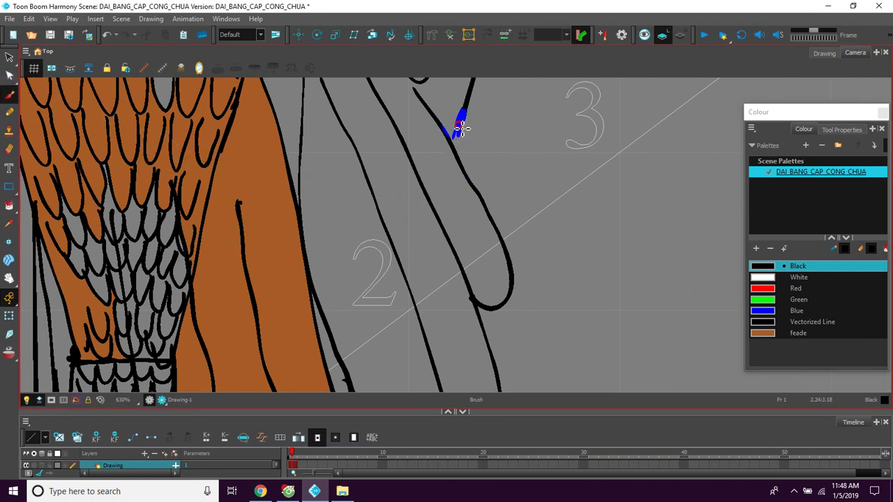
pyautogui.press('space')
# Check the wing outlines for openings and close the gap at the left wing's lower outer end in Black.
pyautogui.moveTo(436, 154); pyautogui.dragTo(441, 275)
pyautogui.moveTo(441, 106); pyautogui.dragTo(447, 267)
pyautogui.moveTo(442, 123); pyautogui.dragTo(450, 268)
pyautogui.moveTo(427, 110)
pyautogui.mouseDown()
pyautogui.moveTo(432, 214)
pyautogui.moveTo(398, 160)
pyautogui.moveTo(420, 165)
pyautogui.mouseUp()
pyautogui.scroll(-5, 420, 165)
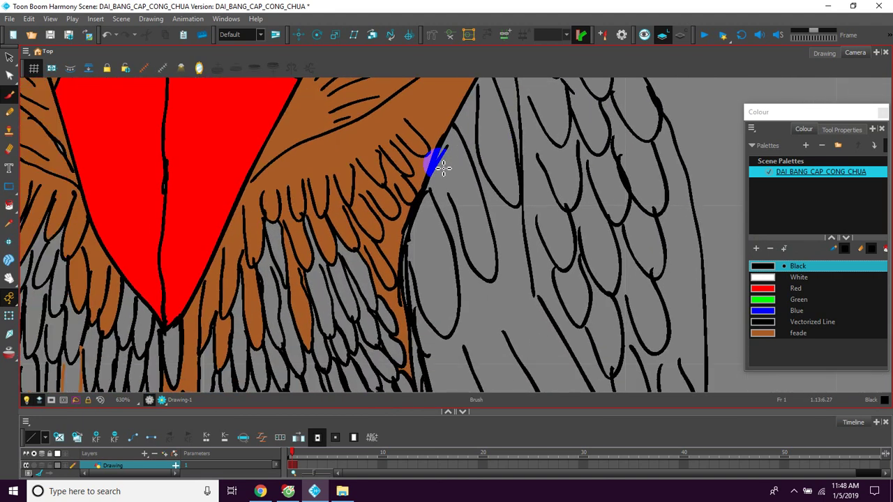
pyautogui.press('space')
pyautogui.moveTo(298, 204); pyautogui.dragTo(372, 199)
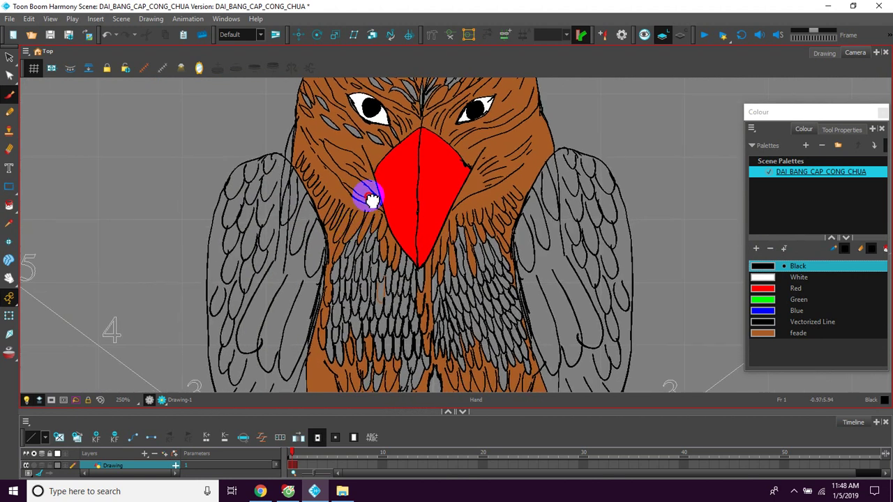
pyautogui.moveTo(339, 258); pyautogui.dragTo(367, 171)
pyautogui.moveTo(335, 293); pyautogui.dragTo(357, 219)
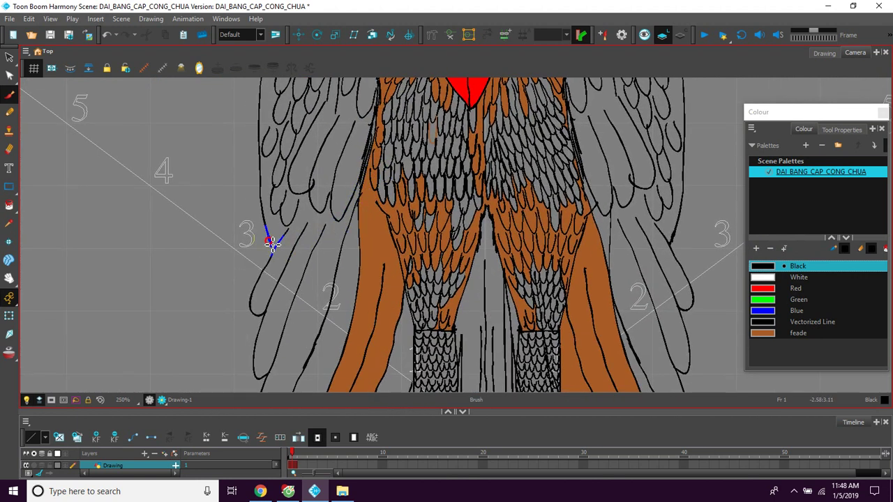
pyautogui.moveTo(272, 245); pyautogui.dragTo(293, 205)
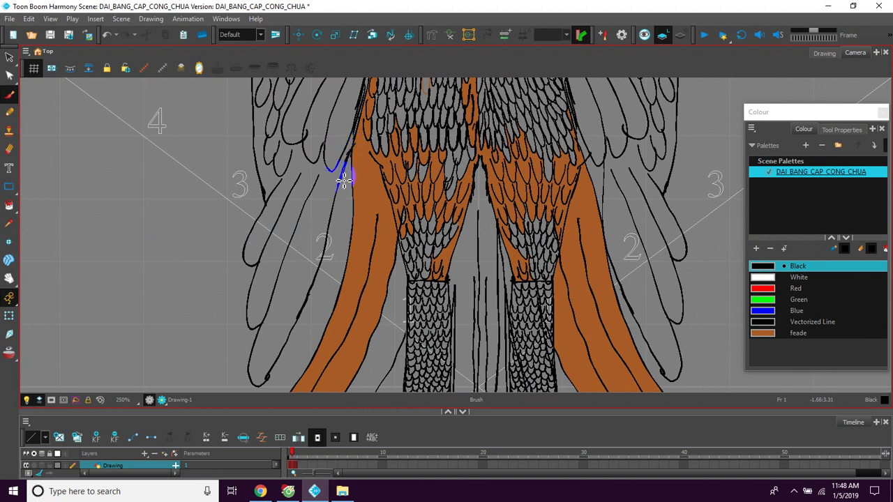
pyautogui.moveTo(331, 238); pyautogui.dragTo(302, 256)
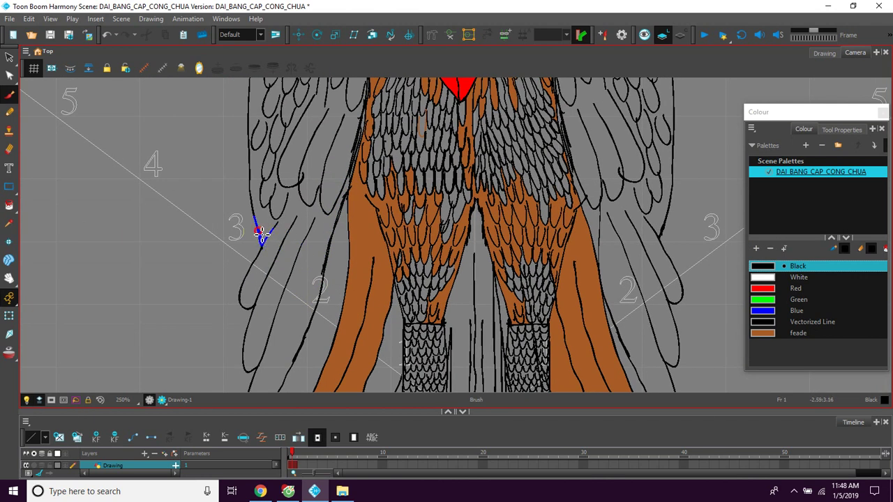
pyautogui.moveTo(292, 148); pyautogui.dragTo(291, 249)
pyautogui.moveTo(307, 168)
pyautogui.mouseDown()
pyautogui.moveTo(288, 245)
pyautogui.moveTo(289, 212)
pyautogui.moveTo(272, 198)
pyautogui.mouseUp()
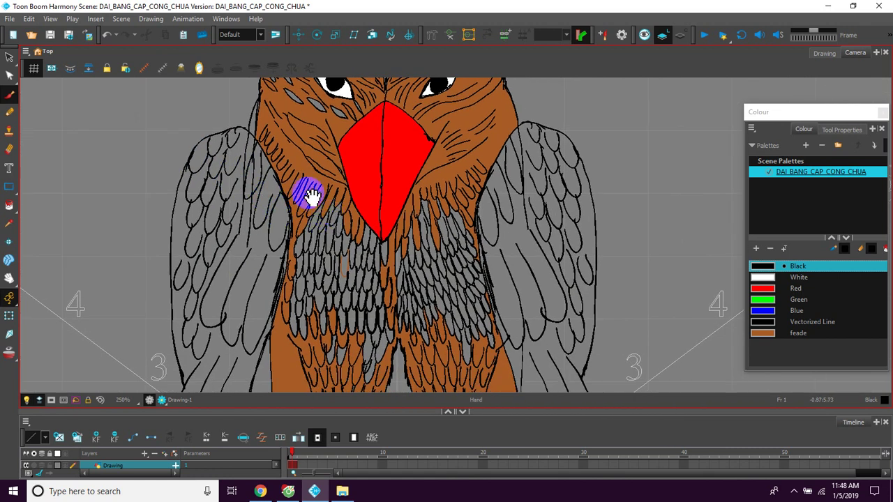
# Fill the feathers of both wings with the feade colour using the Paint tool.
pyautogui.click(8, 206)
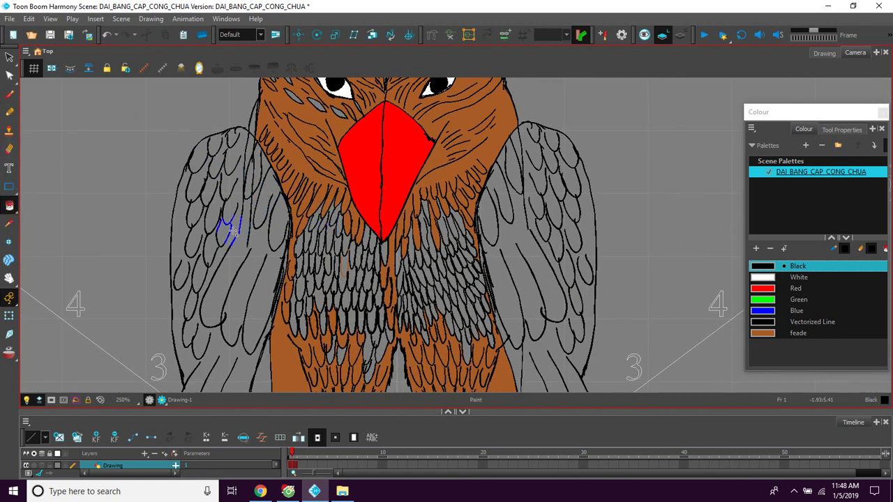
pyautogui.click(762, 333)
pyautogui.click(237, 253)
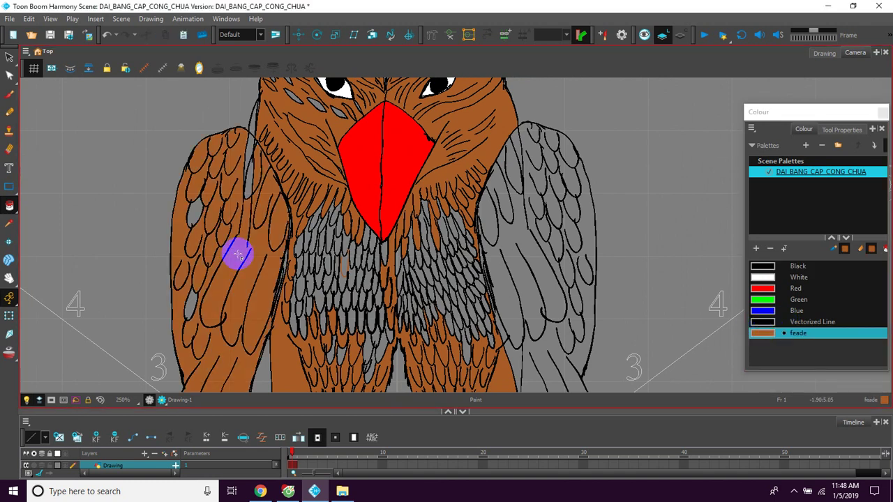
pyautogui.click(509, 230)
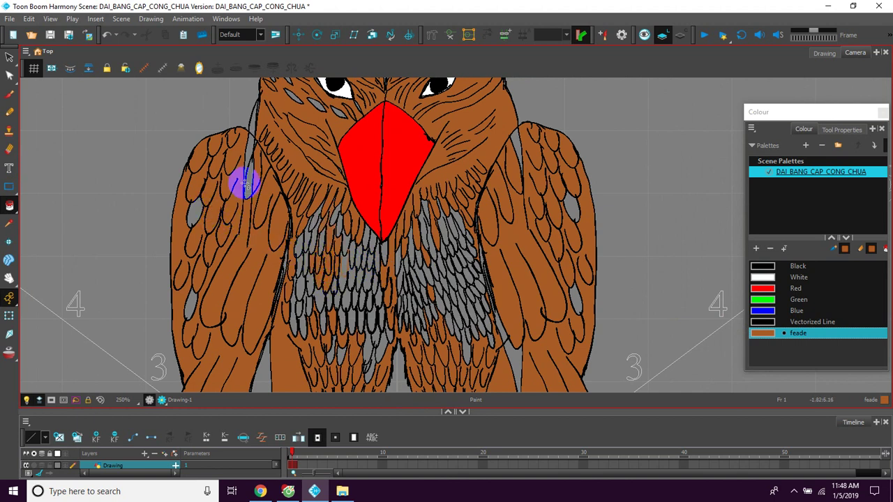
# Fill scattered unpainted chest feathers on both sides of the beak's tip in White.
pyautogui.moveTo(564, 228); pyautogui.dragTo(526, 166)
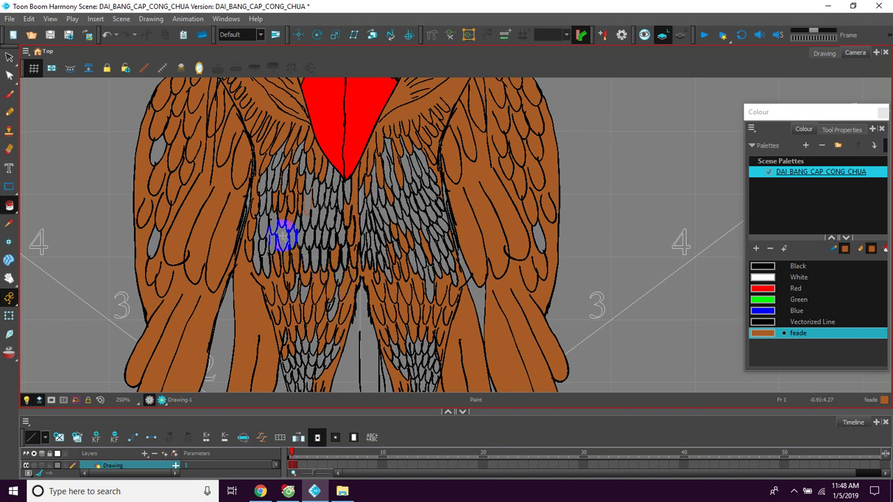
pyautogui.click(762, 277)
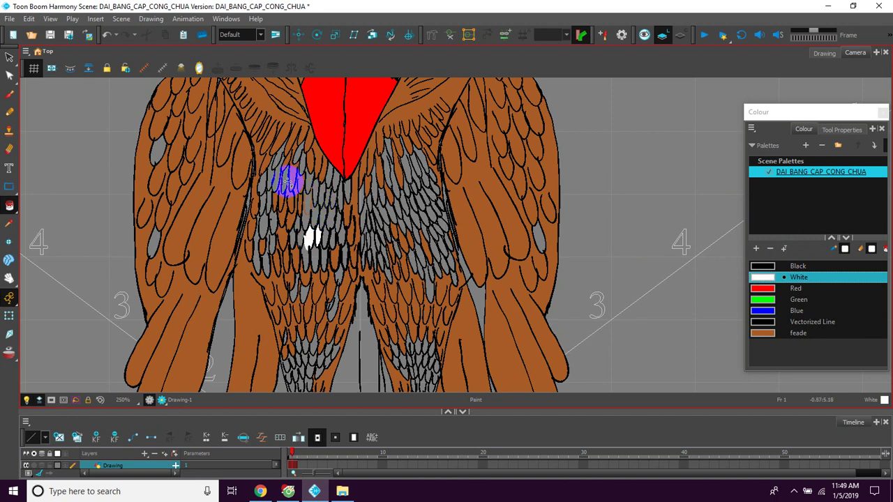
pyautogui.click(263, 184)
pyautogui.click(263, 223)
pyautogui.click(258, 252)
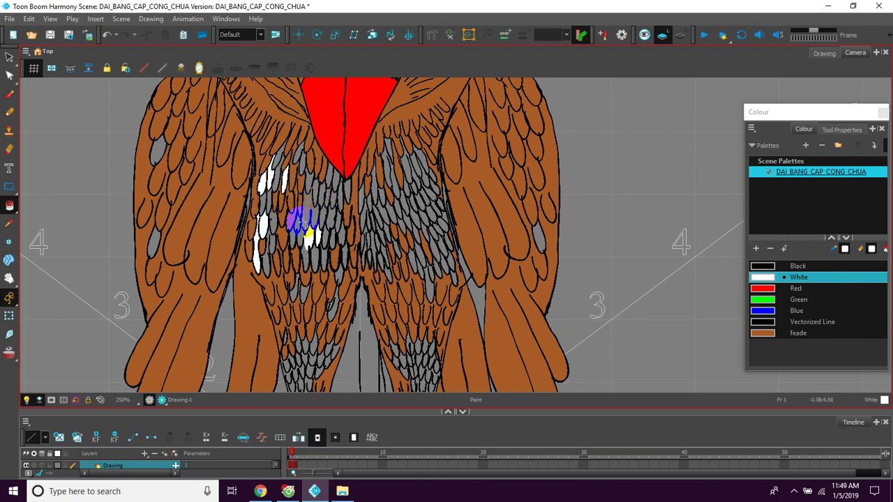
pyautogui.click(416, 215)
pyautogui.click(385, 162)
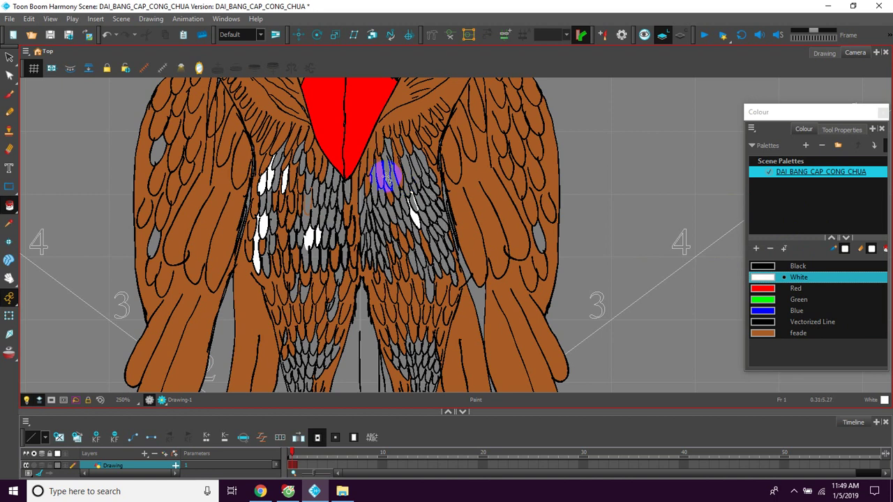
# Fill the unpainted feather on the right wing and the two on the left wing in White.
pyautogui.click(536, 236)
pyautogui.click(155, 154)
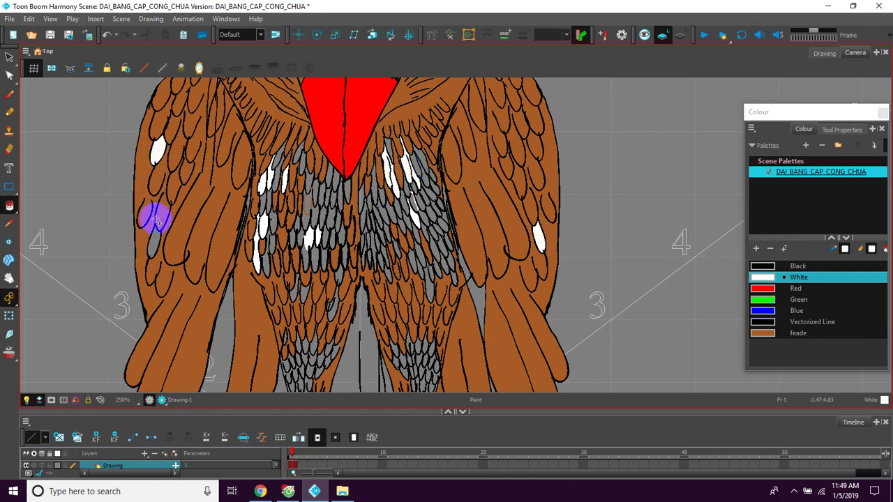
pyautogui.click(157, 242)
# Fill more feathers in White across the chest and down the left thigh to the lower leg.
pyautogui.press('space')
pyautogui.moveTo(363, 260)
pyautogui.mouseDown()
pyautogui.moveTo(352, 321)
pyautogui.moveTo(355, 241)
pyautogui.mouseUp()
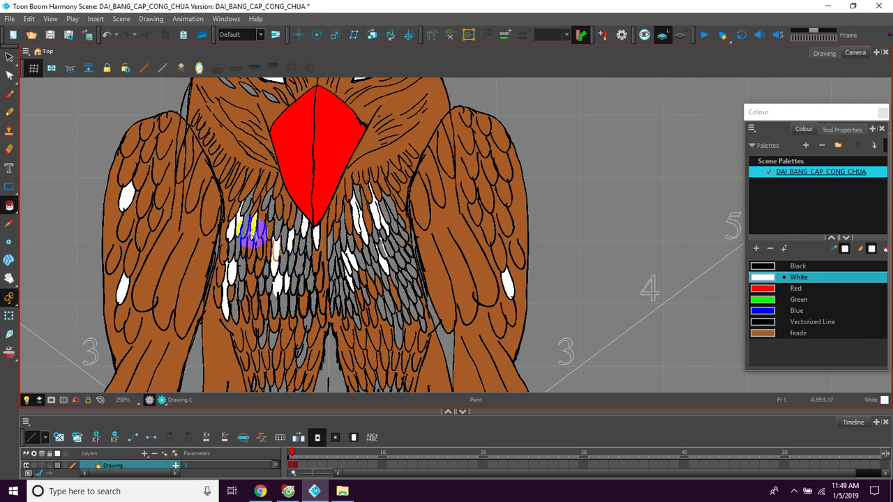
pyautogui.scroll(-4, 252, 232)
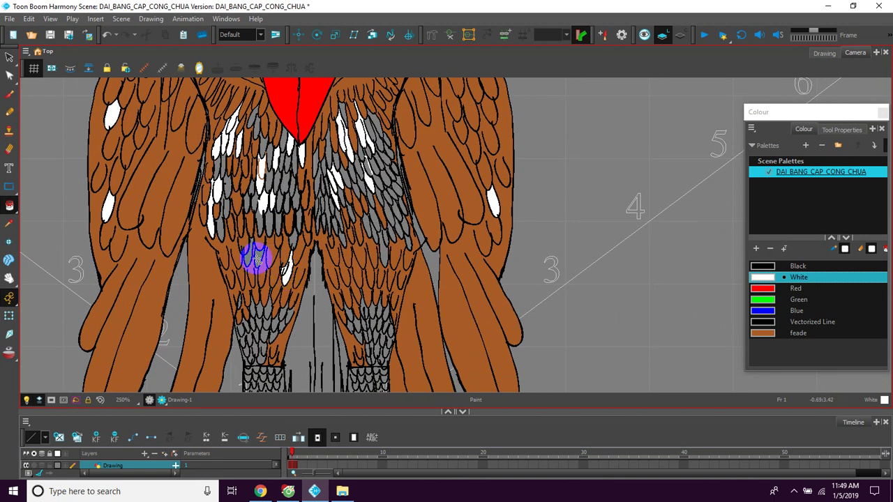
pyautogui.scroll(-1, 272, 282)
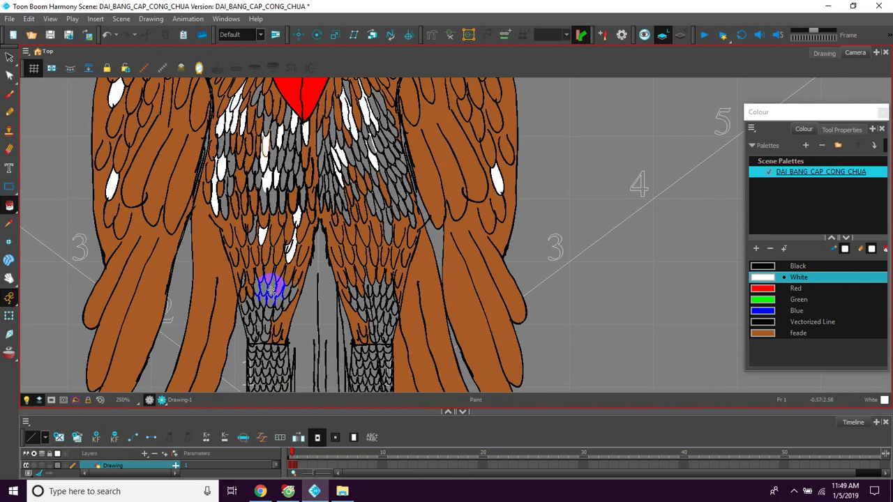
pyautogui.scroll(-2, 259, 327)
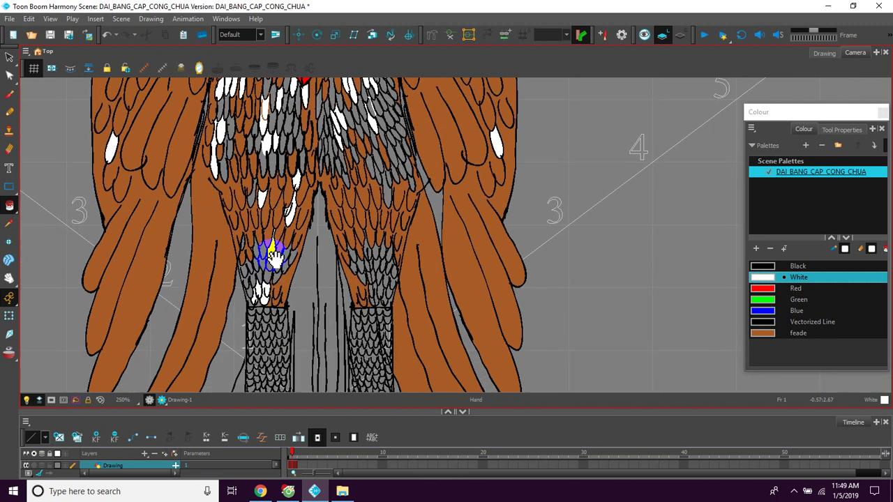
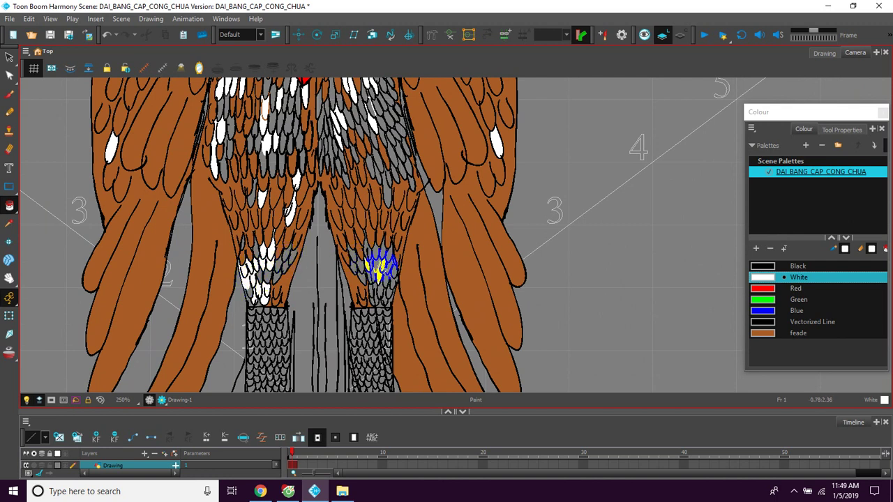
# Fill scattered unpainted feathers at the lower end of the right leg's plumage in White.
pyautogui.scroll(4, 377, 269)
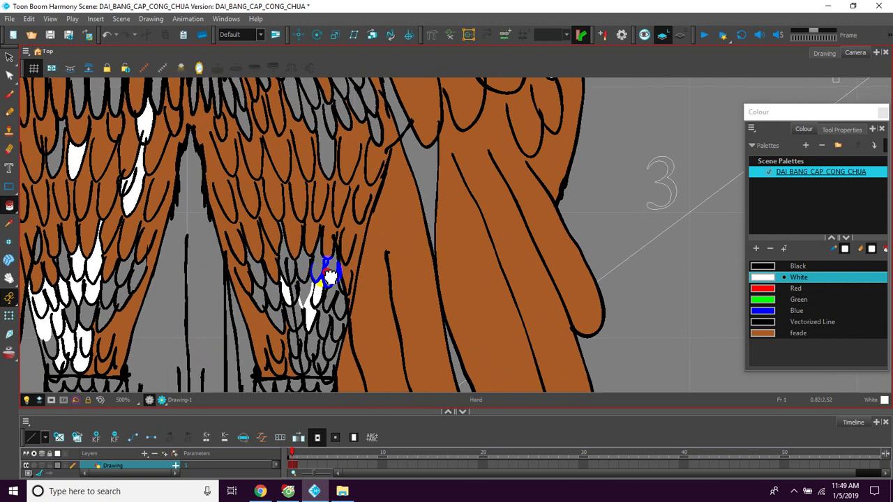
pyautogui.click(335, 263)
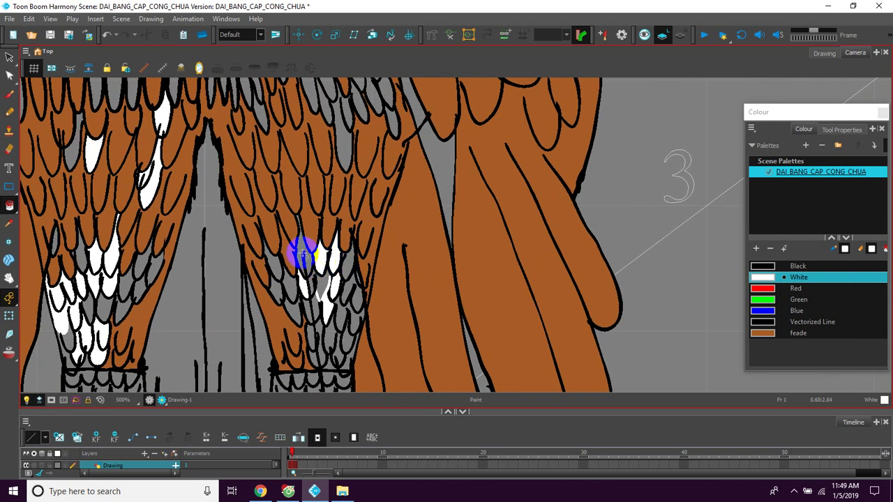
pyautogui.click(304, 254)
pyautogui.click(274, 288)
pyautogui.click(348, 292)
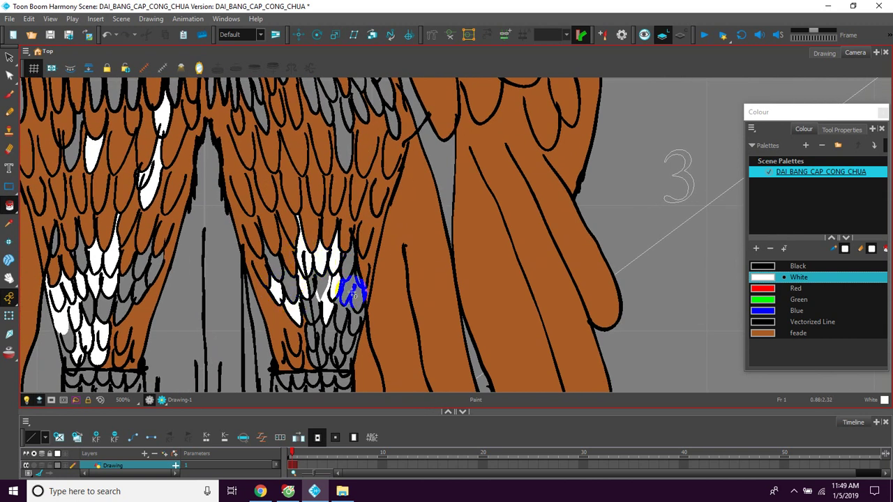
pyautogui.click(329, 316)
pyautogui.click(323, 348)
# Fill the unpainted feather on the right thigh and several on the right side of the chest in White.
pyautogui.moveTo(317, 262); pyautogui.dragTo(327, 336)
pyautogui.click(351, 217)
pyautogui.moveTo(325, 171); pyautogui.dragTo(354, 259)
pyautogui.click(386, 223)
pyautogui.click(368, 175)
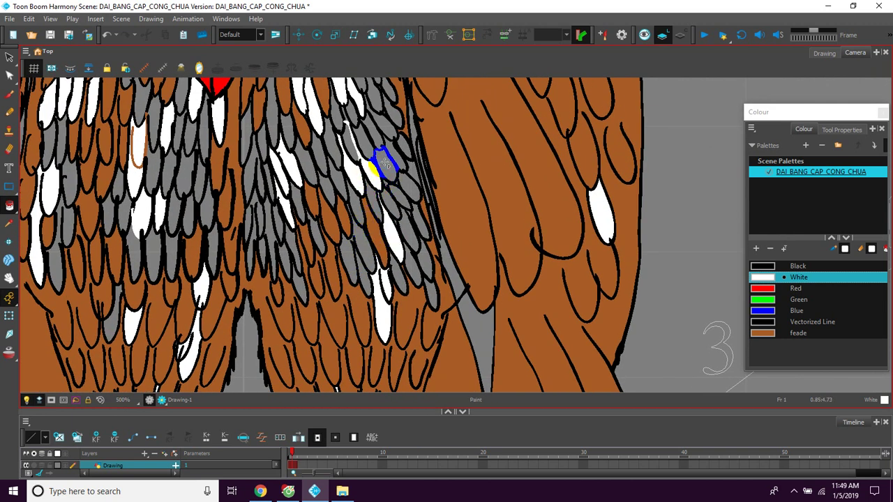
pyautogui.click(365, 142)
# Fill further chest feathers beneath the beak in White and undo the fill that spreads over the connected brown feathers.
pyautogui.moveTo(377, 147); pyautogui.dragTo(386, 160)
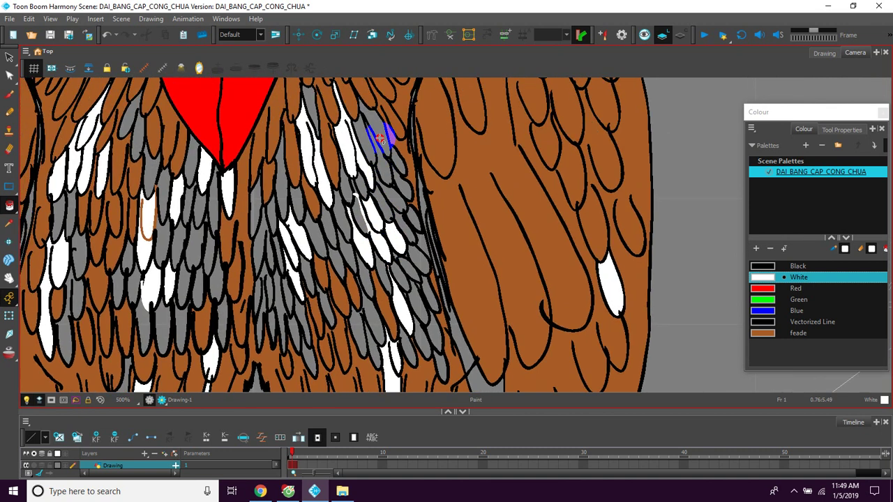
pyautogui.click(216, 290)
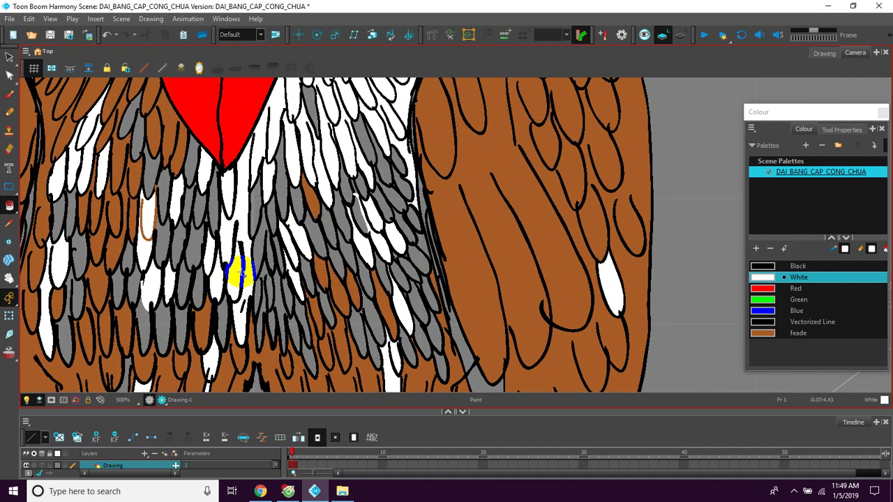
pyautogui.hotkey('ctrl', 'z')
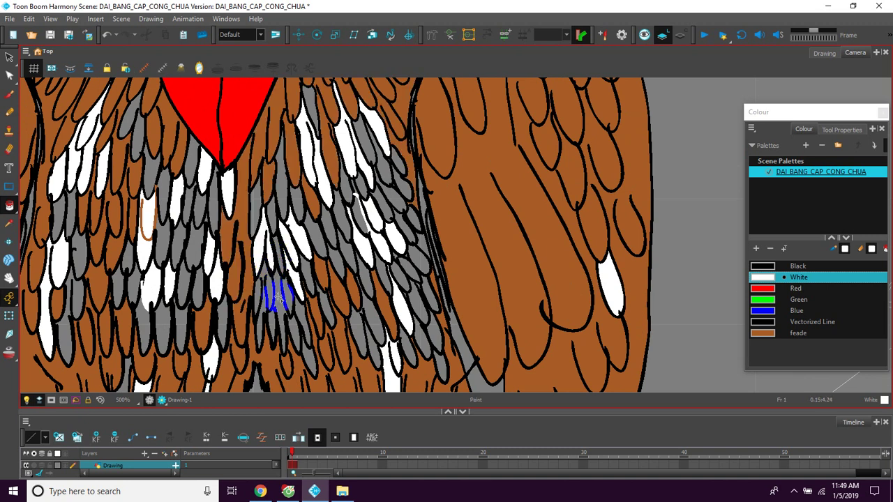
# Paint several grey feathers in the lower belly White.
pyautogui.click(276, 305)
pyautogui.click(181, 327)
pyautogui.click(164, 333)
# Paint the grey feathers in the left half of the belly and just below the red shape with the brown feade colour.
pyautogui.press('space')
pyautogui.click(798, 333)
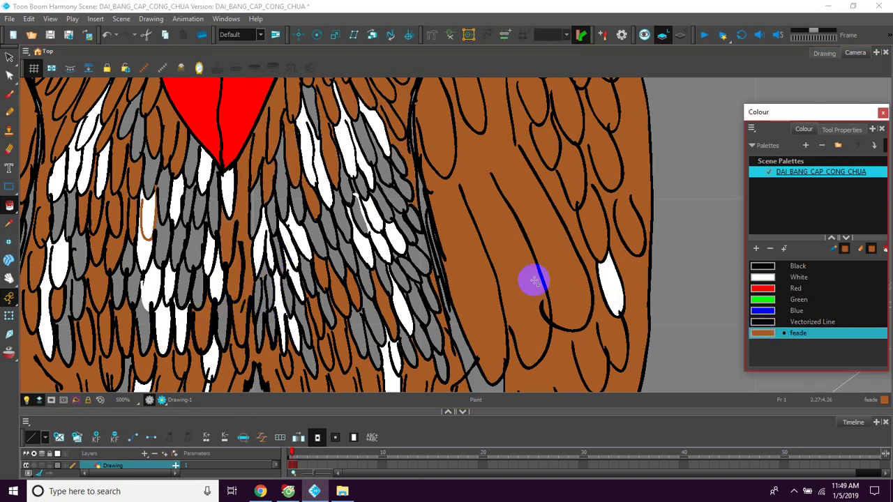
pyautogui.click(184, 284)
pyautogui.click(186, 213)
pyautogui.click(179, 240)
pyautogui.click(162, 244)
pyautogui.click(167, 210)
pyautogui.click(165, 183)
pyautogui.click(145, 173)
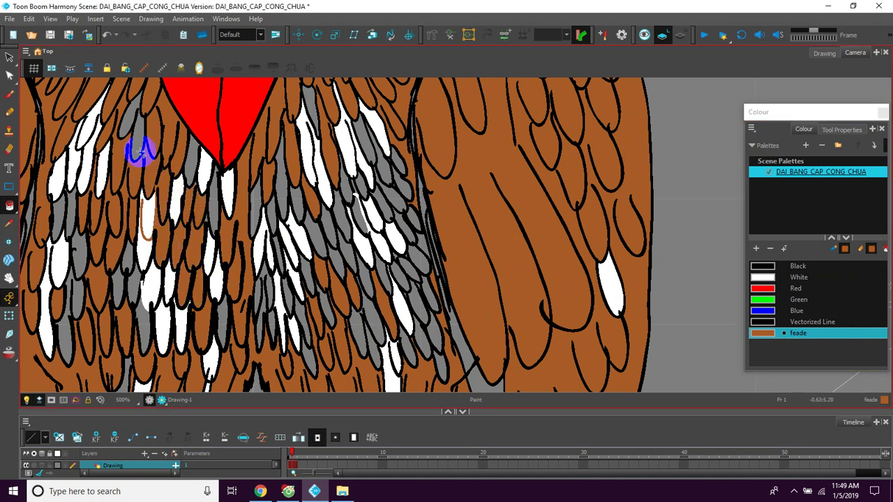
pyautogui.click(210, 169)
pyautogui.click(220, 202)
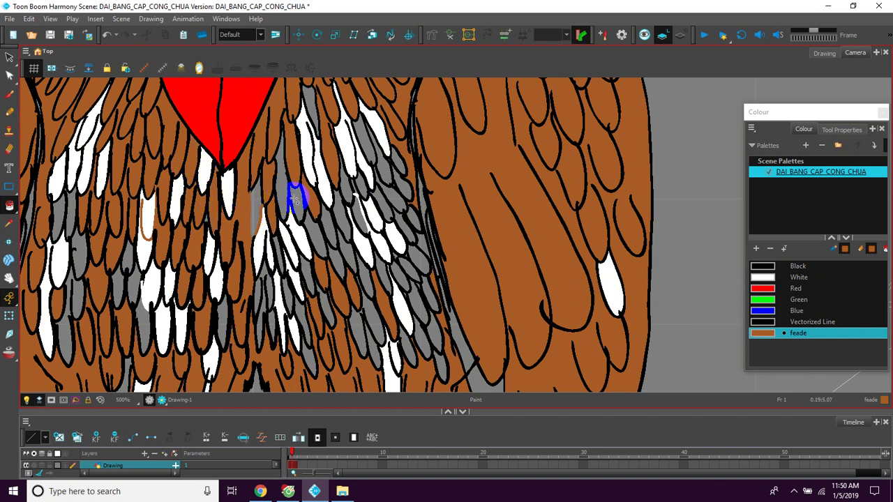
# Paint grey feathers across the right half of the belly in the feade brown.
pyautogui.click(267, 222)
pyautogui.click(310, 248)
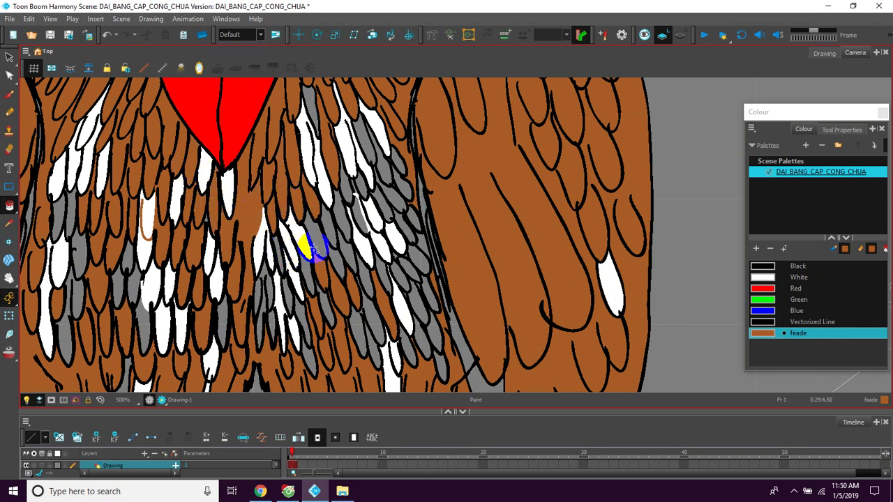
pyautogui.click(343, 224)
pyautogui.moveTo(345, 258)
pyautogui.mouseDown()
pyautogui.moveTo(385, 247)
pyautogui.moveTo(389, 265)
pyautogui.moveTo(373, 313)
pyautogui.moveTo(388, 144)
pyautogui.moveTo(454, 249)
pyautogui.moveTo(367, 177)
pyautogui.moveTo(407, 159)
pyautogui.mouseUp()
pyautogui.click(407, 159)
pyautogui.click(438, 138)
pyautogui.moveTo(390, 233); pyautogui.dragTo(400, 177)
pyautogui.moveTo(342, 234); pyautogui.dragTo(379, 199)
# Recolour the white feathers on the two upper thighs and the lower right belly with feade brown.
pyautogui.moveTo(288, 227)
pyautogui.mouseDown()
pyautogui.moveTo(247, 226)
pyautogui.moveTo(261, 258)
pyautogui.moveTo(223, 227)
pyautogui.moveTo(162, 221)
pyautogui.moveTo(151, 117)
pyautogui.moveTo(197, 107)
pyautogui.moveTo(177, 110)
pyautogui.moveTo(238, 153)
pyautogui.mouseUp()
pyautogui.moveTo(288, 264); pyautogui.dragTo(274, 198)
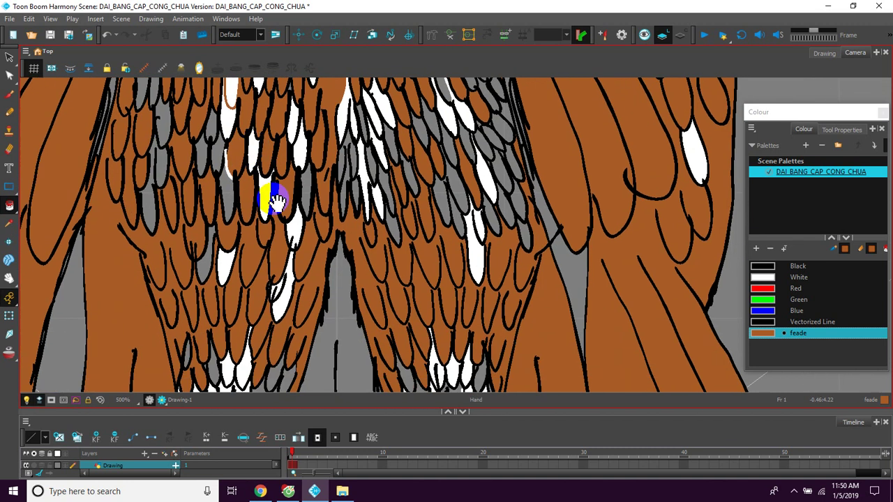
pyautogui.click(294, 226)
pyautogui.click(232, 263)
pyautogui.click(289, 301)
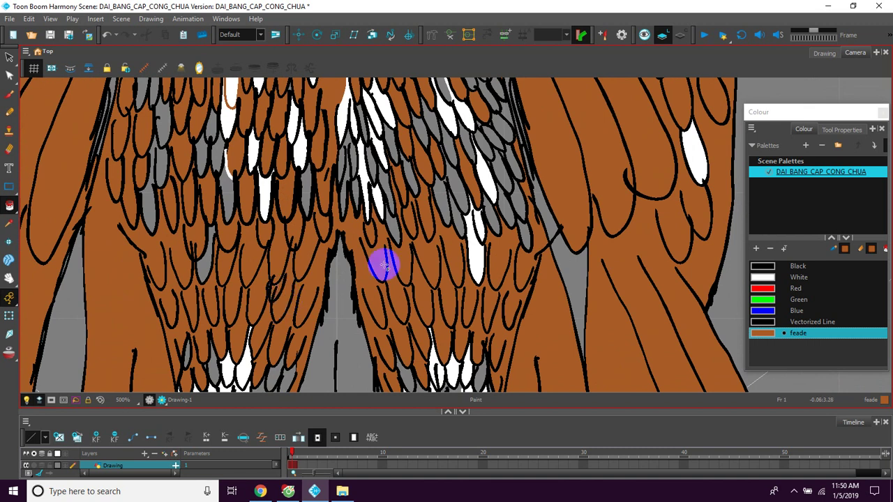
pyautogui.click(483, 256)
pyautogui.click(484, 184)
# Fill the wedge between the right thigh and wing, and the narrow strip above it, with White.
pyautogui.moveTo(487, 239); pyautogui.dragTo(473, 161)
pyautogui.moveTo(535, 182); pyautogui.dragTo(524, 243)
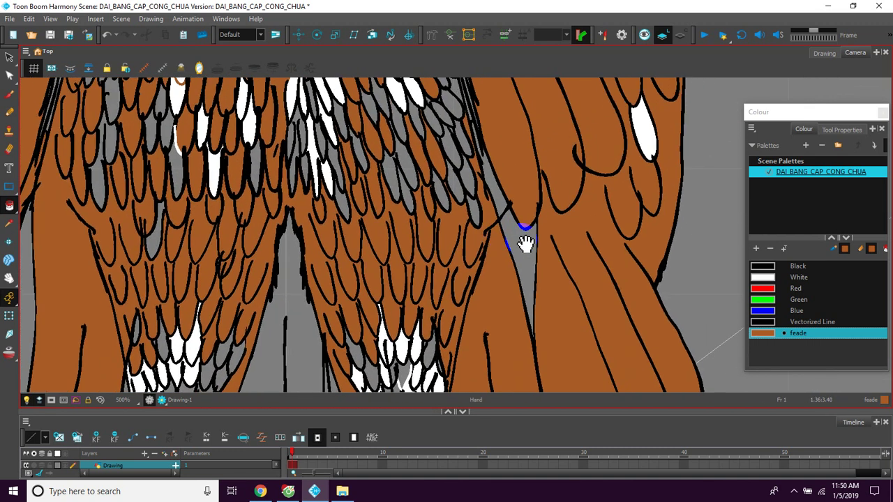
pyautogui.click(521, 246)
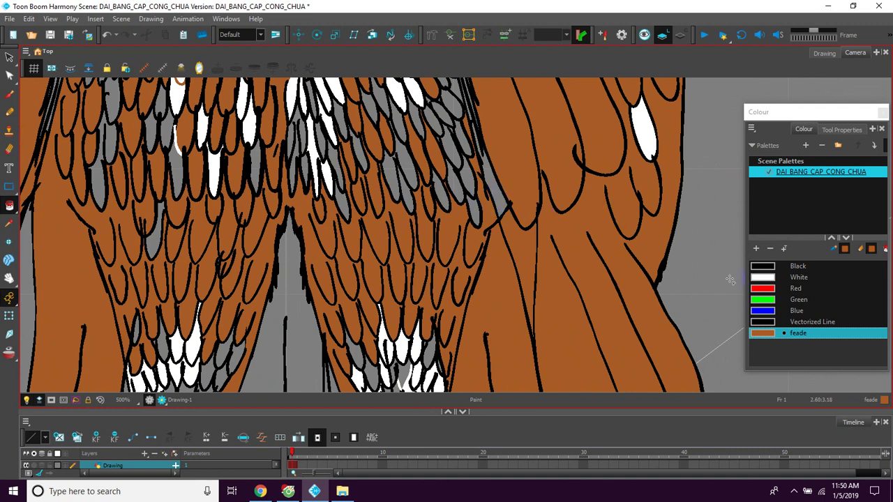
pyautogui.click(764, 277)
pyautogui.click(524, 259)
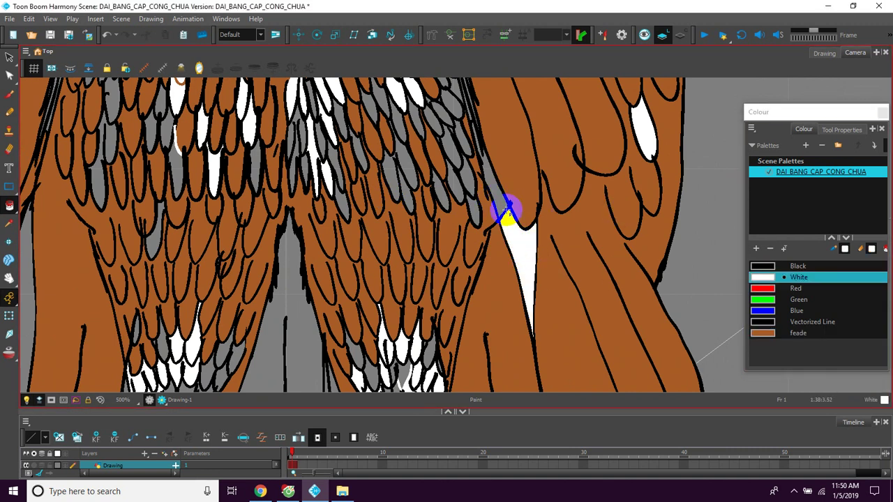
pyautogui.click(494, 190)
# Paint the slivers beside the left wing and scattered grey feathers in the left half of the belly White.
pyautogui.moveTo(388, 157); pyautogui.dragTo(452, 213)
pyautogui.moveTo(167, 255); pyautogui.dragTo(206, 296)
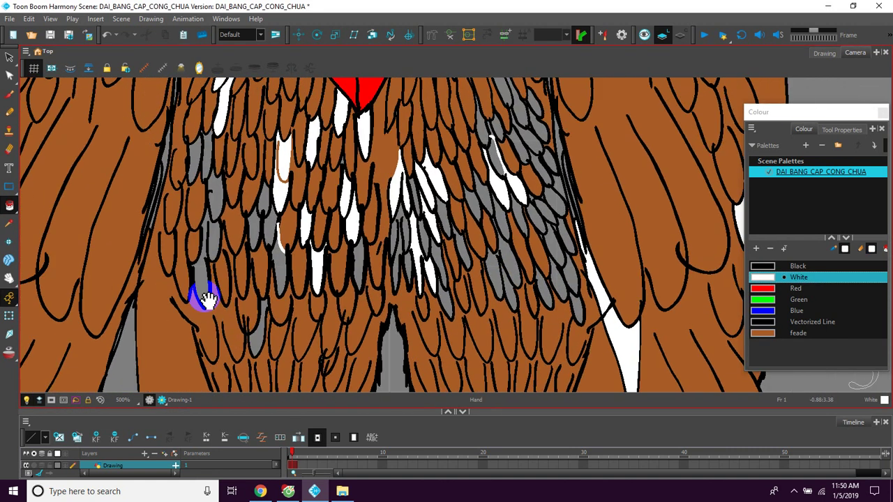
pyautogui.moveTo(163, 156)
pyautogui.mouseDown()
pyautogui.moveTo(156, 195)
pyautogui.moveTo(160, 176)
pyautogui.mouseUp()
pyautogui.click(160, 175)
pyautogui.moveTo(216, 204)
pyautogui.mouseDown()
pyautogui.moveTo(202, 265)
pyautogui.moveTo(251, 247)
pyautogui.moveTo(277, 265)
pyautogui.moveTo(257, 339)
pyautogui.moveTo(263, 221)
pyautogui.moveTo(255, 229)
pyautogui.moveTo(268, 228)
pyautogui.moveTo(187, 161)
pyautogui.mouseUp()
pyautogui.click(196, 159)
pyautogui.click(211, 152)
pyautogui.moveTo(353, 224); pyautogui.dragTo(287, 186)
pyautogui.click(293, 228)
# Paint scattered grey feathers in the centre and upper right of the belly White.
pyautogui.moveTo(311, 225)
pyautogui.mouseDown()
pyautogui.moveTo(328, 225)
pyautogui.moveTo(339, 189)
pyautogui.moveTo(356, 207)
pyautogui.moveTo(403, 185)
pyautogui.mouseUp()
pyautogui.moveTo(395, 227); pyautogui.dragTo(396, 279)
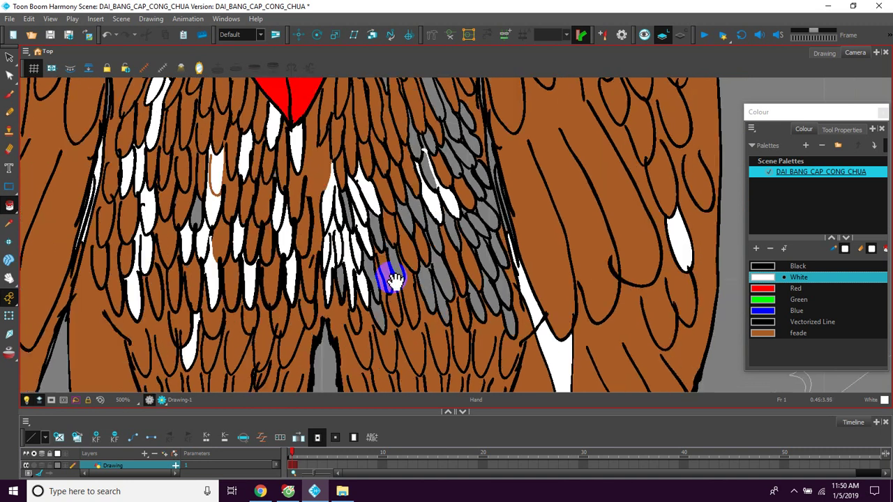
pyautogui.moveTo(403, 127); pyautogui.dragTo(393, 231)
pyautogui.click(370, 167)
pyautogui.click(423, 198)
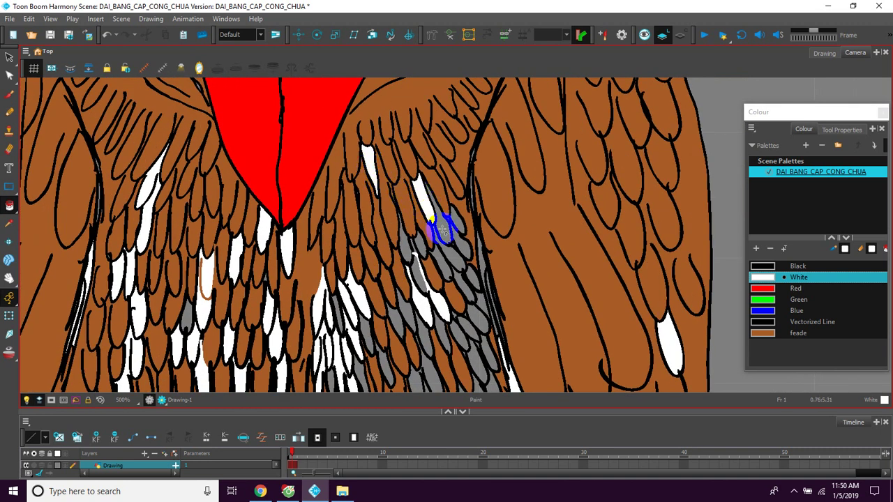
pyautogui.click(406, 245)
pyautogui.moveTo(455, 283); pyautogui.dragTo(409, 231)
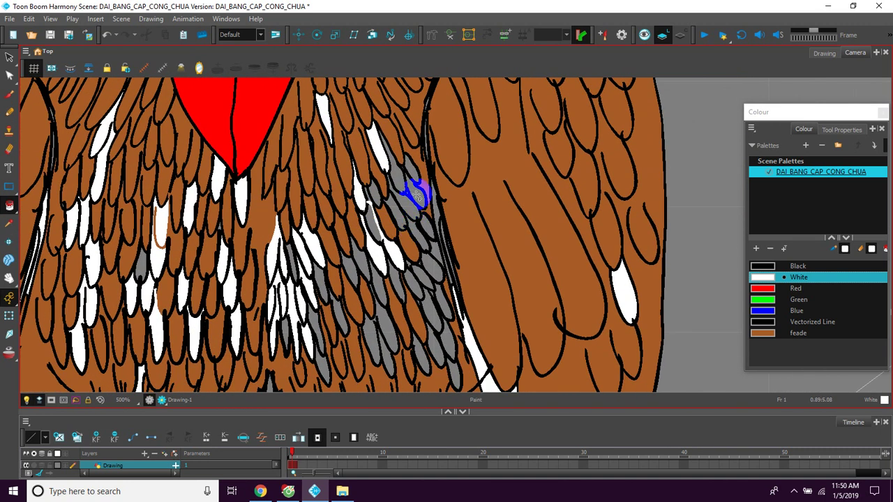
# Paint the grey feathers in the upper right belly beside the wing with feade brown.
pyautogui.click(761, 333)
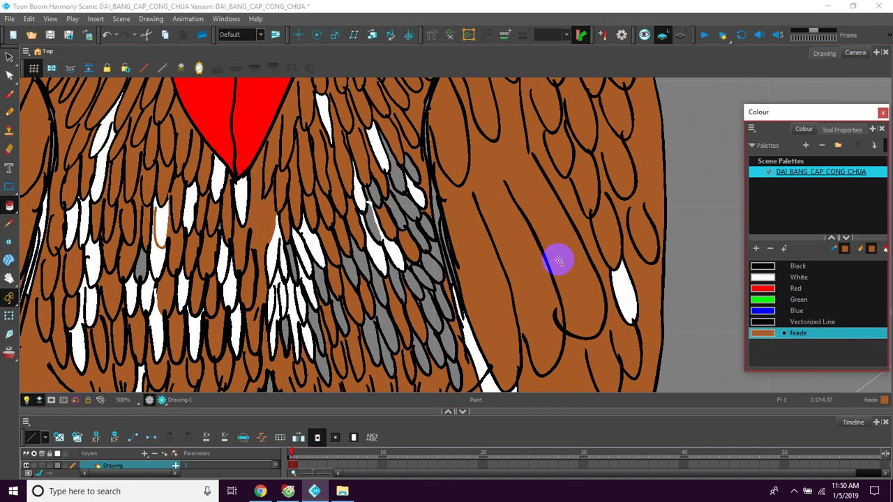
pyautogui.click(411, 206)
pyautogui.click(397, 217)
pyautogui.click(421, 241)
pyautogui.click(430, 226)
pyautogui.click(436, 213)
# Fill the grey feathers in the middle and lower part of the right belly with feade brown.
pyautogui.moveTo(427, 272)
pyautogui.mouseDown()
pyautogui.moveTo(410, 244)
pyautogui.moveTo(438, 285)
pyautogui.moveTo(440, 307)
pyautogui.moveTo(390, 294)
pyautogui.moveTo(368, 286)
pyautogui.mouseUp()
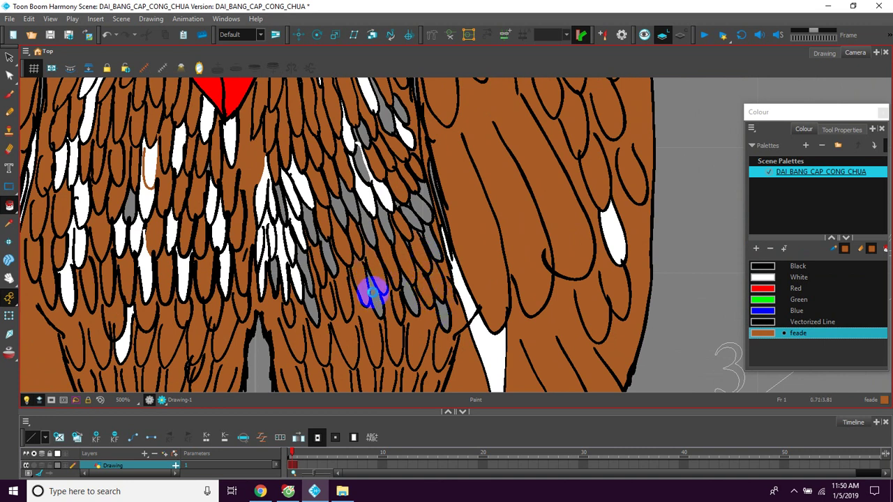
pyautogui.click(373, 293)
pyautogui.click(364, 222)
pyautogui.click(351, 209)
pyautogui.click(337, 218)
pyautogui.moveTo(301, 281)
pyautogui.mouseDown()
pyautogui.moveTo(327, 251)
pyautogui.moveTo(311, 224)
pyautogui.moveTo(279, 203)
pyautogui.moveTo(399, 110)
pyautogui.moveTo(362, 171)
pyautogui.moveTo(391, 216)
pyautogui.moveTo(389, 230)
pyautogui.moveTo(422, 202)
pyautogui.mouseUp()
pyautogui.click(424, 192)
# Fill the leftover grey feather in the left belly and the remaining ones at the lower right with feade brown.
pyautogui.moveTo(129, 210); pyautogui.dragTo(175, 213)
pyautogui.click(176, 213)
pyautogui.click(322, 274)
pyautogui.moveTo(433, 305); pyautogui.dragTo(417, 263)
pyautogui.click(441, 259)
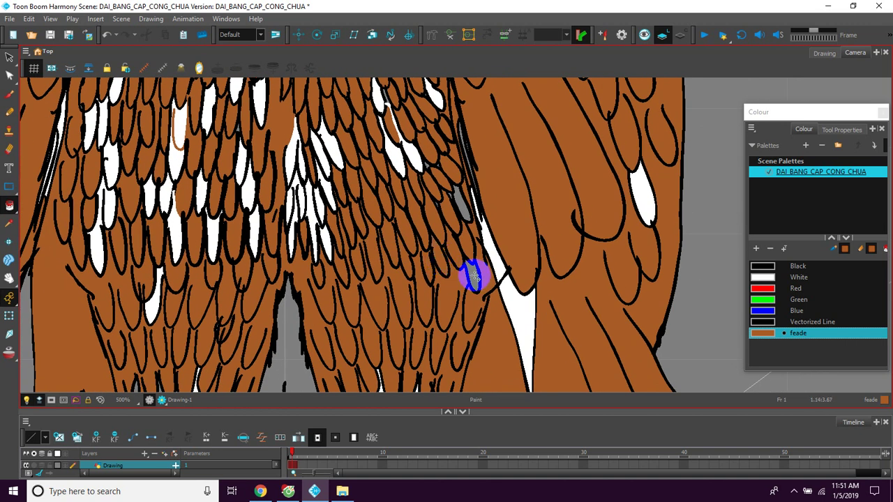
# Paint the remaining grey feathers on both lower thighs, above the scaly shanks, with feade brown.
pyautogui.moveTo(375, 314)
pyautogui.mouseDown()
pyautogui.moveTo(360, 230)
pyautogui.moveTo(358, 263)
pyautogui.moveTo(422, 240)
pyautogui.moveTo(390, 259)
pyautogui.moveTo(382, 287)
pyautogui.moveTo(387, 196)
pyautogui.mouseUp()
pyautogui.click(420, 318)
pyautogui.click(384, 316)
pyautogui.click(205, 195)
pyautogui.moveTo(231, 157)
pyautogui.mouseDown()
pyautogui.moveTo(203, 159)
pyautogui.moveTo(176, 147)
pyautogui.mouseUp()
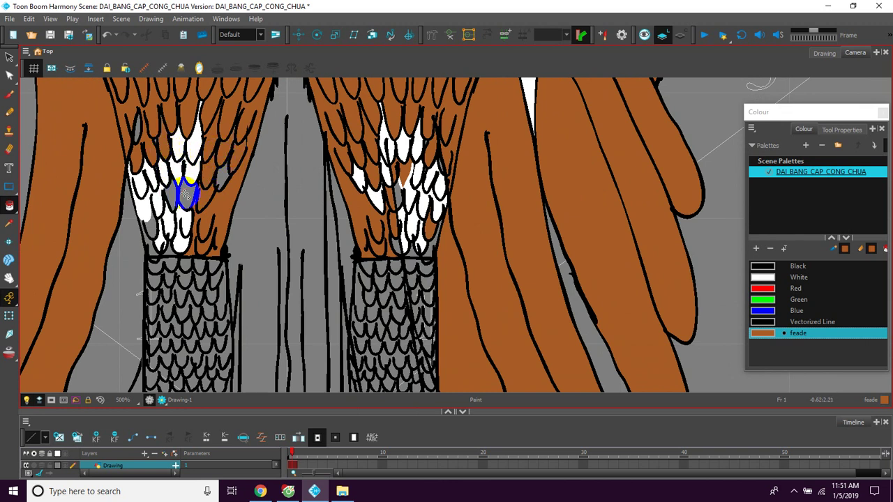
pyautogui.moveTo(157, 244); pyautogui.dragTo(172, 247)
pyautogui.moveTo(150, 133); pyautogui.dragTo(163, 182)
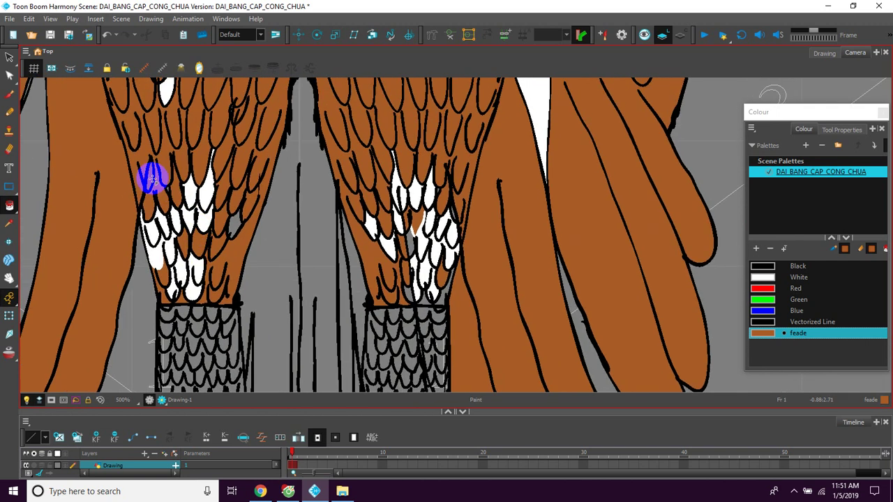
pyautogui.moveTo(226, 158)
pyautogui.mouseDown()
pyautogui.moveTo(235, 227)
pyautogui.moveTo(223, 229)
pyautogui.moveTo(219, 169)
pyautogui.moveTo(229, 159)
pyautogui.mouseUp()
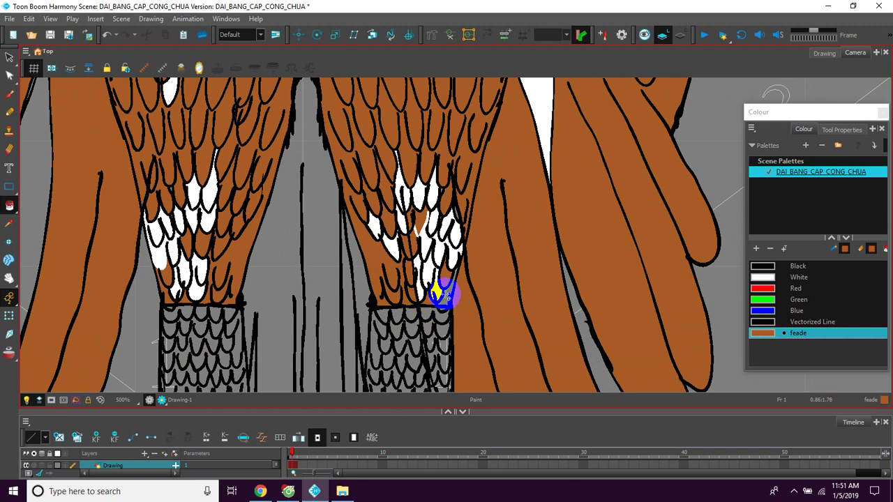
# Brush Black lines that join the left tail feather to the leg and close the gap beneath the left wing tip.
pyautogui.scroll(-5, 405, 244)
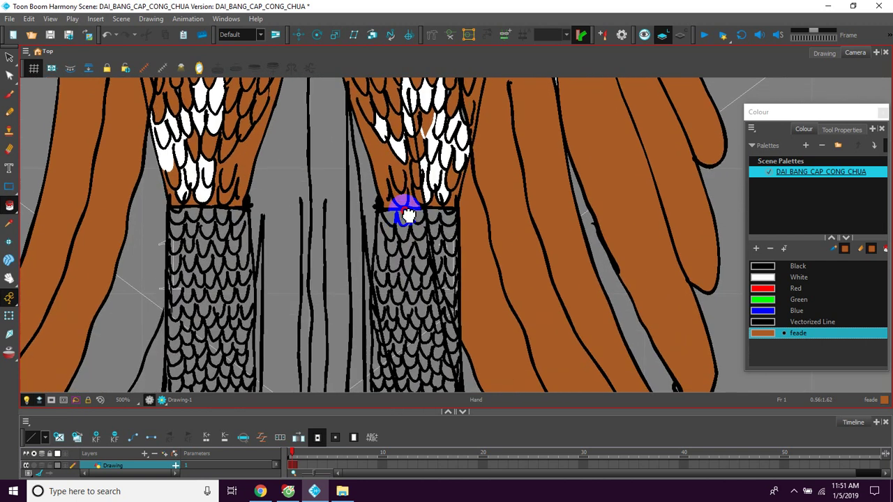
pyautogui.scroll(-5, 379, 234)
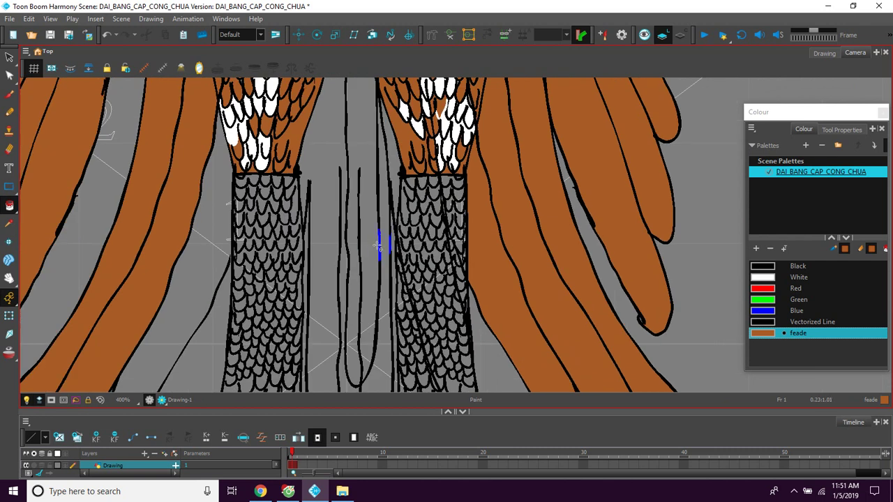
pyautogui.moveTo(390, 283); pyautogui.dragTo(377, 289)
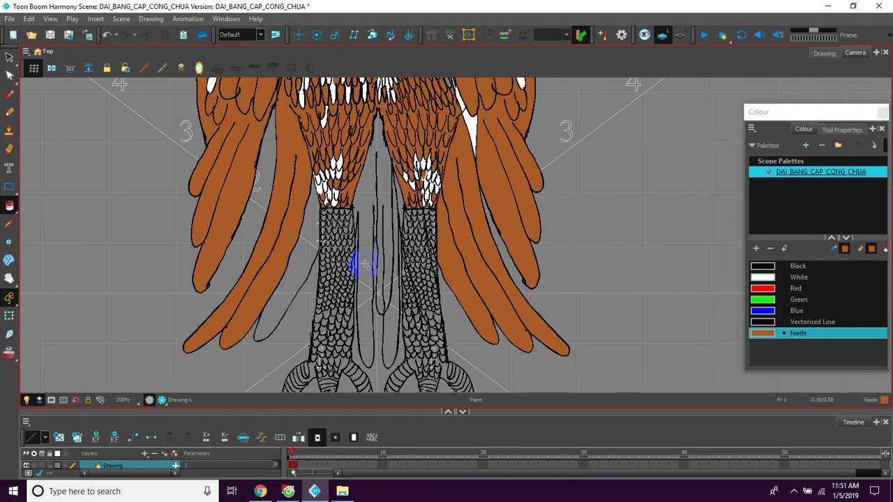
pyautogui.scroll(3, 372, 254)
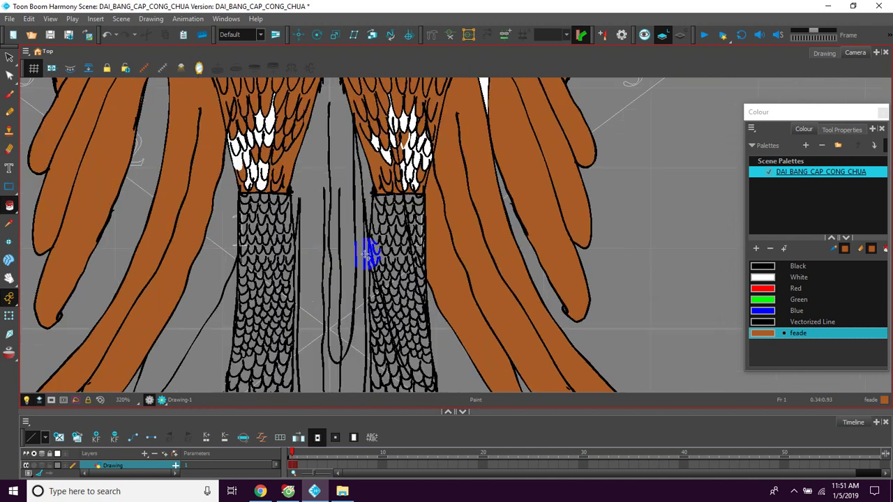
pyautogui.moveTo(159, 274); pyautogui.dragTo(240, 207)
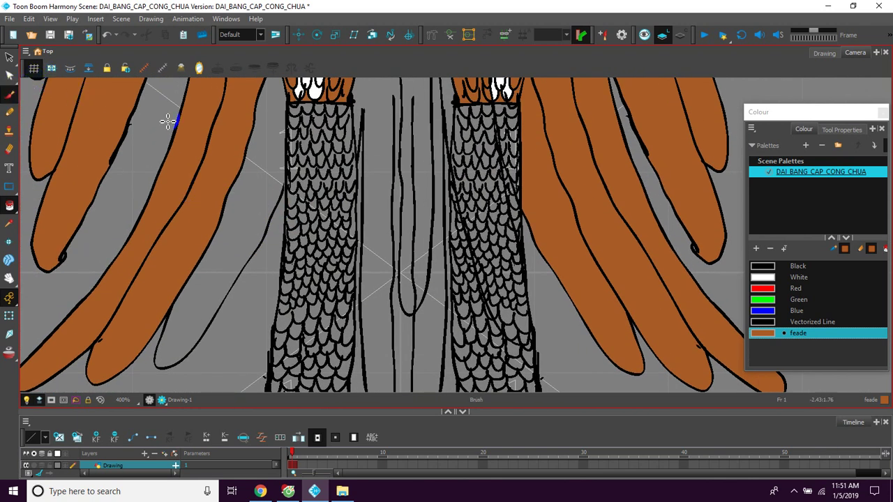
pyautogui.click(762, 266)
pyautogui.moveTo(231, 241); pyautogui.dragTo(247, 271)
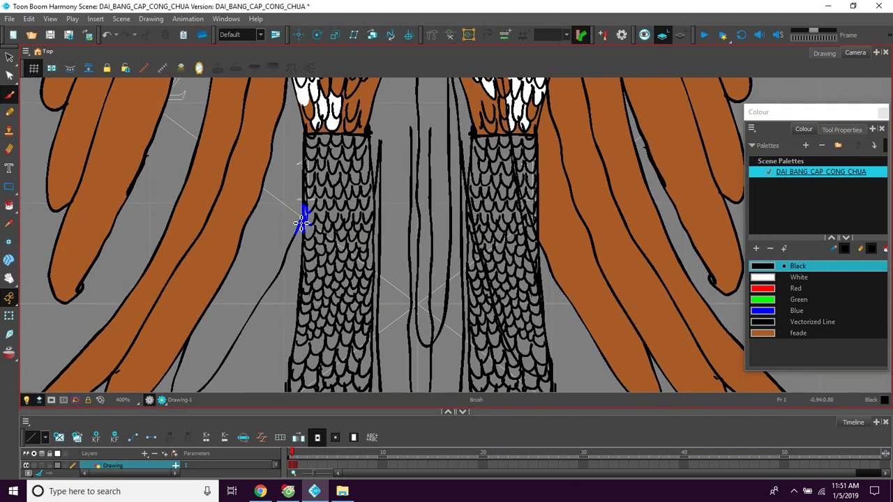
pyautogui.moveTo(274, 219)
pyautogui.mouseDown()
pyautogui.moveTo(281, 261)
pyautogui.moveTo(261, 244)
pyautogui.moveTo(304, 140)
pyautogui.mouseUp()
pyautogui.moveTo(164, 231); pyautogui.dragTo(163, 228)
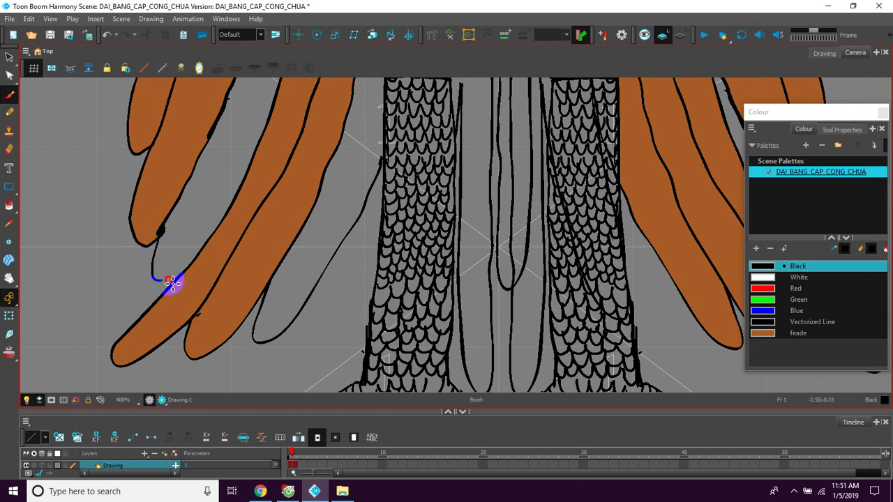
pyautogui.moveTo(225, 248); pyautogui.dragTo(154, 359)
pyautogui.moveTo(440, 239)
pyautogui.mouseDown()
pyautogui.moveTo(406, 200)
pyautogui.moveTo(380, 130)
pyautogui.mouseUp()
pyautogui.moveTo(381, 217); pyautogui.dragTo(345, 153)
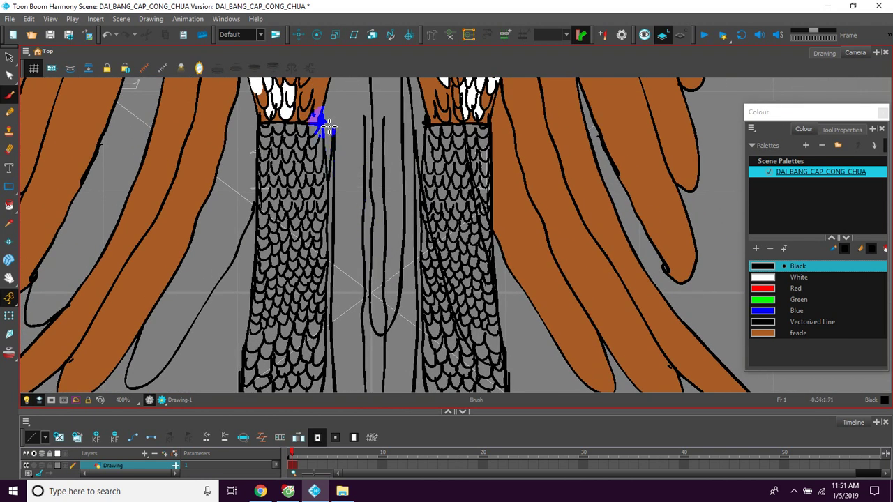
pyautogui.moveTo(359, 245); pyautogui.dragTo(348, 172)
pyautogui.moveTo(371, 277)
pyautogui.mouseDown()
pyautogui.moveTo(352, 244)
pyautogui.moveTo(371, 235)
pyautogui.moveTo(369, 289)
pyautogui.moveTo(377, 267)
pyautogui.mouseUp()
pyautogui.hotkey('ctrl', 'z')
# Fill the gap between the left wing and tail feathers and the tail feather beside the left leg with feade brown.
pyautogui.click(761, 333)
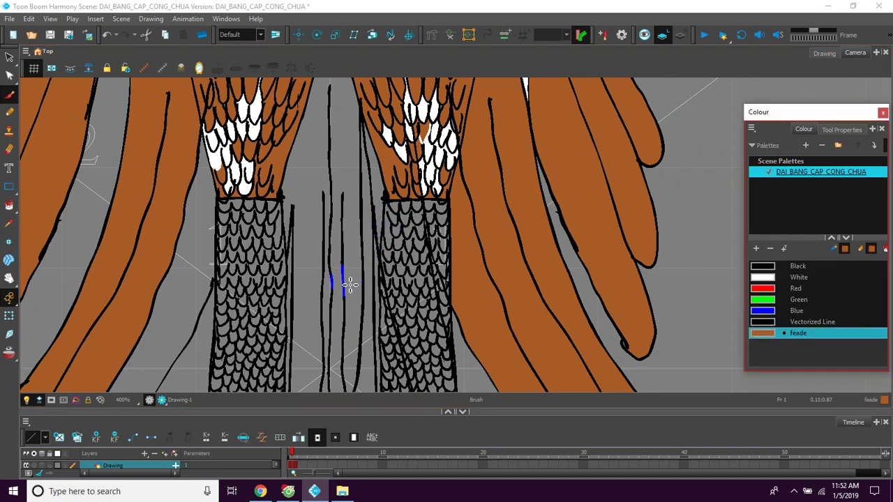
pyautogui.click(10, 205)
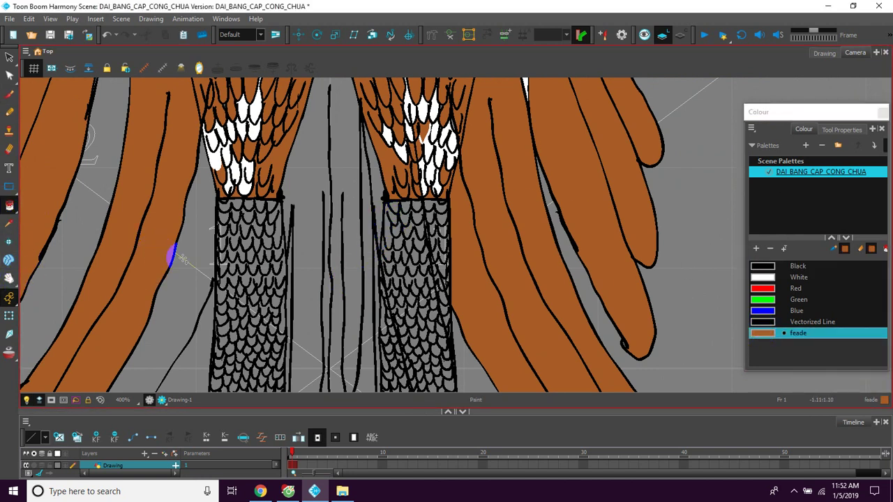
pyautogui.click(183, 257)
pyautogui.click(105, 228)
pyautogui.click(189, 244)
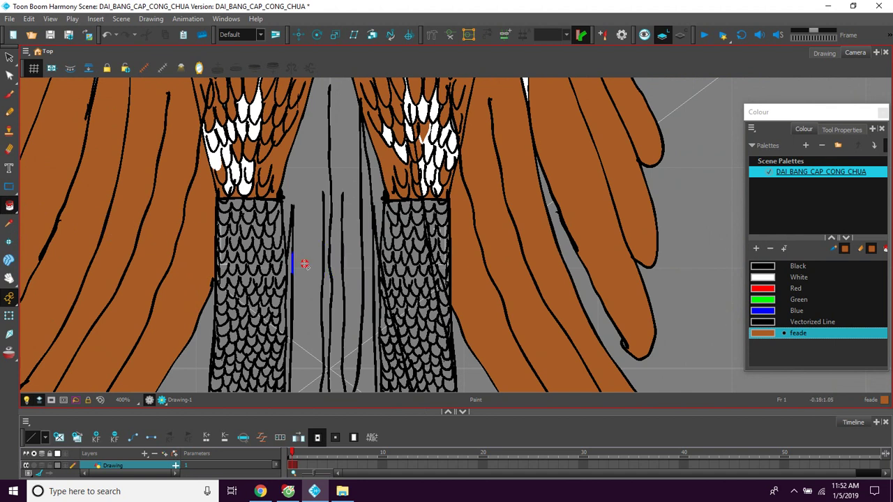
# Brush a feade patch that closes the outline gap at the inner corner between the right thigh and its scaly shank.
pyautogui.press('space')
pyautogui.moveTo(349, 178)
pyautogui.mouseDown()
pyautogui.moveTo(351, 259)
pyautogui.moveTo(339, 262)
pyautogui.moveTo(319, 202)
pyautogui.moveTo(321, 146)
pyautogui.mouseUp()
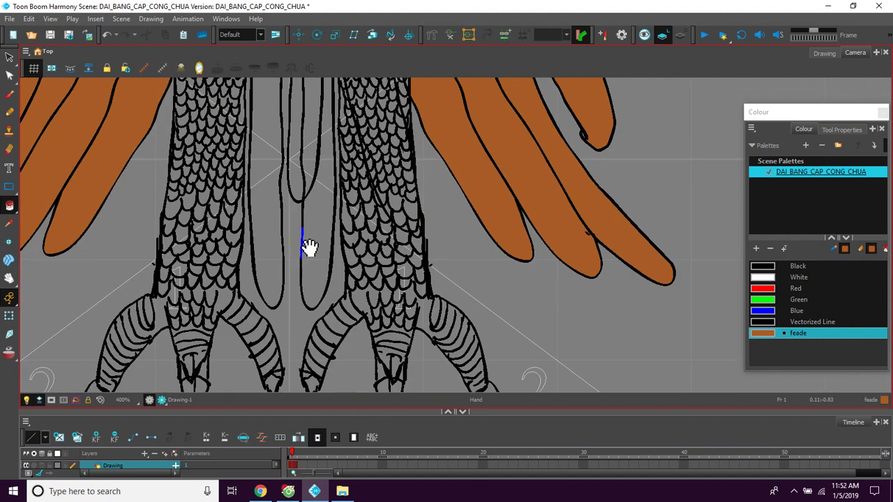
pyautogui.moveTo(309, 241); pyautogui.dragTo(315, 262)
pyautogui.press('2')
pyautogui.press('2')
pyautogui.press('2')
pyautogui.press('space')
pyautogui.moveTo(237, 208)
pyautogui.mouseDown()
pyautogui.moveTo(285, 295)
pyautogui.moveTo(305, 193)
pyautogui.moveTo(295, 219)
pyautogui.moveTo(295, 313)
pyautogui.moveTo(303, 273)
pyautogui.moveTo(309, 290)
pyautogui.moveTo(325, 263)
pyautogui.mouseUp()
pyautogui.moveTo(257, 190); pyautogui.dragTo(286, 260)
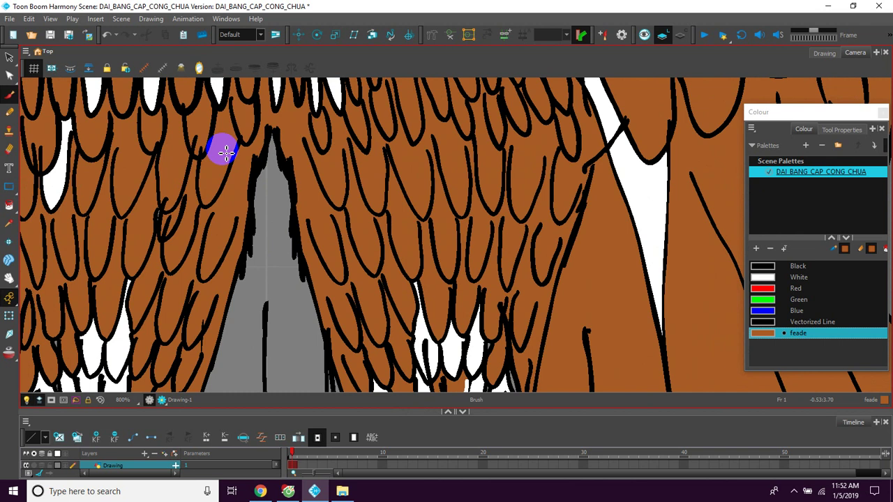
pyautogui.moveTo(301, 216)
pyautogui.mouseDown()
pyautogui.moveTo(291, 235)
pyautogui.moveTo(293, 188)
pyautogui.moveTo(307, 232)
pyautogui.mouseUp()
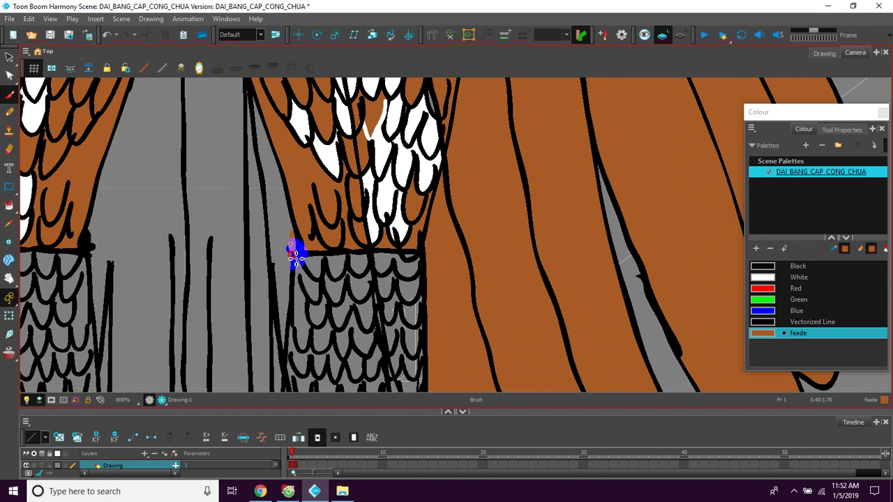
pyautogui.moveTo(289, 283)
pyautogui.mouseDown()
pyautogui.moveTo(286, 231)
pyautogui.moveTo(265, 259)
pyautogui.moveTo(269, 187)
pyautogui.moveTo(257, 275)
pyautogui.moveTo(261, 219)
pyautogui.moveTo(294, 223)
pyautogui.moveTo(225, 264)
pyautogui.moveTo(249, 300)
pyautogui.moveTo(273, 240)
pyautogui.moveTo(255, 293)
pyautogui.moveTo(265, 279)
pyautogui.mouseUp()
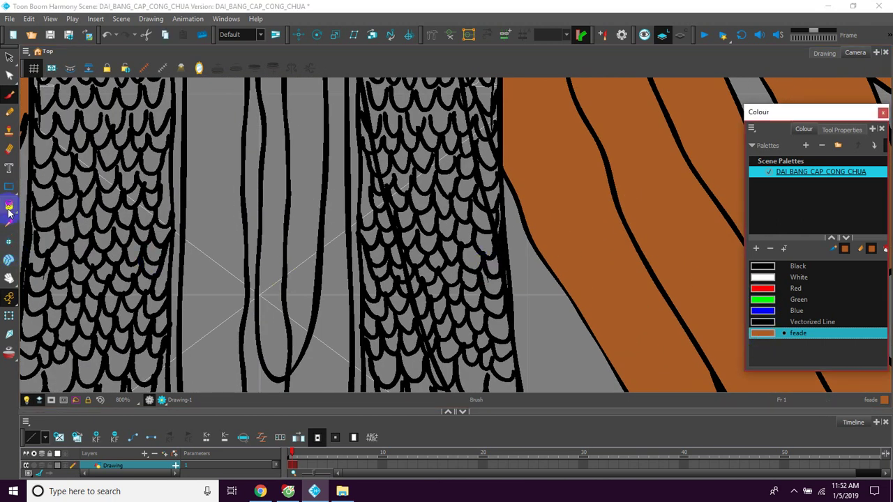
# Brush a feade line joining the open upper end of the central tail feather to the long line beside it.
pyautogui.click(9, 205)
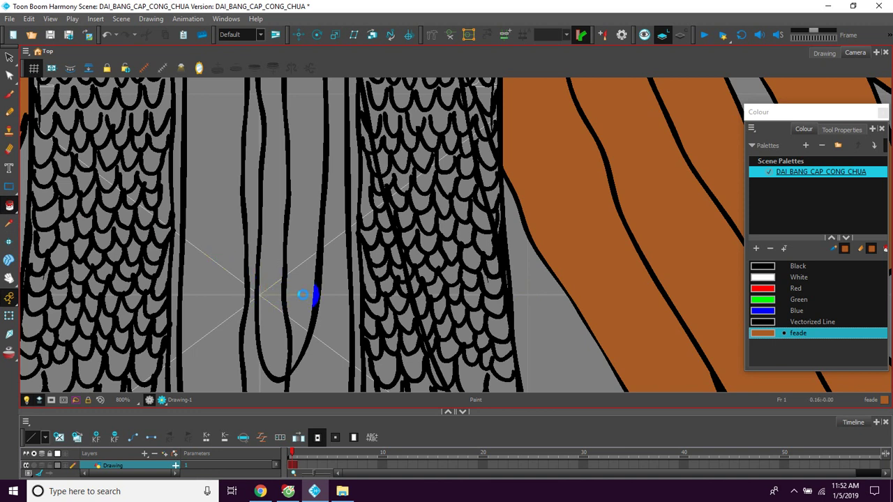
pyautogui.moveTo(300, 235)
pyautogui.mouseDown()
pyautogui.moveTo(279, 244)
pyautogui.moveTo(279, 265)
pyautogui.moveTo(291, 226)
pyautogui.mouseUp()
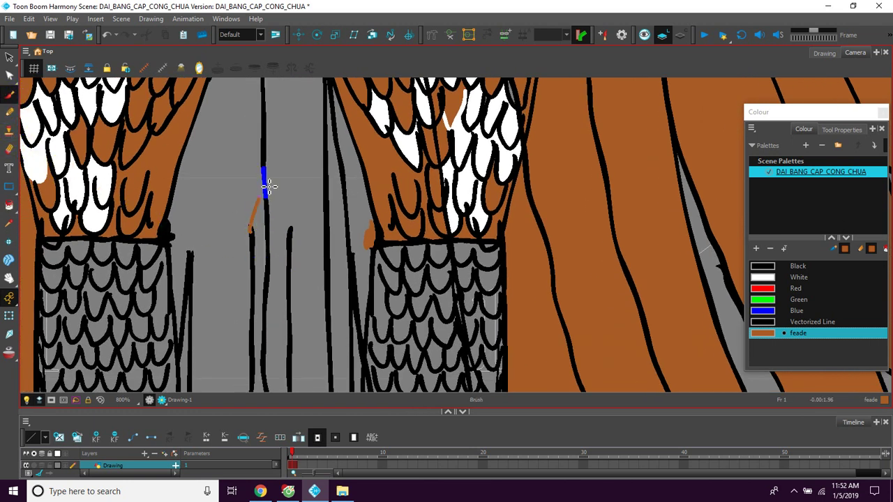
pyautogui.moveTo(289, 224); pyautogui.dragTo(296, 263)
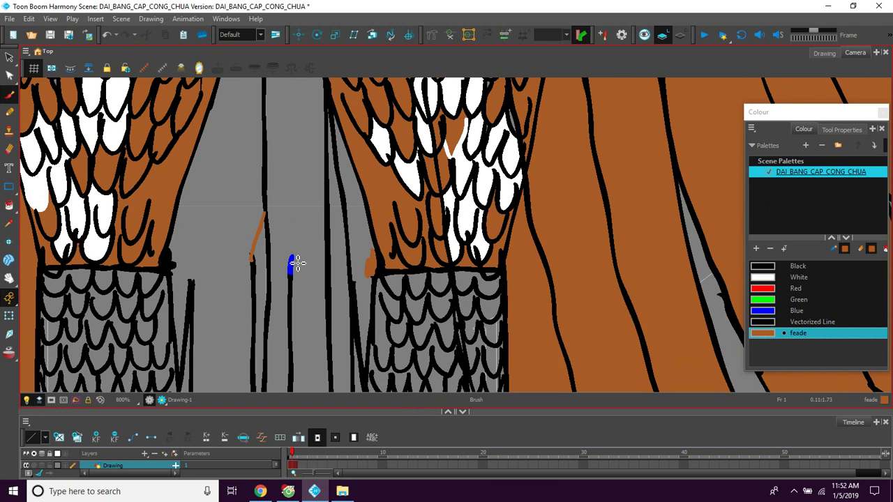
pyautogui.moveTo(325, 154); pyautogui.dragTo(318, 255)
pyautogui.moveTo(263, 133); pyautogui.dragTo(273, 225)
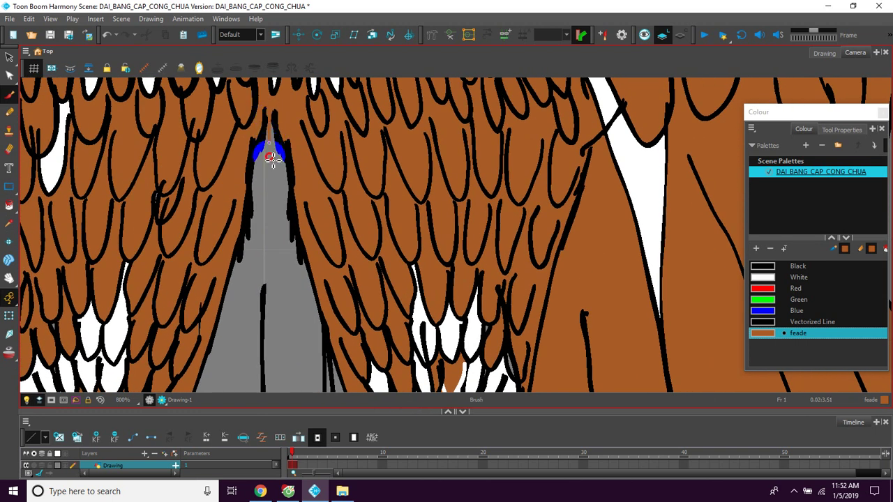
# Fill the two long tail feathers between the legs with feade brown.
pyautogui.moveTo(279, 284); pyautogui.dragTo(270, 195)
pyautogui.moveTo(269, 363); pyautogui.dragTo(265, 180)
pyautogui.moveTo(261, 280); pyautogui.dragTo(271, 174)
pyautogui.moveTo(254, 349); pyautogui.dragTo(278, 137)
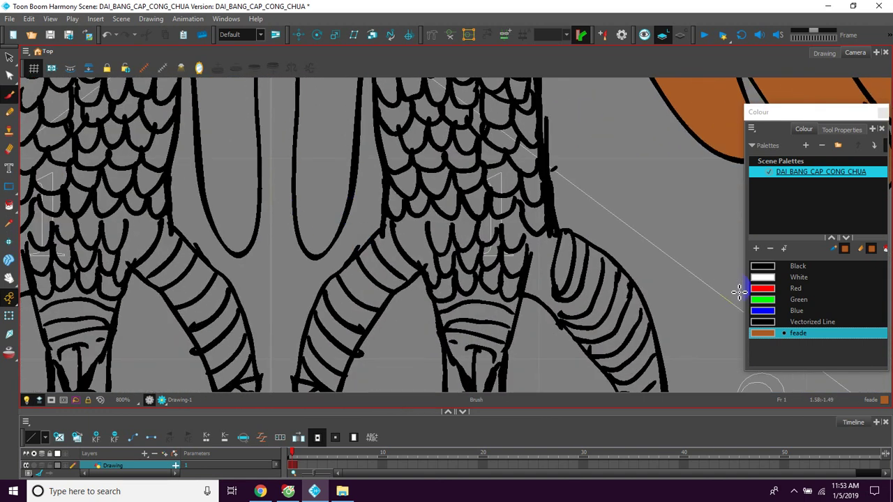
pyautogui.click(762, 334)
pyautogui.click(9, 206)
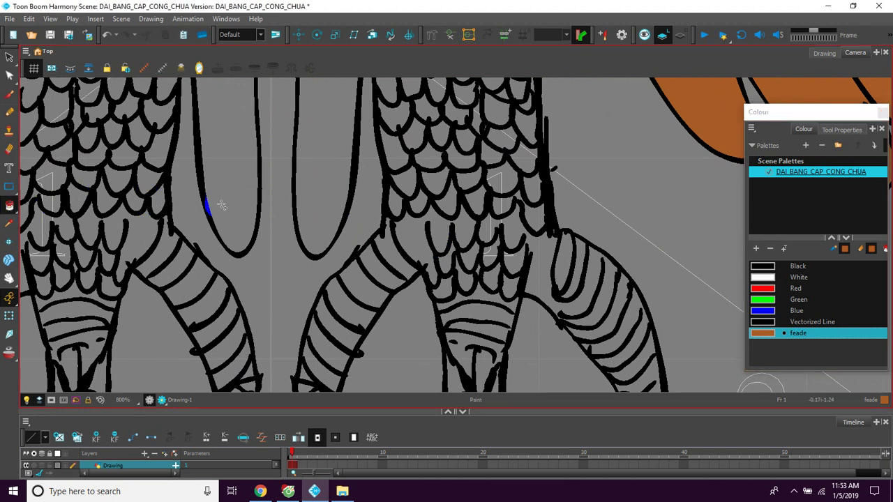
pyautogui.click(221, 203)
pyautogui.click(307, 198)
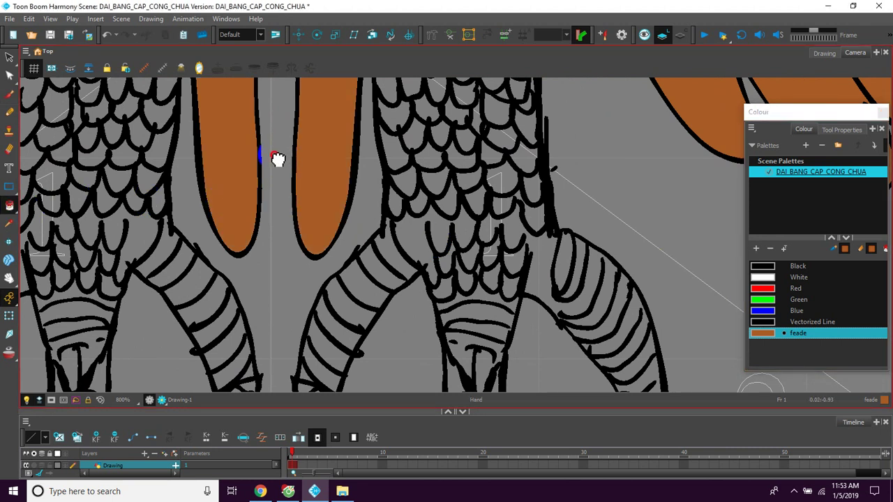
# Fill the grey strip between the tail feathers and the inner edge of the right thigh with feade brown.
pyautogui.moveTo(278, 159); pyautogui.dragTo(282, 218)
pyautogui.moveTo(312, 114)
pyautogui.mouseDown()
pyautogui.moveTo(299, 239)
pyautogui.moveTo(293, 205)
pyautogui.moveTo(291, 222)
pyautogui.mouseUp()
pyautogui.moveTo(273, 186)
pyautogui.mouseDown()
pyautogui.moveTo(293, 212)
pyautogui.moveTo(293, 172)
pyautogui.moveTo(301, 179)
pyautogui.mouseUp()
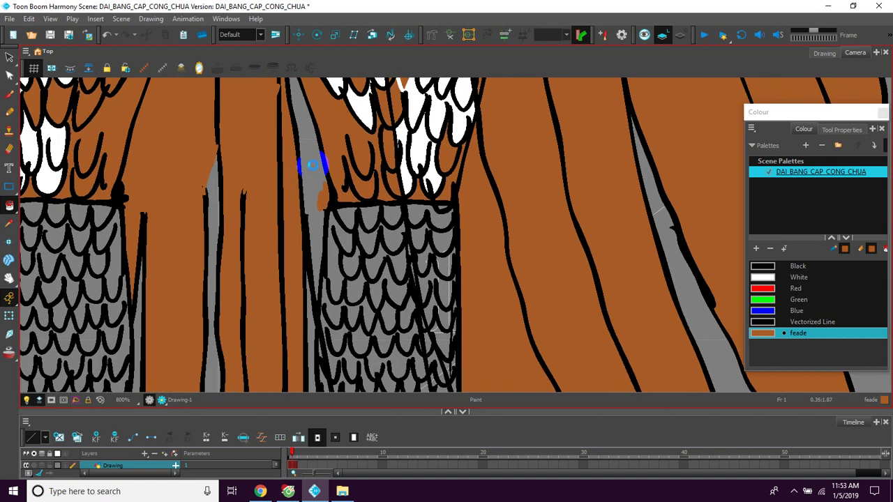
pyautogui.moveTo(226, 277); pyautogui.dragTo(215, 214)
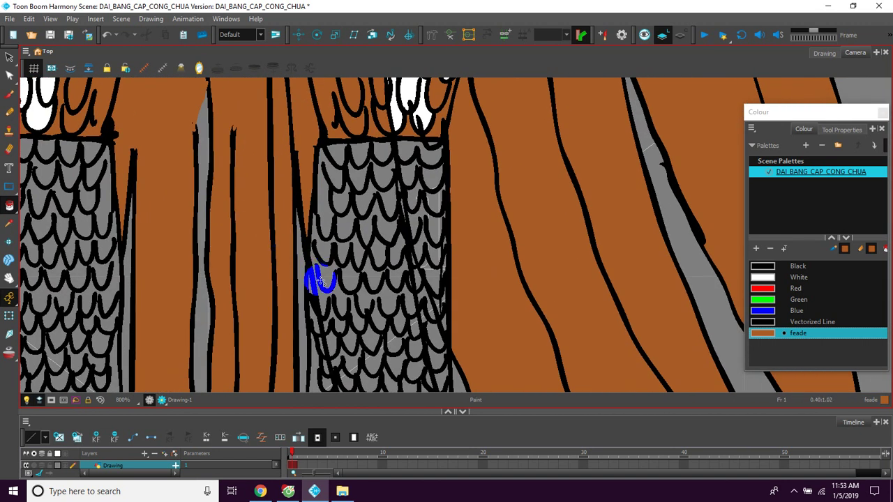
# Delete the stray feather outline that crosses the scales of the right shank.
pyautogui.scroll(-2, 349, 292)
pyautogui.scroll(-3, 360, 291)
pyautogui.moveTo(490, 304)
pyautogui.mouseDown()
pyautogui.moveTo(463, 278)
pyautogui.moveTo(465, 303)
pyautogui.moveTo(428, 277)
pyautogui.moveTo(432, 330)
pyautogui.mouseUp()
pyautogui.moveTo(390, 230)
pyautogui.mouseDown()
pyautogui.moveTo(389, 279)
pyautogui.moveTo(379, 193)
pyautogui.moveTo(380, 241)
pyautogui.moveTo(402, 253)
pyautogui.mouseUp()
pyautogui.scroll(2, 407, 246)
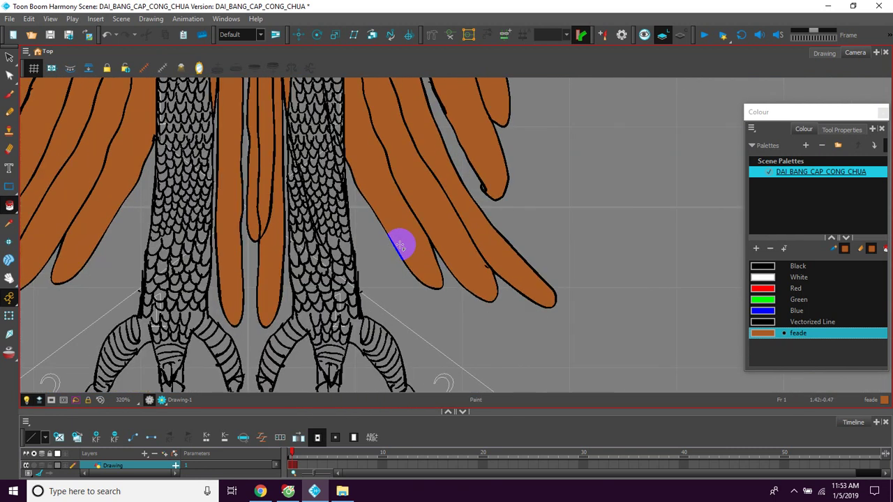
pyautogui.scroll(2, 399, 245)
pyautogui.moveTo(341, 225)
pyautogui.mouseDown()
pyautogui.moveTo(389, 290)
pyautogui.moveTo(399, 286)
pyautogui.moveTo(371, 265)
pyautogui.mouseUp()
pyautogui.click(10, 57)
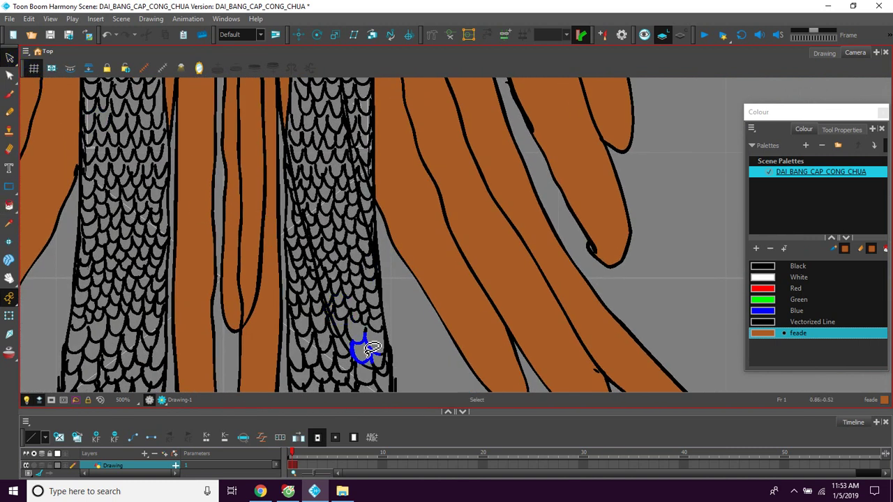
pyautogui.click(342, 328)
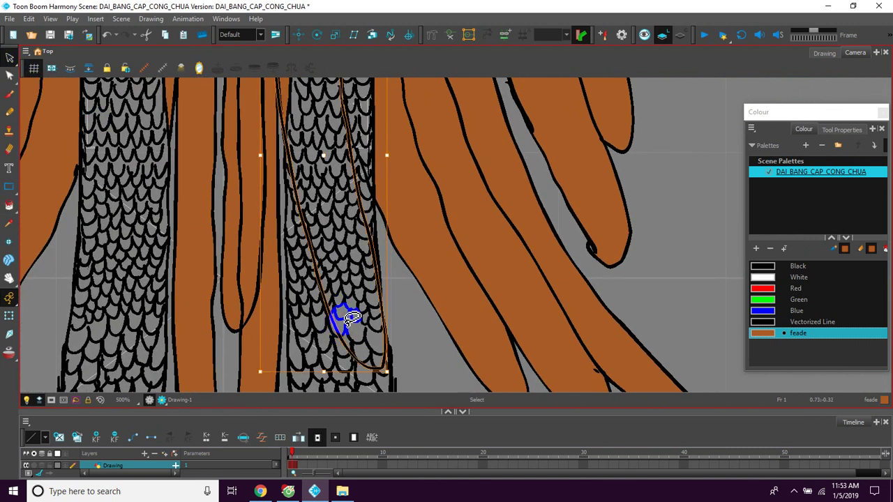
pyautogui.press('Delete')
# Delete the black outline of the innermost right wing feather, next to the right shank's outer edge.
pyautogui.moveTo(155, 217); pyautogui.dragTo(171, 327)
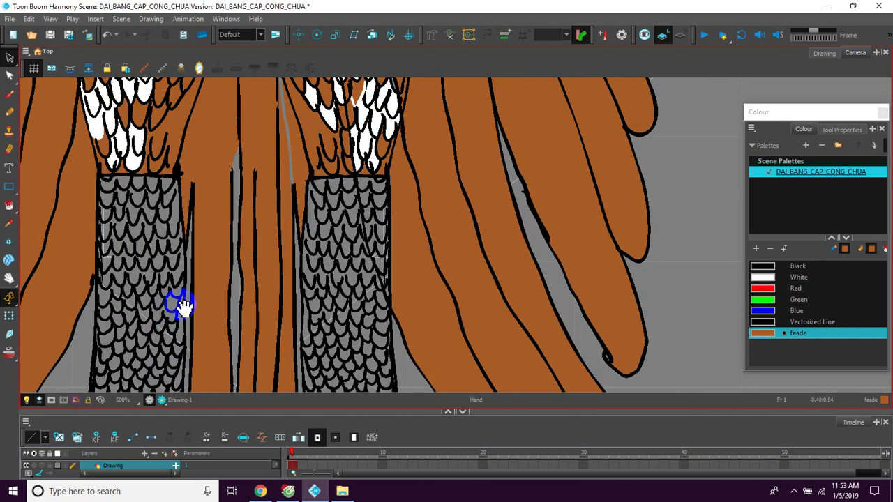
pyautogui.click(390, 291)
pyautogui.press('Delete')
pyautogui.moveTo(357, 359)
pyautogui.mouseDown()
pyautogui.moveTo(327, 261)
pyautogui.moveTo(326, 218)
pyautogui.mouseUp()
pyautogui.scroll(-6, 342, 296)
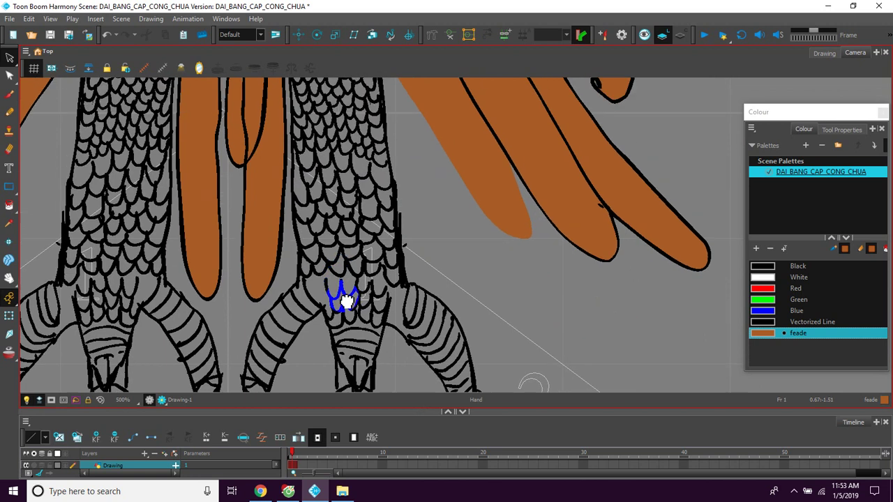
pyautogui.scroll(3, 347, 301)
# Add a palette colour named foot and set it to bright orange with RGB 255, 157, 0.
pyautogui.click(757, 249)
pyautogui.click(763, 345)
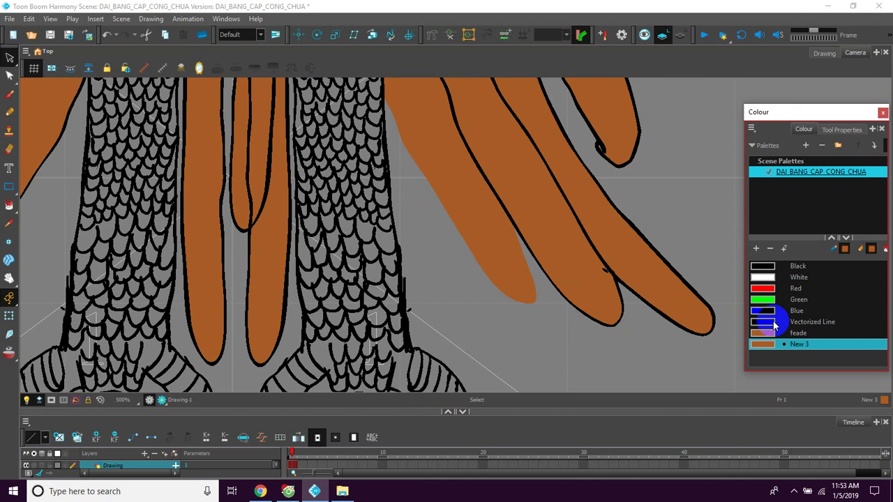
pyautogui.doubleClick(755, 345)
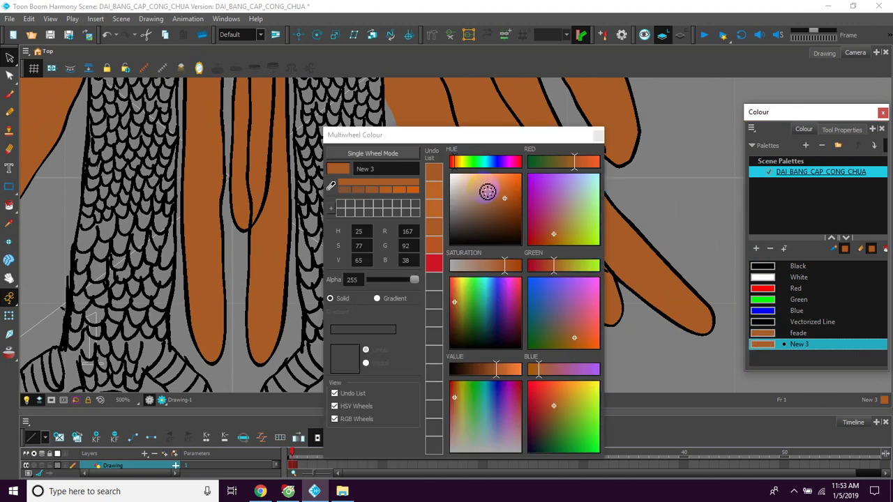
pyautogui.click(499, 186)
pyautogui.moveTo(498, 184); pyautogui.dragTo(494, 181)
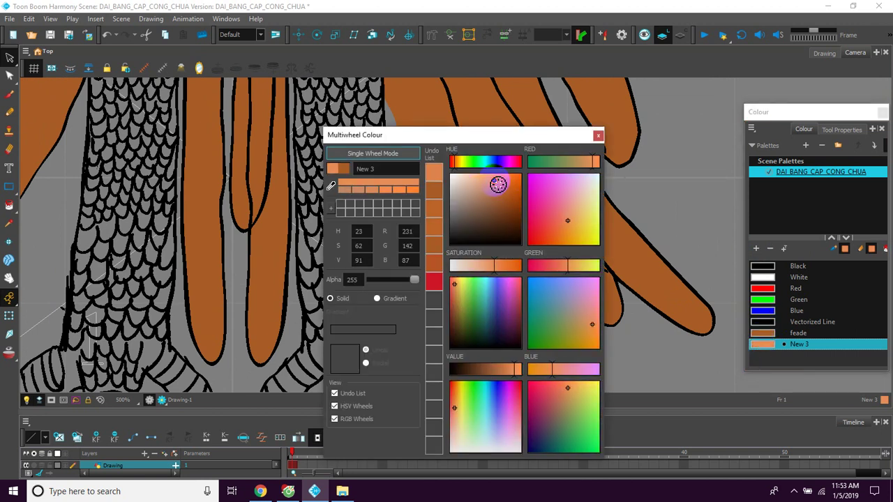
pyautogui.click(458, 388)
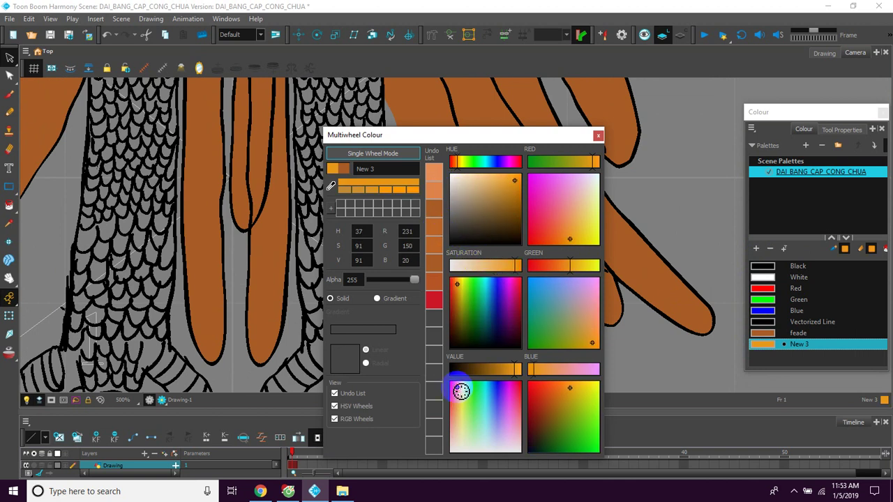
pyautogui.click(399, 189)
pyautogui.doubleClick(377, 169)
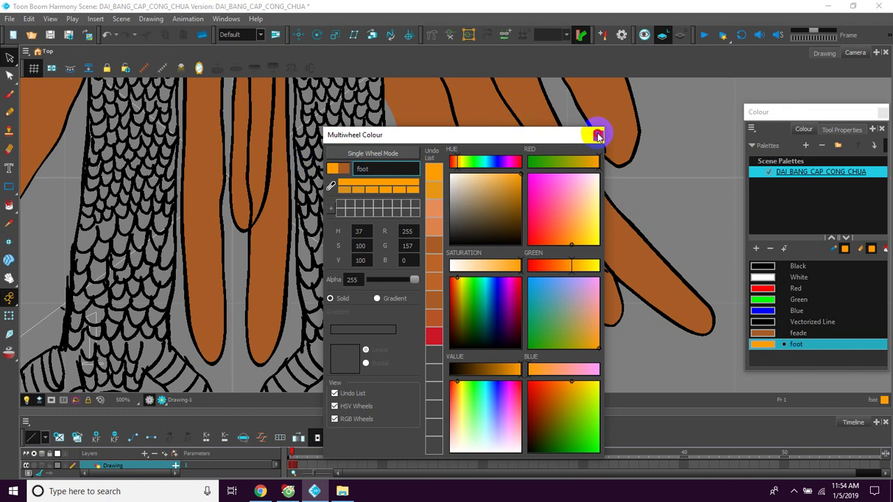
pyautogui.click(598, 135)
# Fill the top rows of scales on the right shank with the foot orange.
pyautogui.scroll(-2, 398, 200)
pyautogui.scroll(3, 411, 208)
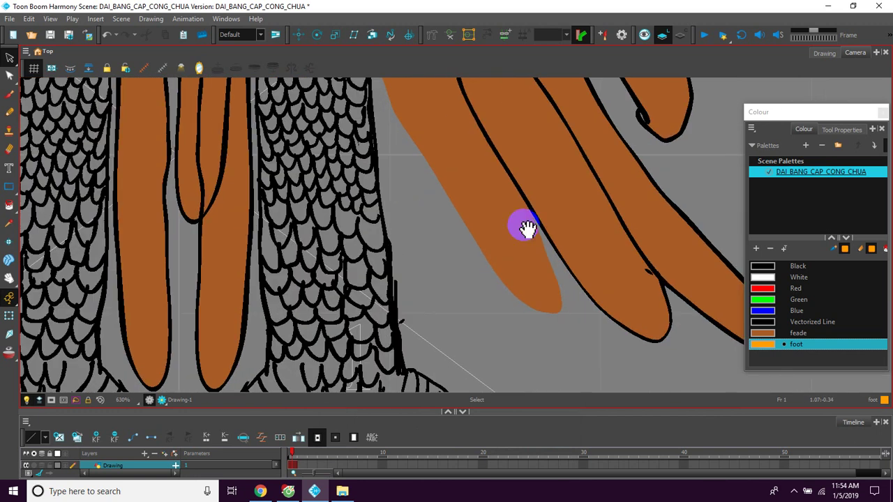
pyautogui.click(763, 344)
pyautogui.press('space')
pyautogui.moveTo(355, 222); pyautogui.dragTo(371, 306)
pyautogui.moveTo(347, 217); pyautogui.dragTo(367, 307)
pyautogui.moveTo(354, 218); pyautogui.dragTo(363, 299)
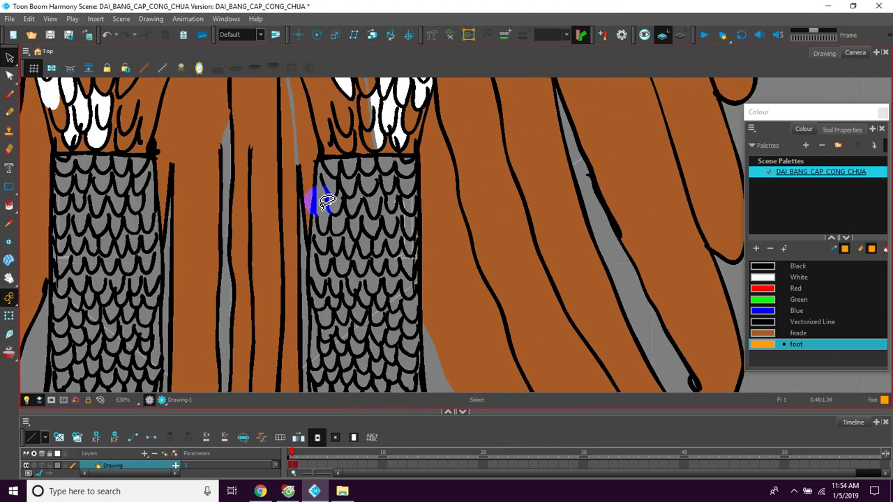
pyautogui.click(9, 205)
pyautogui.click(324, 210)
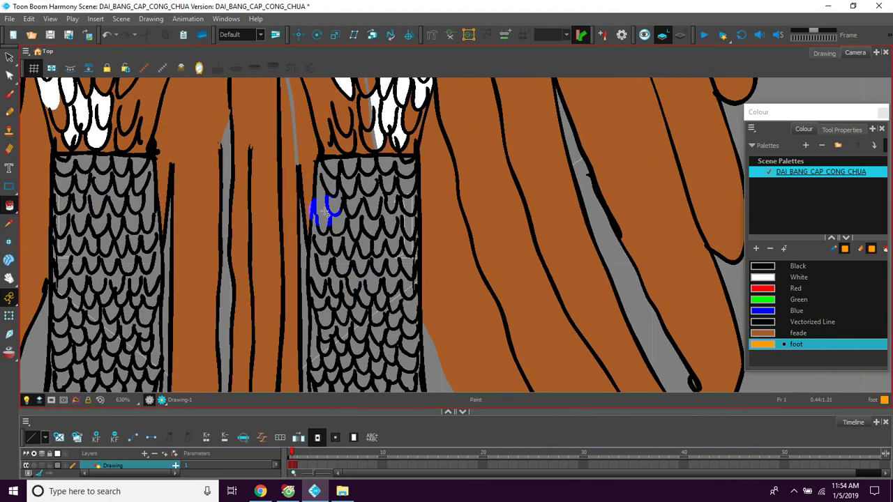
pyautogui.click(345, 214)
pyautogui.click(351, 169)
pyautogui.click(370, 183)
pyautogui.click(400, 173)
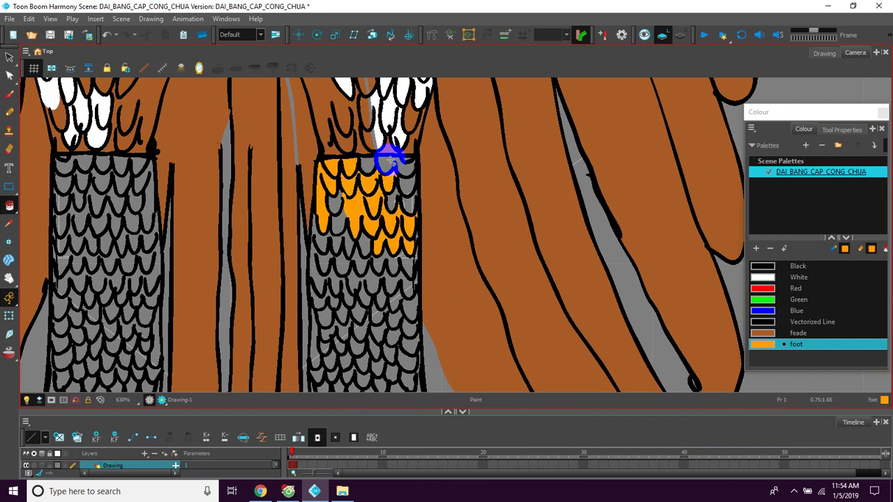
# Fill the next rows of scales down the right shank with the foot orange.
pyautogui.click(355, 241)
pyautogui.click(343, 263)
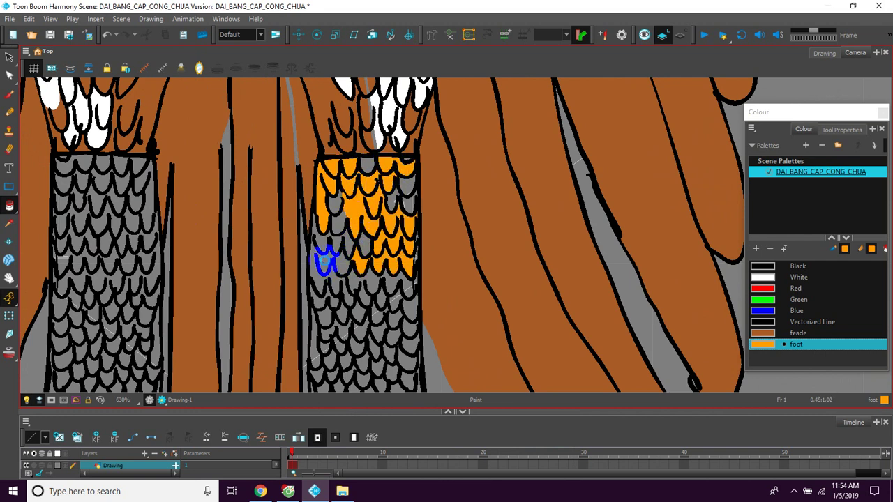
pyautogui.click(319, 268)
pyautogui.click(353, 281)
pyautogui.click(371, 283)
pyautogui.click(360, 314)
pyautogui.click(325, 315)
pyautogui.click(354, 323)
# Paint scattered scales below the orange rows, around the middle of the right shank, with foot orange.
pyautogui.moveTo(372, 327); pyautogui.dragTo(359, 289)
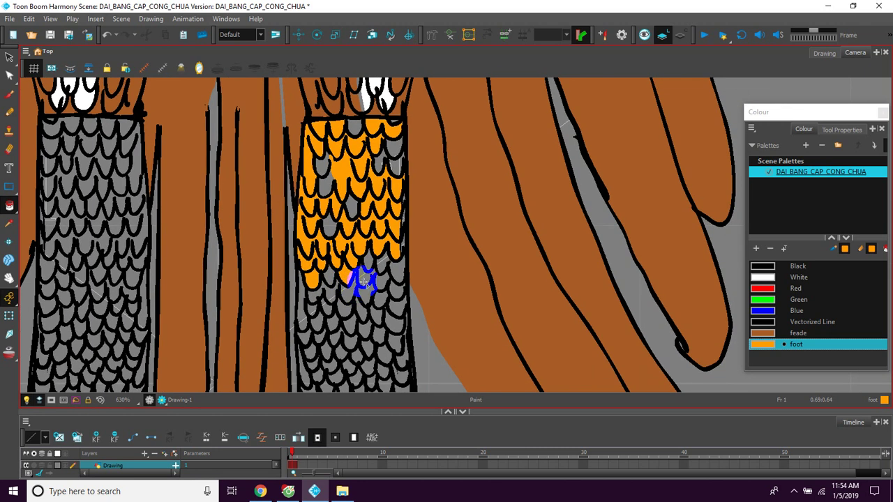
pyautogui.click(320, 298)
pyautogui.click(354, 315)
pyautogui.click(395, 309)
pyautogui.click(363, 313)
pyautogui.click(350, 326)
pyautogui.click(343, 309)
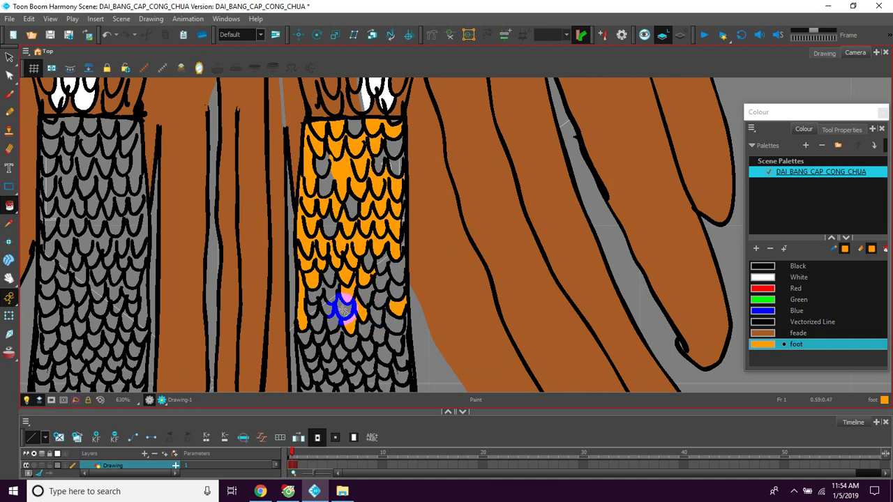
# Fill the grey scales skipped among the upper orange rows of the right shank with foot orange.
pyautogui.click(324, 185)
pyautogui.click(374, 156)
pyautogui.click(395, 144)
pyautogui.click(355, 125)
pyautogui.click(353, 197)
pyautogui.click(358, 224)
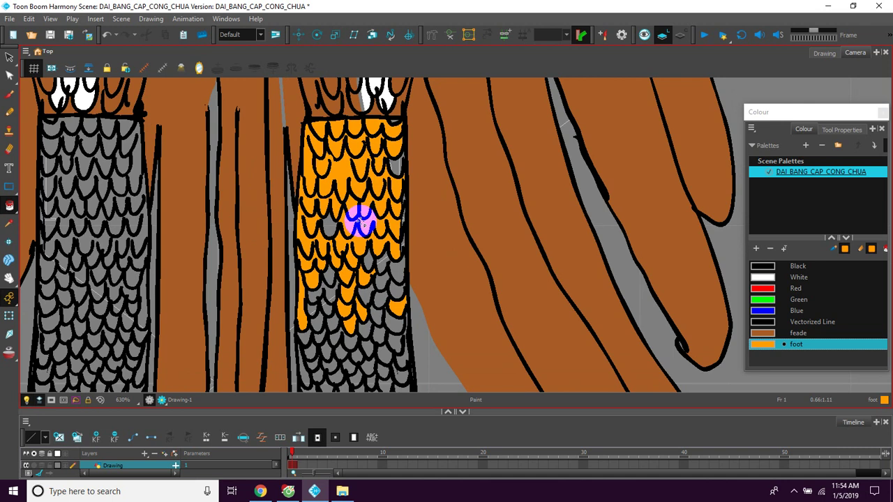
# Colour the skipped scales toward the outer side of the right shank's middle rows with foot orange.
pyautogui.scroll(-1, 328, 202)
pyautogui.click(366, 233)
pyautogui.click(393, 238)
pyautogui.click(367, 261)
pyautogui.click(370, 287)
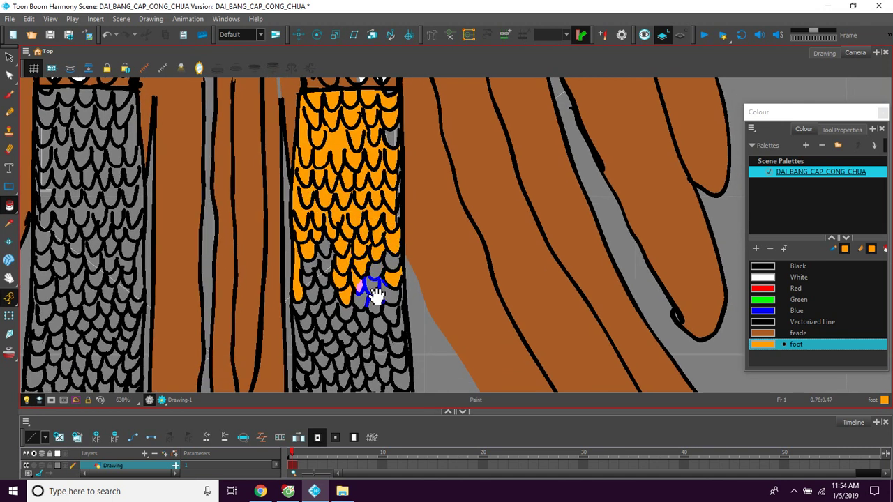
# Fill the remaining grey scales across the right shank's middle rows with foot orange.
pyautogui.scroll(-2, 355, 279)
pyautogui.click(305, 232)
pyautogui.click(318, 219)
pyautogui.click(323, 197)
pyautogui.click(323, 187)
pyautogui.click(359, 235)
pyautogui.click(384, 230)
pyautogui.click(369, 205)
pyautogui.click(387, 213)
# Paint a band of scales across the lower part of the right shank with foot orange.
pyautogui.scroll(-1, 351, 233)
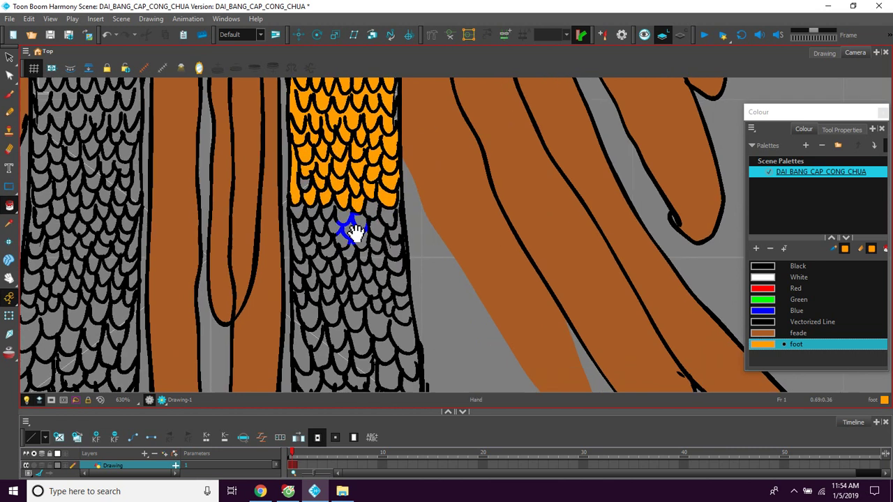
pyautogui.click(352, 315)
pyautogui.click(328, 315)
pyautogui.click(305, 317)
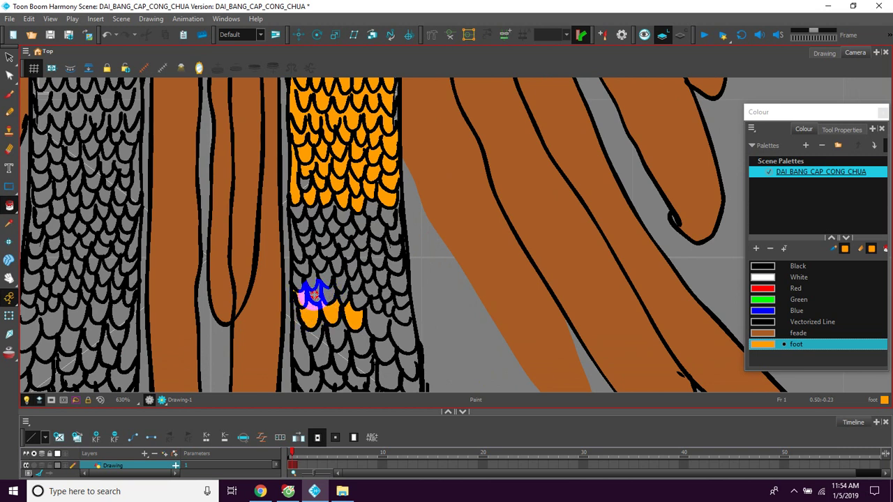
pyautogui.click(330, 296)
pyautogui.click(349, 299)
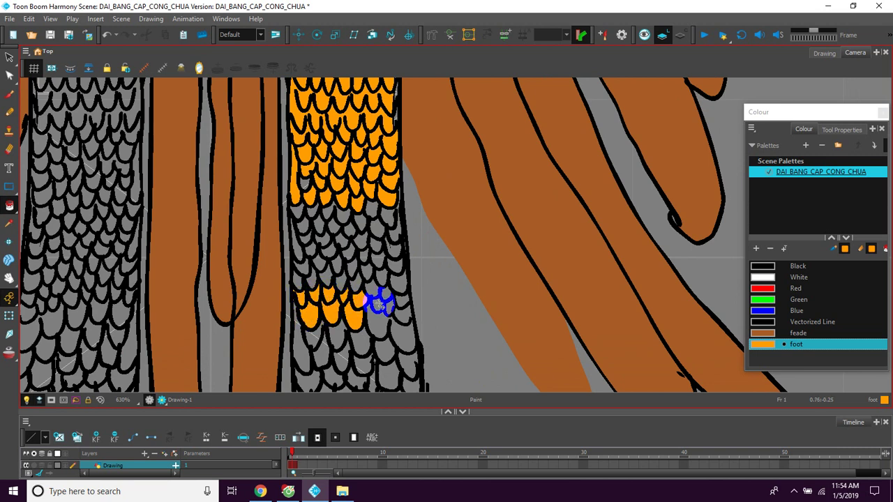
pyautogui.click(392, 315)
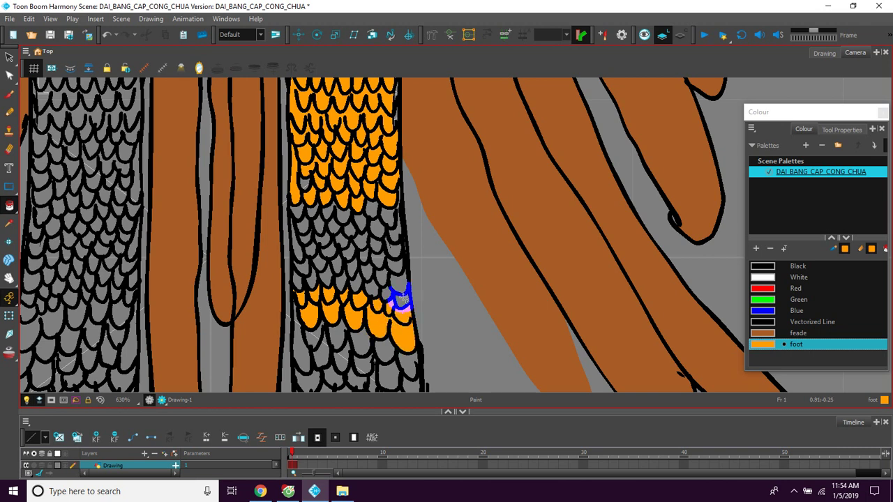
# Fill the scales up the right shank's outer edge and the grey rows between the two orange areas with foot orange.
pyautogui.click(398, 286)
pyautogui.click(397, 262)
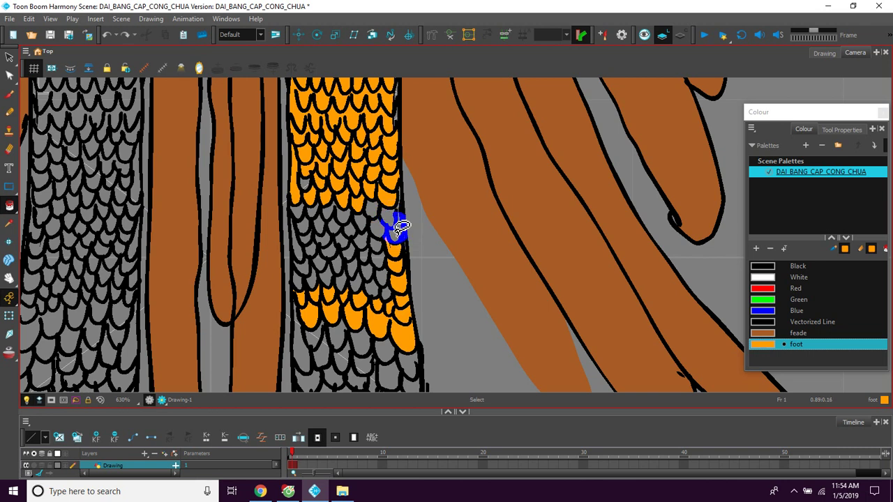
pyautogui.click(389, 218)
pyautogui.click(369, 209)
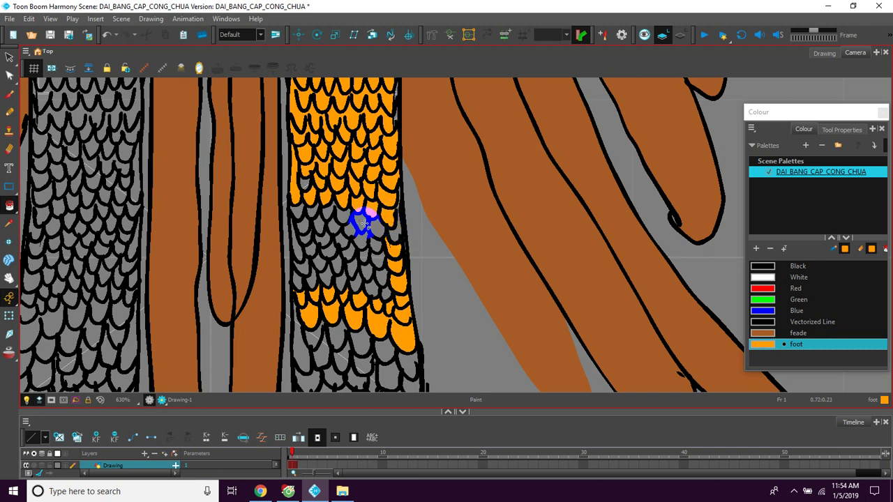
pyautogui.click(392, 238)
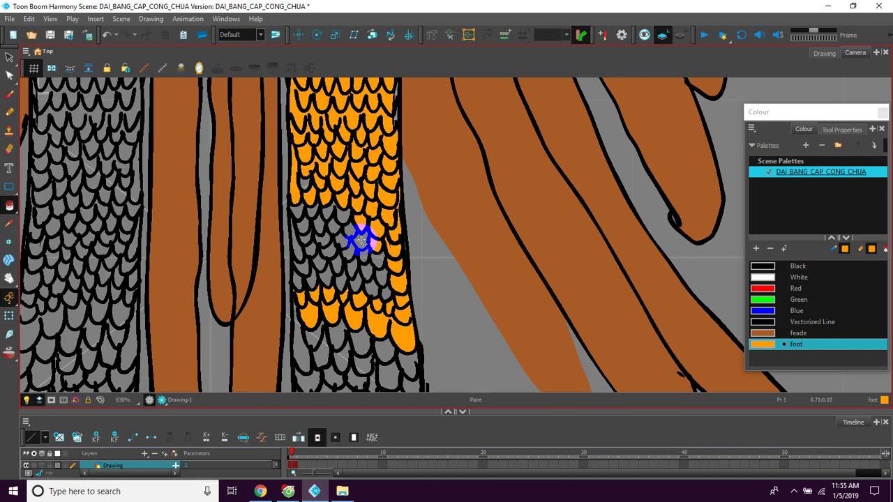
pyautogui.click(350, 231)
pyautogui.click(343, 216)
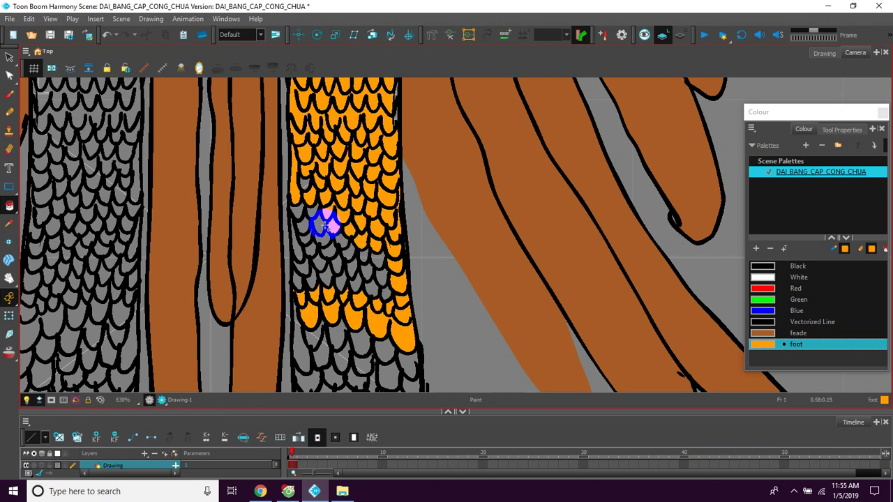
pyautogui.click(313, 210)
pyautogui.click(301, 213)
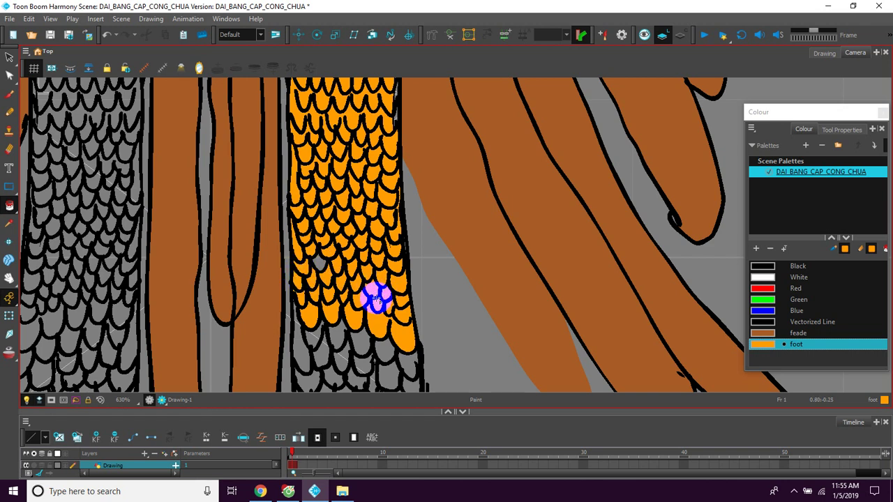
# Colour the large scales of the right shank's lowest rows down to the ankle with foot orange.
pyautogui.moveTo(342, 309); pyautogui.dragTo(343, 230)
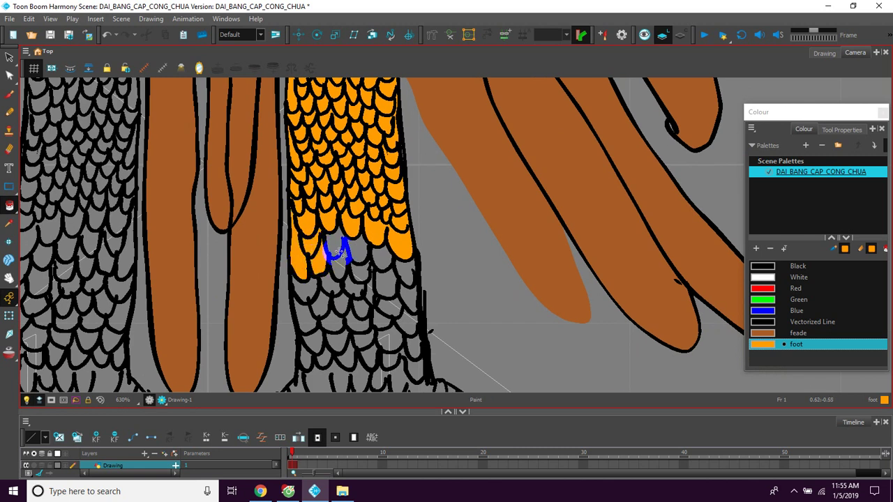
pyautogui.click(358, 253)
pyautogui.click(381, 258)
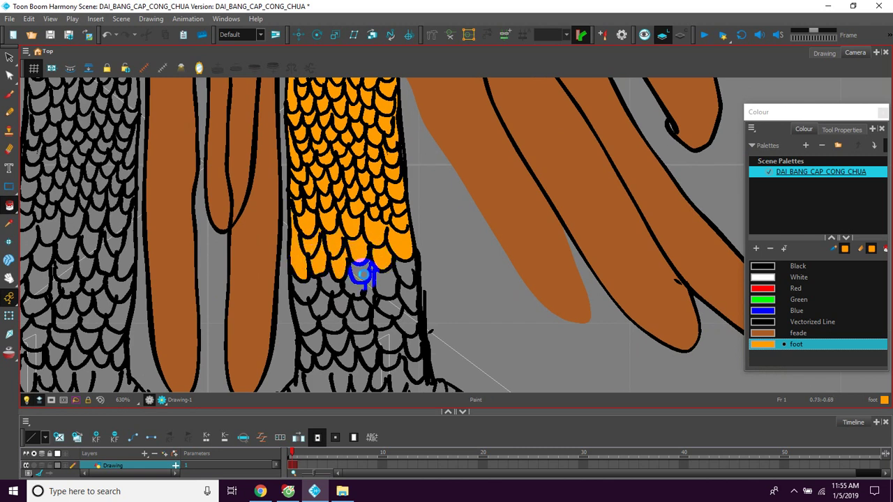
pyautogui.click(360, 274)
pyautogui.click(406, 274)
pyautogui.click(354, 286)
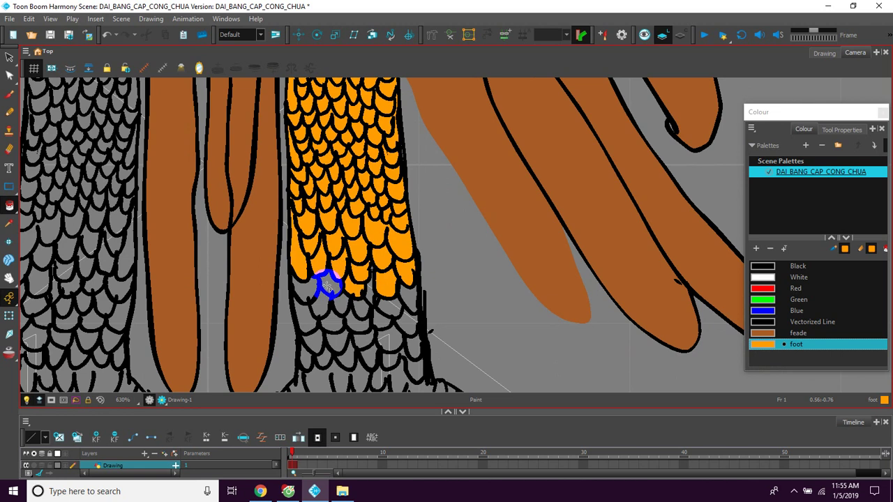
pyautogui.click(304, 289)
pyautogui.moveTo(339, 309)
pyautogui.mouseDown()
pyautogui.moveTo(338, 267)
pyautogui.moveTo(324, 269)
pyautogui.moveTo(367, 239)
pyautogui.moveTo(387, 253)
pyautogui.moveTo(406, 240)
pyautogui.moveTo(404, 269)
pyautogui.moveTo(388, 282)
pyautogui.moveTo(378, 267)
pyautogui.moveTo(355, 287)
pyautogui.moveTo(309, 284)
pyautogui.moveTo(301, 298)
pyautogui.moveTo(373, 301)
pyautogui.moveTo(354, 270)
pyautogui.moveTo(410, 291)
pyautogui.moveTo(385, 303)
pyautogui.moveTo(413, 314)
pyautogui.moveTo(397, 288)
pyautogui.mouseUp()
pyautogui.moveTo(368, 206); pyautogui.dragTo(380, 246)
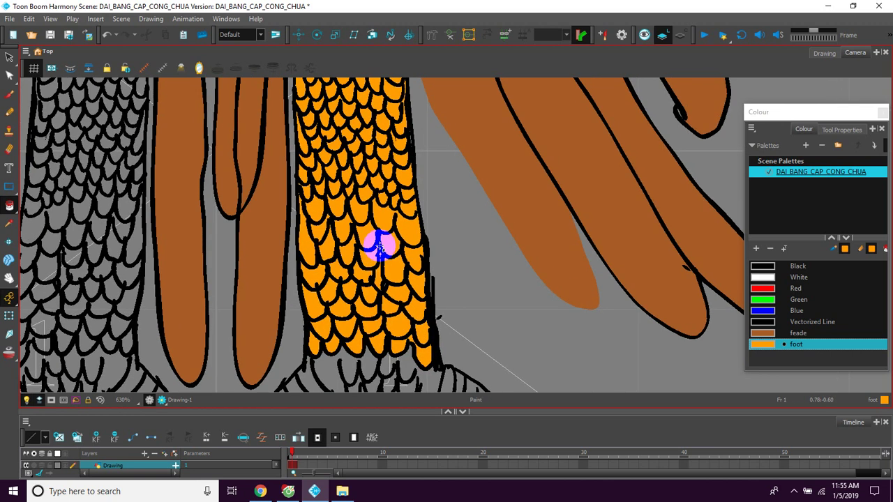
# Check the whole eagle and the upper end of the right shank for areas left unpainted.
pyautogui.scroll(-8, 380, 246)
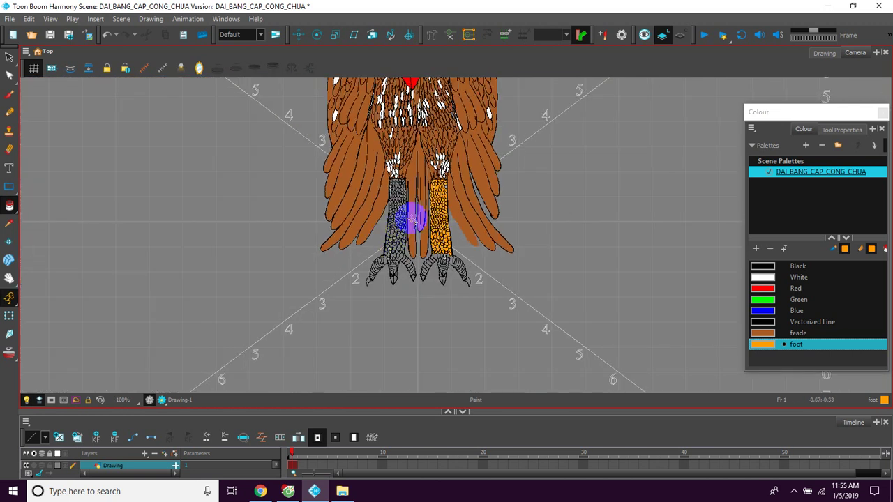
pyautogui.moveTo(431, 179); pyautogui.dragTo(385, 258)
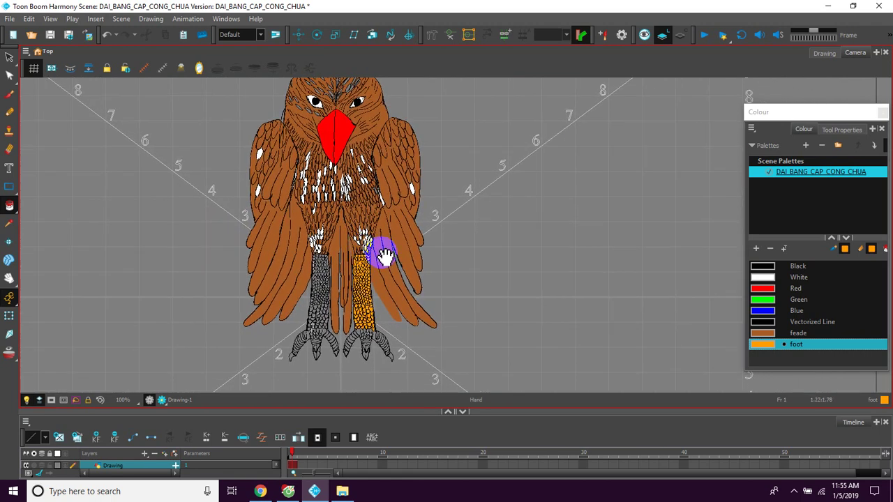
pyautogui.scroll(2, 397, 244)
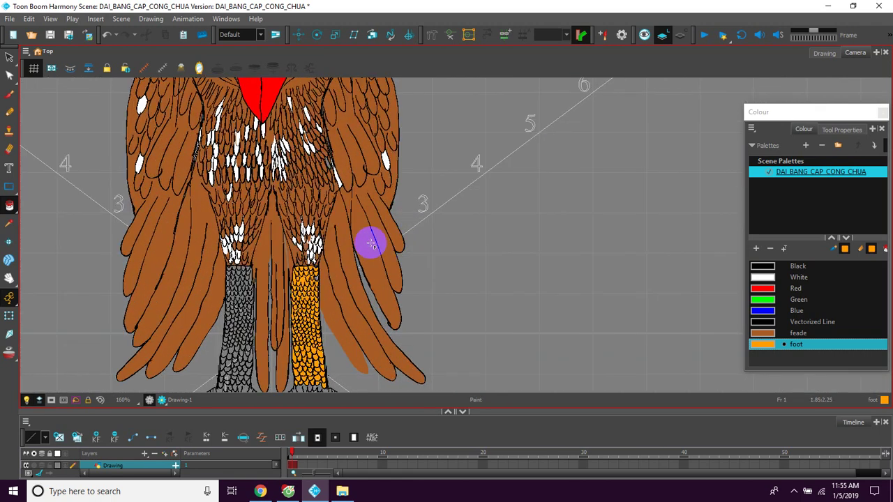
pyautogui.scroll(1, 371, 243)
pyautogui.moveTo(319, 272); pyautogui.dragTo(361, 249)
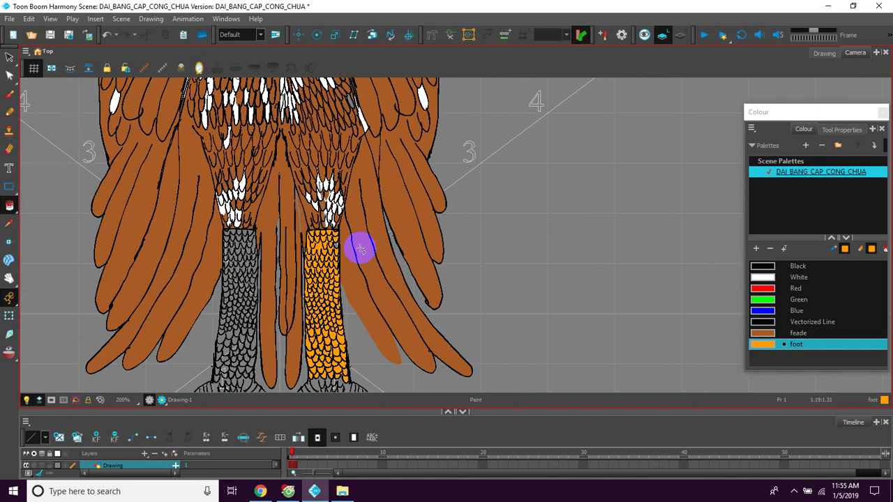
pyautogui.scroll(4, 360, 250)
pyautogui.moveTo(289, 253); pyautogui.dragTo(374, 271)
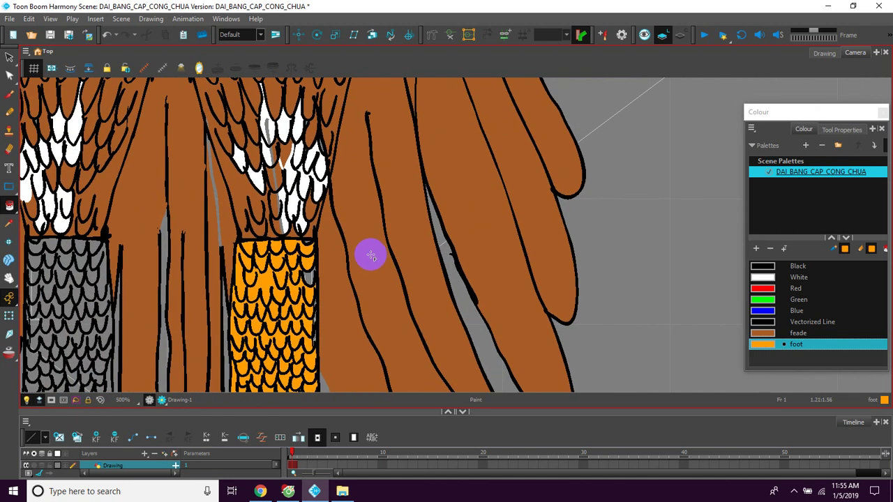
pyautogui.scroll(1, 369, 258)
pyautogui.moveTo(283, 245); pyautogui.dragTo(349, 260)
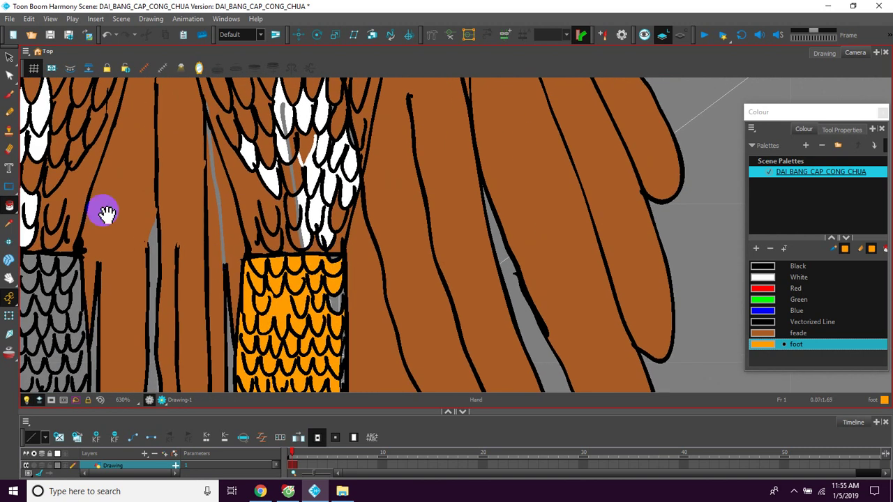
pyautogui.click(9, 95)
pyautogui.click(762, 266)
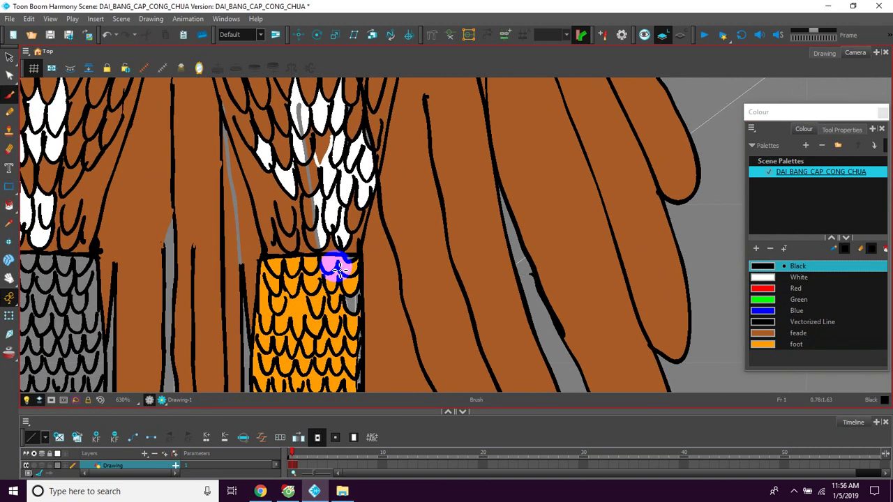
pyautogui.scroll(1, 255, 255)
pyautogui.scroll(1, 265, 277)
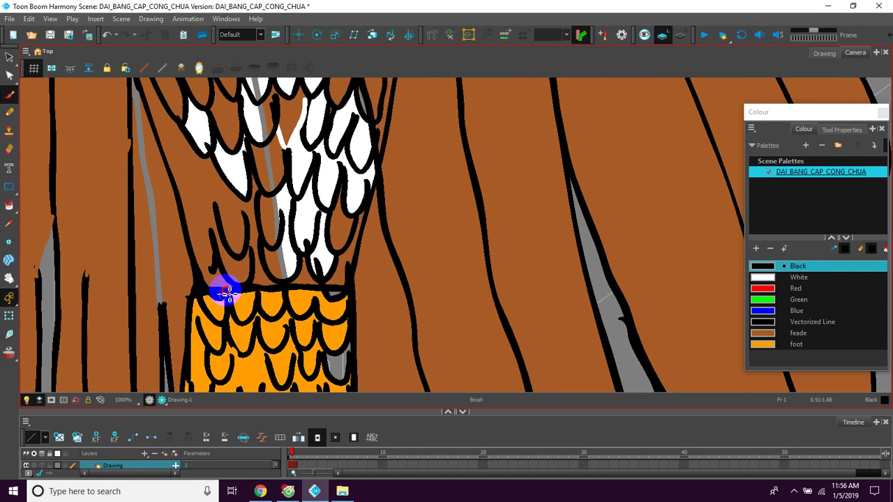
pyautogui.click(10, 58)
pyautogui.click(321, 291)
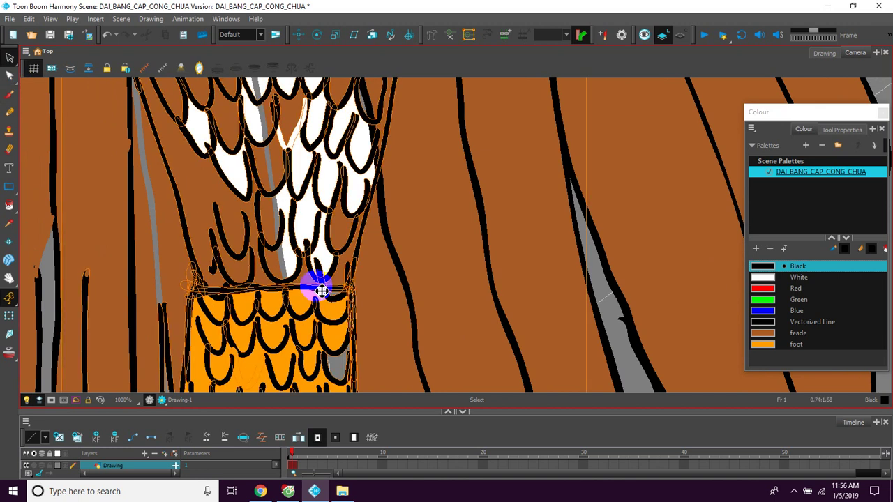
pyautogui.moveTo(314, 294); pyautogui.dragTo(312, 293)
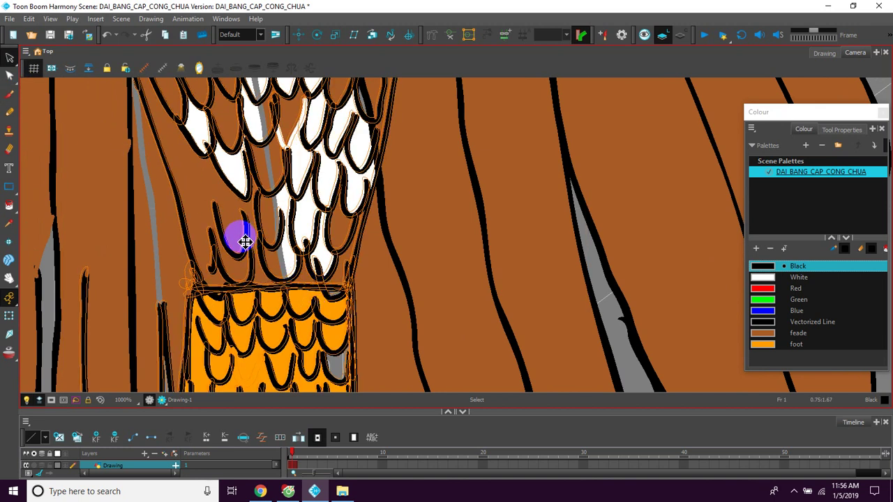
pyautogui.hotkey('ctrl', 'z')
# Fill the skipped grey scale near the right shank's upper outer edge and recolour the shank's top outline with foot orange.
pyautogui.press('space')
pyautogui.moveTo(303, 240)
pyautogui.mouseDown()
pyautogui.moveTo(284, 180)
pyautogui.moveTo(302, 198)
pyautogui.mouseUp()
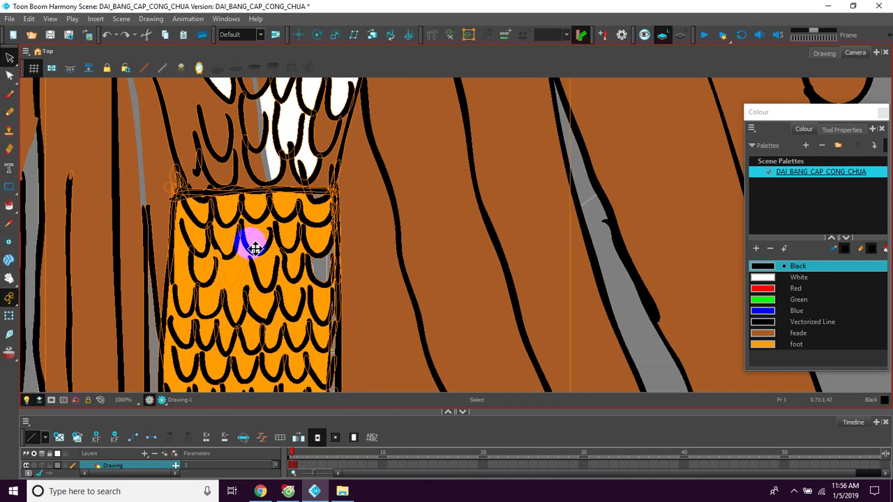
pyautogui.click(10, 204)
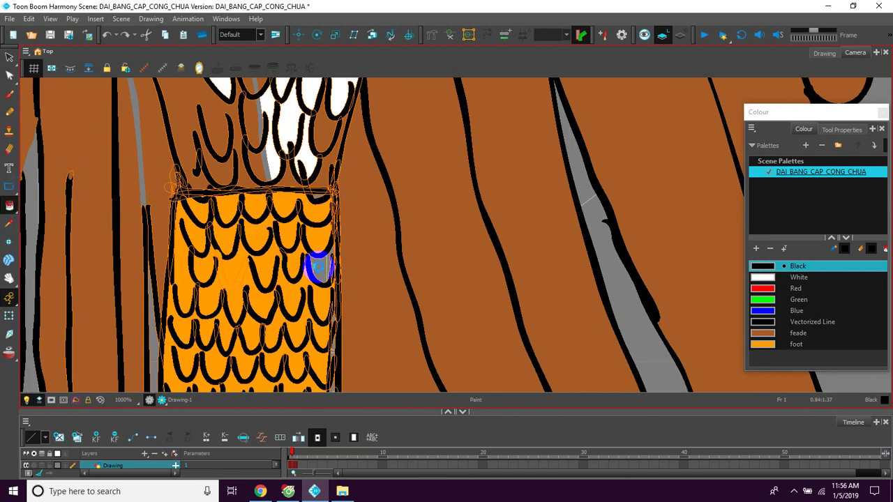
pyautogui.click(322, 270)
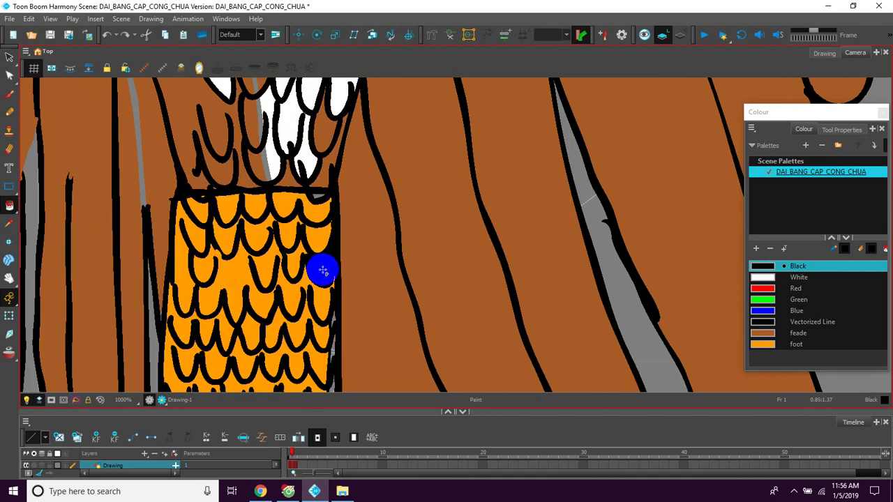
pyautogui.click(762, 344)
pyautogui.click(333, 274)
pyautogui.click(324, 267)
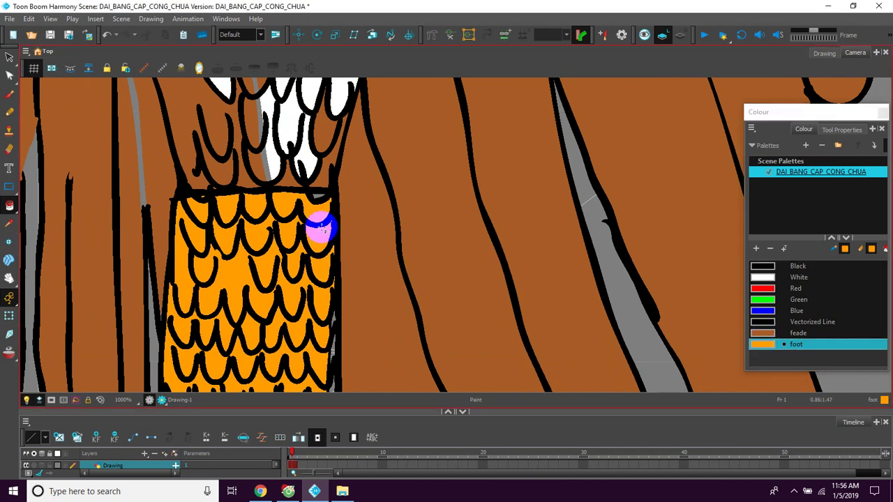
pyautogui.click(207, 192)
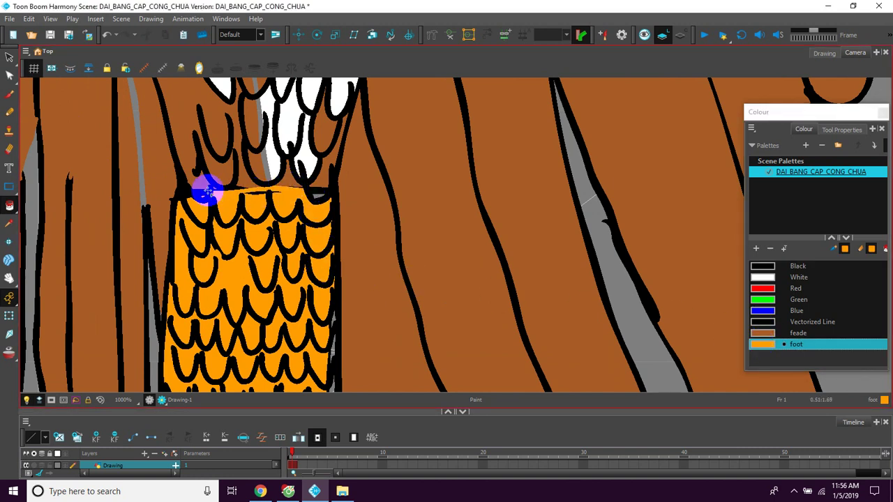
pyautogui.click(316, 196)
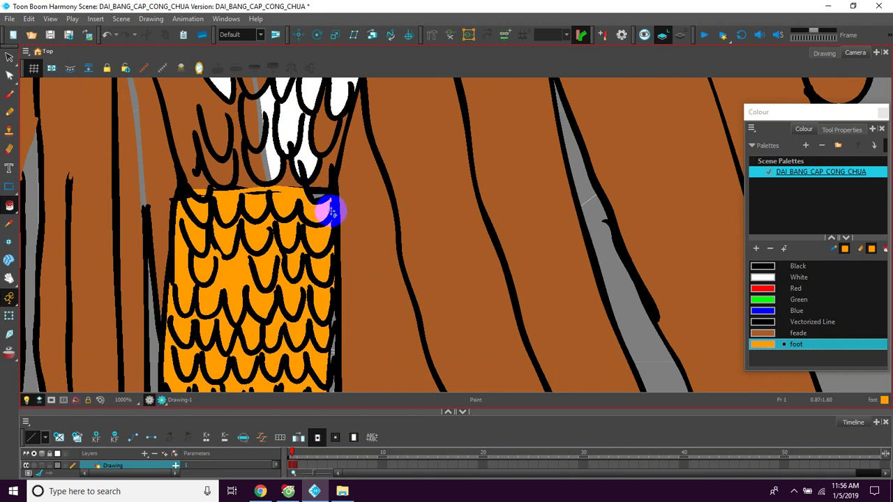
# Colour the right foot's inner toe, middle toe and first bands of the outer toe with foot orange.
pyautogui.scroll(-5, 332, 207)
pyautogui.scroll(-2, 388, 243)
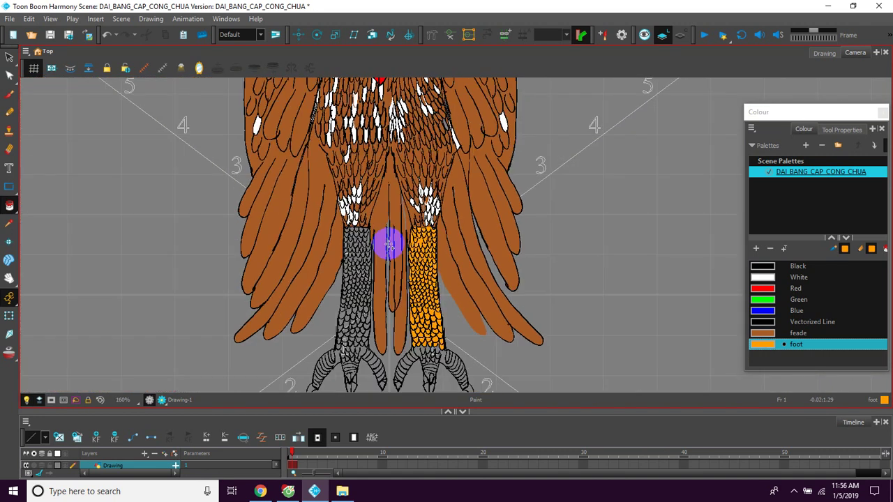
pyautogui.scroll(-1, 419, 296)
pyautogui.scroll(4, 412, 297)
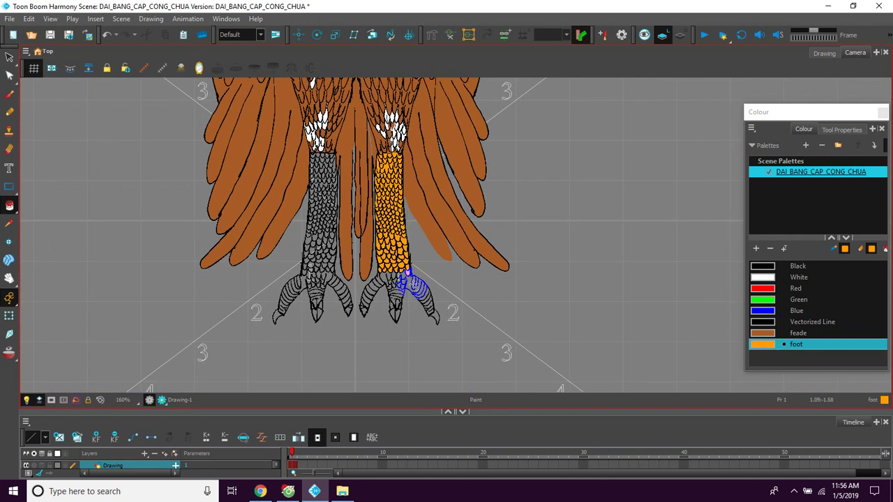
pyautogui.scroll(1, 404, 312)
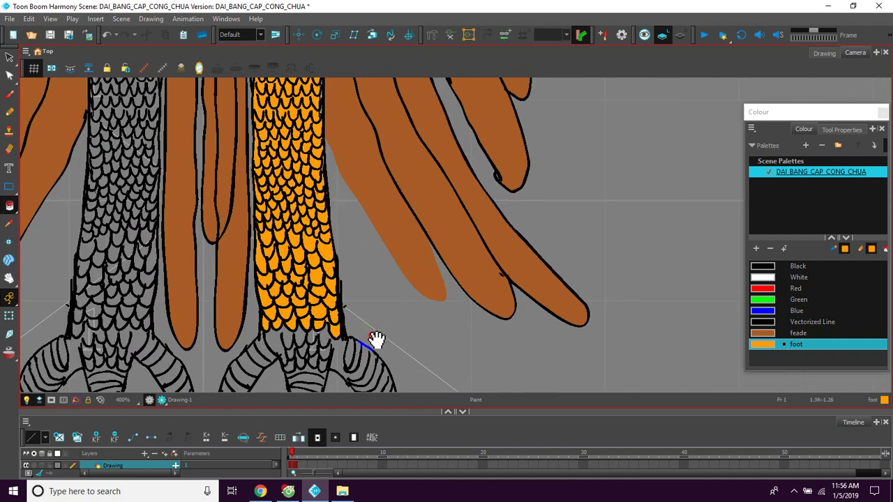
pyautogui.moveTo(381, 353); pyautogui.dragTo(384, 277)
pyautogui.moveTo(370, 332); pyautogui.dragTo(402, 277)
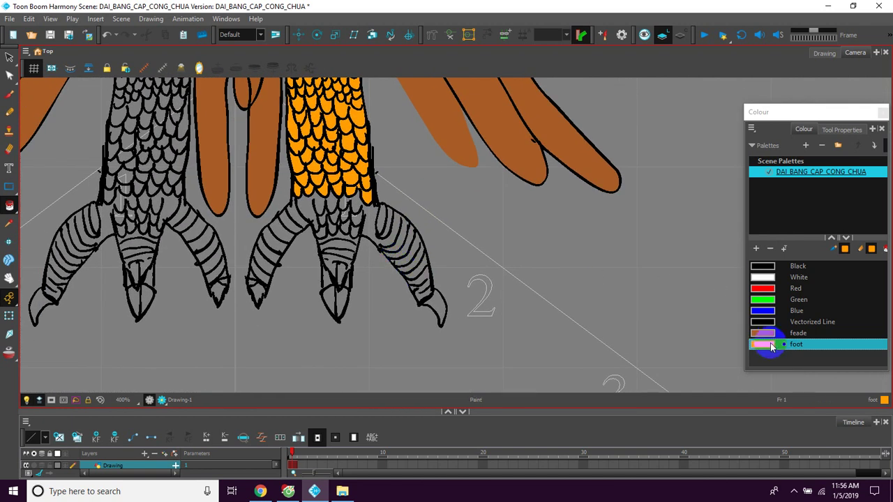
pyautogui.click(292, 225)
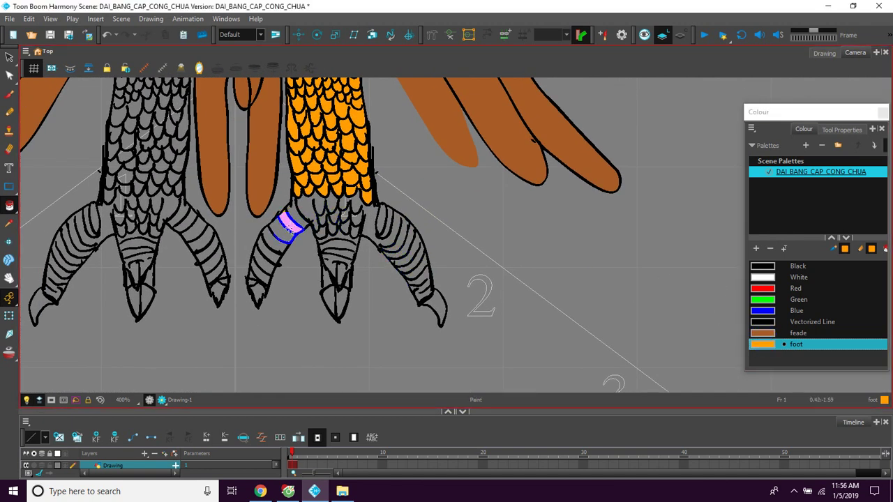
pyautogui.moveTo(276, 237)
pyautogui.mouseDown()
pyautogui.moveTo(263, 283)
pyautogui.moveTo(300, 224)
pyautogui.moveTo(293, 213)
pyautogui.moveTo(354, 202)
pyautogui.moveTo(335, 218)
pyautogui.mouseUp()
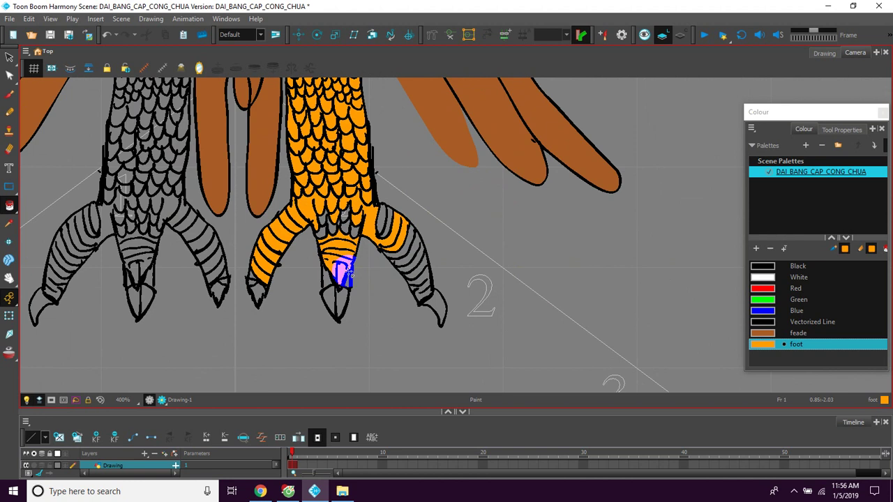
# Brush black strokes where the right foot's middle toe meets its claw to close the outline gaps.
pyautogui.scroll(-2, 463, 255)
pyautogui.press('2')
pyautogui.press('2')
pyautogui.press('2')
pyautogui.press('2')
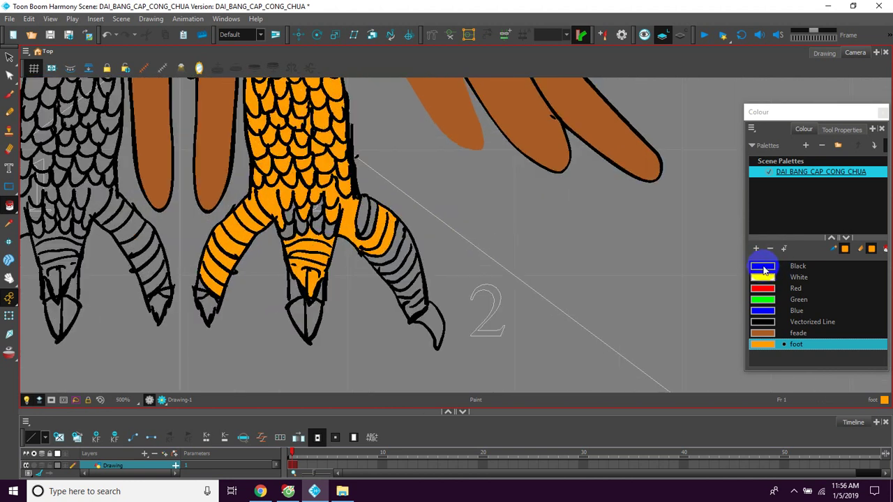
pyautogui.click(766, 267)
pyautogui.click(9, 94)
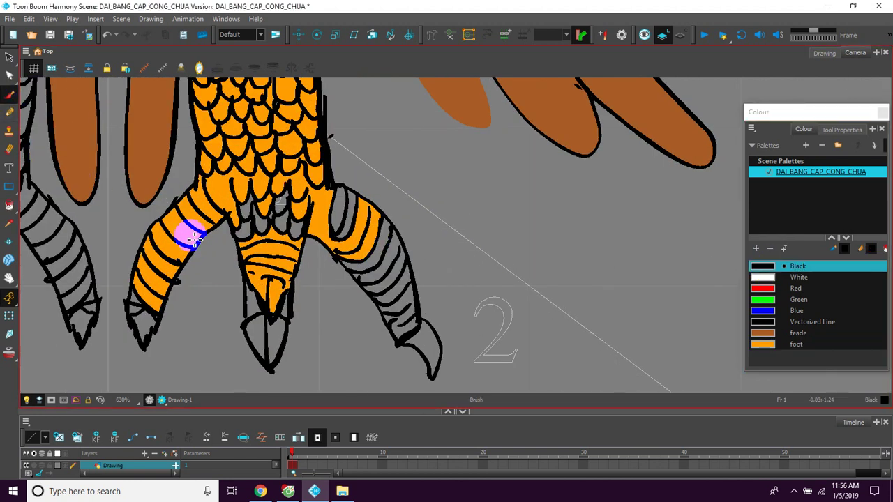
pyautogui.moveTo(249, 323); pyautogui.dragTo(246, 327)
pyautogui.moveTo(276, 297); pyautogui.dragTo(290, 311)
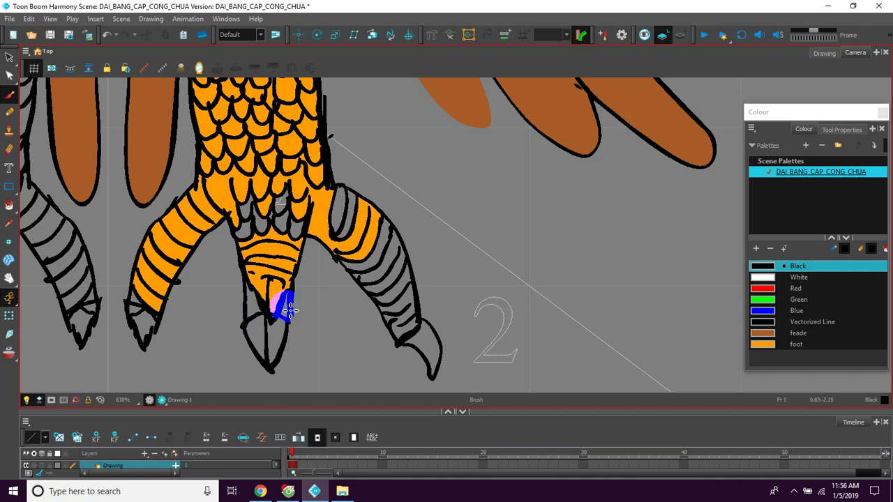
pyautogui.click(763, 343)
pyautogui.moveTo(335, 258); pyautogui.dragTo(340, 279)
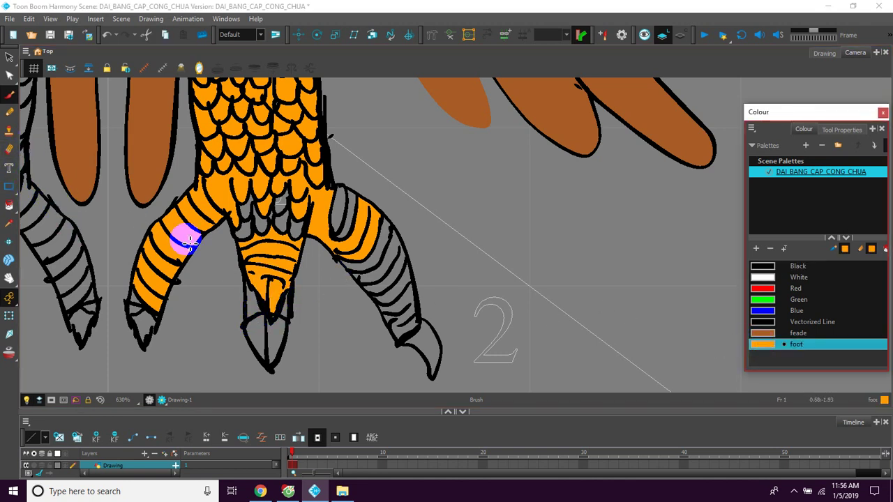
# Select the grouped line art around the right foot's middle toe and ungroup it.
pyautogui.click(10, 58)
pyautogui.press('space')
pyautogui.moveTo(285, 300); pyautogui.dragTo(297, 286)
pyautogui.press('2')
pyautogui.press('2')
pyautogui.moveTo(204, 331)
pyautogui.mouseDown()
pyautogui.moveTo(261, 292)
pyautogui.moveTo(327, 273)
pyautogui.moveTo(306, 277)
pyautogui.moveTo(312, 270)
pyautogui.mouseUp()
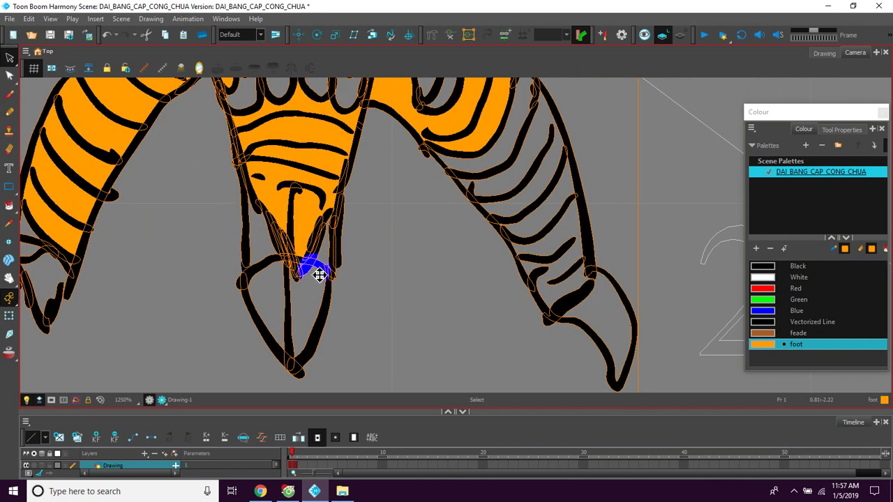
pyautogui.rightClick(314, 221)
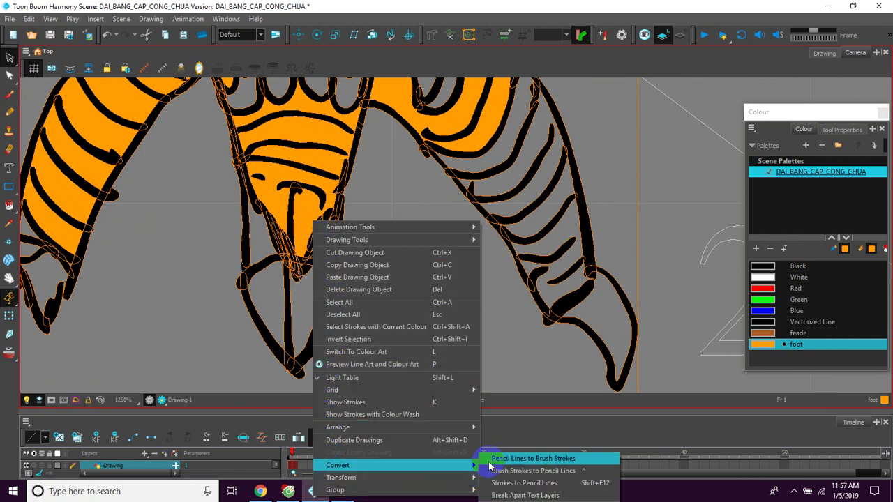
pyautogui.moveTo(450, 492)
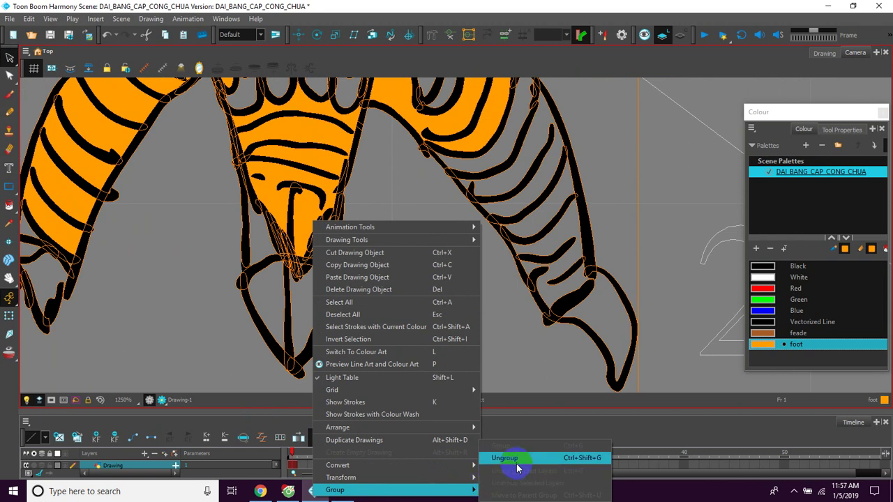
pyautogui.click(514, 459)
pyautogui.click(467, 292)
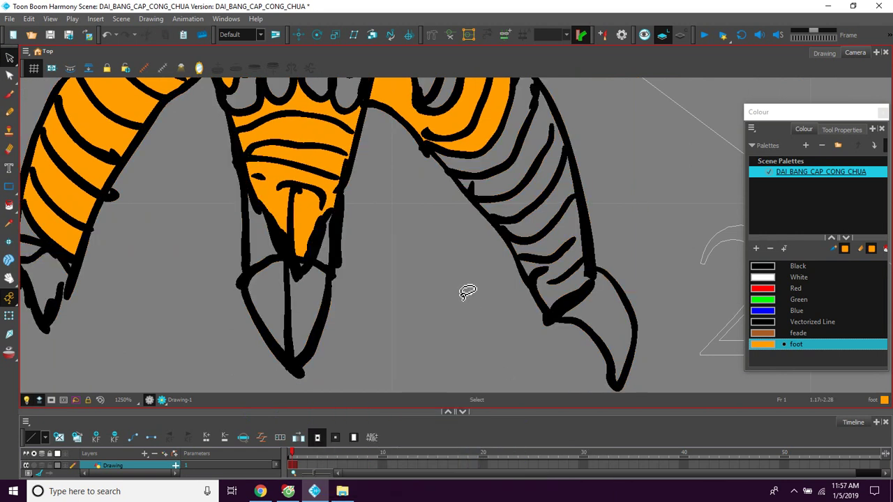
# Delete the stray stroke that runs down the centre of the right foot's middle toe into the claw.
pyautogui.scroll(2, 346, 245)
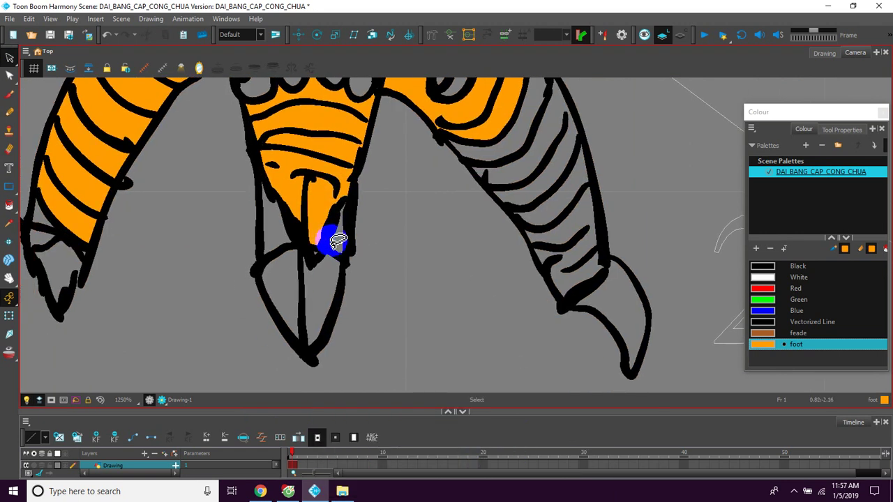
pyautogui.moveTo(322, 250); pyautogui.dragTo(358, 253)
pyautogui.moveTo(251, 275)
pyautogui.mouseDown()
pyautogui.moveTo(263, 294)
pyautogui.moveTo(285, 290)
pyautogui.mouseUp()
pyautogui.click(283, 301)
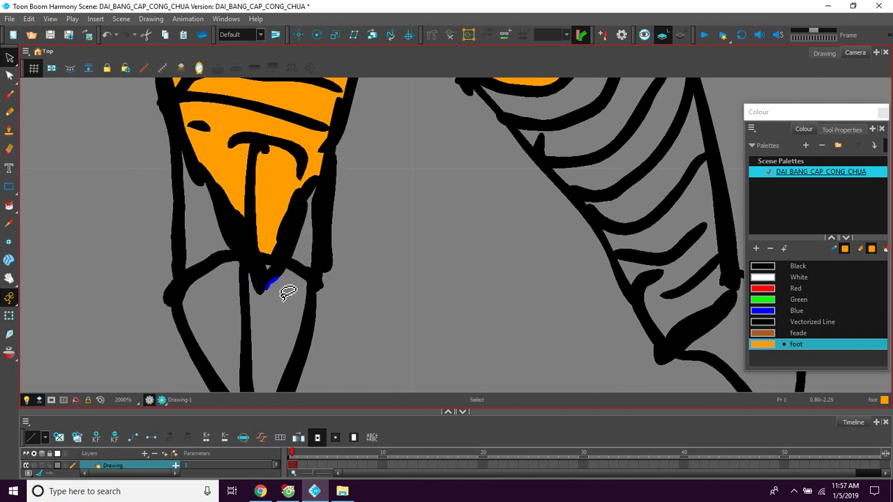
pyautogui.moveTo(253, 300); pyautogui.dragTo(288, 290)
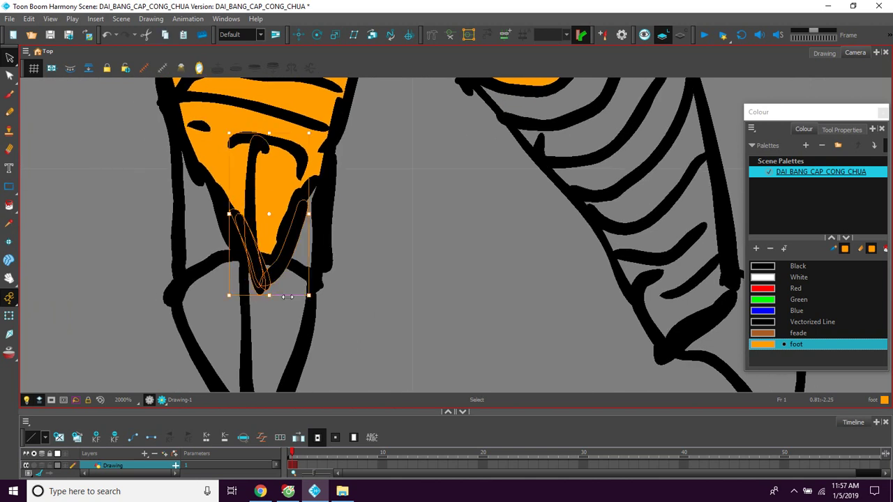
pyautogui.press('Delete')
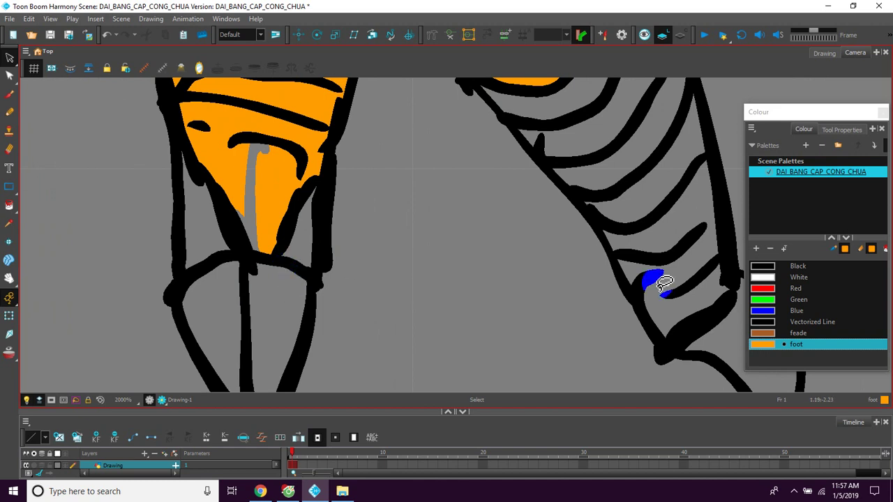
# Fill the narrow gap down the centre of the middle toe with foot orange.
pyautogui.click(761, 343)
pyautogui.click(8, 207)
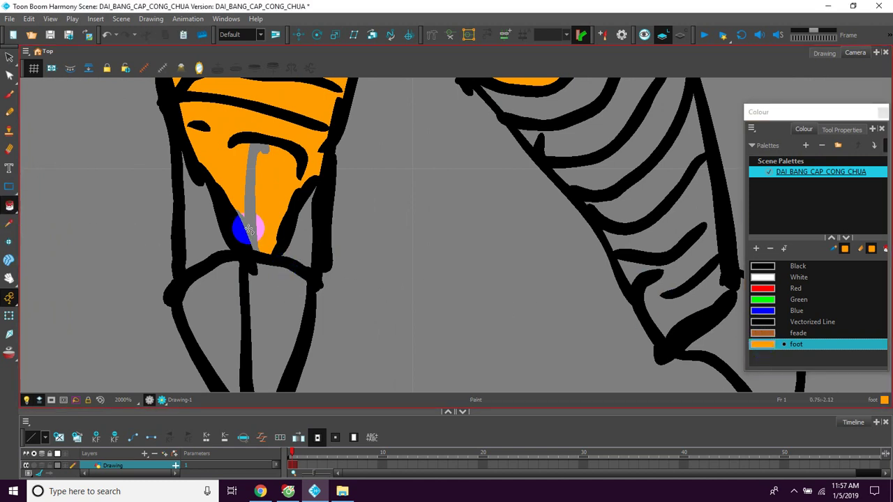
pyautogui.click(252, 224)
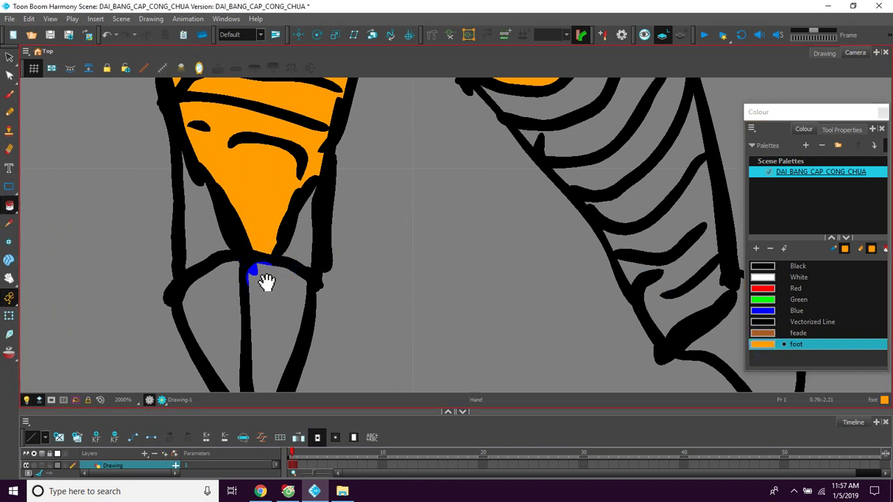
# Fill both halves of the right foot's middle claw with Black.
pyautogui.moveTo(267, 281); pyautogui.dragTo(265, 257)
pyautogui.press('space')
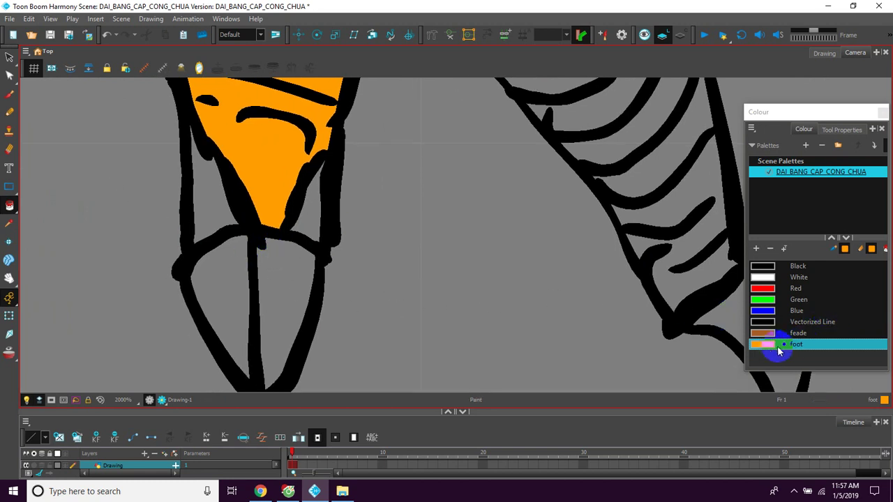
pyautogui.click(762, 265)
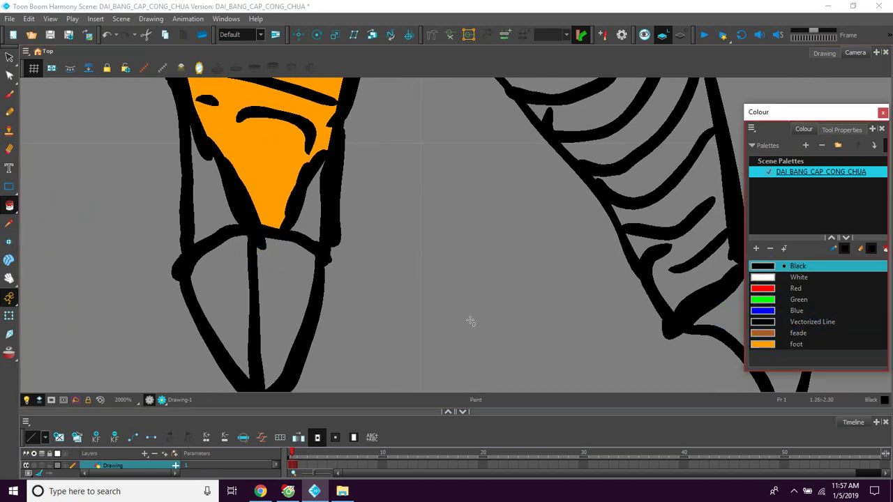
pyautogui.click(269, 299)
pyautogui.click(230, 288)
pyautogui.press('space')
pyautogui.moveTo(272, 290); pyautogui.dragTo(355, 287)
# Fill the two grey slivers on either side of the middle toe's tip with foot orange.
pyautogui.click(753, 342)
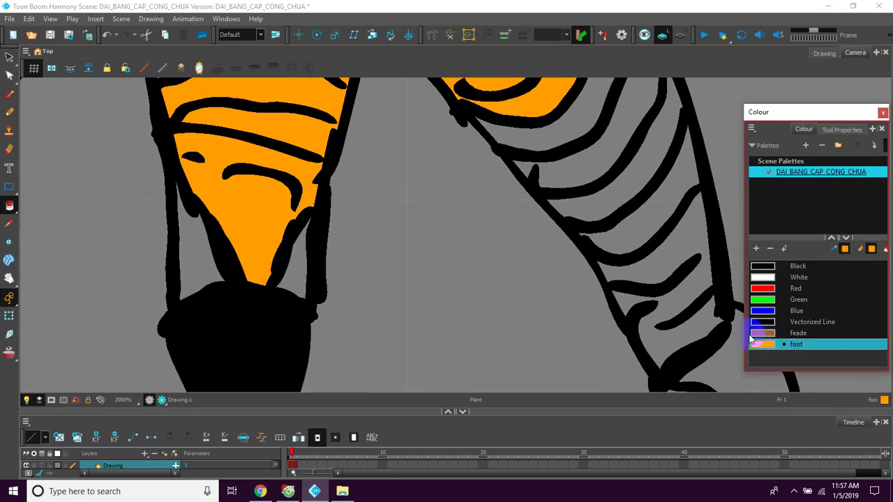
pyautogui.click(294, 268)
pyautogui.click(201, 259)
# Fill the remaining grey bands of the right foot's outer toe down to the claw with foot orange.
pyautogui.press('space')
pyautogui.moveTo(440, 257); pyautogui.dragTo(363, 277)
pyautogui.moveTo(463, 182); pyautogui.dragTo(376, 263)
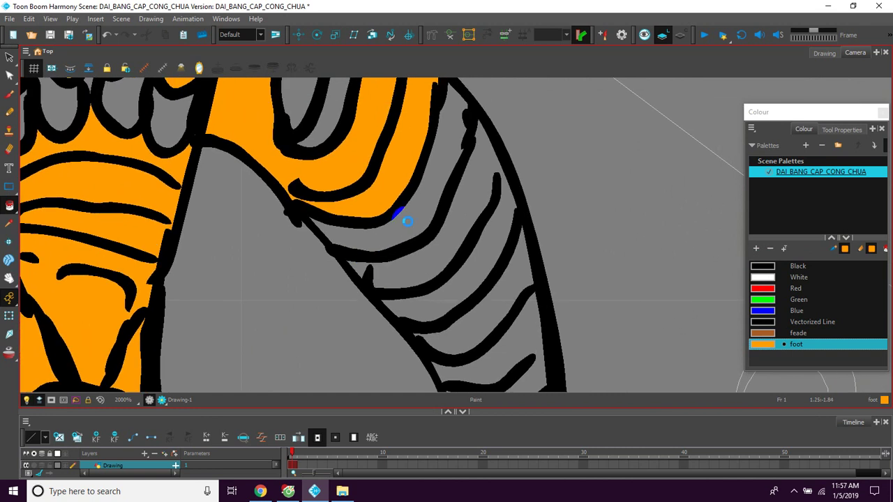
pyautogui.click(406, 222)
pyautogui.click(450, 279)
pyautogui.press('space')
pyautogui.moveTo(340, 120); pyautogui.dragTo(325, 136)
pyautogui.moveTo(451, 243)
pyautogui.mouseDown()
pyautogui.moveTo(456, 265)
pyautogui.moveTo(396, 213)
pyautogui.moveTo(376, 174)
pyautogui.mouseUp()
pyautogui.click(418, 253)
pyautogui.click(447, 321)
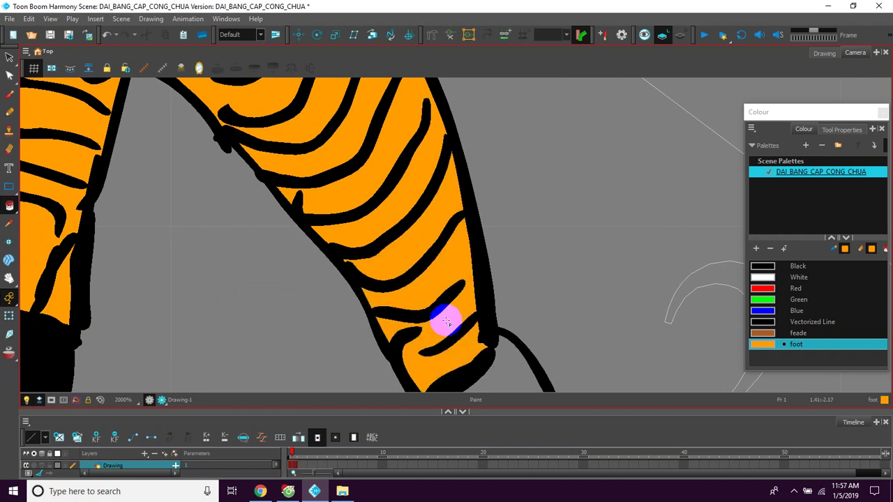
# Fill the claw of the right foot's outer toe with Black.
pyautogui.moveTo(466, 339); pyautogui.dragTo(412, 286)
pyautogui.click(760, 267)
pyautogui.click(445, 285)
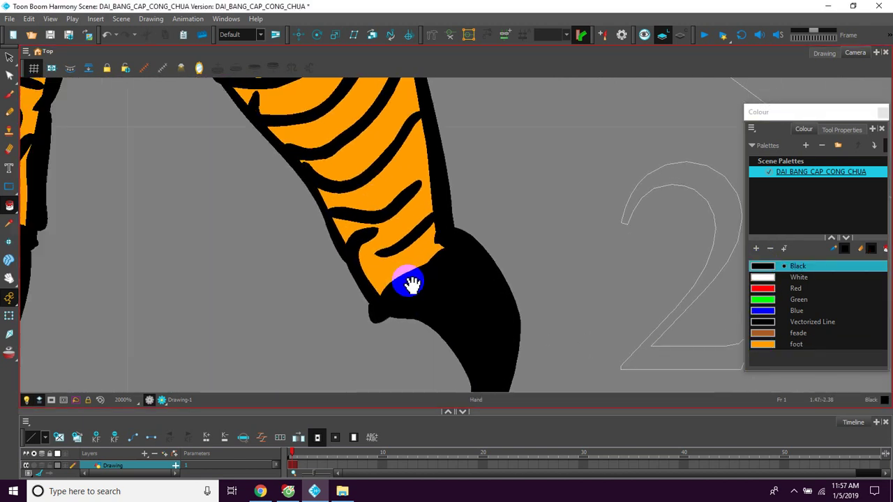
# Fill the remaining grey scales above the right foot's middle toe and the inner toe's last segment with foot orange.
pyautogui.scroll(-2, 399, 270)
pyautogui.scroll(-3, 399, 270)
pyautogui.moveTo(342, 231); pyautogui.dragTo(389, 307)
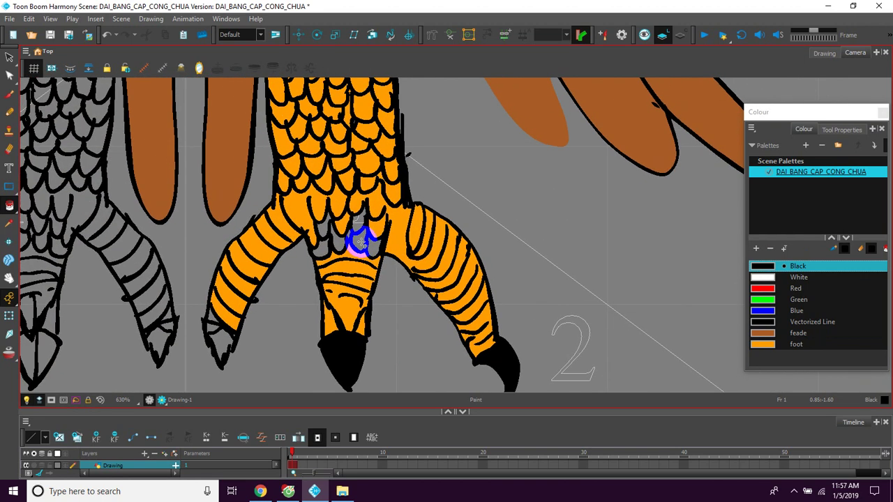
pyautogui.click(762, 344)
pyautogui.click(376, 248)
pyautogui.click(359, 244)
pyautogui.click(360, 221)
pyautogui.click(341, 240)
pyautogui.click(324, 226)
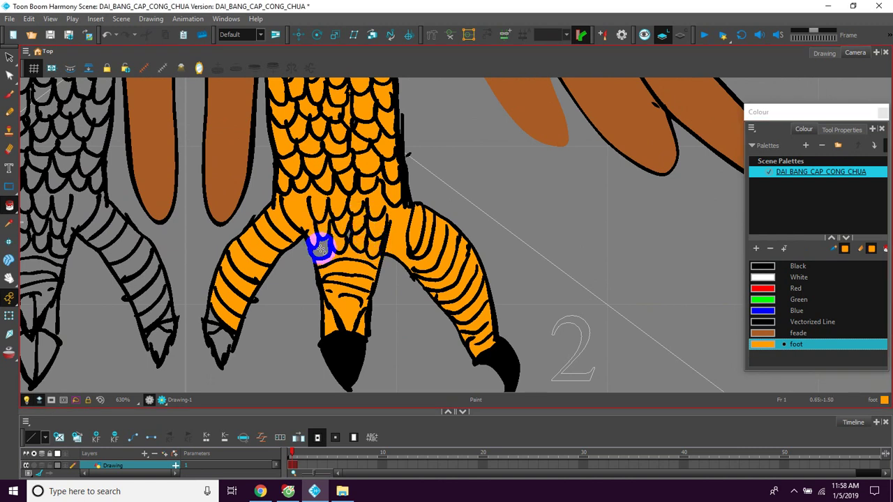
pyautogui.moveTo(264, 284); pyautogui.dragTo(329, 247)
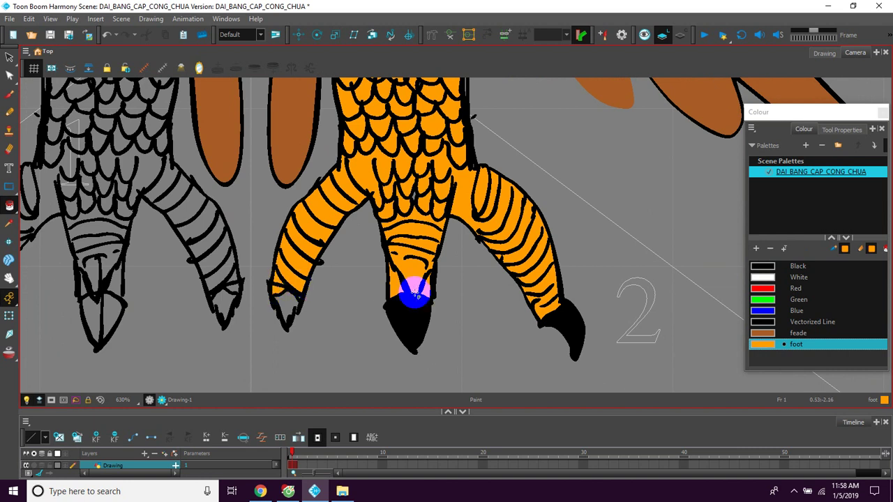
# Try to fill the claw of the right foot's inner toe with Black.
pyautogui.click(300, 310)
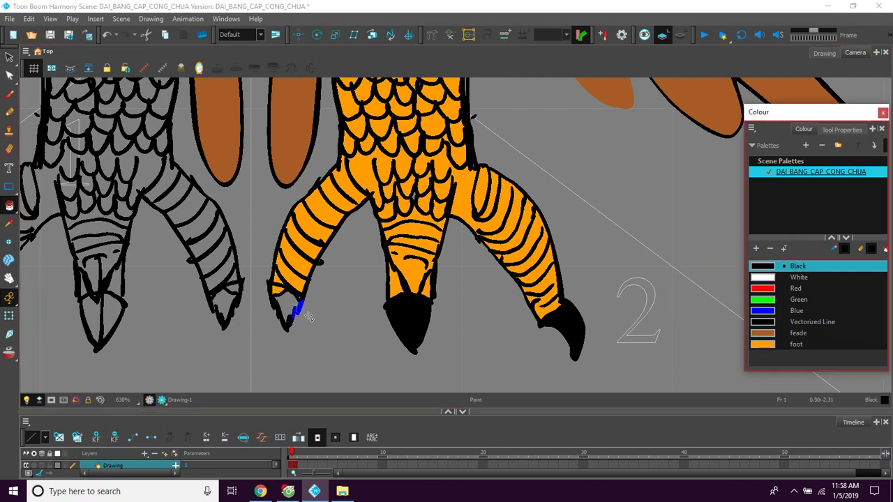
pyautogui.click(288, 312)
pyautogui.click(290, 309)
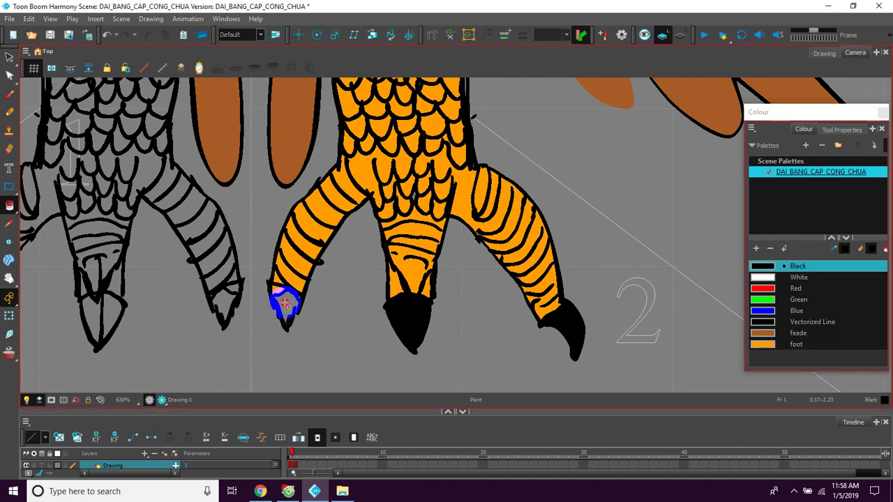
# Brush black strokes along the edge of the inner toe's claw to close its outline gap.
pyautogui.press('space')
pyautogui.moveTo(320, 322)
pyautogui.mouseDown()
pyautogui.moveTo(343, 314)
pyautogui.moveTo(366, 330)
pyautogui.mouseUp()
pyautogui.scroll(5, 362, 332)
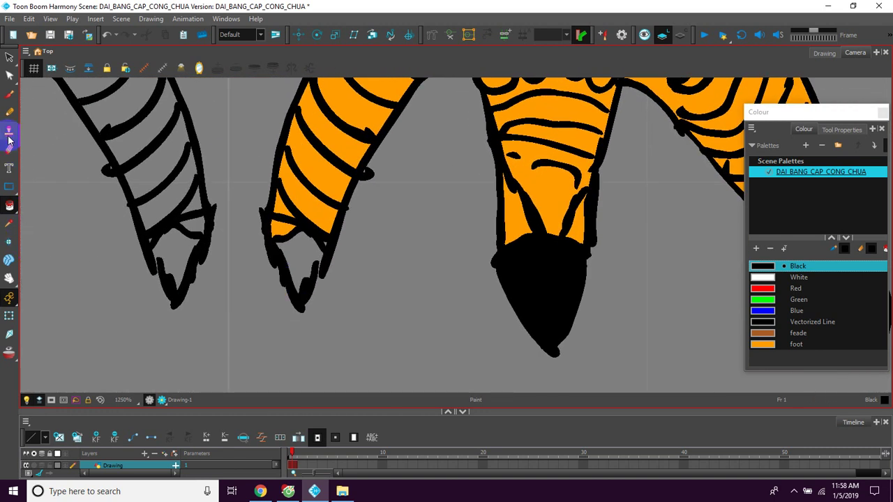
pyautogui.click(9, 94)
pyautogui.moveTo(281, 270)
pyautogui.mouseDown()
pyautogui.moveTo(274, 278)
pyautogui.moveTo(323, 268)
pyautogui.mouseUp()
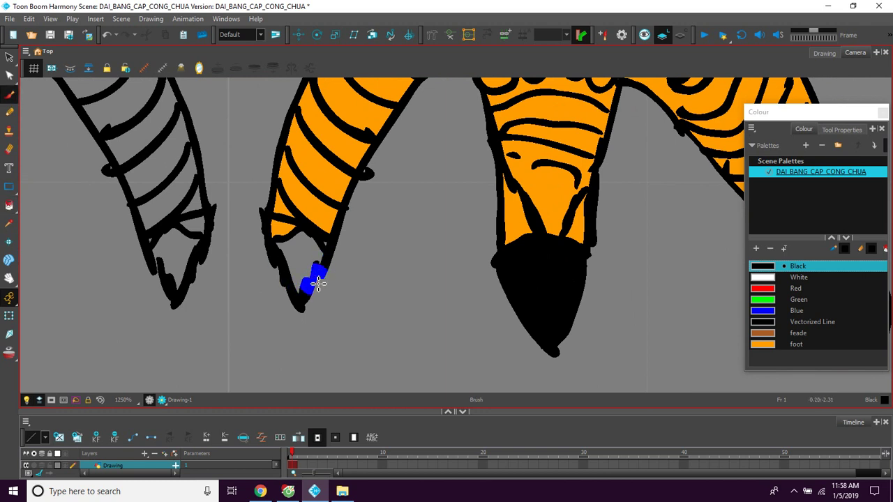
pyautogui.moveTo(310, 291); pyautogui.dragTo(320, 267)
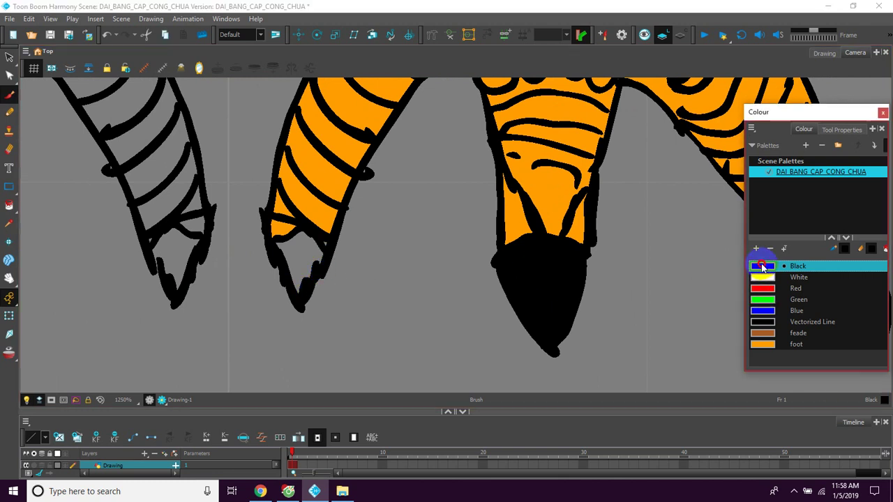
# Fill the closed claw of the right foot's inner toe with Black.
pyautogui.click(9, 206)
pyautogui.click(297, 246)
pyautogui.moveTo(252, 223); pyautogui.dragTo(328, 281)
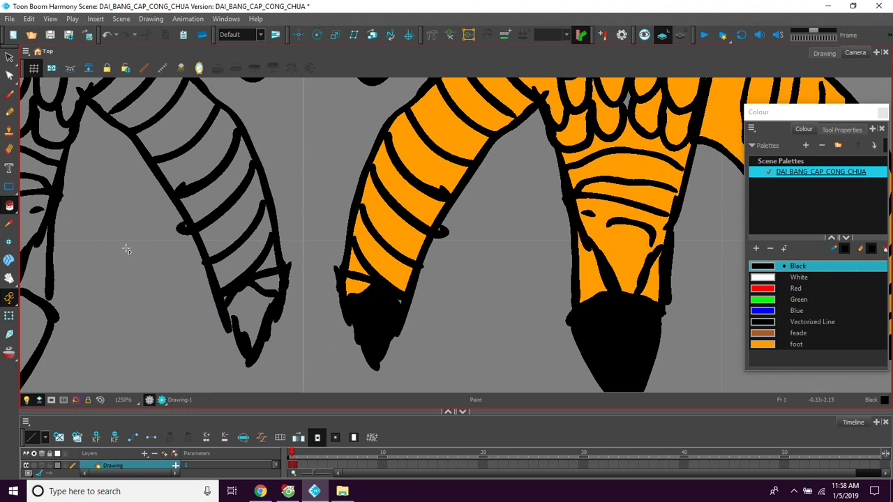
# Close the outline gap of the left foot's inner toe claw with black brush strokes and fill the claw with Black.
pyautogui.hotkey('alt', 'b')
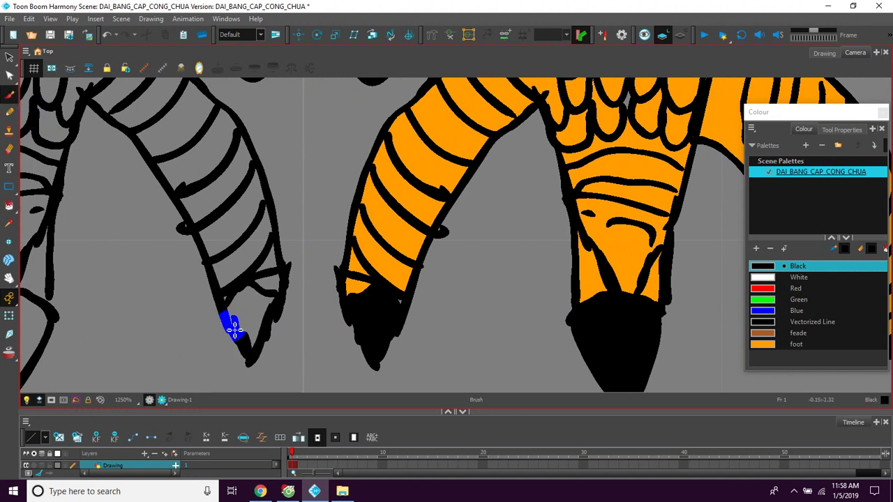
pyautogui.click(758, 269)
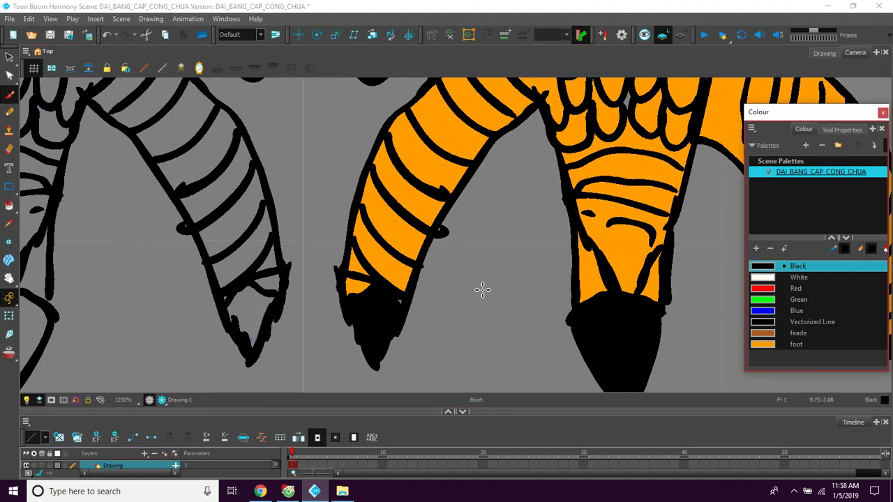
pyautogui.moveTo(250, 315); pyautogui.dragTo(252, 313)
pyautogui.click(9, 206)
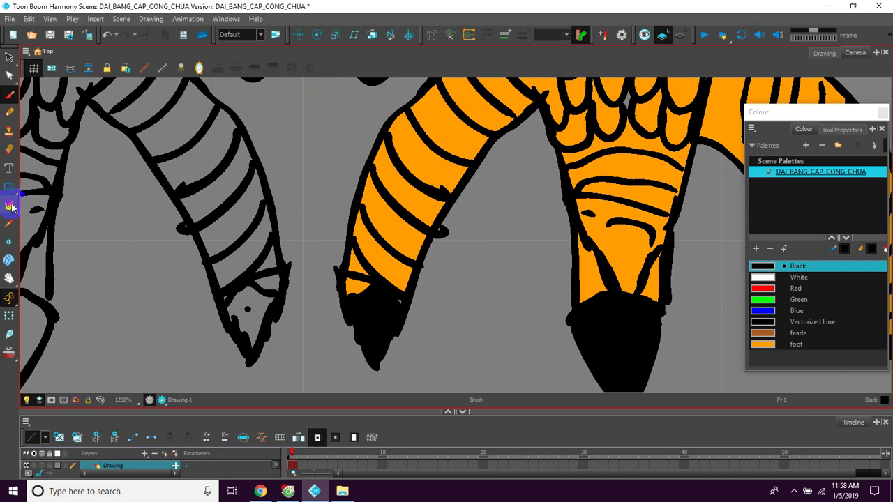
pyautogui.click(221, 302)
pyautogui.click(247, 307)
# Fill all the grey segments of the left foot's inner toe with foot orange.
pyautogui.press('space')
pyautogui.moveTo(196, 187); pyautogui.dragTo(249, 268)
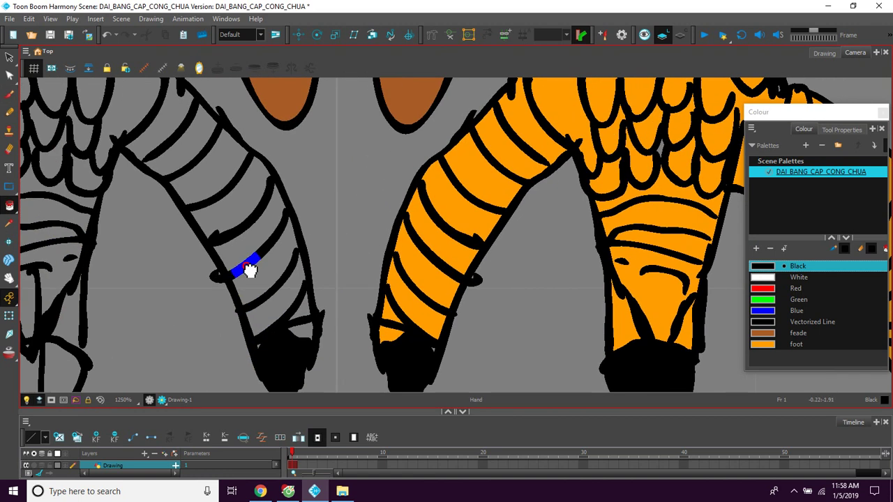
pyautogui.click(768, 345)
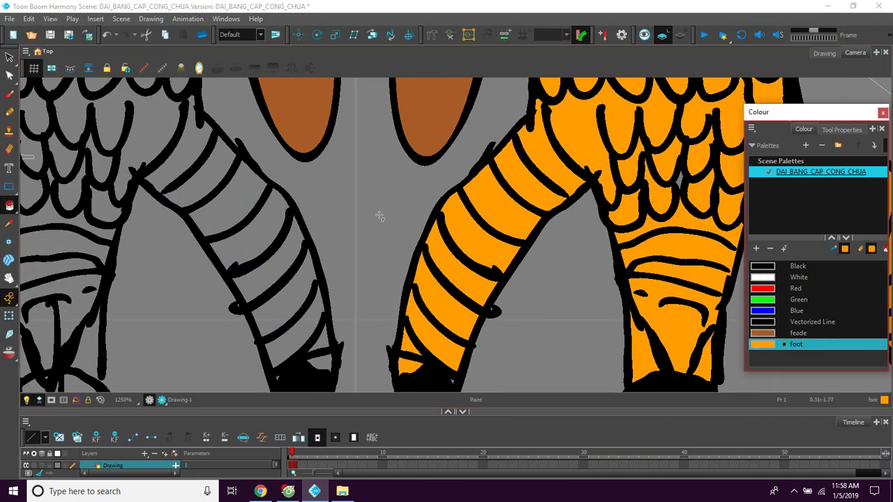
pyautogui.moveTo(185, 161); pyautogui.dragTo(229, 204)
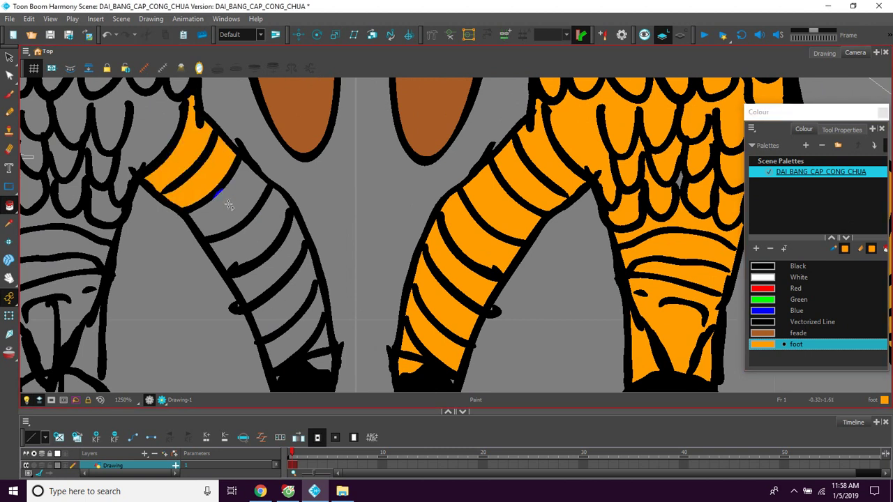
pyautogui.moveTo(255, 238)
pyautogui.mouseDown()
pyautogui.moveTo(298, 338)
pyautogui.moveTo(314, 343)
pyautogui.mouseUp()
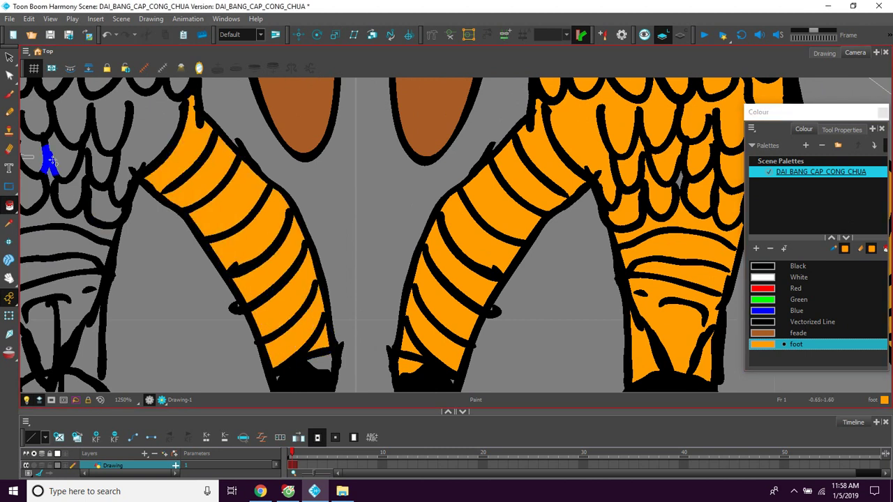
# Cut away the stray bump beside the left foot's inner toe and the stray line pieces inside the middle toe's claw.
pyautogui.moveTo(9, 59); pyautogui.dragTo(42, 76)
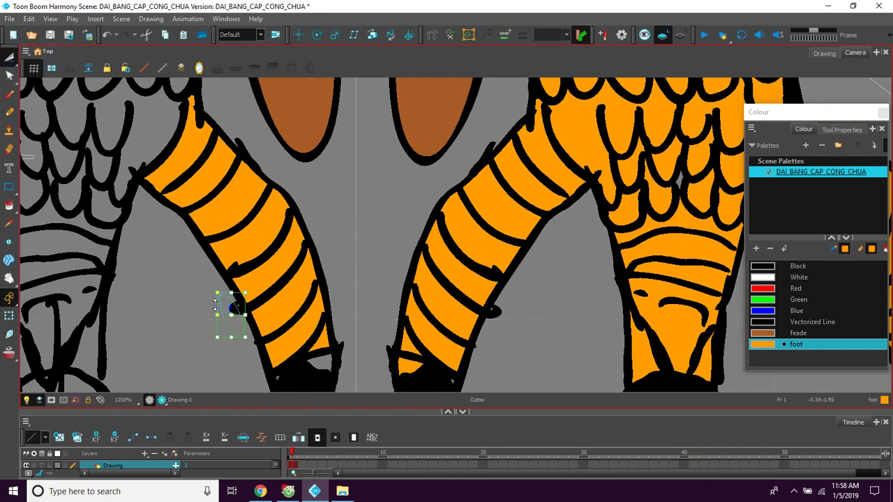
pyautogui.moveTo(198, 342)
pyautogui.mouseDown()
pyautogui.moveTo(244, 291)
pyautogui.moveTo(298, 259)
pyautogui.mouseUp()
pyautogui.moveTo(209, 229); pyautogui.dragTo(208, 250)
pyautogui.moveTo(125, 315); pyautogui.dragTo(144, 309)
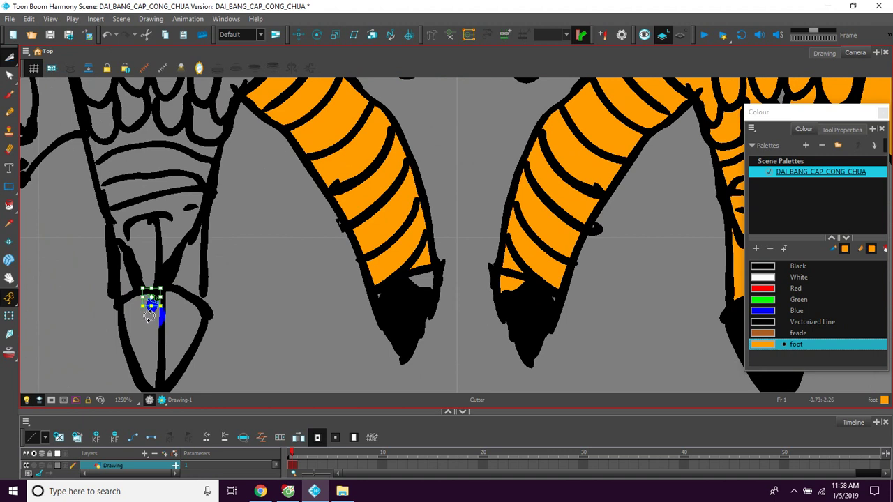
pyautogui.moveTo(159, 315)
pyautogui.mouseDown()
pyautogui.moveTo(168, 305)
pyautogui.moveTo(151, 300)
pyautogui.moveTo(148, 309)
pyautogui.mouseUp()
pyautogui.press('Delete')
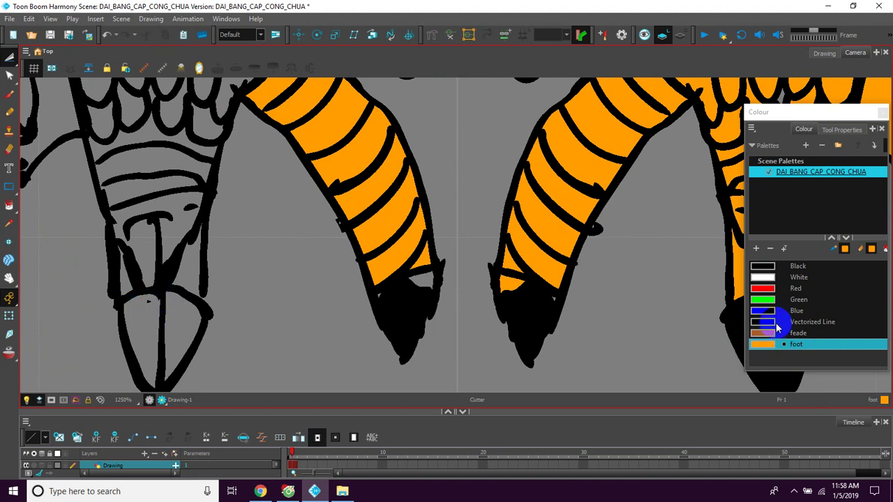
# Fill both halves of the left foot's middle claw and the outer toe's claw with Black.
pyautogui.click(763, 265)
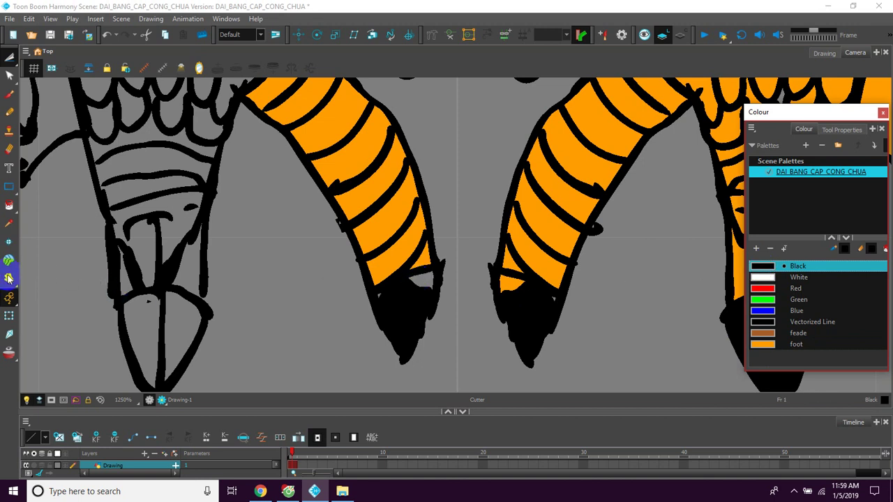
pyautogui.click(9, 206)
pyautogui.click(140, 334)
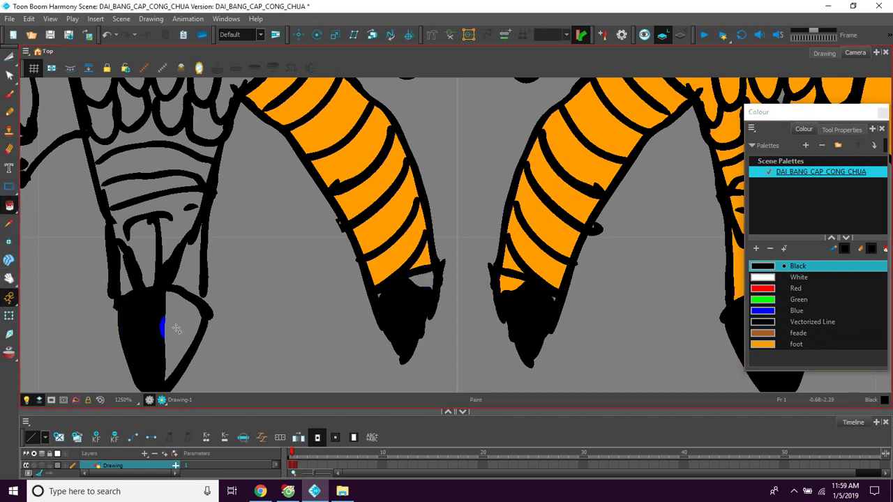
pyautogui.click(172, 315)
pyautogui.press('space')
pyautogui.moveTo(146, 278)
pyautogui.mouseDown()
pyautogui.moveTo(193, 335)
pyautogui.moveTo(199, 277)
pyautogui.moveTo(258, 224)
pyautogui.mouseUp()
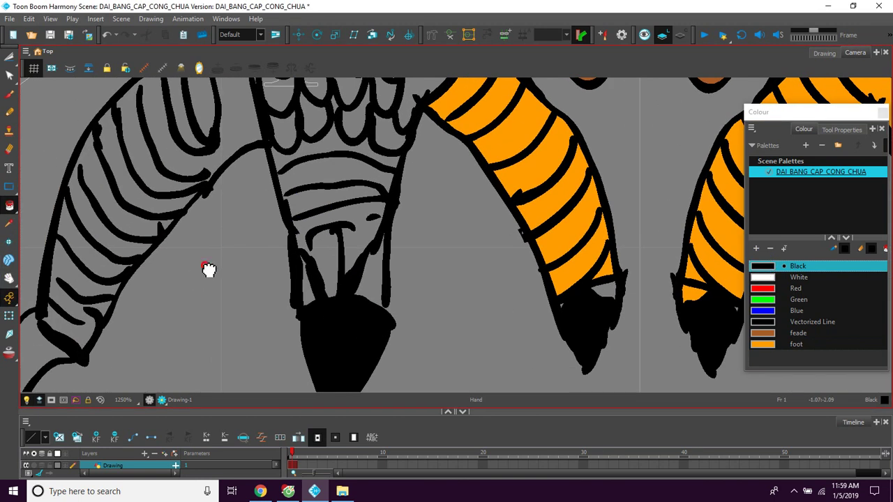
pyautogui.moveTo(208, 270); pyautogui.dragTo(241, 249)
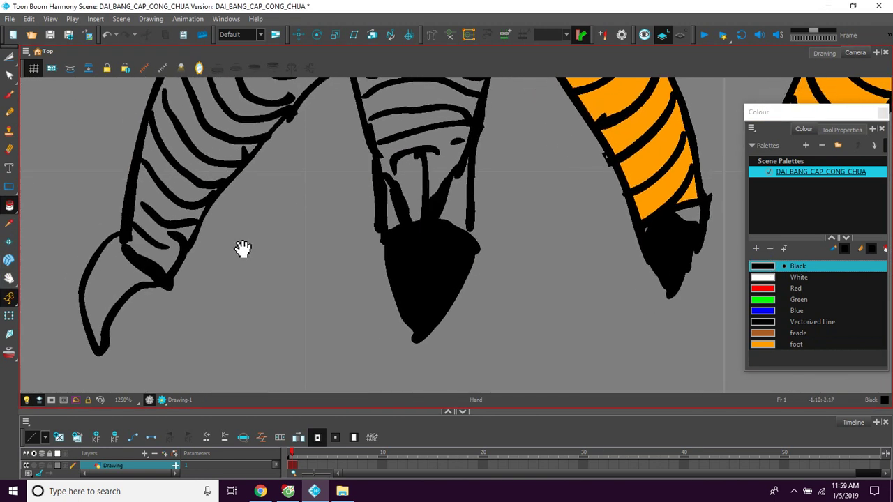
pyautogui.click(109, 278)
# Brush black strokes on the left foot's outer toe to close its outline gaps and add segment lines where it joins the leg.
pyautogui.press('space')
pyautogui.moveTo(208, 193); pyautogui.dragTo(183, 281)
pyautogui.moveTo(221, 221); pyautogui.dragTo(160, 314)
pyautogui.moveTo(212, 276); pyautogui.dragTo(202, 273)
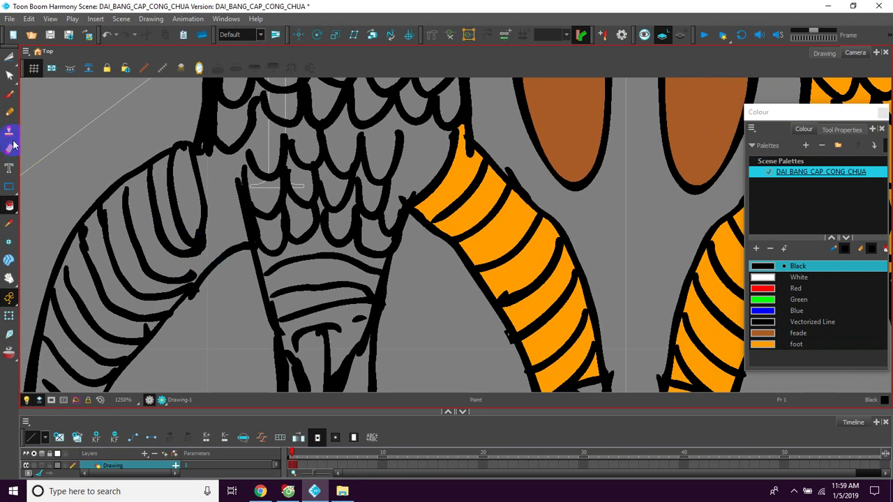
pyautogui.click(10, 96)
pyautogui.moveTo(208, 226); pyautogui.dragTo(207, 229)
pyautogui.moveTo(204, 241); pyautogui.dragTo(212, 266)
pyautogui.moveTo(181, 227); pyautogui.dragTo(201, 250)
pyautogui.moveTo(202, 258); pyautogui.dragTo(214, 271)
pyautogui.moveTo(172, 247); pyautogui.dragTo(203, 272)
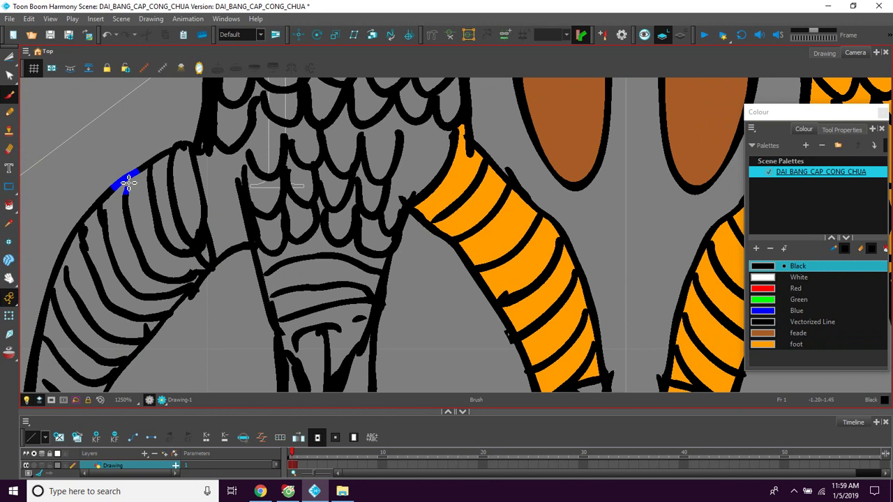
pyautogui.moveTo(210, 155); pyautogui.dragTo(213, 167)
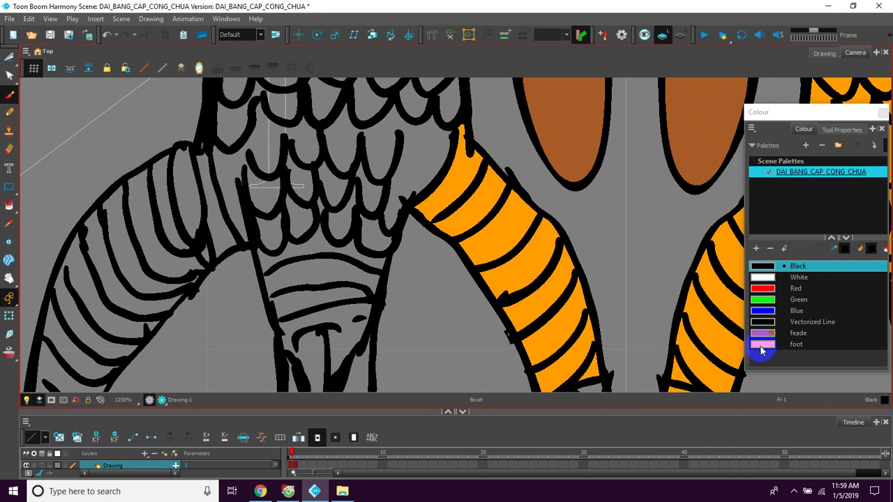
# Fill the segments of the left foot's outer toe with foot orange.
pyautogui.click(762, 345)
pyautogui.click(9, 206)
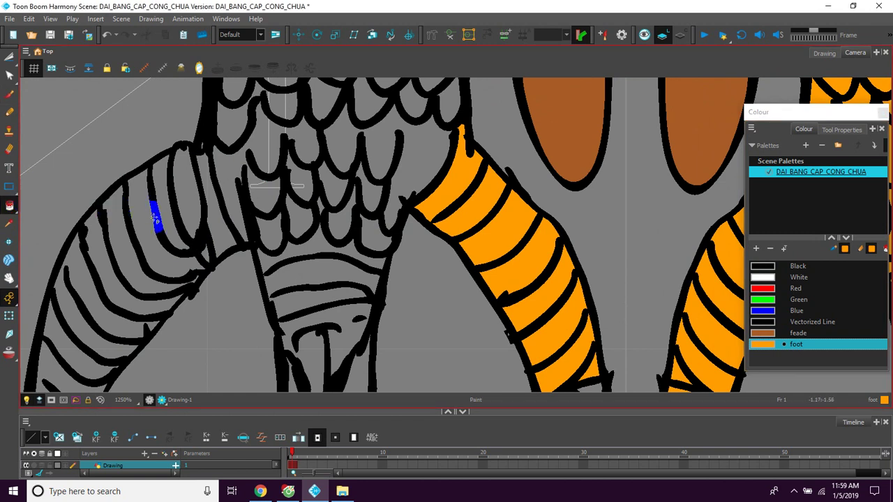
pyautogui.moveTo(159, 208)
pyautogui.mouseDown()
pyautogui.moveTo(188, 192)
pyautogui.moveTo(214, 212)
pyautogui.moveTo(220, 219)
pyautogui.moveTo(207, 252)
pyautogui.moveTo(123, 265)
pyautogui.moveTo(97, 341)
pyautogui.moveTo(139, 249)
pyautogui.mouseUp()
pyautogui.moveTo(112, 278); pyautogui.dragTo(105, 320)
pyautogui.press('space')
pyautogui.moveTo(178, 194); pyautogui.dragTo(132, 273)
# Fill the left foot's middle toe with foot orange, including its bands, the curved line and the side sections above the claw.
pyautogui.moveTo(270, 258); pyautogui.dragTo(217, 261)
pyautogui.click(253, 262)
pyautogui.scroll(-2, 261, 271)
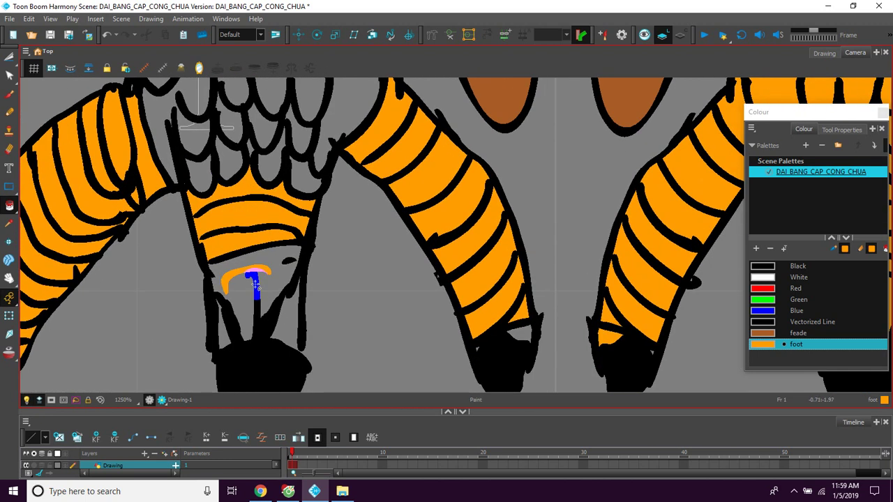
pyautogui.click(255, 289)
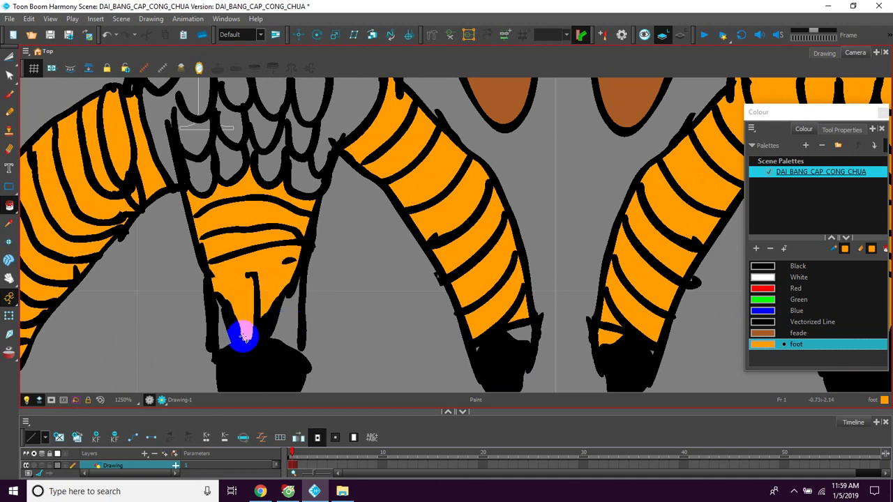
pyautogui.moveTo(282, 340); pyautogui.dragTo(277, 302)
pyautogui.click(9, 94)
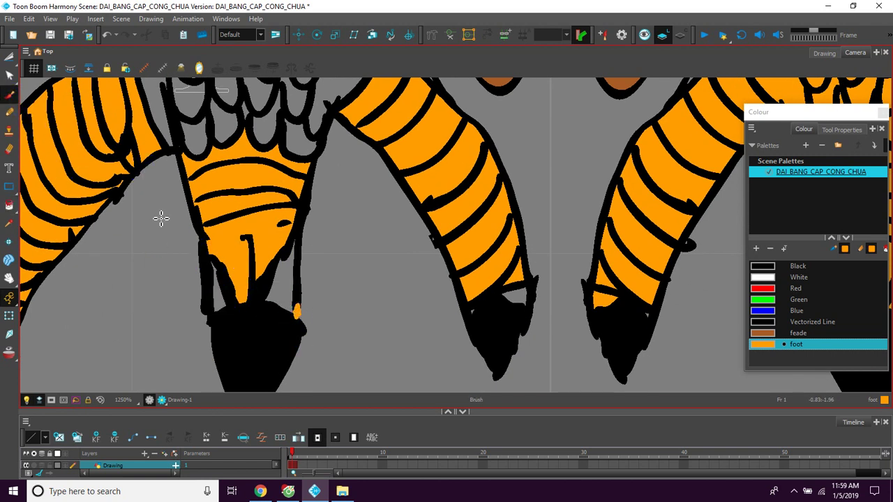
pyautogui.click(9, 206)
pyautogui.click(219, 299)
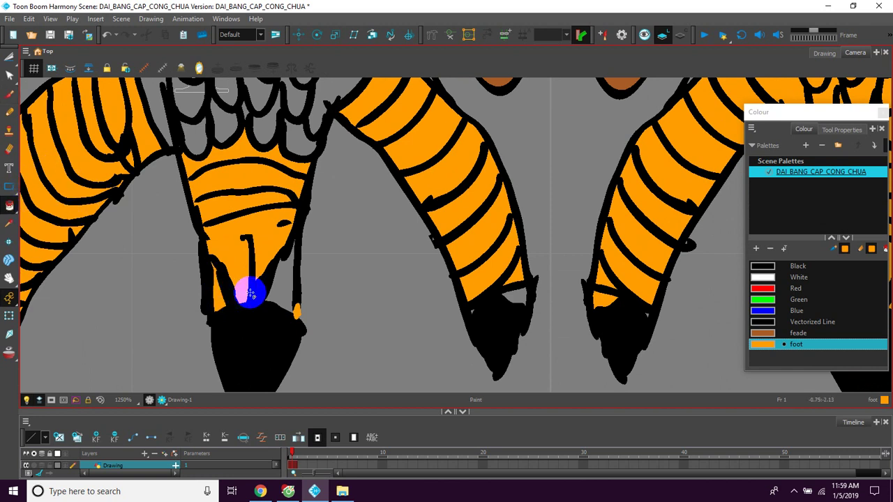
pyautogui.click(273, 288)
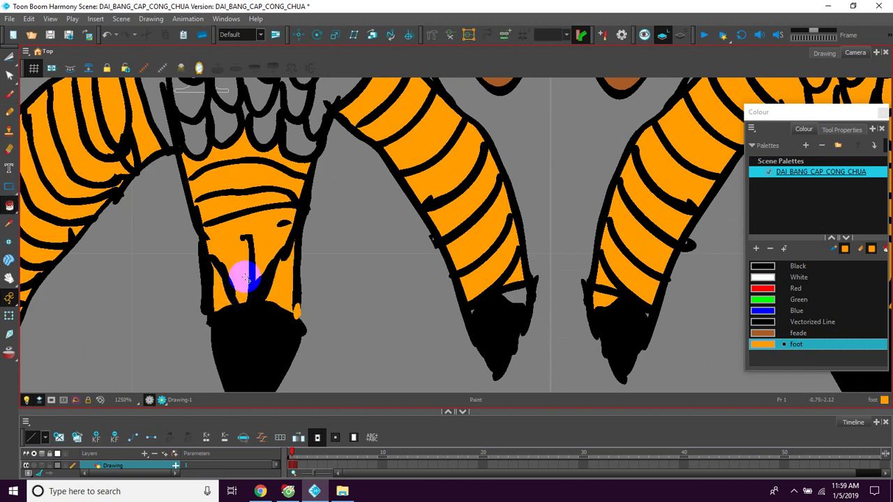
# Fill the scales above the left foot's middle toe, where the toes meet the leg, with foot orange.
pyautogui.moveTo(257, 180); pyautogui.dragTo(259, 251)
pyautogui.moveTo(228, 181); pyautogui.dragTo(230, 271)
pyautogui.moveTo(217, 217); pyautogui.dragTo(223, 283)
pyautogui.moveTo(173, 376)
pyautogui.mouseDown()
pyautogui.moveTo(174, 315)
pyautogui.moveTo(314, 299)
pyautogui.mouseUp()
pyautogui.press('space')
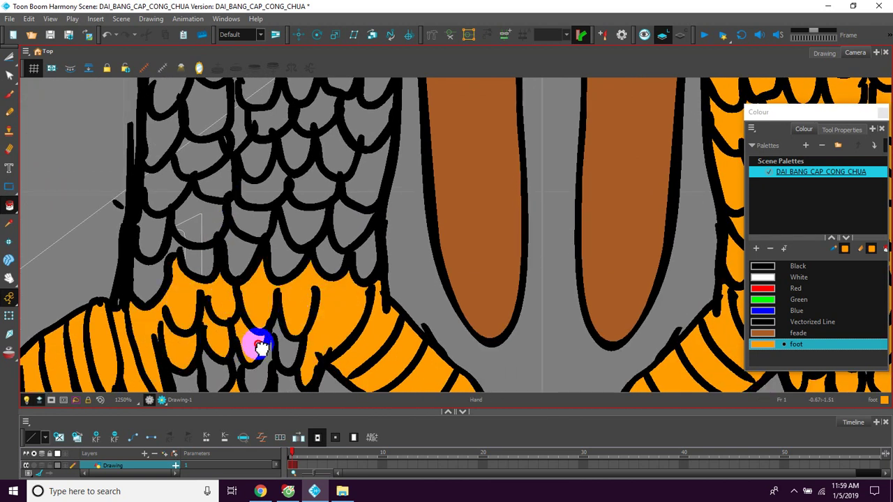
pyautogui.moveTo(261, 347); pyautogui.dragTo(250, 275)
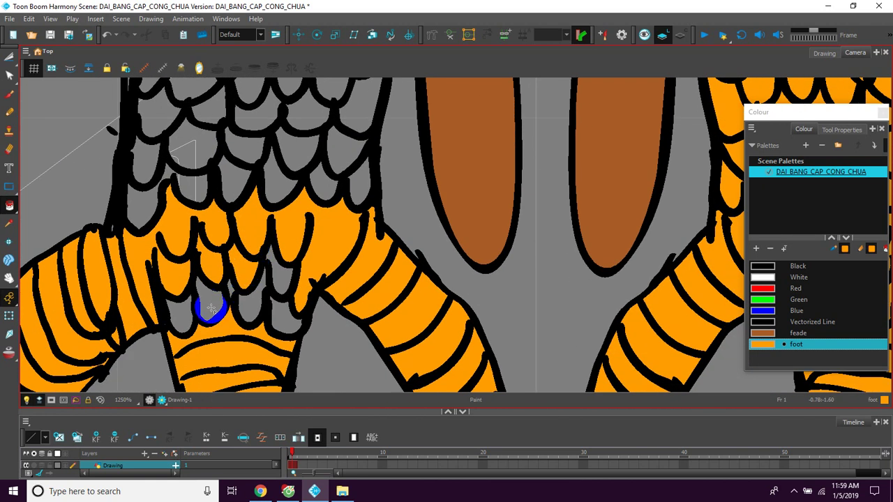
pyautogui.click(251, 305)
pyautogui.click(292, 277)
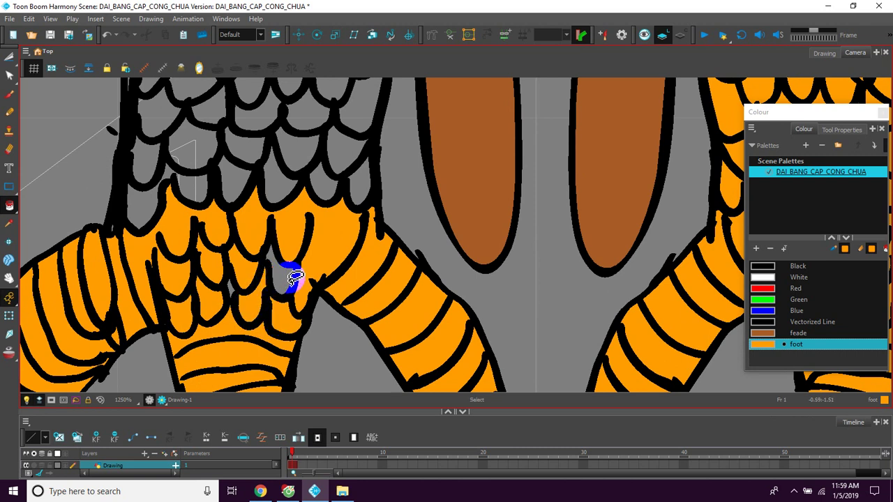
# Fill the lowest rows of scales on the left leg, just above the toes, with foot orange.
pyautogui.moveTo(194, 201); pyautogui.dragTo(202, 279)
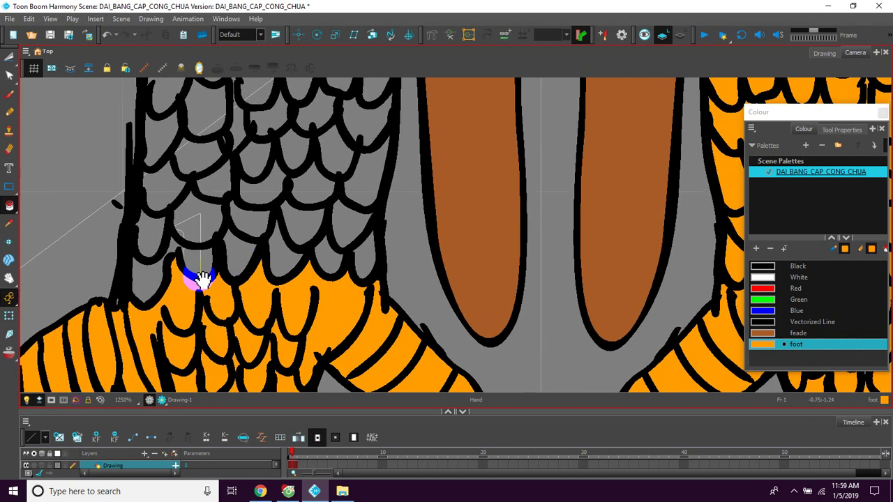
pyautogui.click(149, 236)
pyautogui.click(198, 222)
pyautogui.click(254, 222)
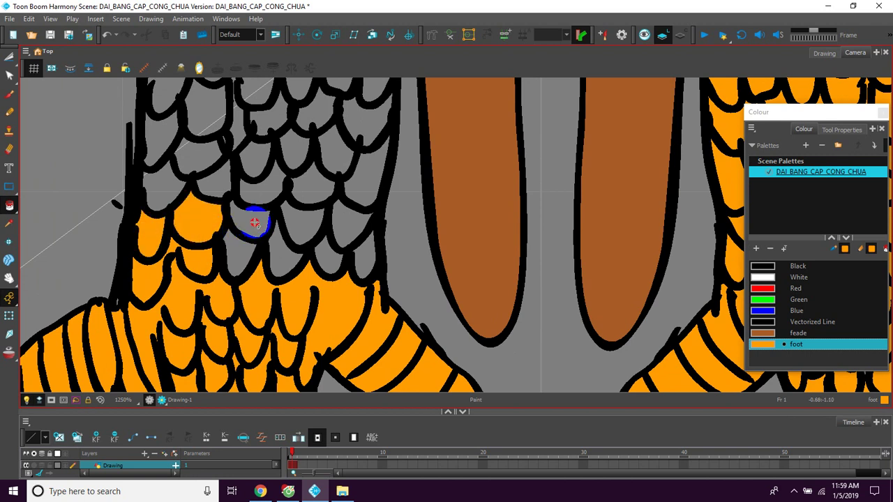
pyautogui.click(246, 253)
pyautogui.click(282, 257)
pyautogui.click(302, 227)
pyautogui.click(333, 255)
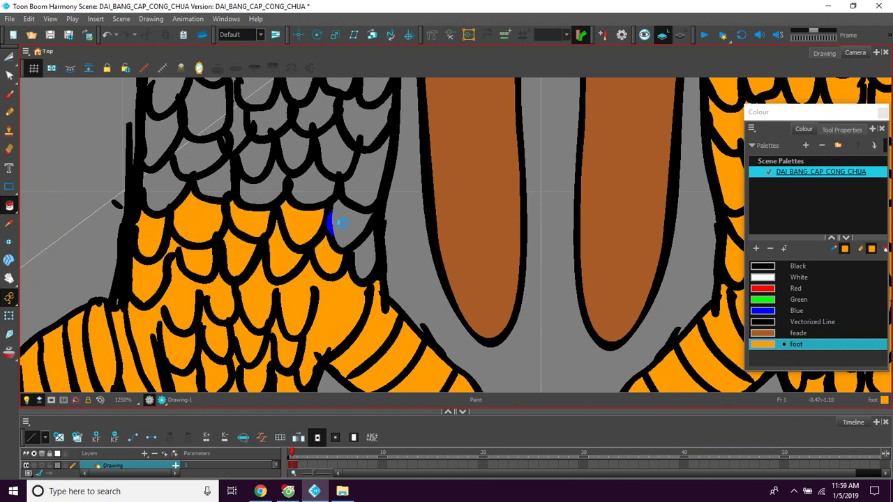
pyautogui.click(350, 224)
pyautogui.click(366, 257)
# Fill the next scales up the outer side of the left leg with foot orange.
pyautogui.moveTo(315, 214); pyautogui.dragTo(325, 278)
pyautogui.click(169, 249)
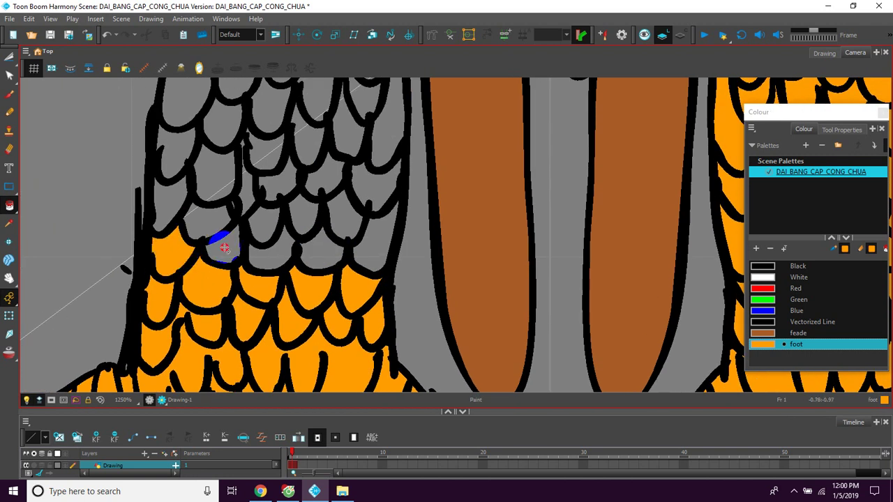
pyautogui.click(223, 245)
pyautogui.click(206, 219)
pyautogui.click(171, 201)
pyautogui.click(215, 179)
pyautogui.click(247, 192)
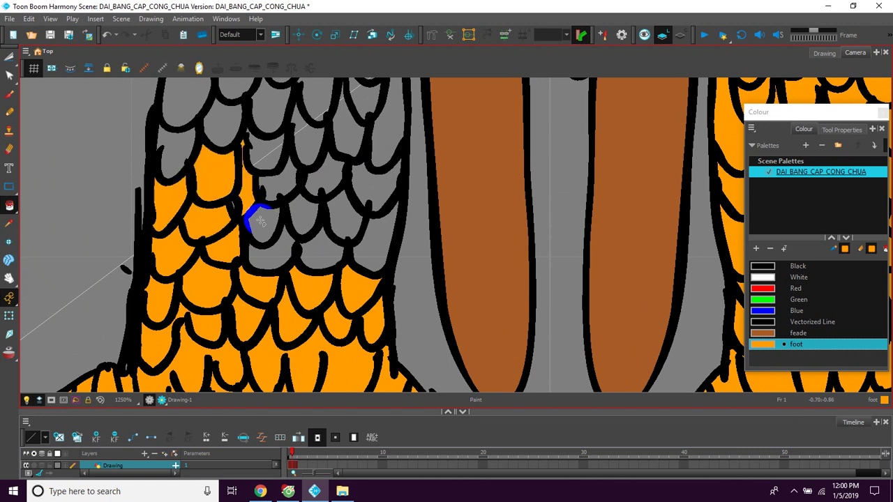
# Fill the neighbouring grey scales from the middle to the inner edge of the left leg with foot orange.
pyautogui.click(265, 221)
pyautogui.click(271, 254)
pyautogui.click(304, 218)
pyautogui.click(326, 250)
pyautogui.click(344, 221)
pyautogui.click(378, 240)
# Fill the mid-height scales on the middle and outer side of the left leg with foot orange.
pyautogui.moveTo(354, 193); pyautogui.dragTo(359, 272)
pyautogui.click(274, 237)
pyautogui.click(264, 201)
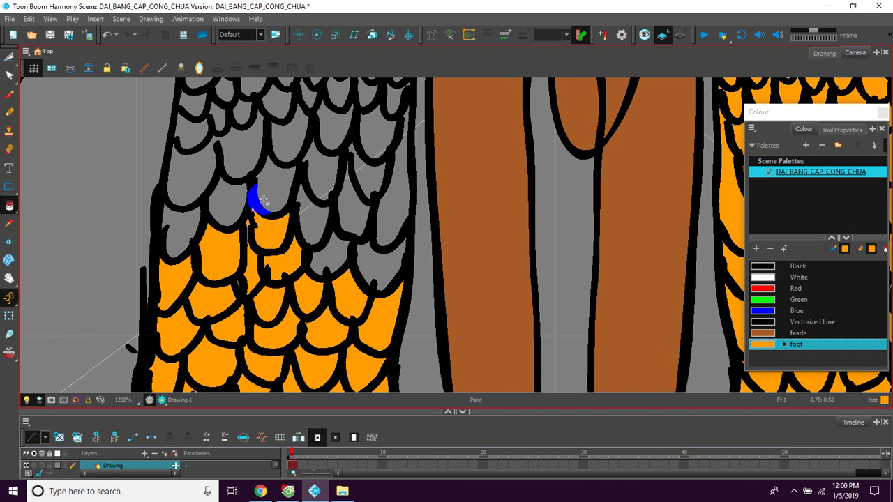
pyautogui.moveTo(242, 199); pyautogui.dragTo(224, 204)
pyautogui.moveTo(168, 229); pyautogui.dragTo(185, 234)
pyautogui.click(199, 169)
pyautogui.click(238, 147)
# Fill the mid-height scales toward the inner edge of the left leg with foot orange.
pyautogui.moveTo(280, 123); pyautogui.dragTo(290, 139)
pyautogui.moveTo(323, 153); pyautogui.dragTo(326, 174)
pyautogui.moveTo(330, 208); pyautogui.dragTo(319, 223)
pyautogui.moveTo(365, 205); pyautogui.dragTo(359, 213)
pyautogui.moveTo(343, 228); pyautogui.dragTo(336, 250)
pyautogui.moveTo(367, 241); pyautogui.dragTo(367, 254)
pyautogui.click(381, 263)
pyautogui.click(390, 193)
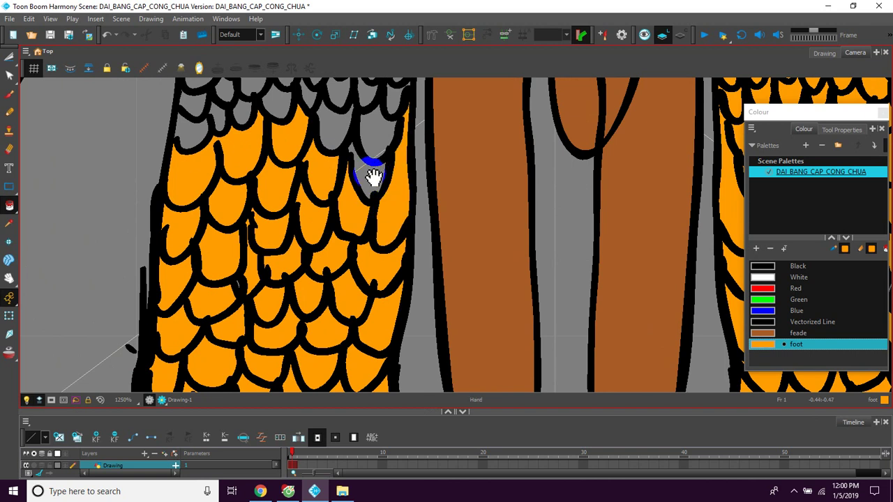
# Fill the next grey scales at the inner edge and middle of the left leg with foot orange.
pyautogui.moveTo(372, 176); pyautogui.dragTo(371, 232)
pyautogui.click(371, 232)
pyautogui.click(369, 189)
pyautogui.click(329, 175)
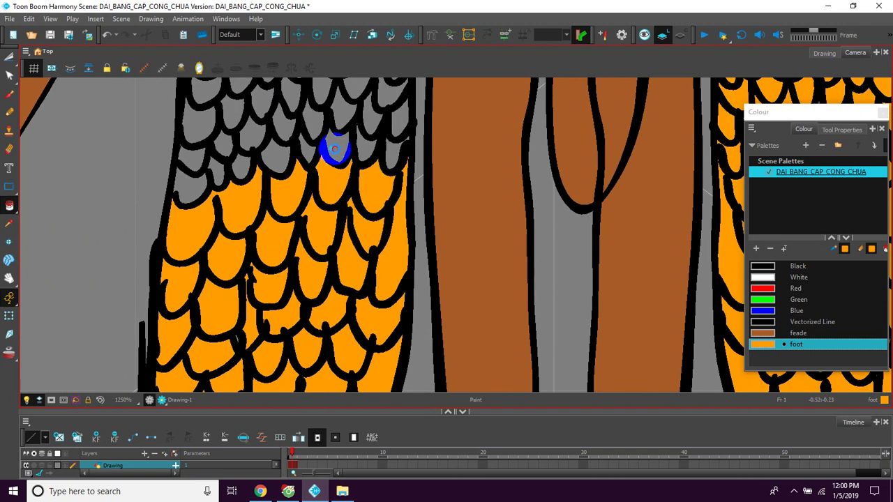
pyautogui.click(335, 146)
pyautogui.click(249, 159)
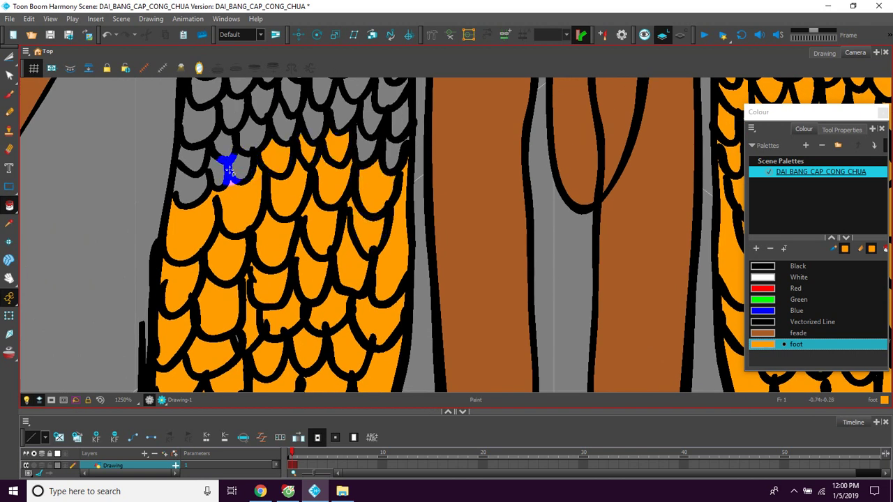
# Fill the small grey scales near the outer edge of the left leg with foot orange.
pyautogui.click(193, 175)
pyautogui.click(222, 170)
pyautogui.click(229, 143)
pyautogui.click(239, 141)
# Fill the next scales up the outer edge of the left leg with foot orange.
pyautogui.moveTo(239, 142); pyautogui.dragTo(236, 202)
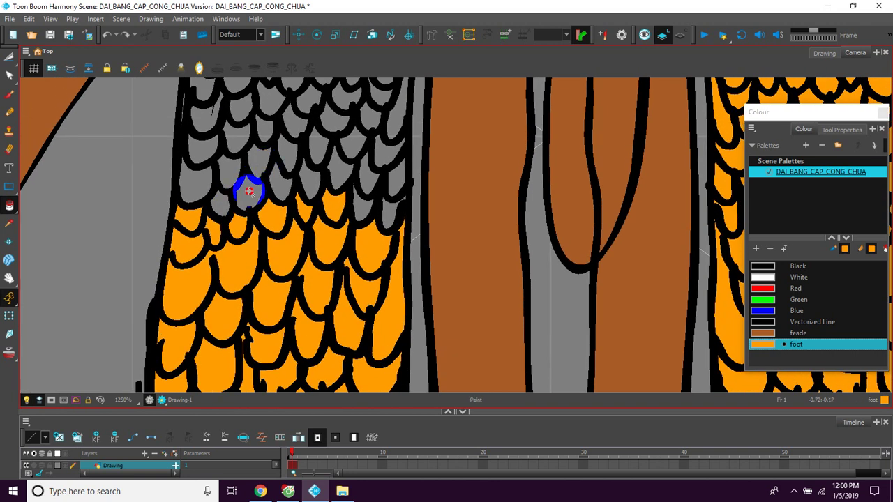
pyautogui.click(249, 192)
pyautogui.click(192, 181)
pyautogui.click(231, 170)
pyautogui.click(203, 147)
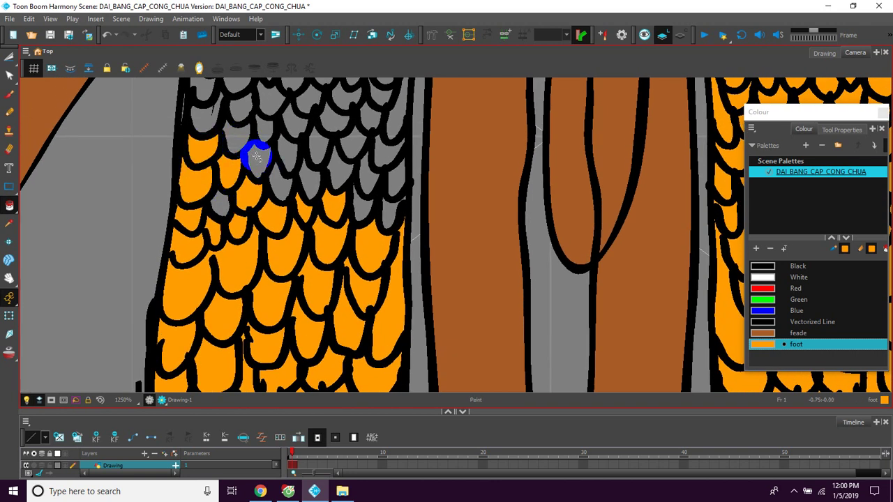
# Fill the neighbouring grey scales toward the middle of the left leg with foot orange.
pyautogui.click(238, 137)
pyautogui.click(257, 157)
pyautogui.click(222, 203)
pyautogui.click(280, 186)
pyautogui.click(287, 153)
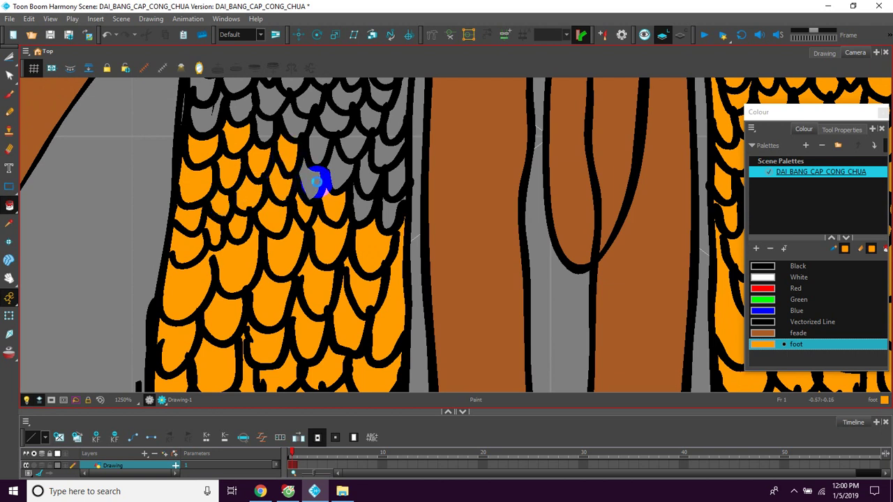
# Fill the adjoining scales from the middle to the inner edge of the left leg with foot orange.
pyautogui.click(317, 182)
pyautogui.click(342, 177)
pyautogui.click(365, 208)
pyautogui.click(389, 210)
pyautogui.click(394, 176)
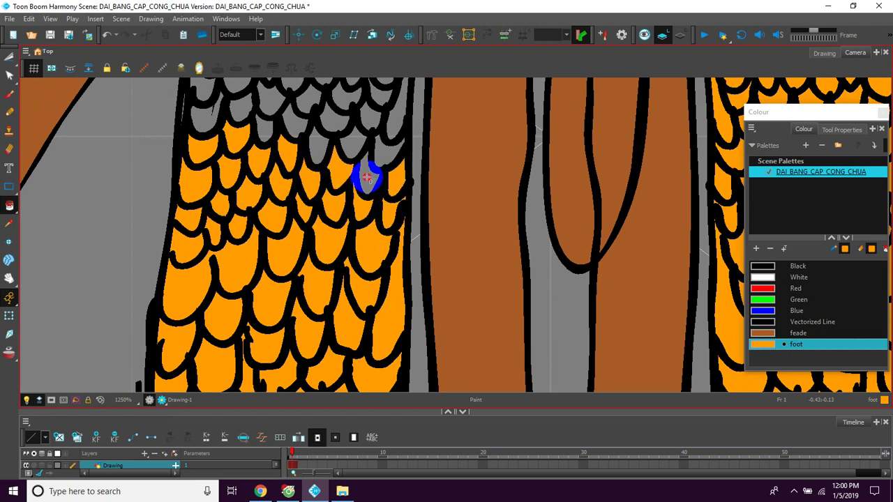
pyautogui.click(367, 178)
pyautogui.click(384, 153)
pyautogui.click(350, 140)
# Fill the next scales above the orange area on the outer side of the left leg with foot orange.
pyautogui.moveTo(341, 128); pyautogui.dragTo(320, 236)
pyautogui.click(211, 272)
pyautogui.click(179, 273)
pyautogui.click(216, 225)
pyautogui.click(247, 259)
pyautogui.click(241, 289)
# Fill the grey scales across the middle of the left leg with foot orange.
pyautogui.click(271, 282)
pyautogui.click(288, 258)
pyautogui.click(311, 282)
pyautogui.click(295, 304)
pyautogui.click(326, 254)
pyautogui.click(296, 226)
pyautogui.click(267, 238)
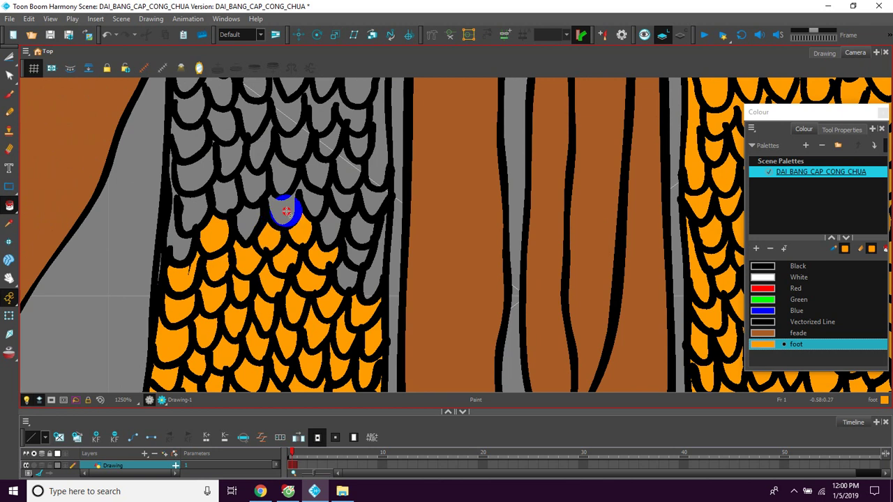
# Fill the next two rows of scales on the outer side and middle of the left leg with foot orange.
pyautogui.click(286, 211)
pyautogui.click(246, 221)
pyautogui.click(196, 208)
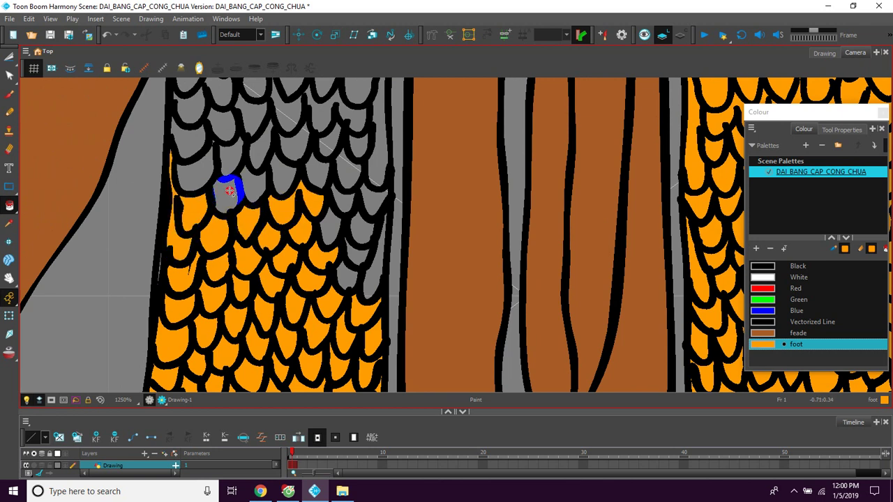
pyautogui.click(229, 190)
pyautogui.click(258, 182)
pyautogui.click(288, 176)
pyautogui.click(323, 170)
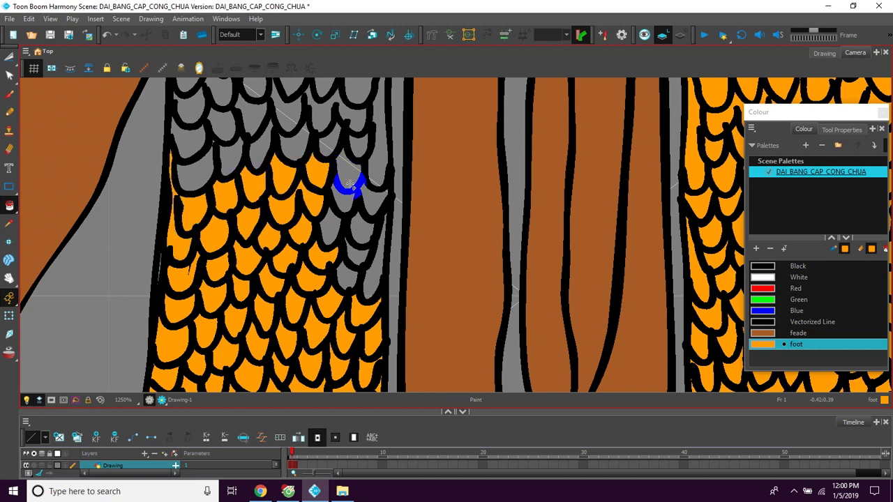
# Fill the remaining grey scales along the inner edge beside the orange rows of the left leg with foot orange.
pyautogui.click(350, 173)
pyautogui.click(343, 203)
pyautogui.click(331, 227)
pyautogui.click(363, 228)
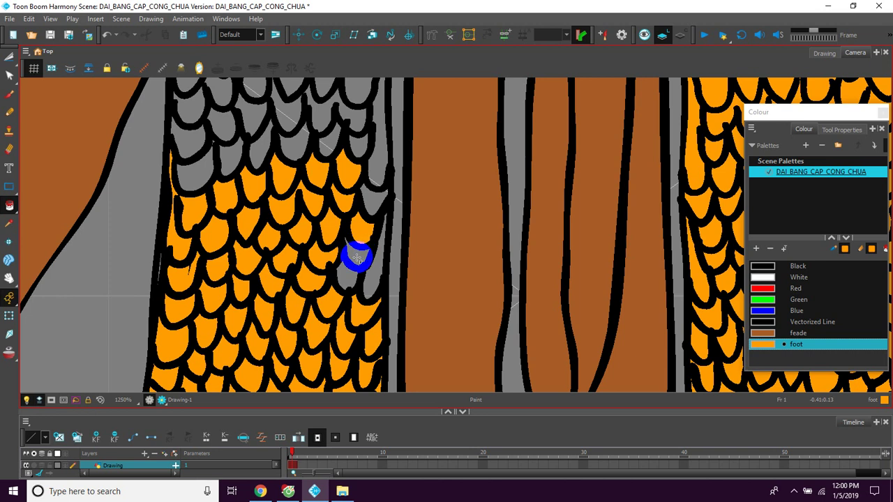
pyautogui.moveTo(354, 175)
pyautogui.mouseDown()
pyautogui.moveTo(352, 228)
pyautogui.moveTo(337, 242)
pyautogui.mouseUp()
pyautogui.click(359, 248)
pyautogui.click(352, 282)
# Fill the next row of left-leg scales from the inner edge across to the outer edge with foot orange.
pyautogui.click(337, 225)
pyautogui.click(334, 203)
pyautogui.click(302, 219)
pyautogui.click(270, 224)
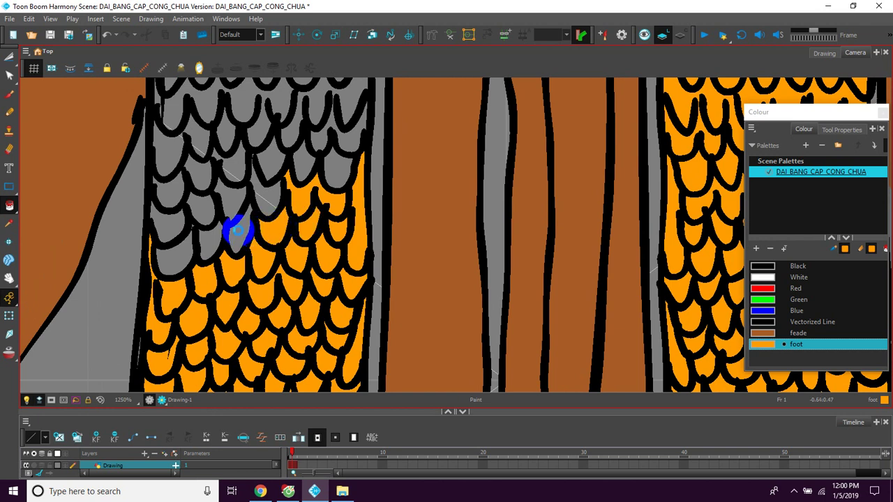
pyautogui.click(238, 231)
pyautogui.click(206, 243)
pyautogui.click(170, 246)
# Fill the upper scales on the outer side and middle of the left leg with foot orange.
pyautogui.click(172, 228)
pyautogui.click(170, 197)
pyautogui.click(203, 213)
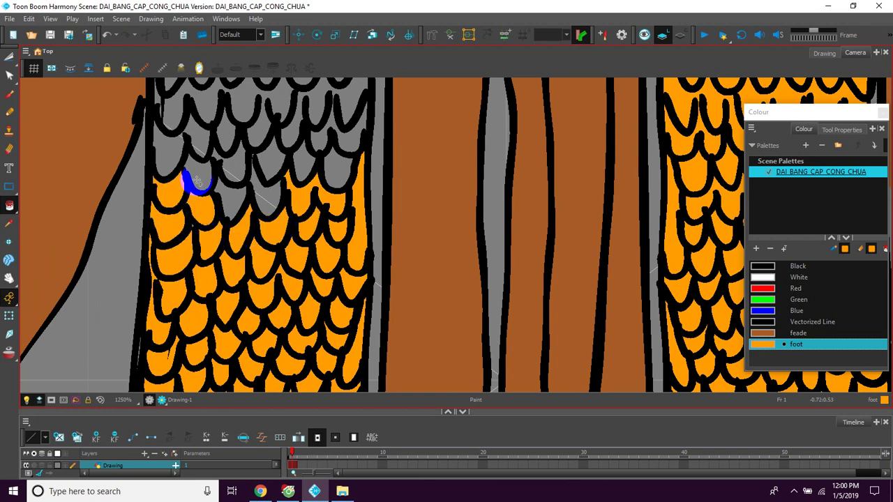
pyautogui.click(200, 176)
pyautogui.click(236, 198)
pyautogui.click(266, 196)
pyautogui.click(232, 168)
pyautogui.click(271, 165)
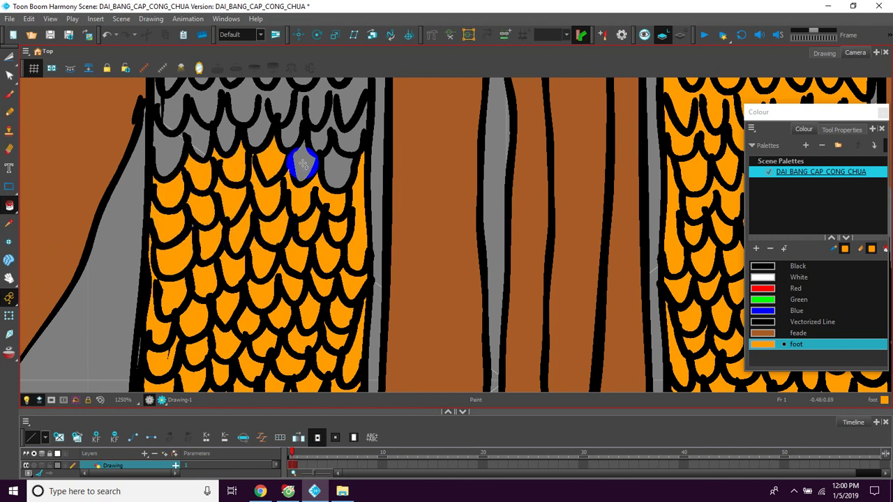
# Fill the upper scales at the inner edge of the left leg and the grey rows toward its outer edge with foot orange.
pyautogui.click(303, 165)
pyautogui.click(342, 169)
pyautogui.click(336, 137)
pyautogui.press('space')
pyautogui.moveTo(307, 168); pyautogui.dragTo(322, 219)
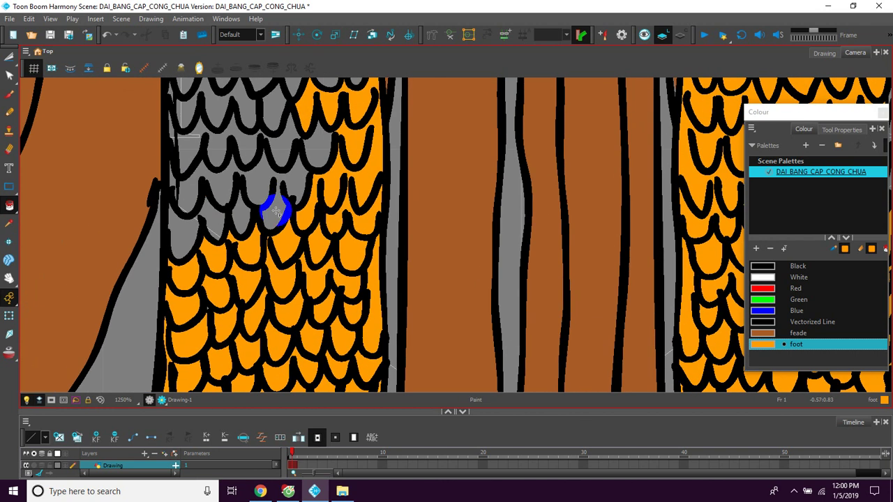
pyautogui.click(207, 221)
pyautogui.click(175, 155)
# Fill the rows of scales just below the top of the left leg with foot orange.
pyautogui.press('space')
pyautogui.moveTo(305, 120); pyautogui.dragTo(283, 197)
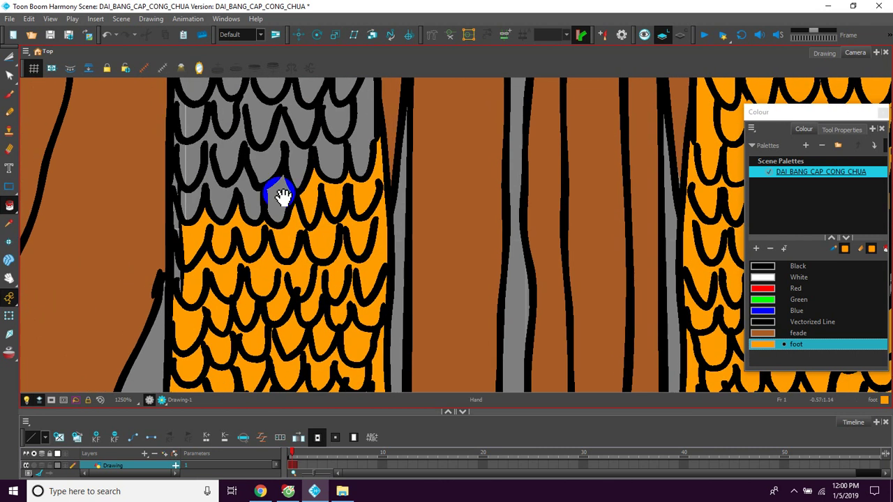
pyautogui.click(226, 187)
pyautogui.click(223, 114)
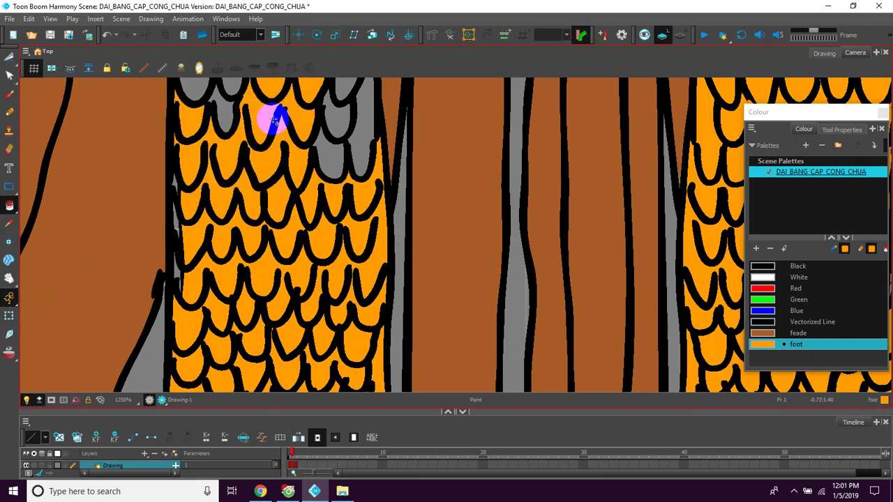
pyautogui.press('space')
pyautogui.moveTo(324, 141); pyautogui.dragTo(314, 193)
pyautogui.click(325, 205)
pyautogui.click(330, 166)
pyautogui.click(349, 180)
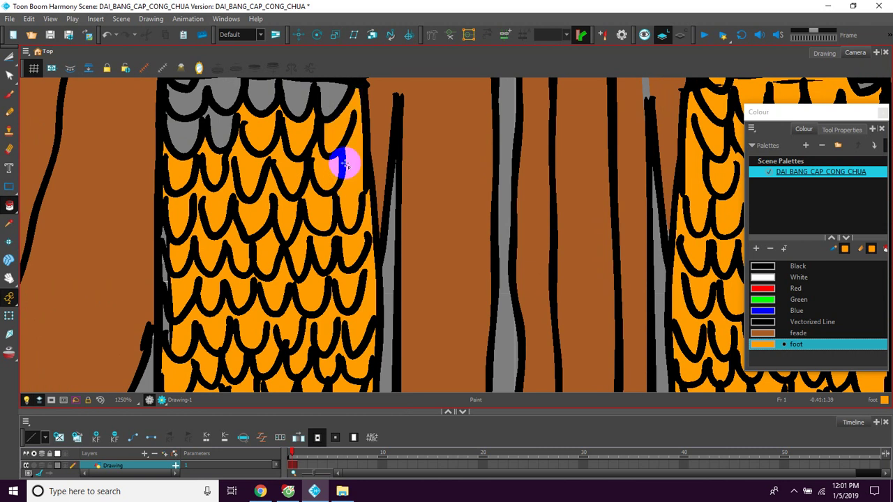
# Fill the topmost scales of the left leg and the border line above them with foot orange.
pyautogui.press('space')
pyautogui.moveTo(303, 121); pyautogui.dragTo(320, 193)
pyautogui.click(305, 170)
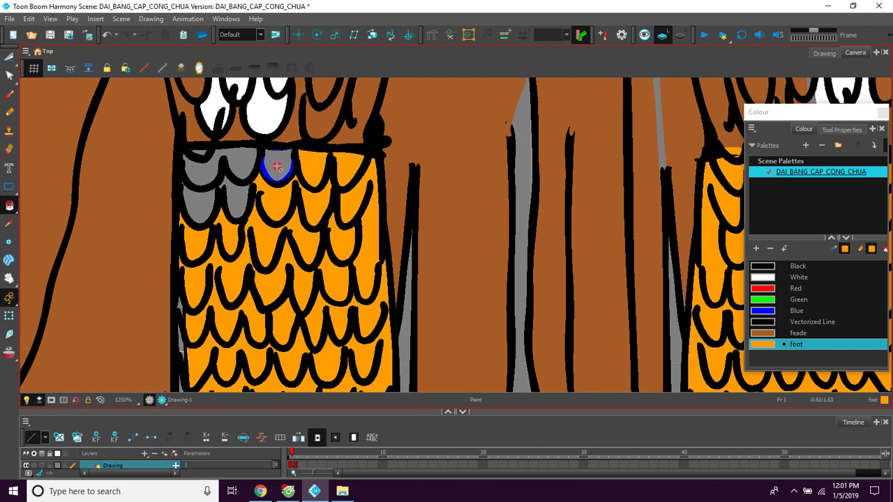
pyautogui.click(239, 192)
pyautogui.click(209, 199)
pyautogui.click(200, 170)
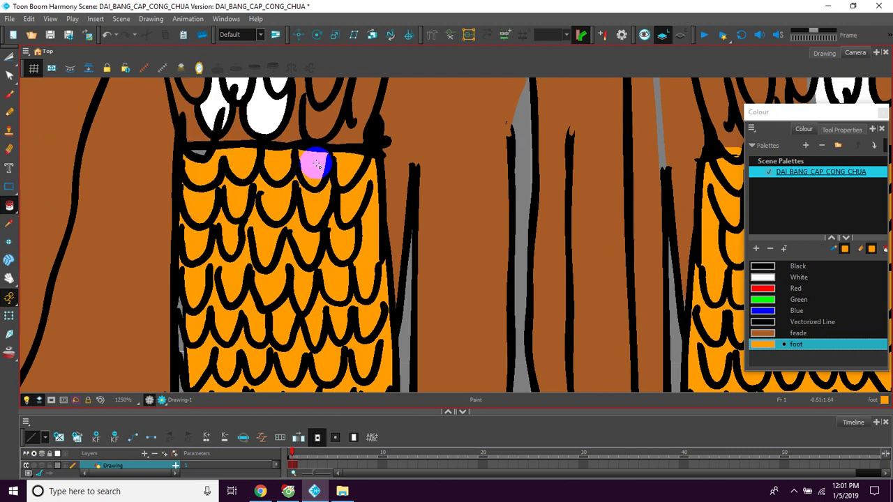
pyautogui.click(344, 149)
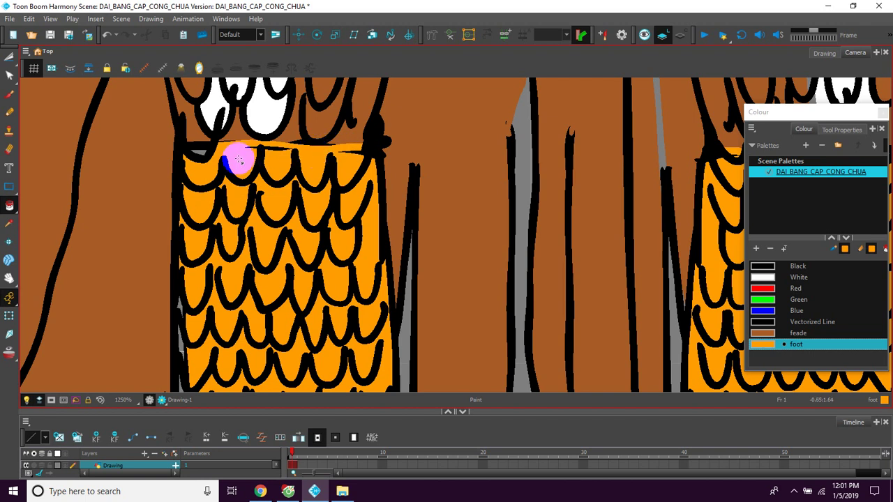
pyautogui.click(201, 159)
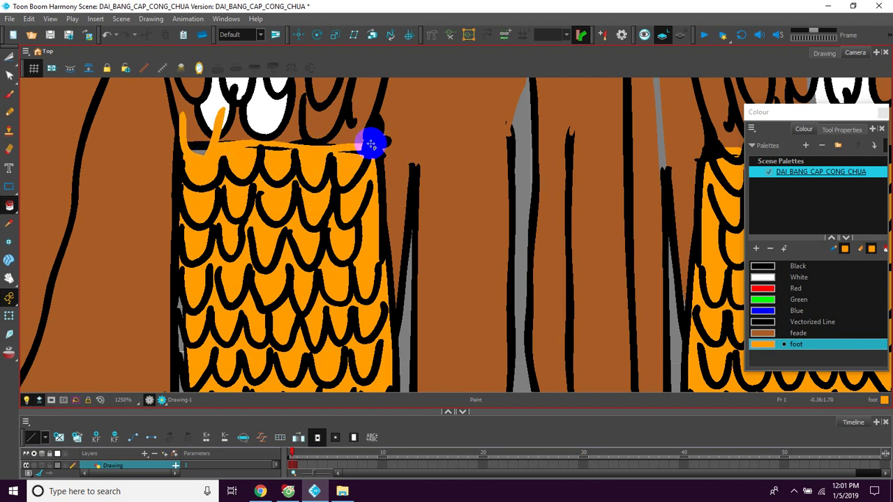
# Switch the foot colour swatch from a solid to a linear gradient and select its starting stop.
pyautogui.scroll(-5, 379, 160)
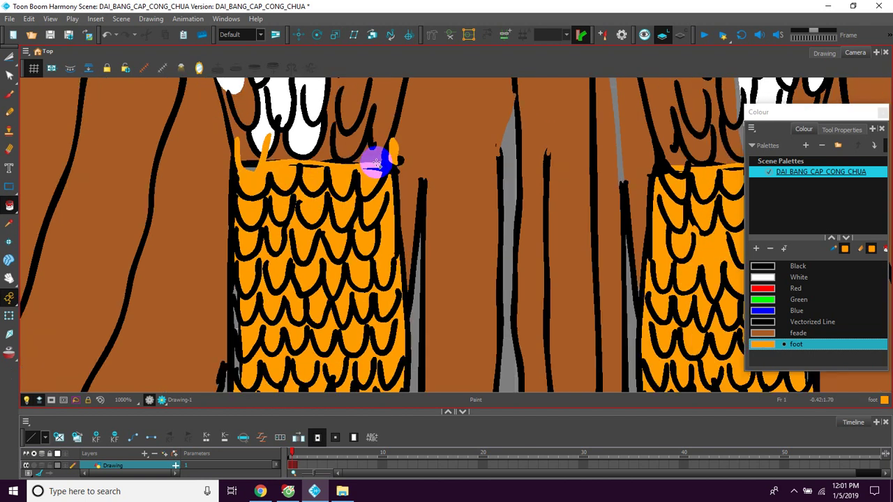
pyautogui.scroll(-5, 453, 217)
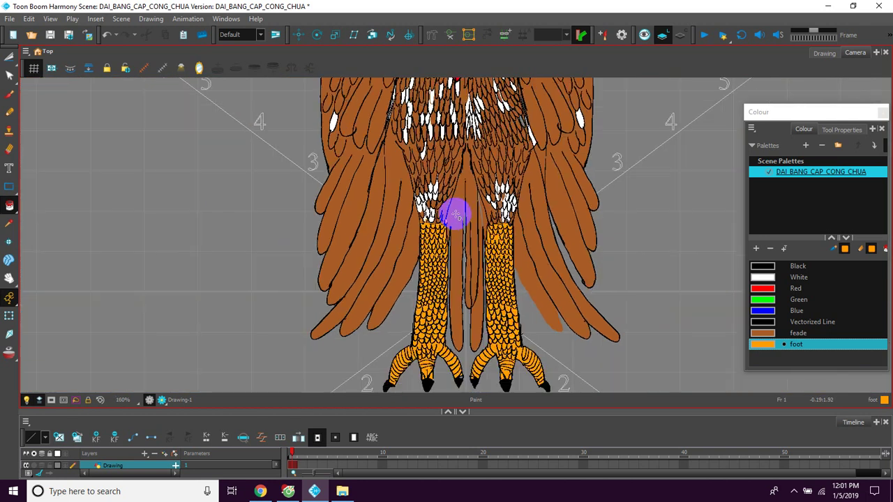
pyautogui.moveTo(533, 169)
pyautogui.mouseDown()
pyautogui.moveTo(462, 212)
pyautogui.moveTo(457, 225)
pyautogui.mouseUp()
pyautogui.scroll(2, 477, 208)
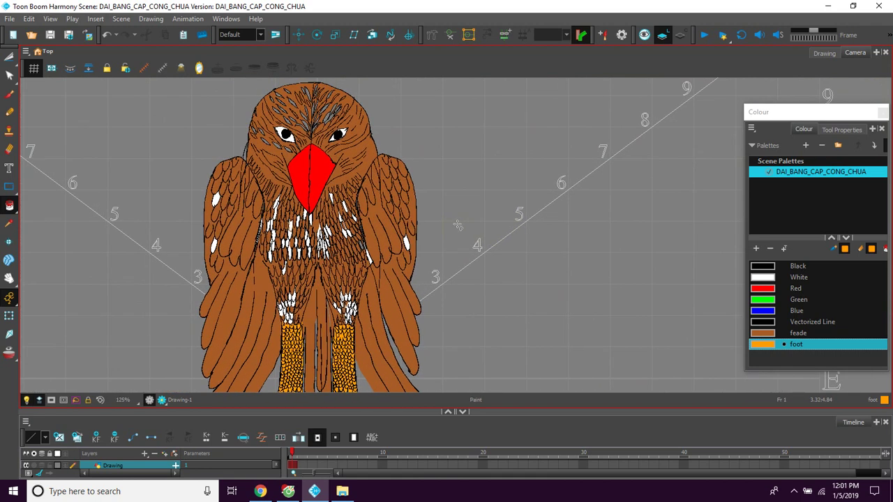
pyautogui.doubleClick(762, 345)
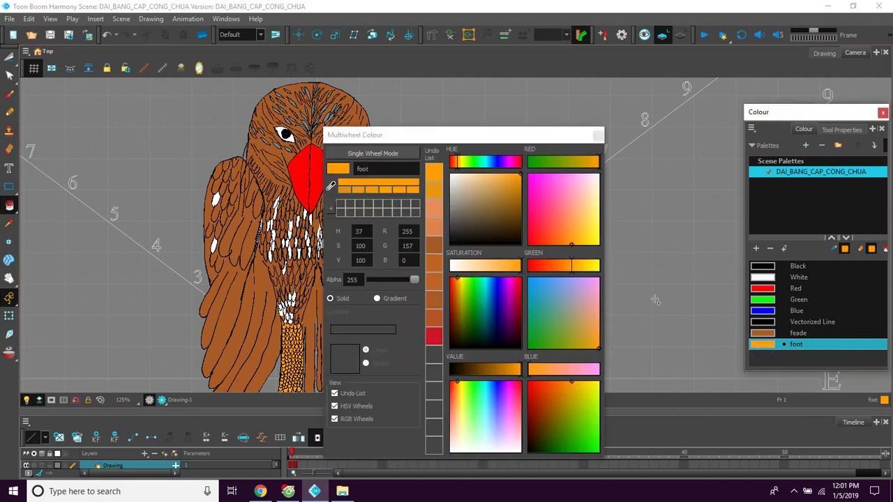
pyautogui.moveTo(462, 140); pyautogui.dragTo(582, 90)
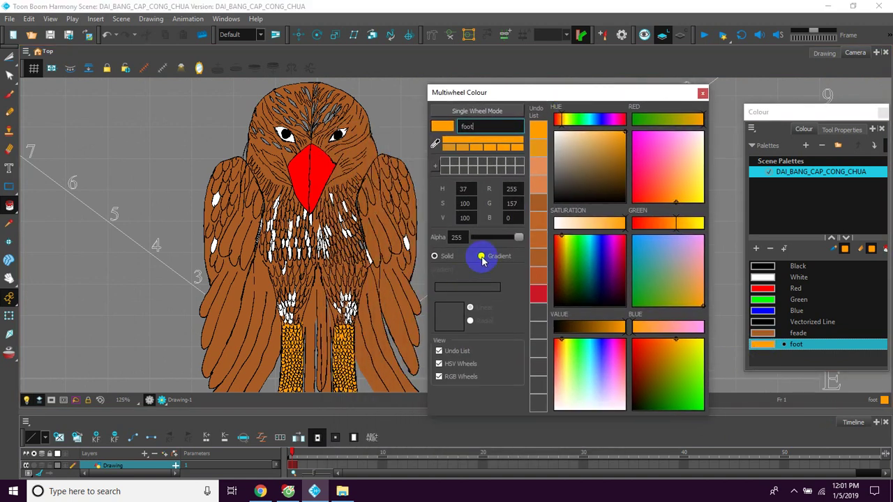
pyautogui.click(481, 256)
pyautogui.click(435, 296)
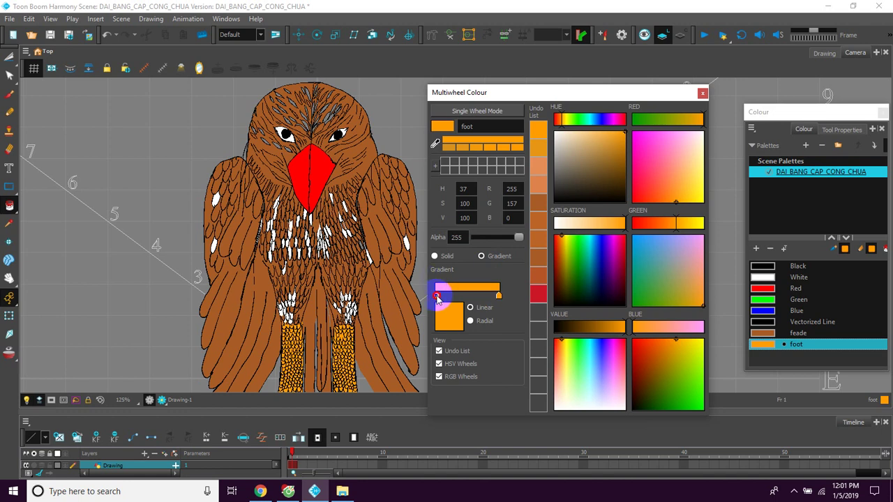
# Set the starting stop of the foot gradient to a darker brownish orange and close the colour editor.
pyautogui.click(609, 160)
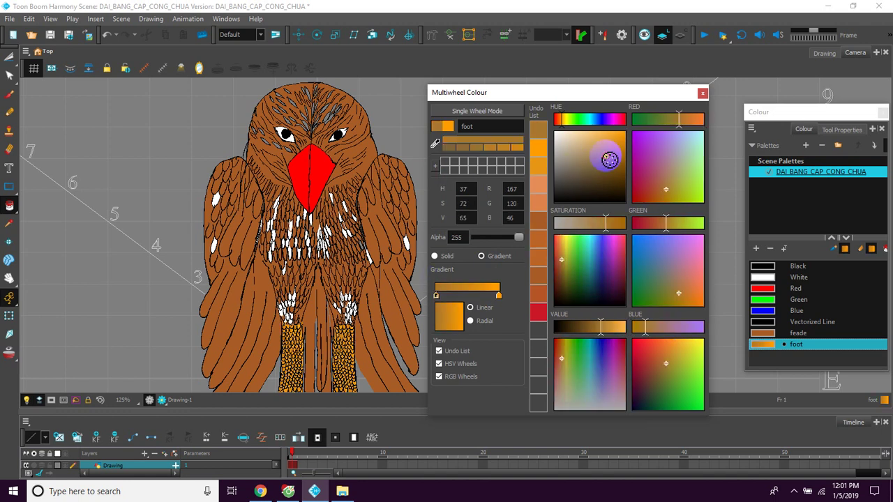
pyautogui.click(614, 146)
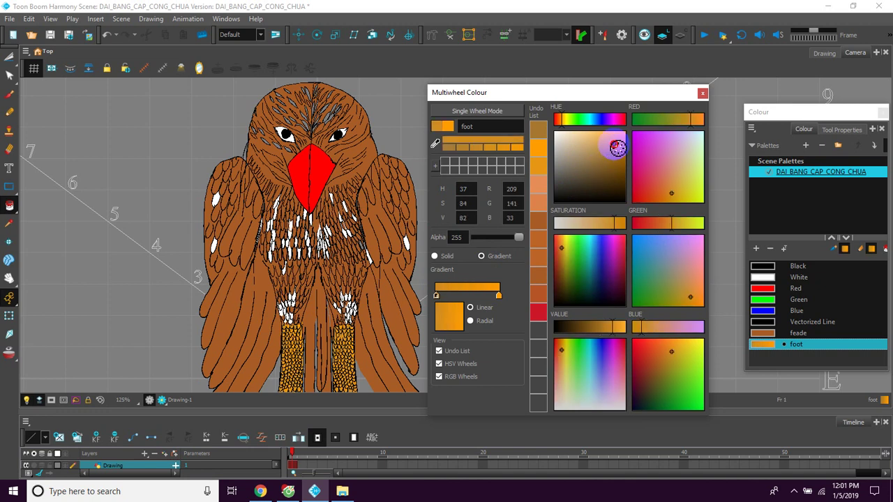
pyautogui.click(611, 157)
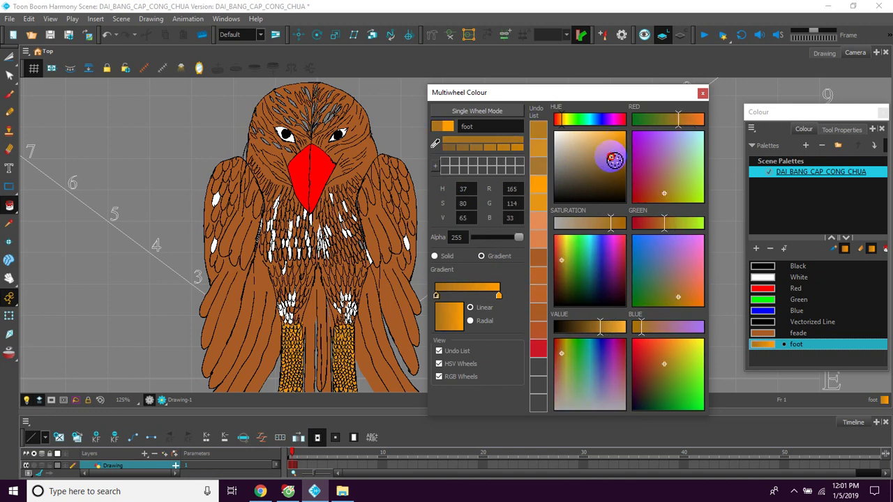
pyautogui.click(703, 93)
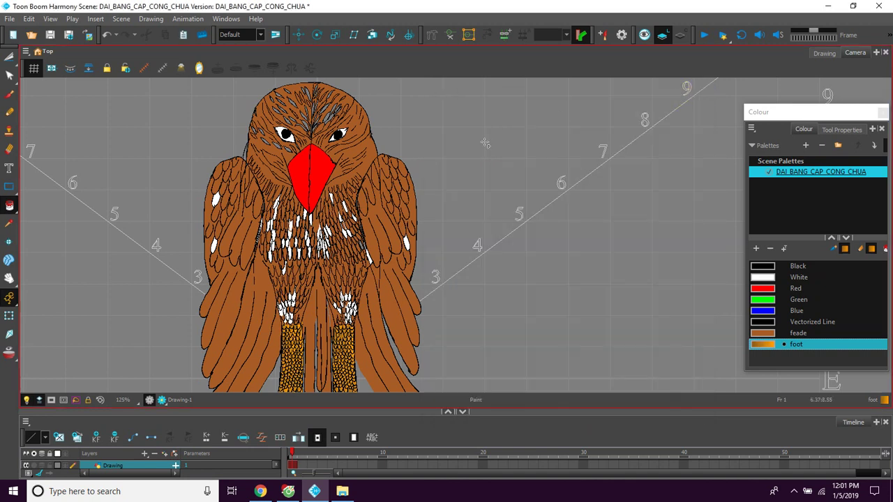
# Examine the eagle with the new foot gradient, and view the Red swatch's colour settings without changing them.
pyautogui.scroll(-2, 455, 207)
pyautogui.moveTo(496, 296); pyautogui.dragTo(495, 264)
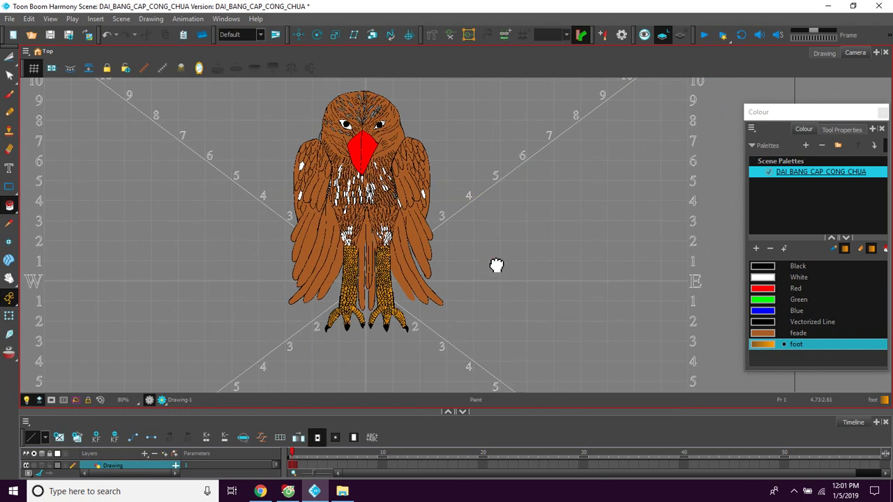
pyautogui.scroll(4, 496, 265)
pyautogui.moveTo(482, 311); pyautogui.dragTo(590, 230)
pyautogui.moveTo(346, 178); pyautogui.dragTo(343, 282)
pyautogui.moveTo(343, 182); pyautogui.dragTo(340, 292)
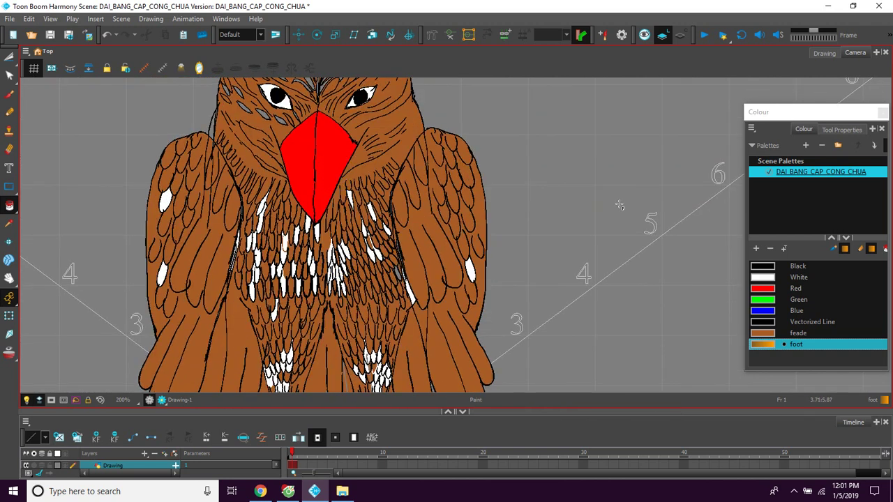
pyautogui.doubleClick(765, 293)
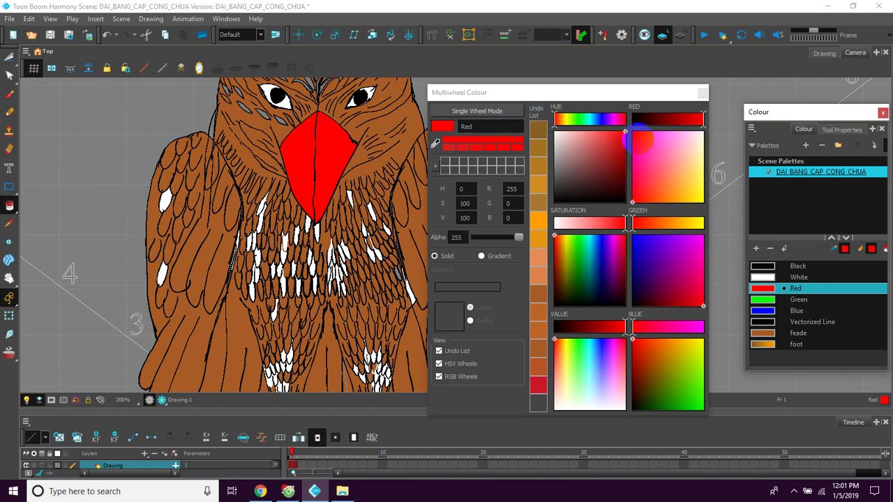
pyautogui.click(702, 92)
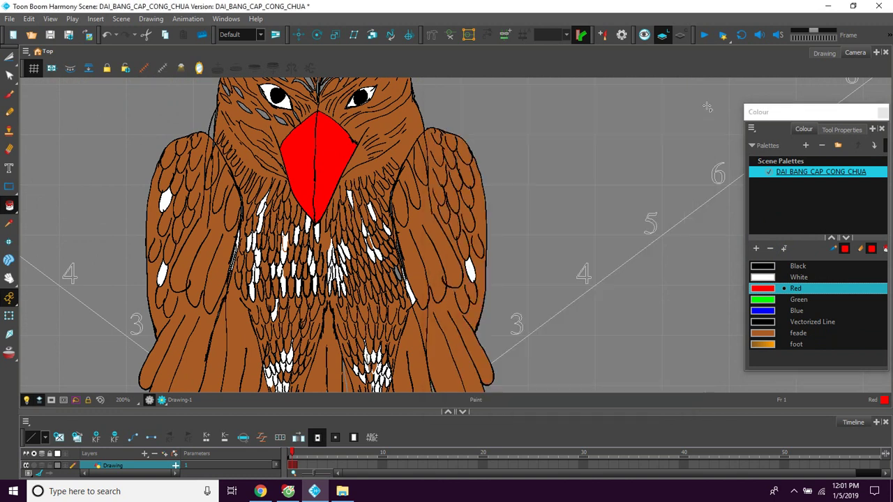
# Add a new red swatch to the palette and make it a linear gradient with a dark red starting stop (R 137, G 25, B 25).
pyautogui.click(755, 250)
pyautogui.doubleClick(760, 357)
pyautogui.click(498, 144)
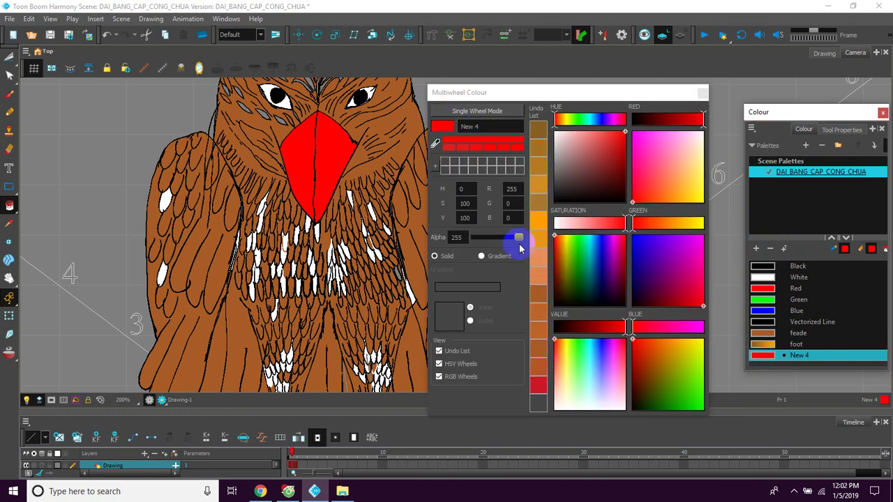
pyautogui.click(481, 257)
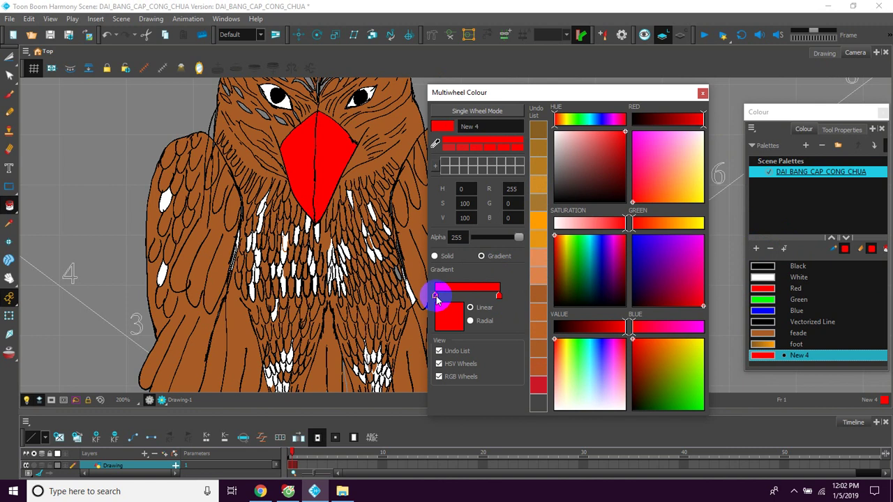
pyautogui.moveTo(590, 193); pyautogui.dragTo(615, 168)
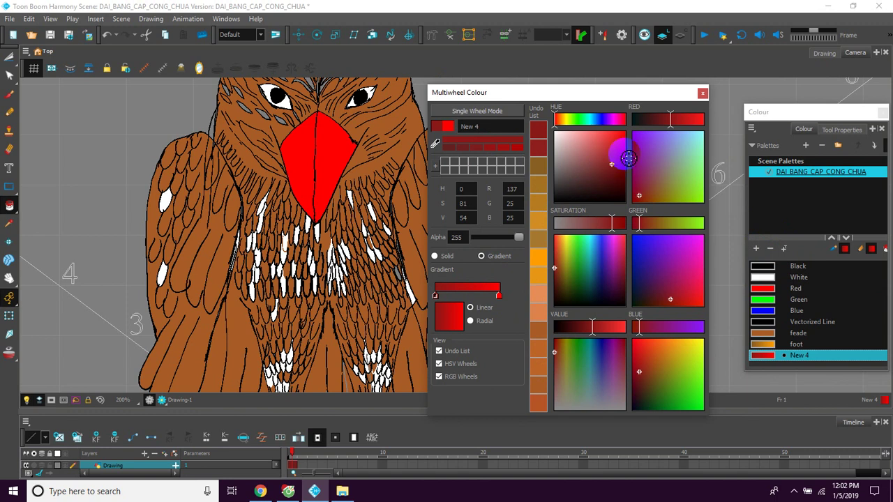
pyautogui.click(702, 93)
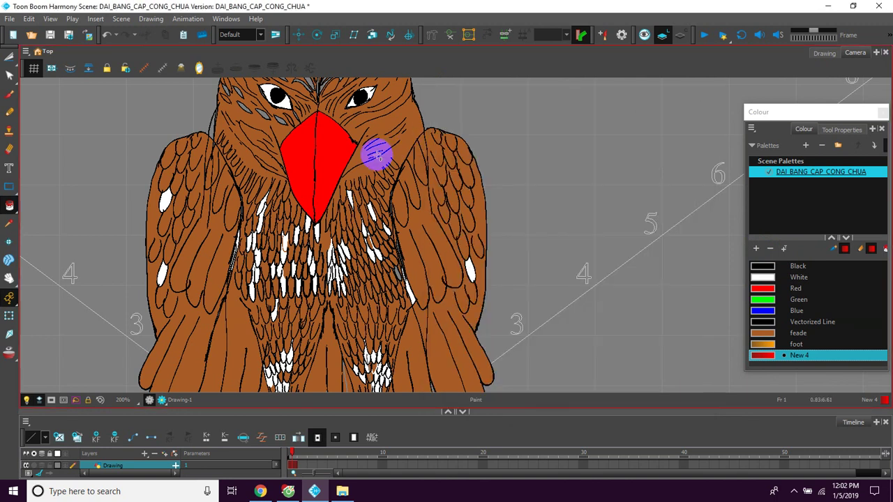
# Fill both halves of the eagle's beak with the New 4 dark red to red gradient.
pyautogui.click(336, 155)
pyautogui.click(307, 163)
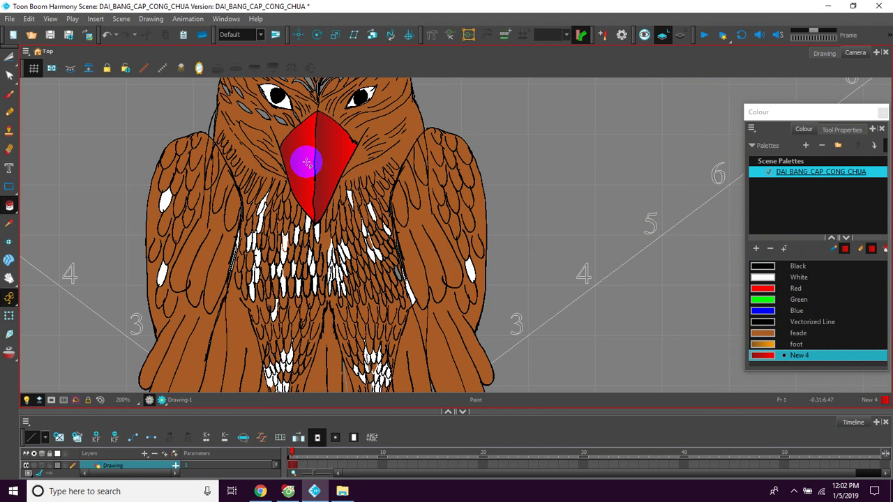
pyautogui.press('space')
pyautogui.moveTo(551, 216)
pyautogui.mouseDown()
pyautogui.moveTo(558, 293)
pyautogui.moveTo(552, 253)
pyautogui.mouseUp()
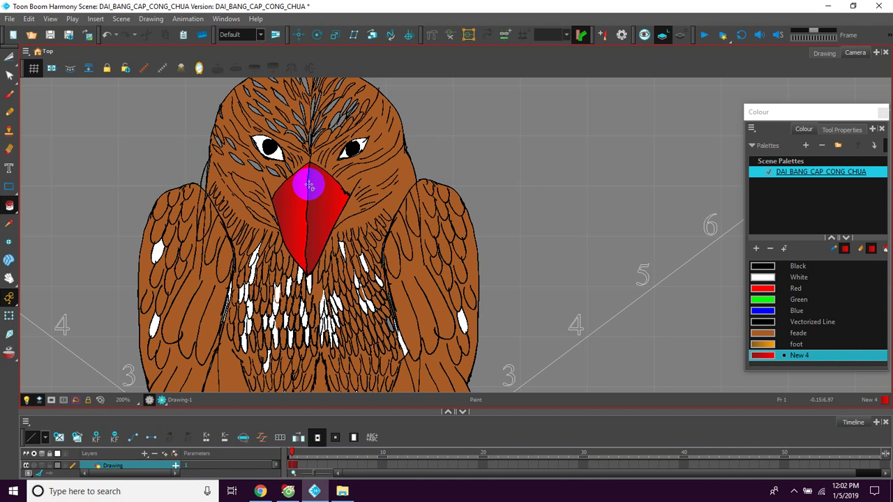
pyautogui.press('space')
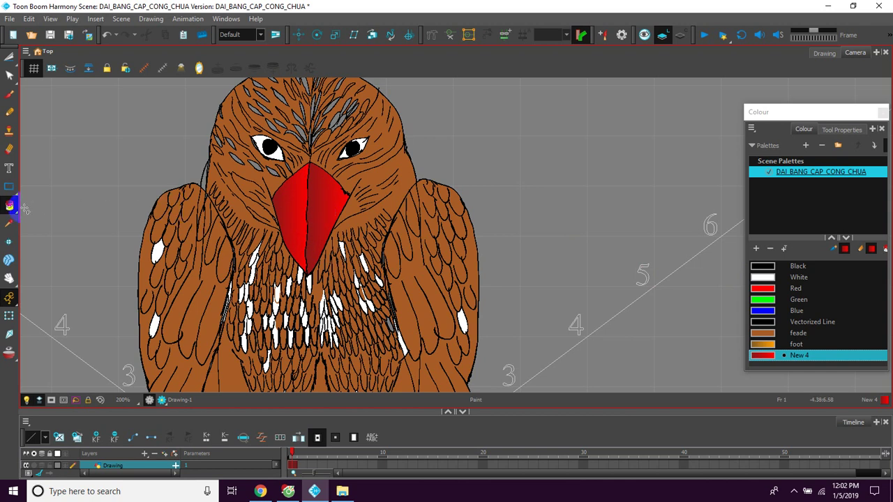
# Hide the colour editor's undo list and change the New 4 gradient's starting stop to olive yellow (R 143, G 136, B 27).
pyautogui.click(11, 208)
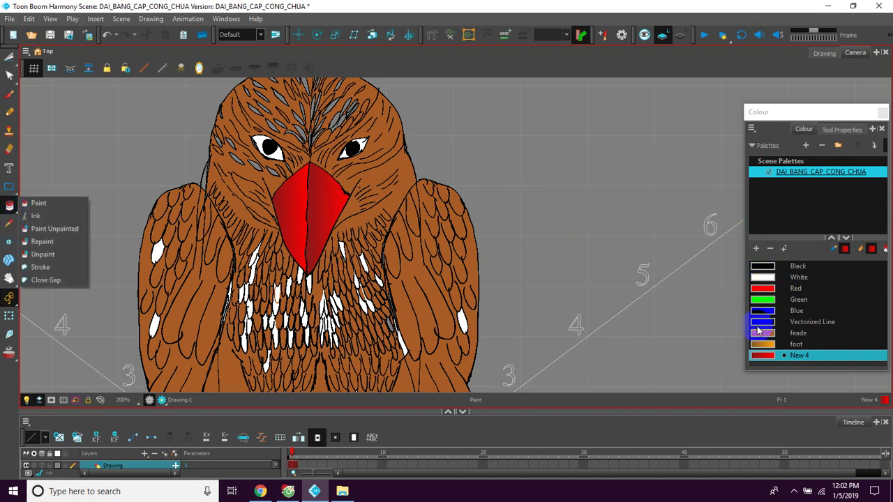
pyautogui.click(766, 361)
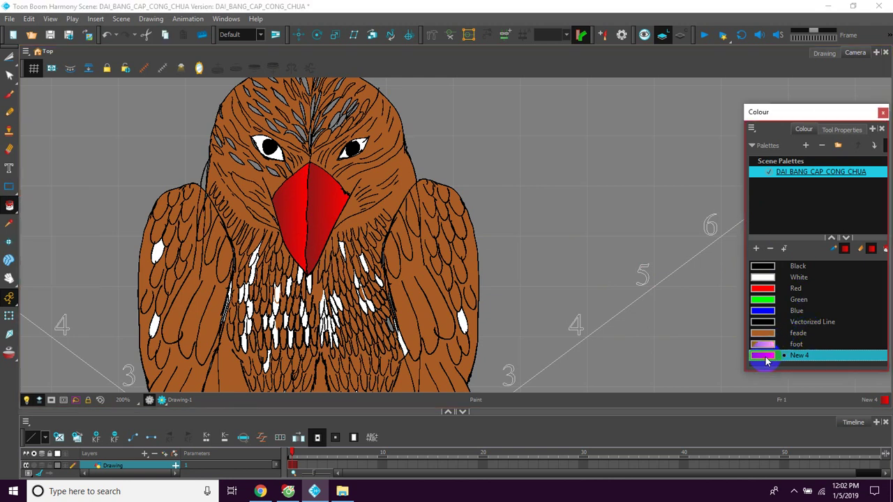
pyautogui.doubleClick(766, 358)
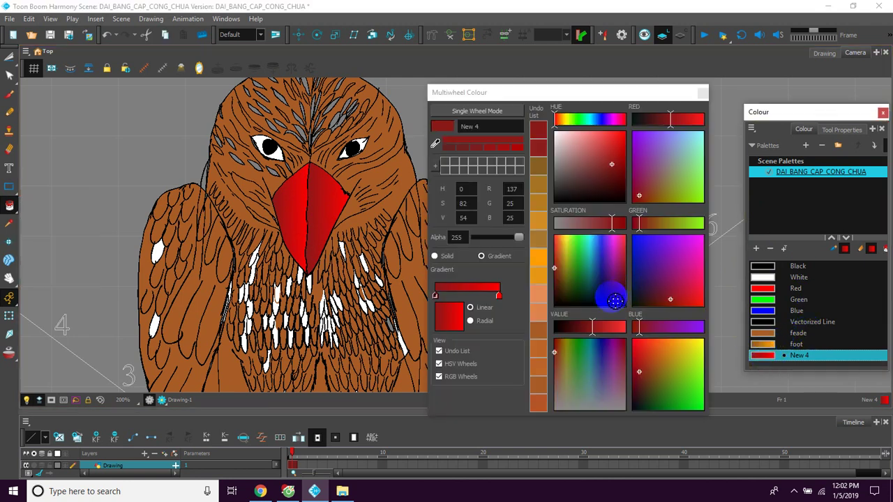
pyautogui.click(438, 352)
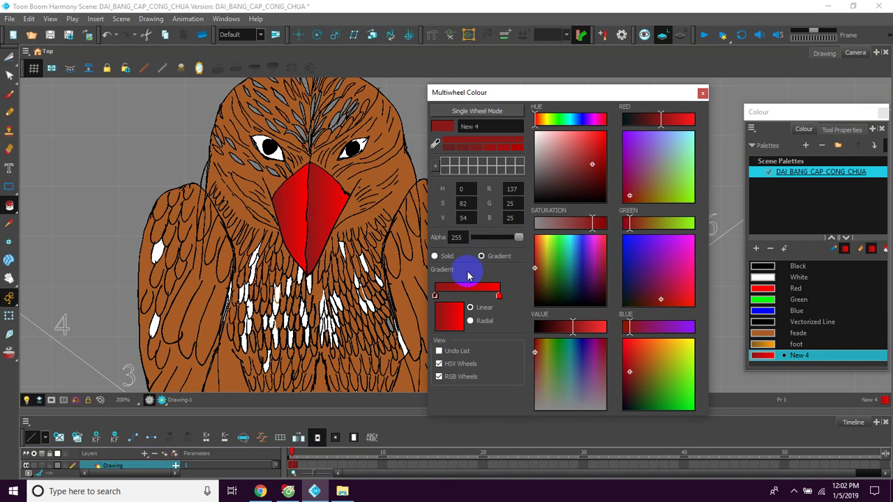
pyautogui.moveTo(539, 271); pyautogui.dragTo(550, 270)
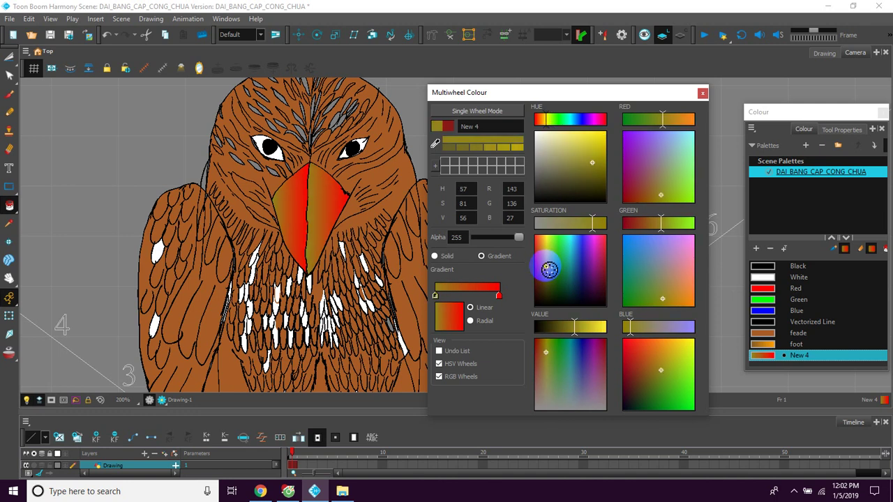
pyautogui.click(702, 92)
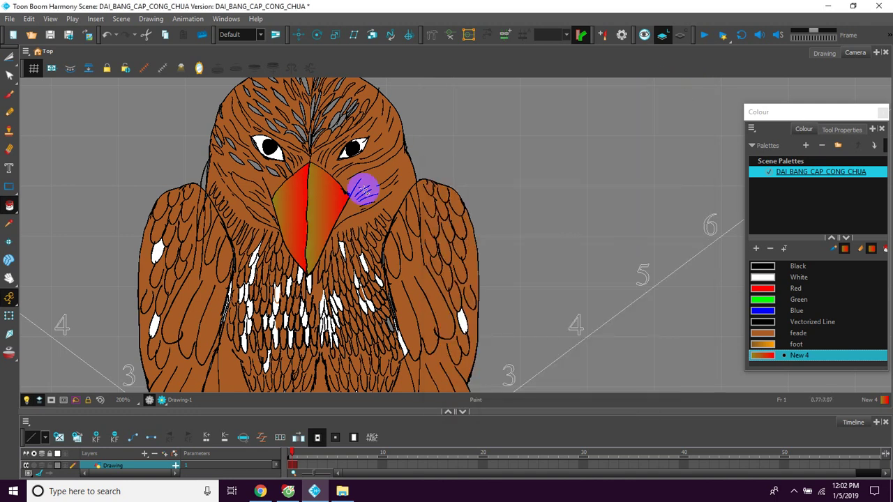
# Repaint the two beak halves with the olive to red New 4 gradient.
pyautogui.click(330, 204)
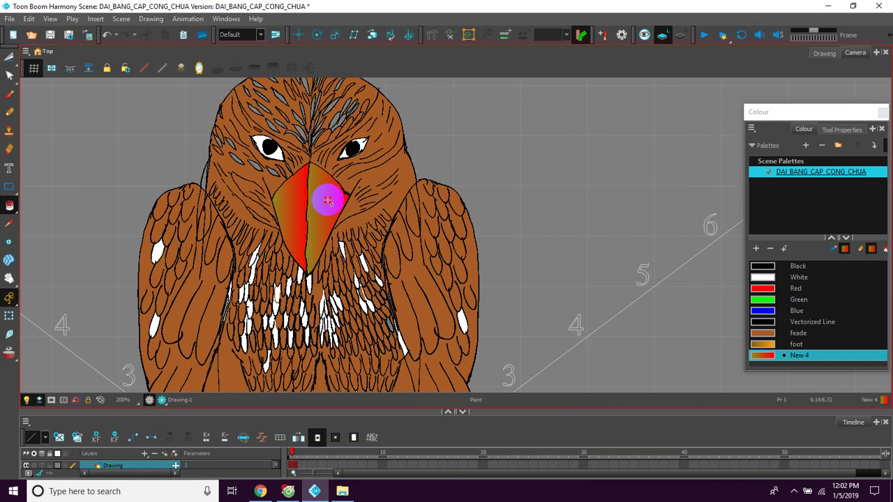
pyautogui.moveTo(304, 199)
pyautogui.mouseDown()
pyautogui.moveTo(326, 200)
pyautogui.moveTo(303, 252)
pyautogui.mouseUp()
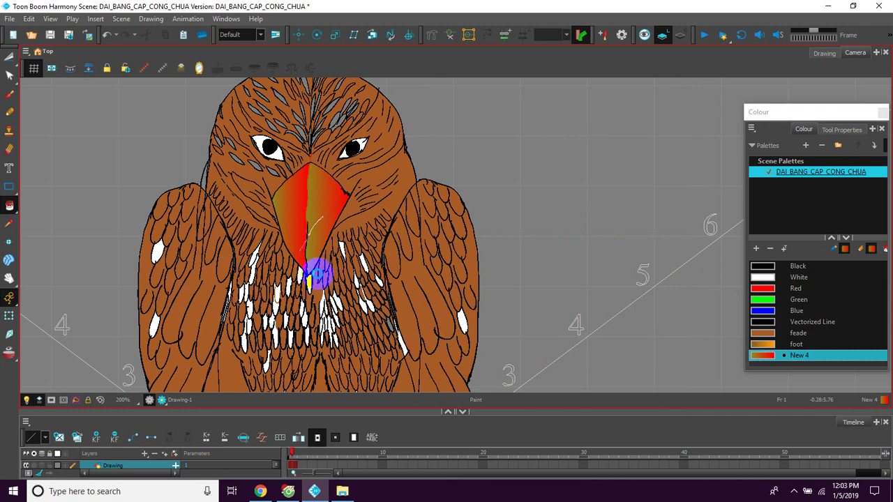
pyautogui.scroll(-2, 370, 217)
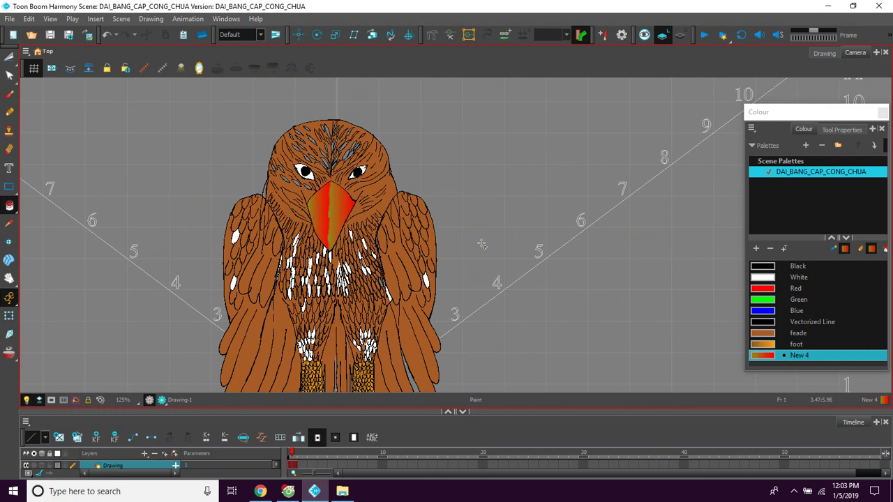
# Examine the whole coloured eagle from head to legs in the camera view.
pyautogui.moveTo(484, 281); pyautogui.dragTo(500, 224)
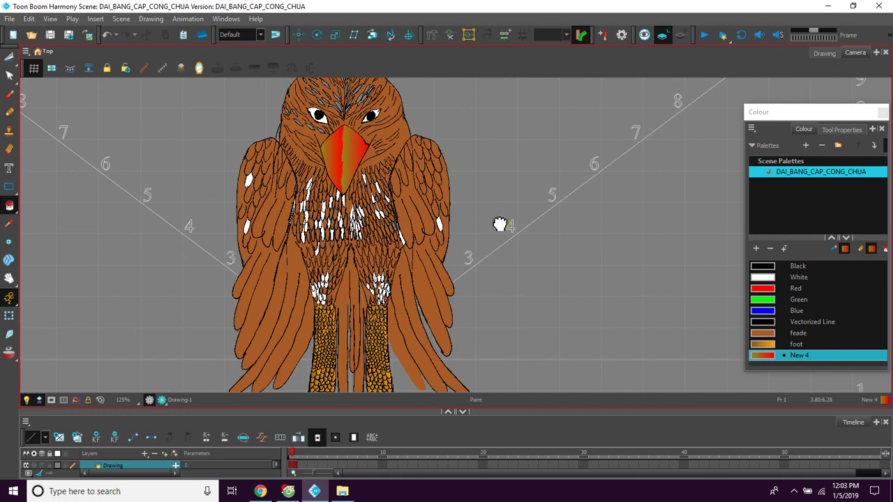
pyautogui.moveTo(504, 184); pyautogui.dragTo(509, 202)
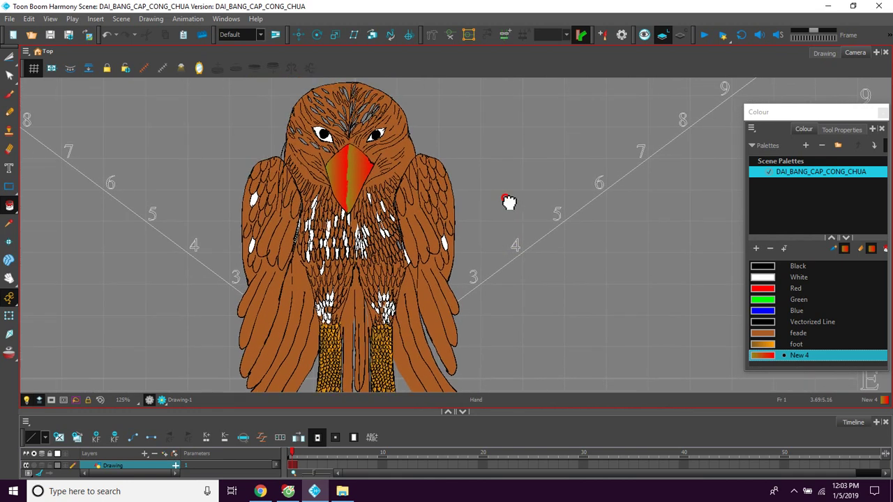
pyautogui.click(794, 490)
pyautogui.click(783, 446)
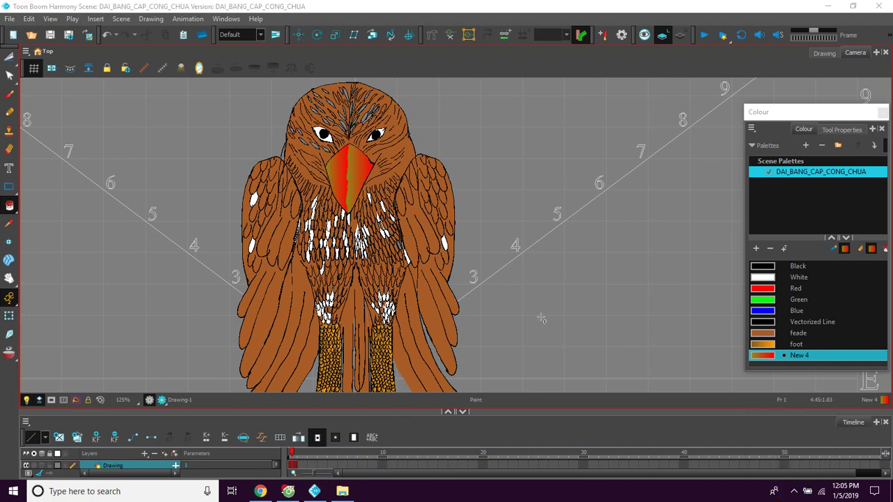
pyautogui.scroll(-2, 539, 309)
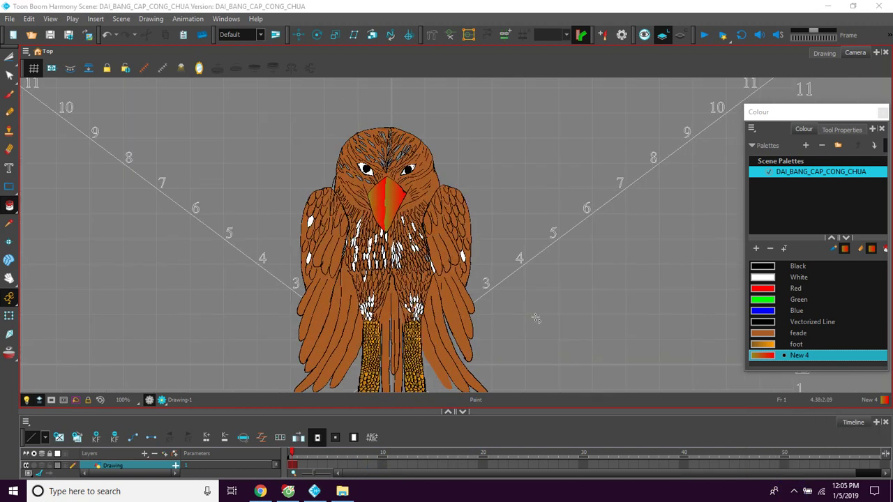
pyautogui.scroll(-1, 533, 314)
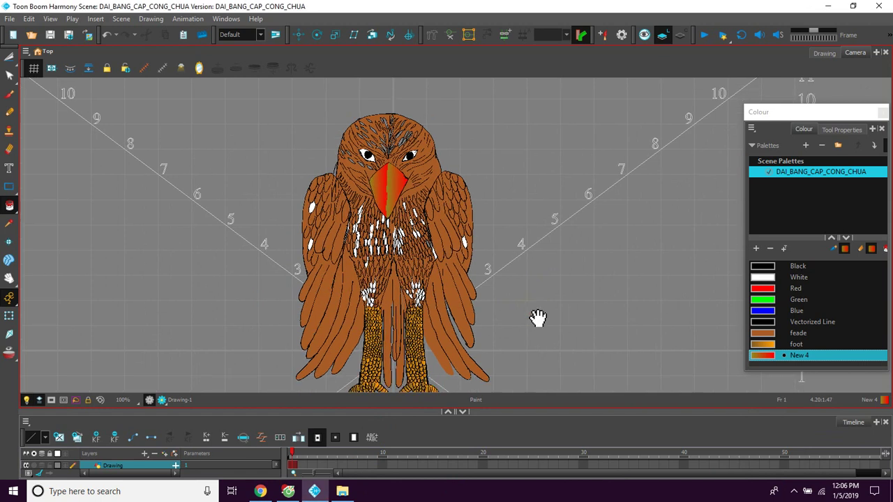
pyautogui.click(852, 54)
pyautogui.click(824, 53)
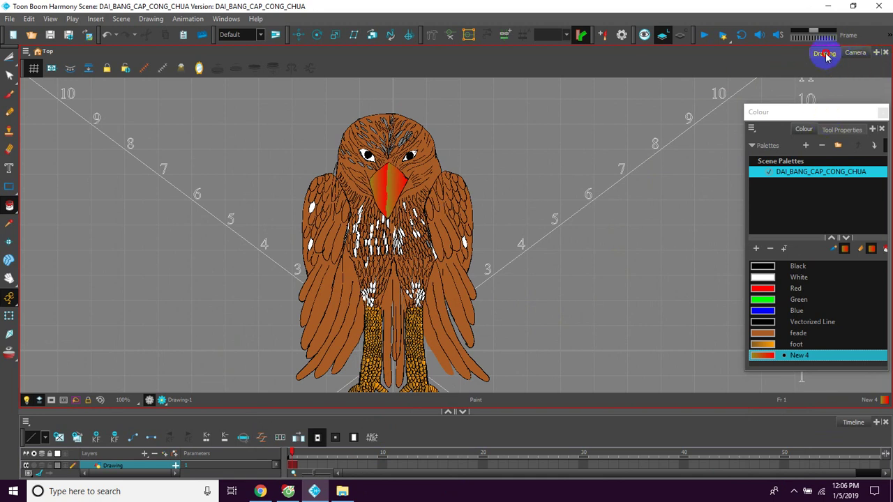
pyautogui.click(850, 56)
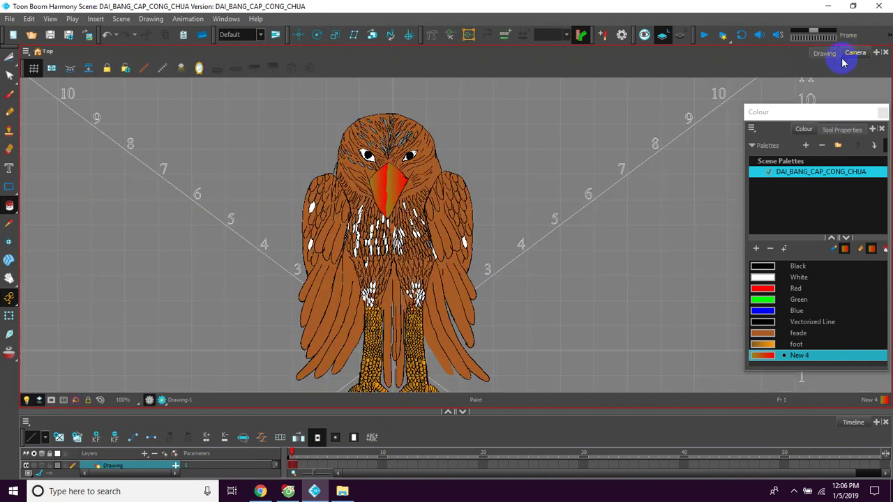
# Inspect the feet, then the gradient beak, head and chest feathers at closer range.
pyautogui.moveTo(549, 313)
pyautogui.mouseDown()
pyautogui.moveTo(550, 283)
pyautogui.moveTo(552, 293)
pyautogui.mouseUp()
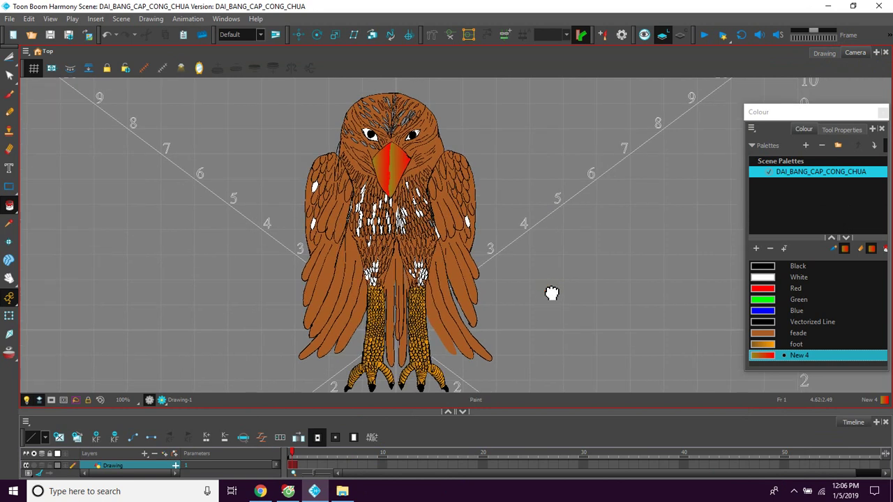
pyautogui.scroll(1, 552, 293)
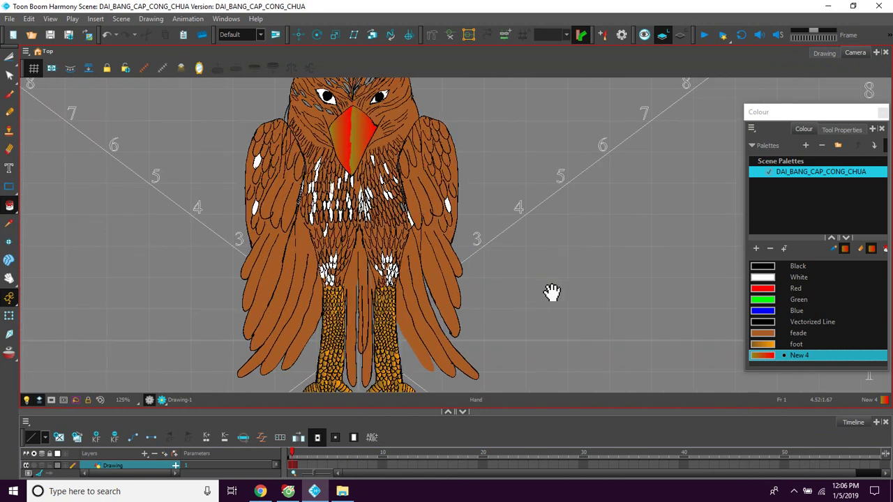
pyautogui.moveTo(503, 205); pyautogui.dragTo(528, 241)
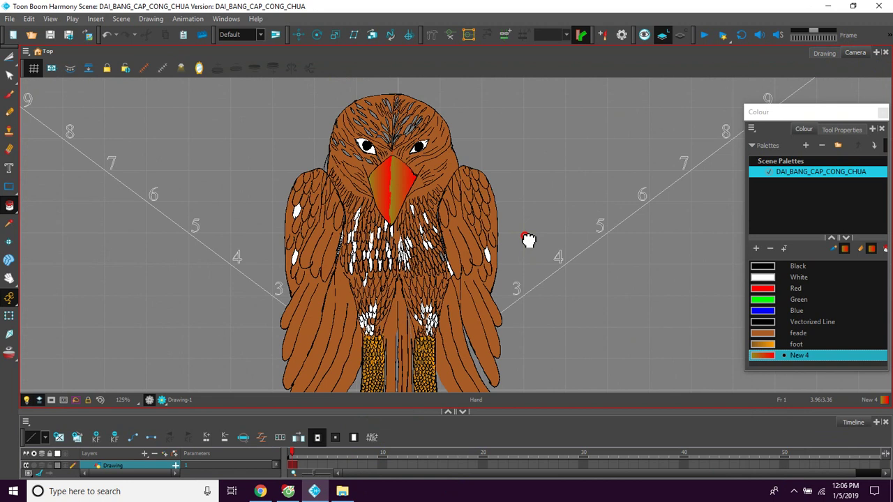
pyautogui.scroll(3, 529, 240)
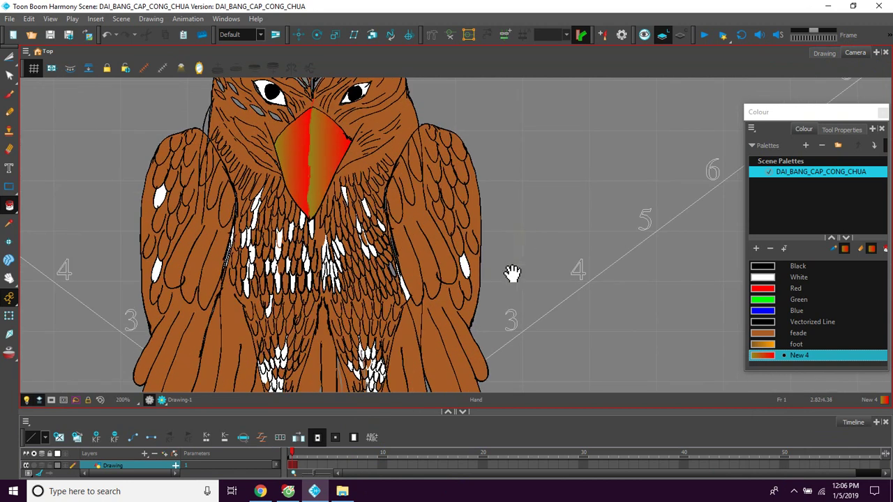
pyautogui.moveTo(514, 273); pyautogui.dragTo(556, 233)
pyautogui.moveTo(632, 203); pyautogui.dragTo(634, 249)
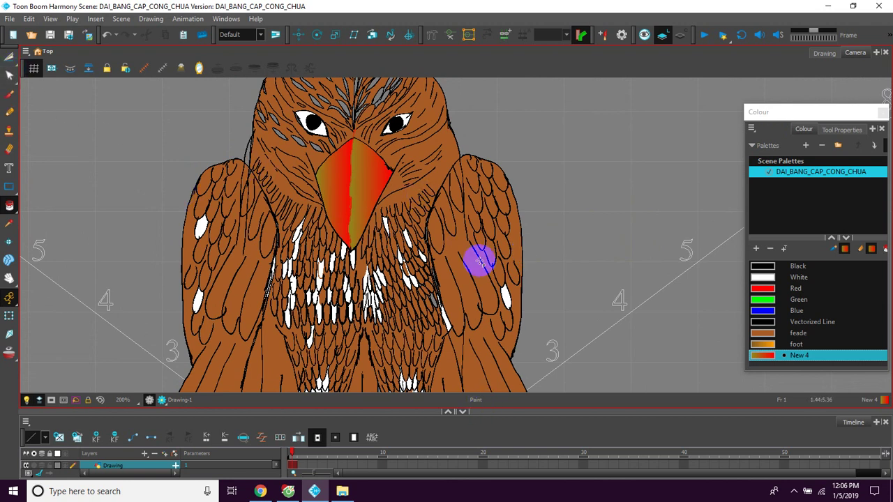
pyautogui.moveTo(592, 261)
pyautogui.mouseDown()
pyautogui.moveTo(596, 240)
pyautogui.moveTo(605, 269)
pyautogui.mouseUp()
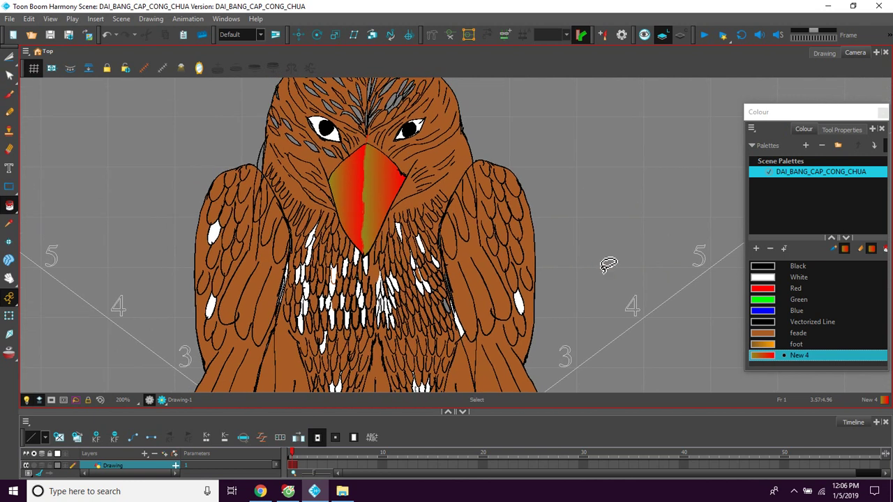
pyautogui.moveTo(591, 271)
pyautogui.mouseDown()
pyautogui.moveTo(593, 261)
pyautogui.moveTo(597, 283)
pyautogui.mouseUp()
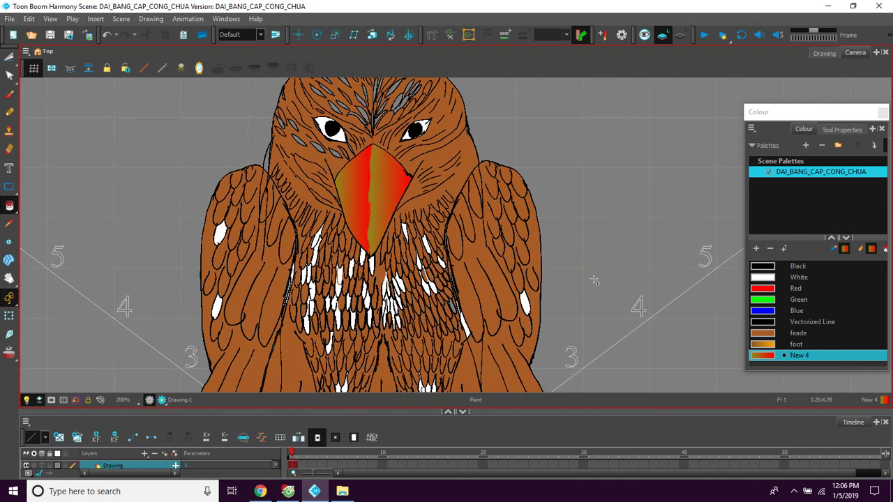
pyautogui.scroll(-1, 597, 271)
pyautogui.scroll(1, 597, 271)
pyautogui.click(358, 201)
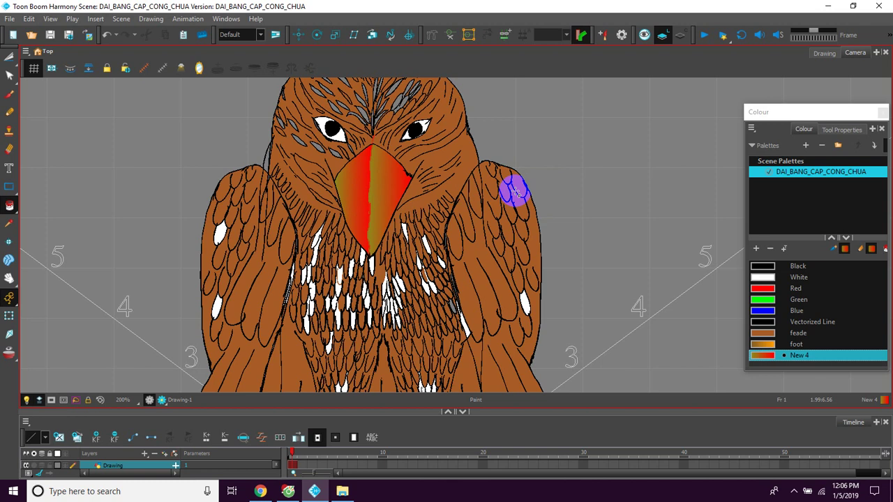
pyautogui.moveTo(568, 189); pyautogui.dragTo(572, 207)
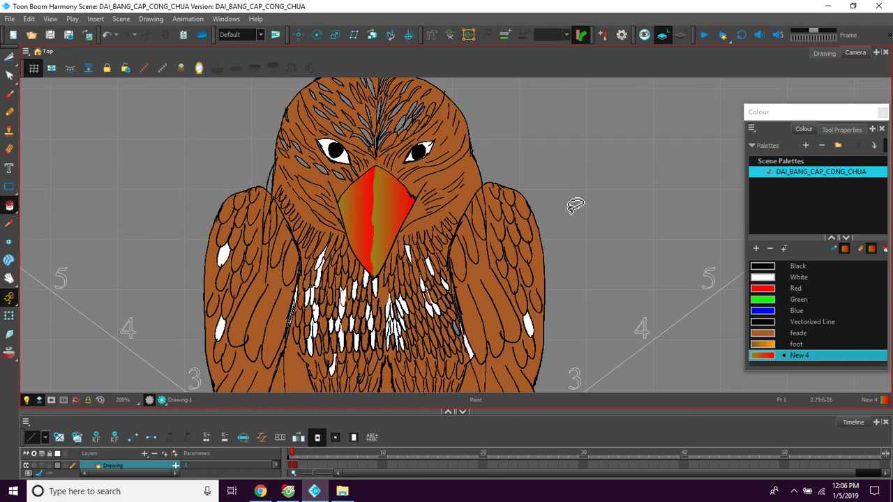